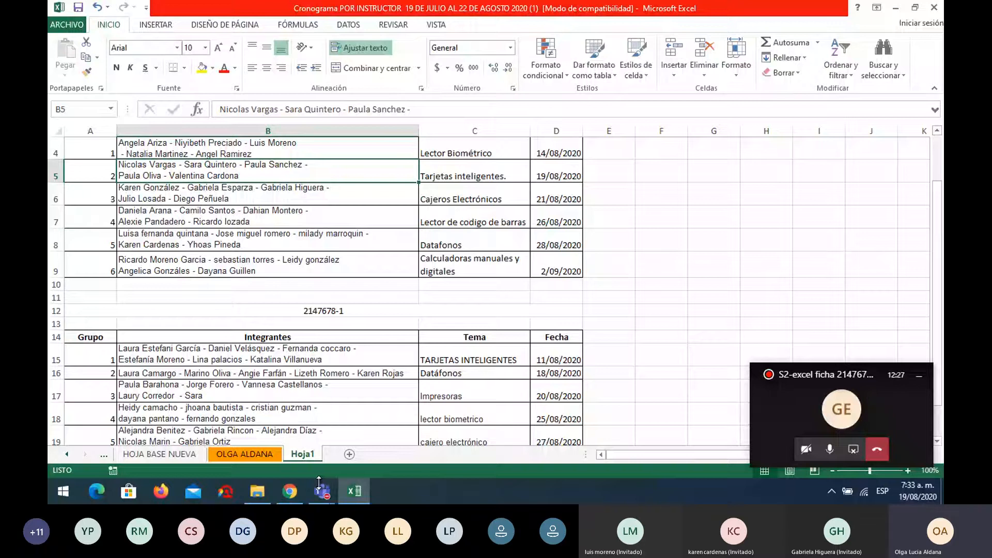
Bring the Teams meeting forward and open its chat, typing and clearing 'Me'
mouse_move(290, 421)
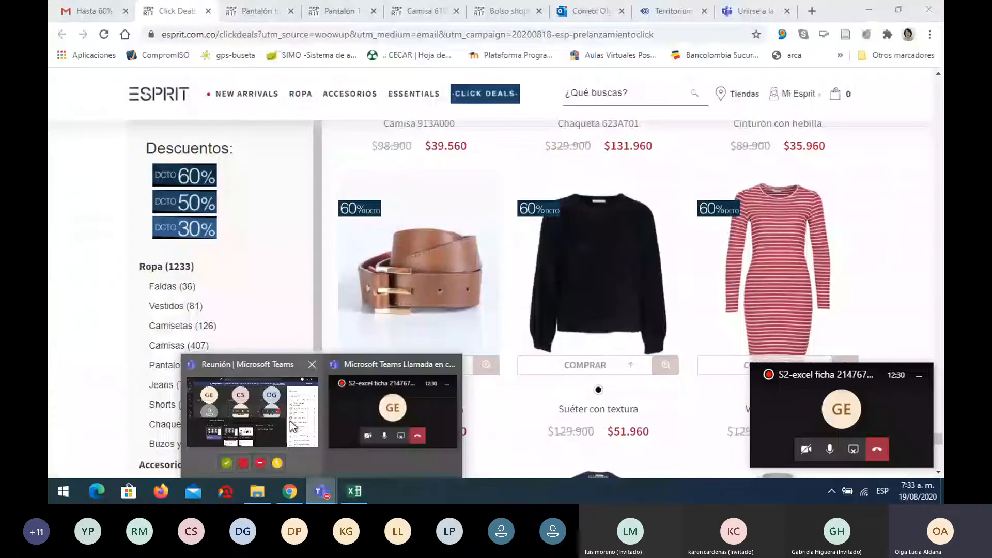
left_click(290, 421)
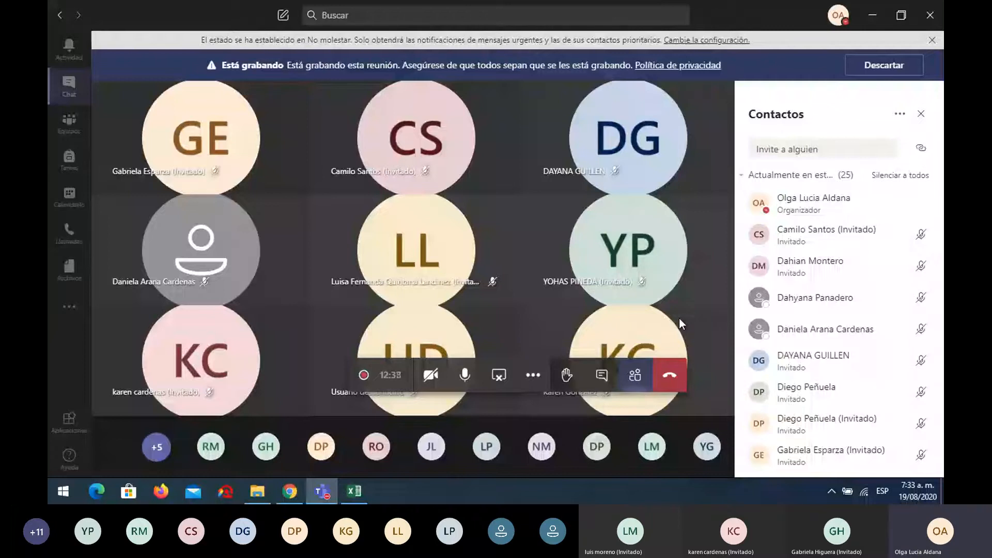
left_click(602, 377)
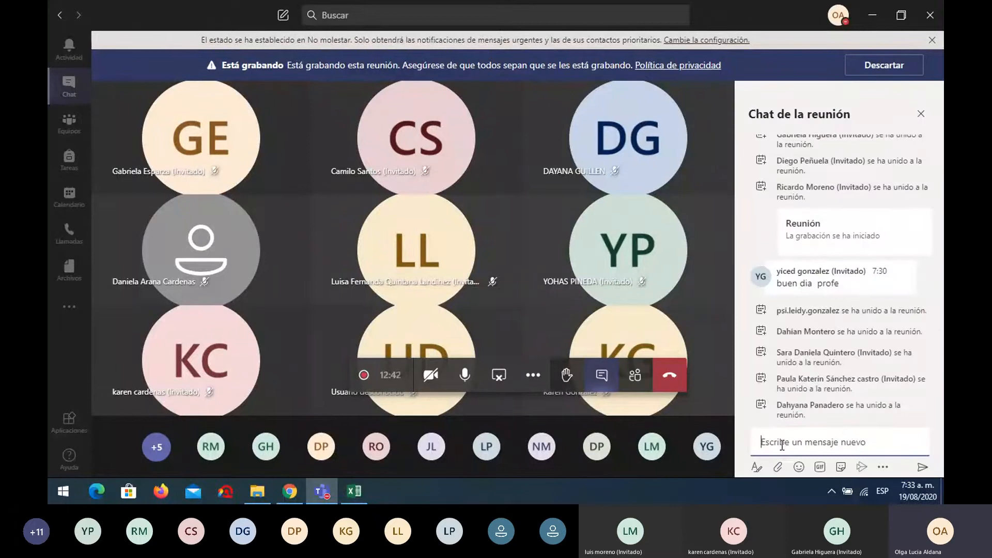
type("Me")
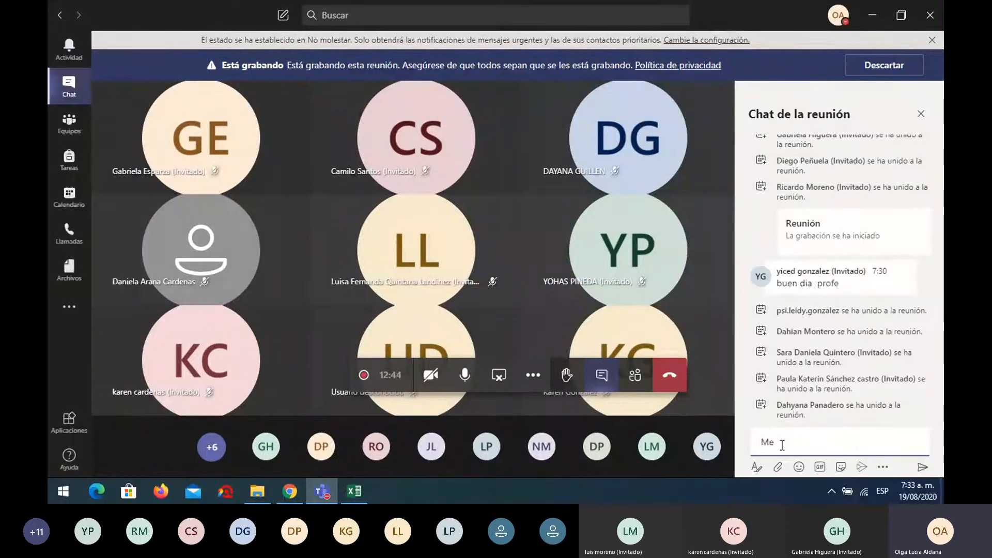
key("BackSpace")
key("BackSpace")
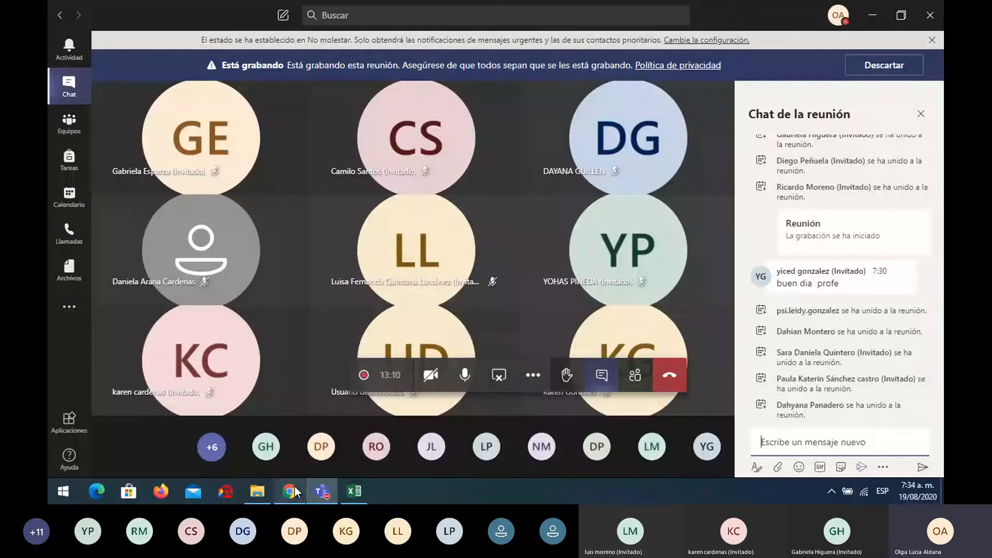
Open the Territorium course content and expand PROYECTO > Fases del proyecto > Fase 1 Análisis
mouse_move(296, 492)
left_click(282, 455)
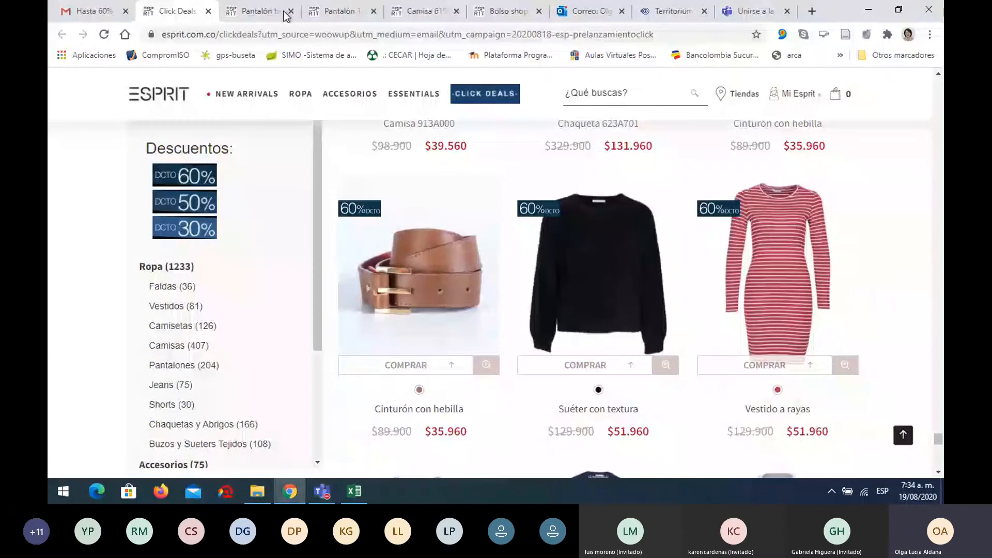
left_click(652, 15)
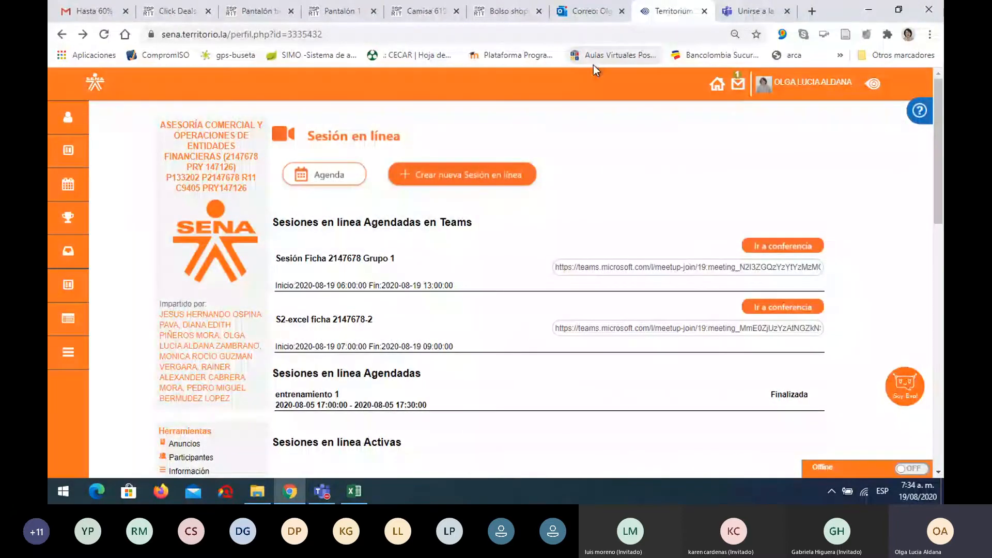
scroll(262, 281, "down", 4)
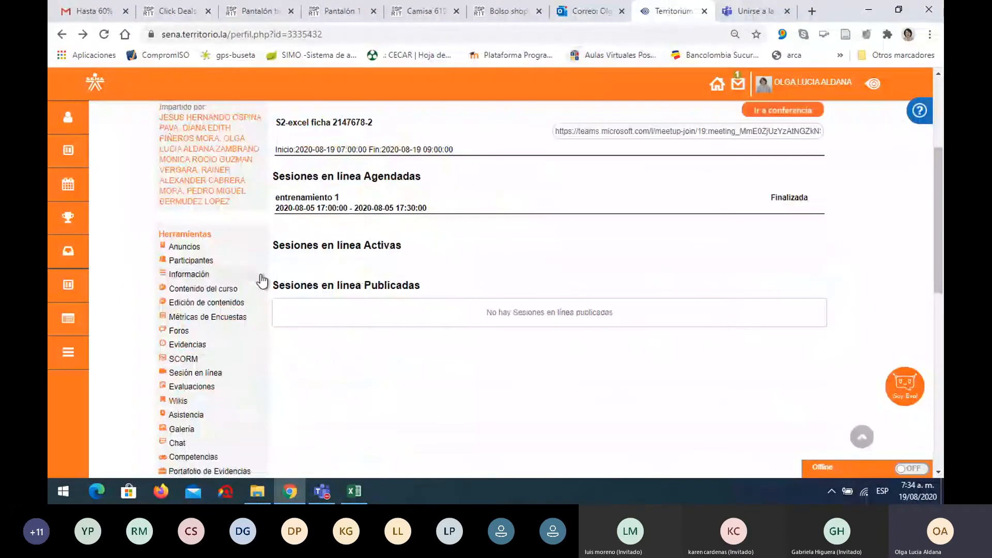
left_click(222, 293)
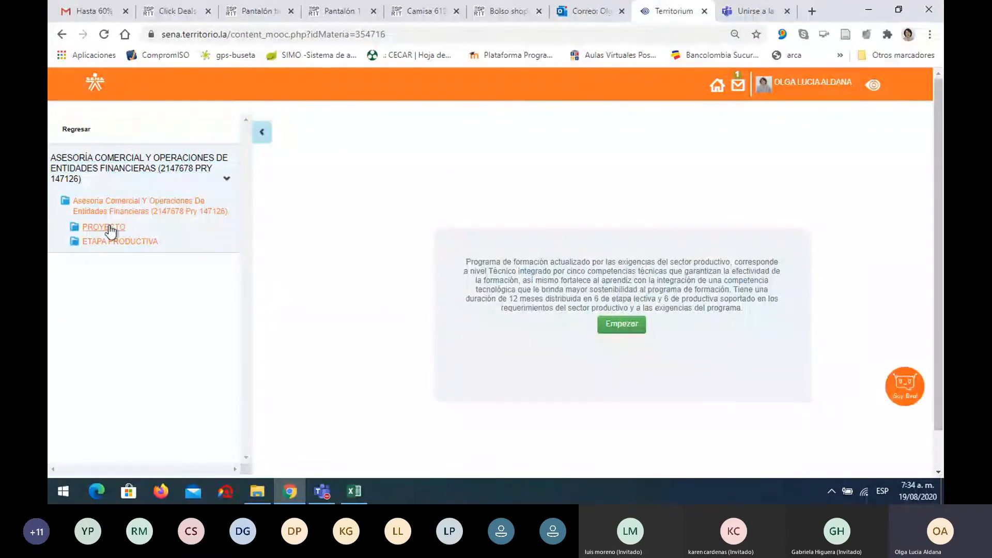
left_click(104, 227)
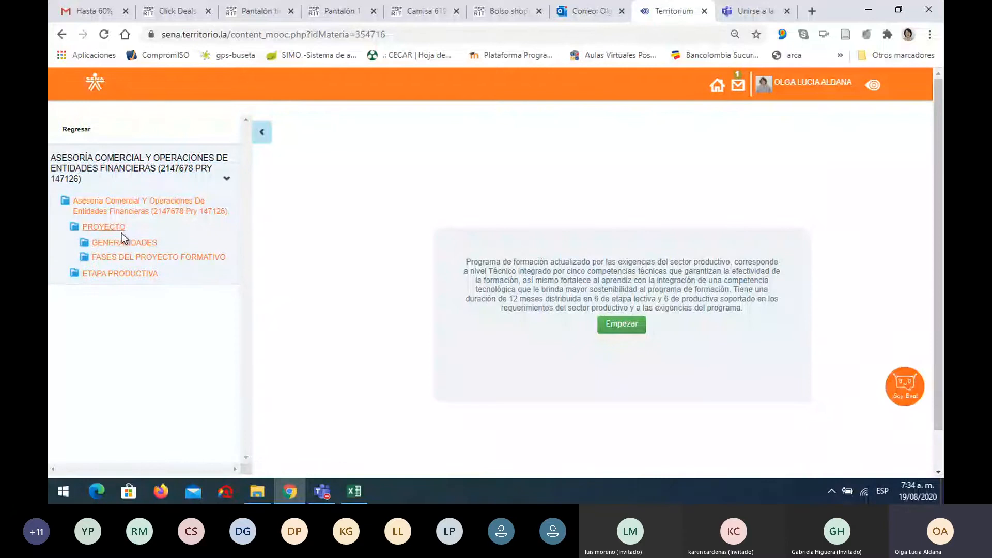
left_click(156, 257)
left_click(141, 275)
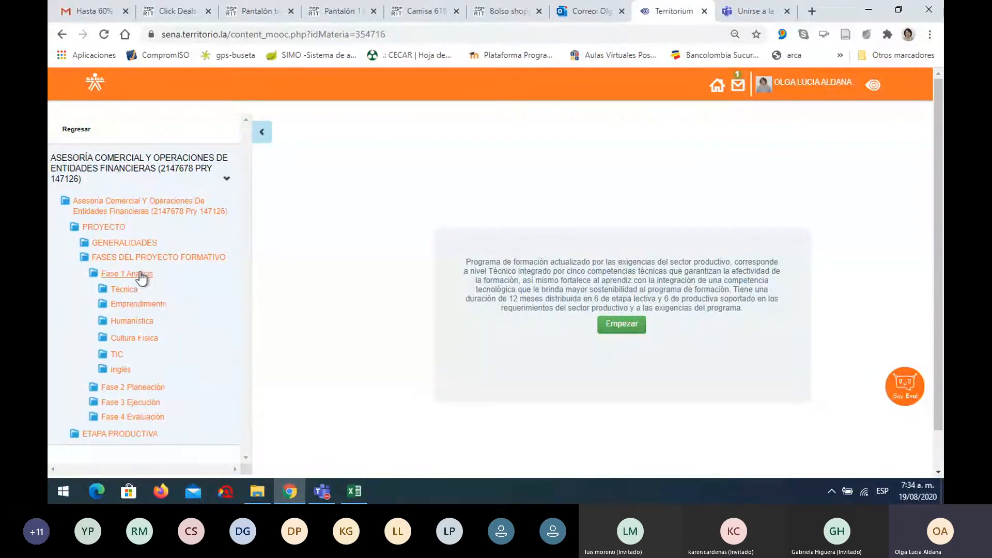
Expand TIC > office tools > Excel > sesión-1 and open the S1-Excel-Guía page
left_click(116, 356)
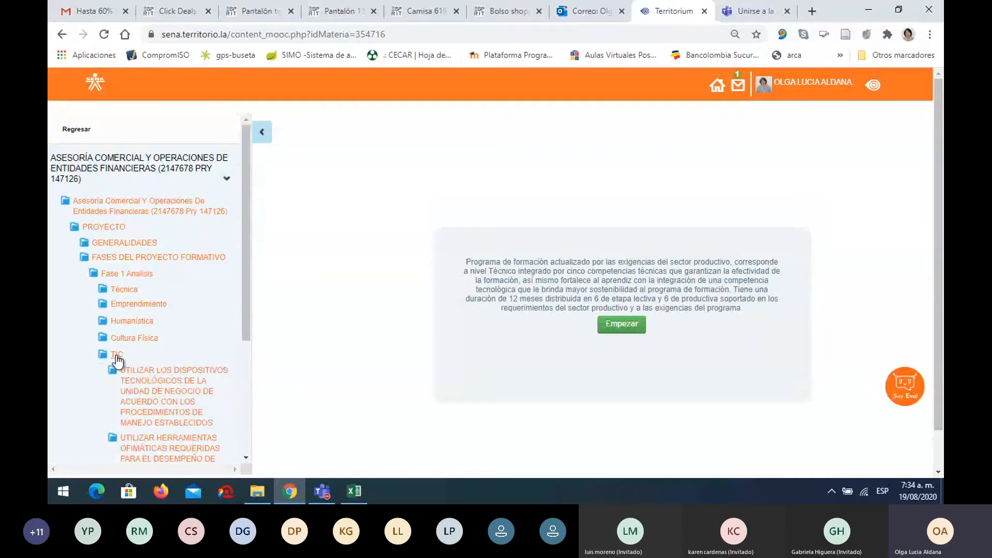
scroll(234, 307, "down", 3)
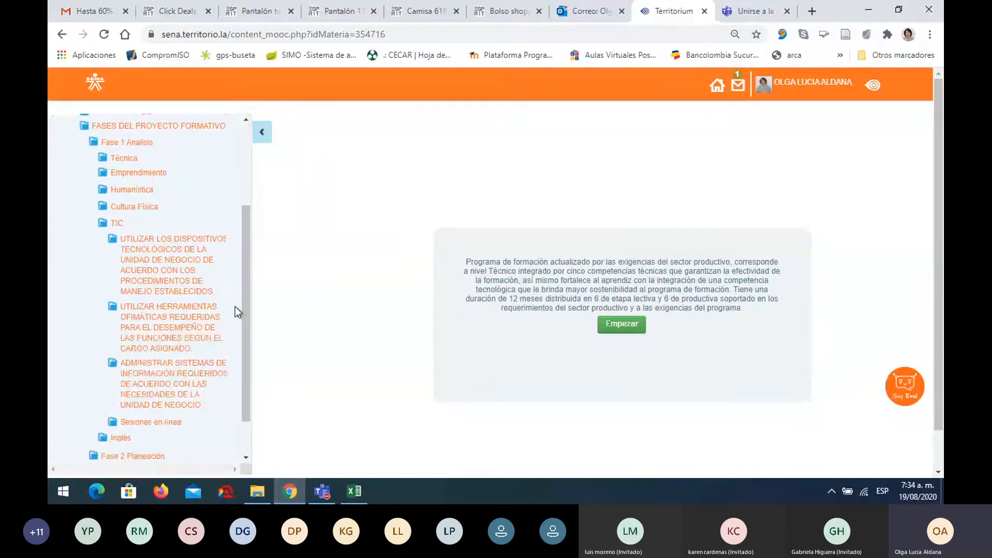
left_click(181, 312)
scroll(180, 312, "down", 1)
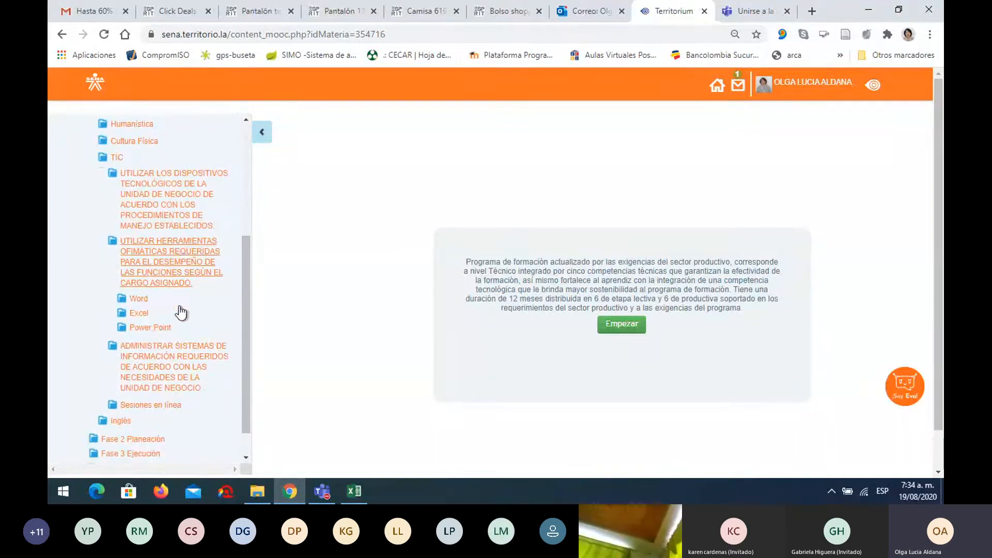
left_click(144, 314)
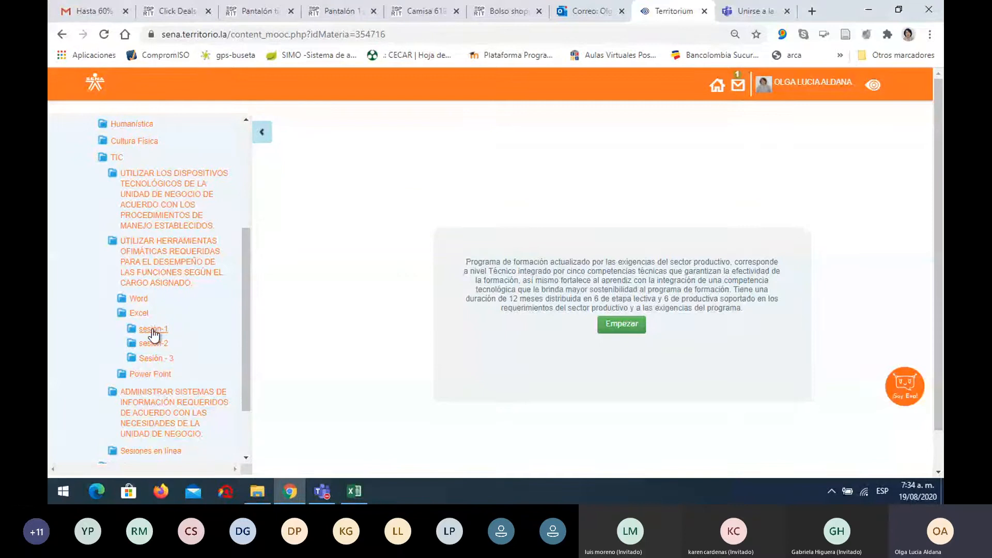
left_click(153, 331)
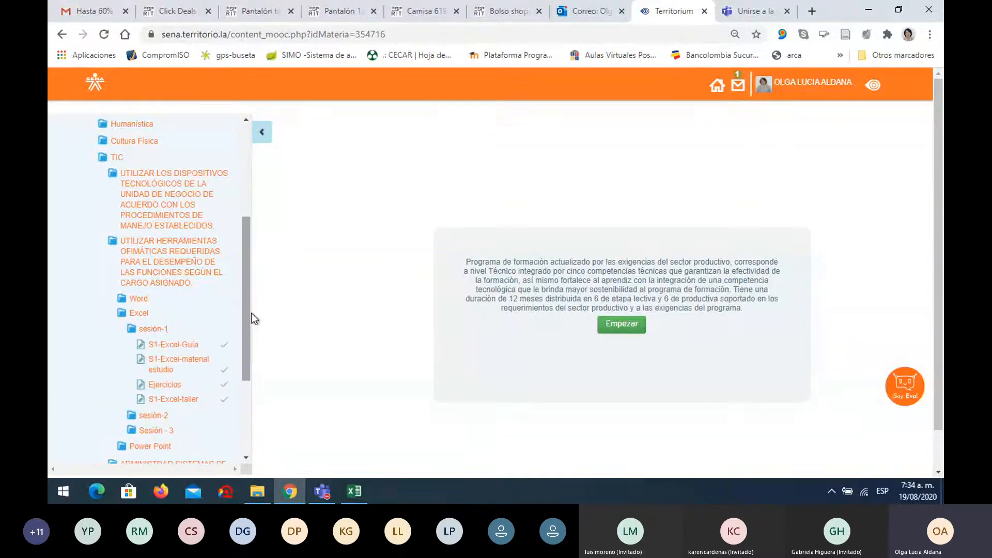
scroll(251, 313, "down", 2)
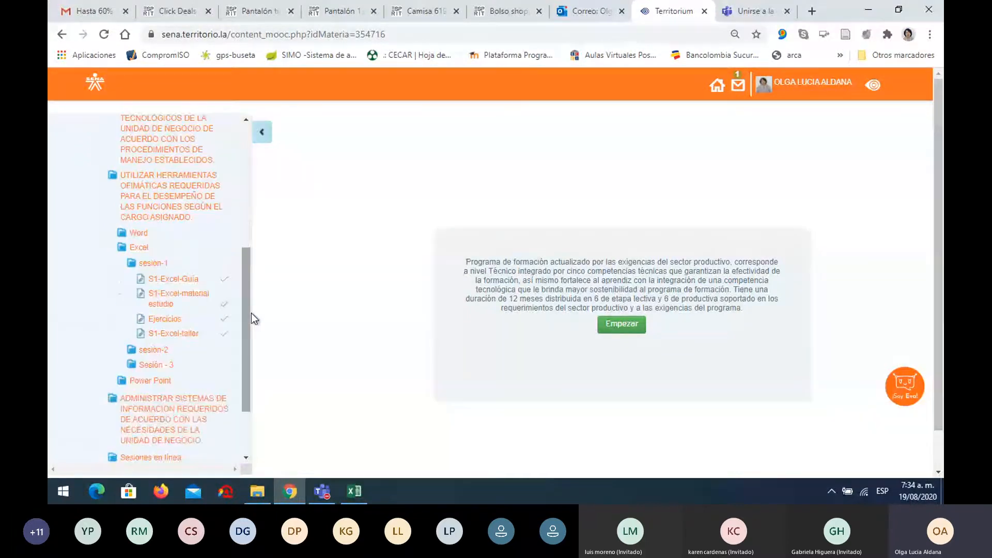
left_click(181, 279)
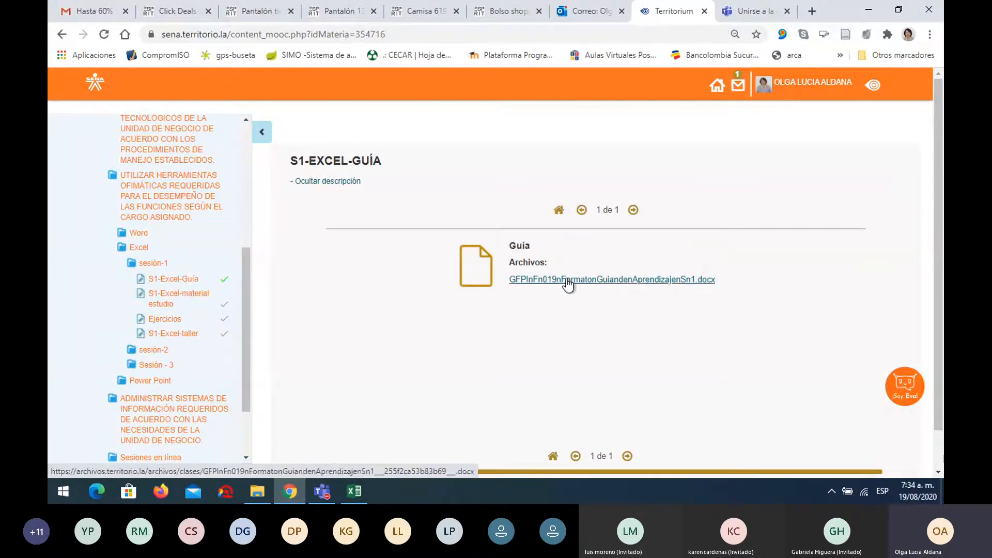
Download the guide .docx, MaterialIndenestudionS1.docx and Sn1.xlsx, then open the guide
left_click(592, 279)
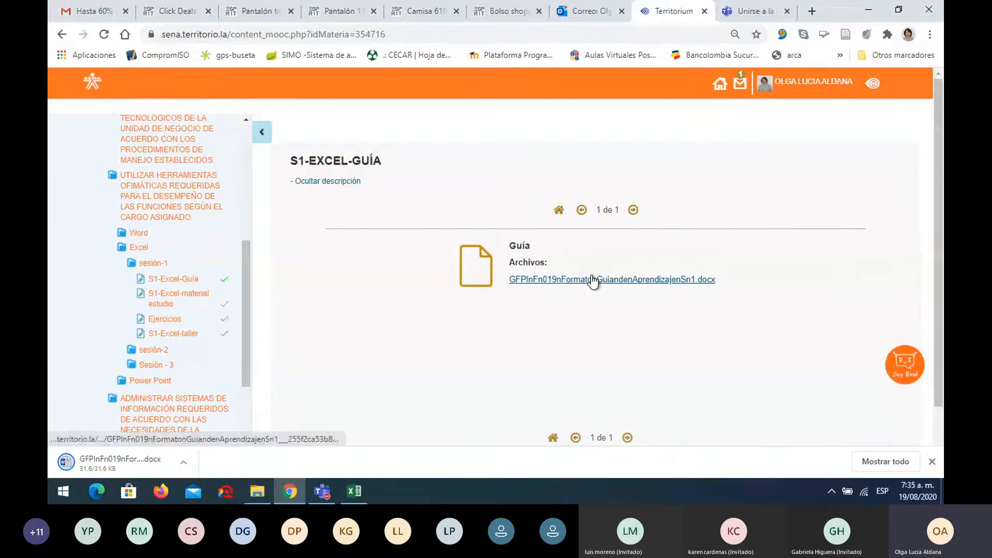
left_click(196, 302)
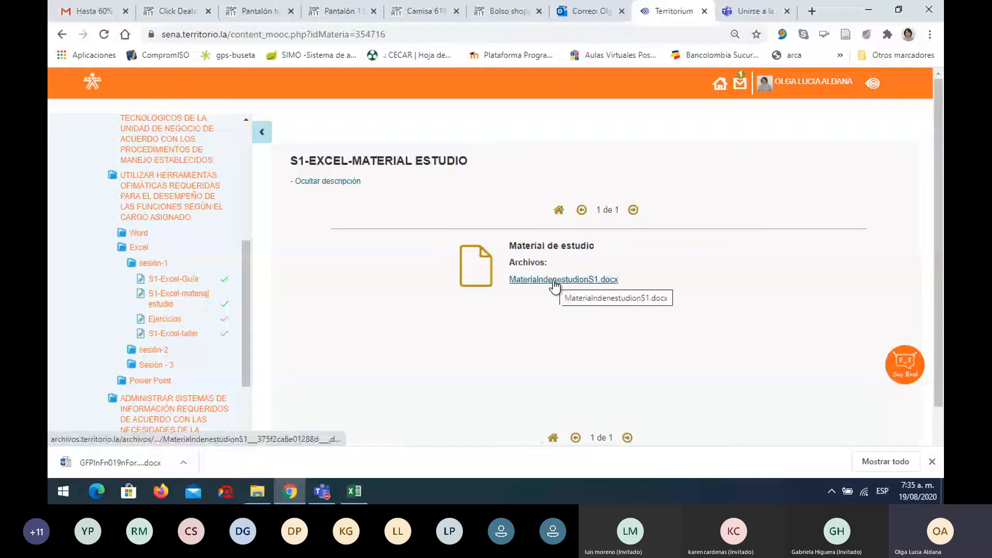
left_click(555, 281)
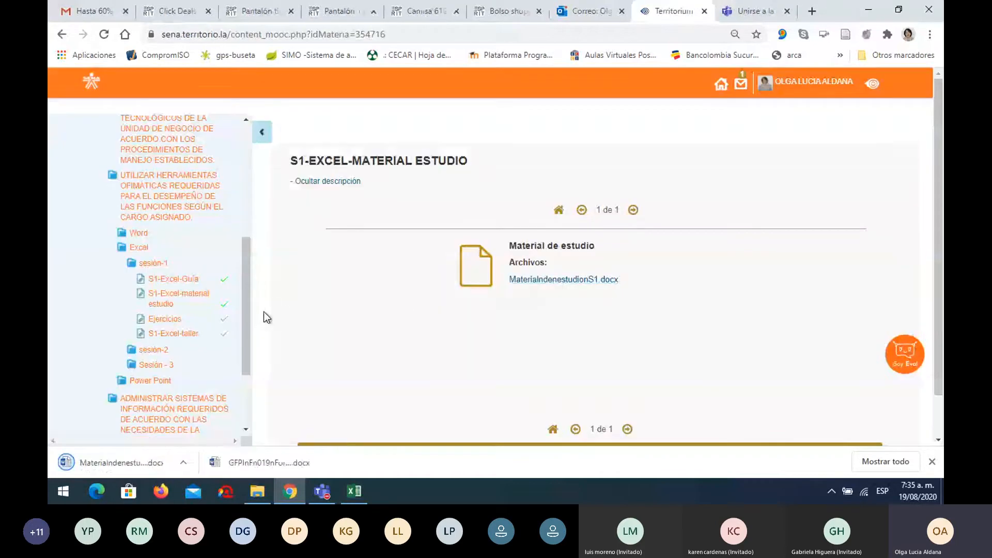
left_click(158, 320)
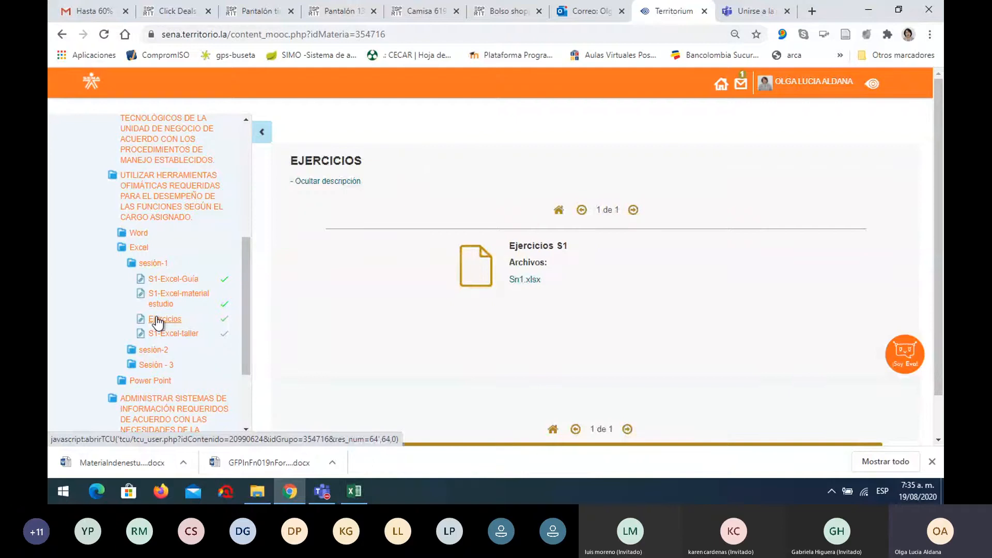
left_click(532, 280)
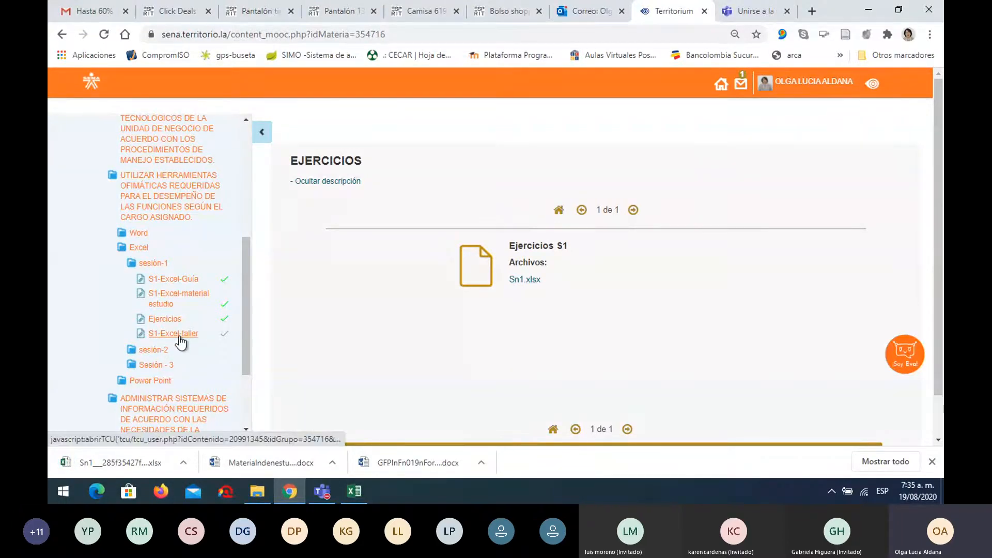
mouse_move(334, 492)
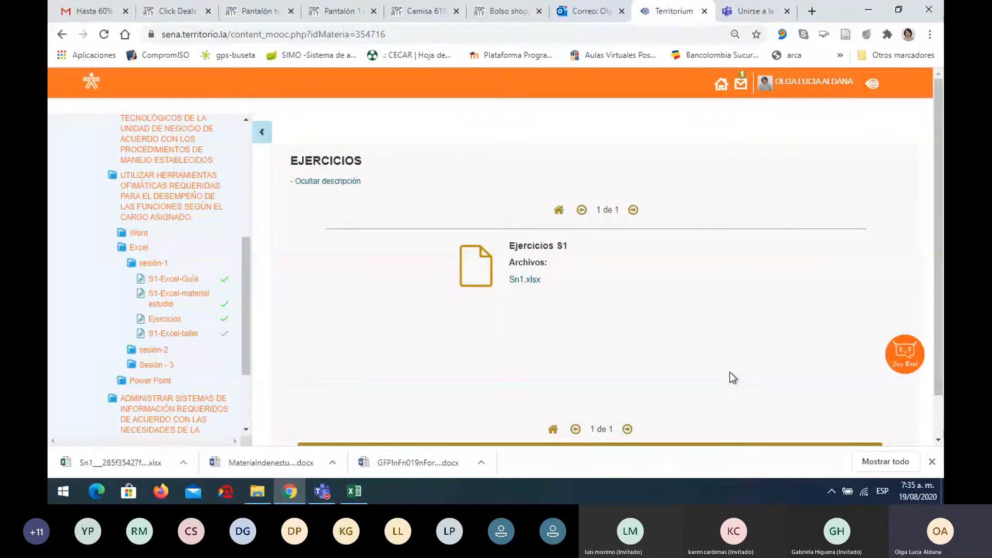
left_click(414, 454)
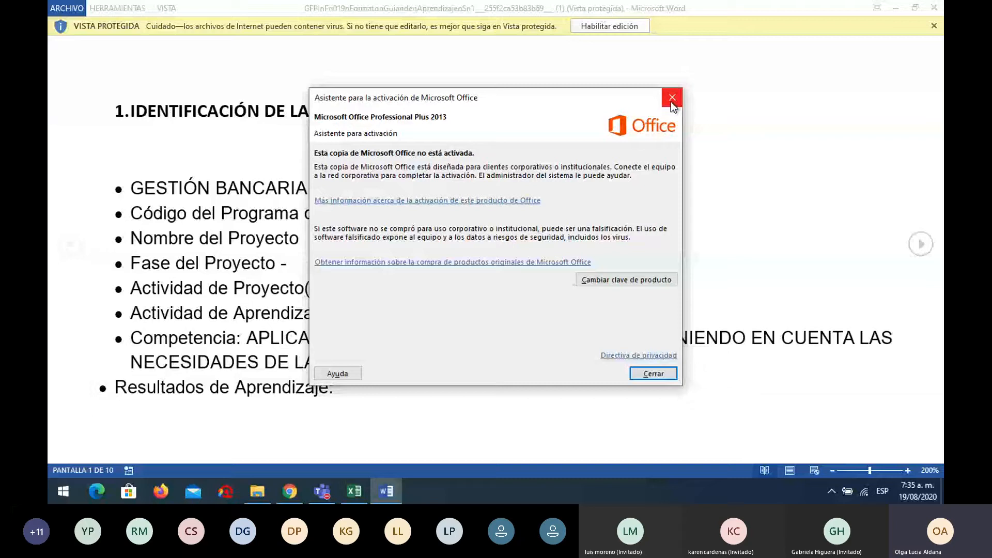
Dismiss Word's activation and security prompts, scroll to section 3.4, then return to Teams
left_click(670, 102)
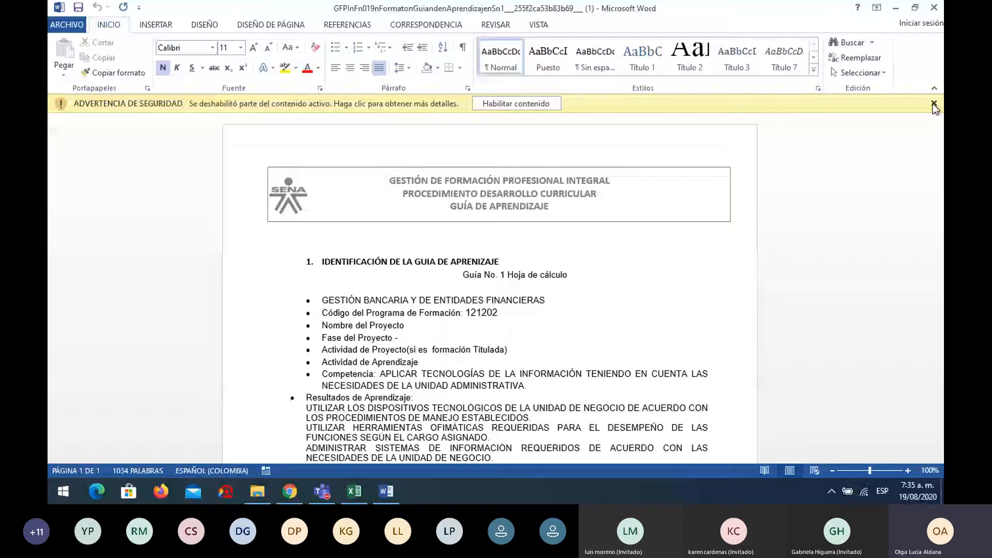
left_click(934, 106)
scroll(317, 315, "down", 15)
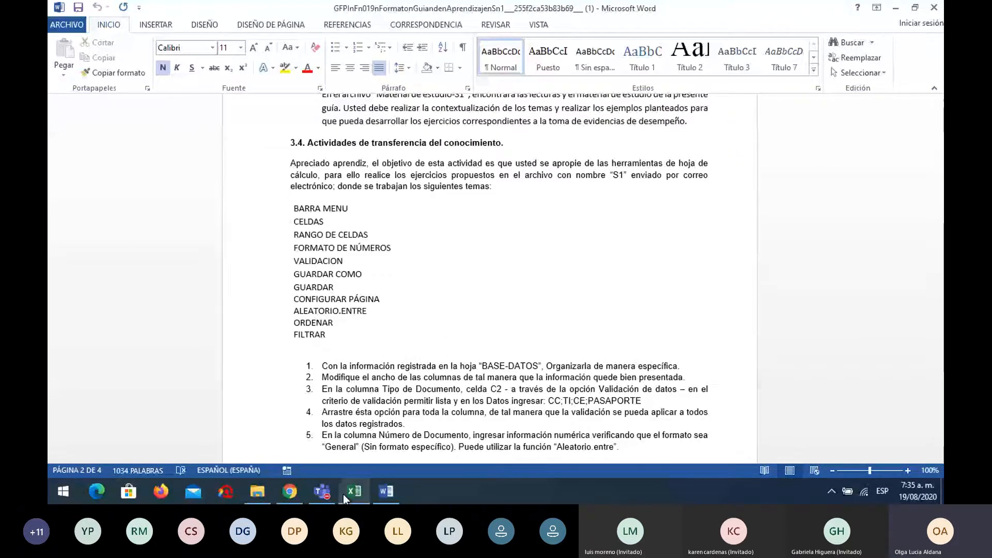
left_click(330, 486)
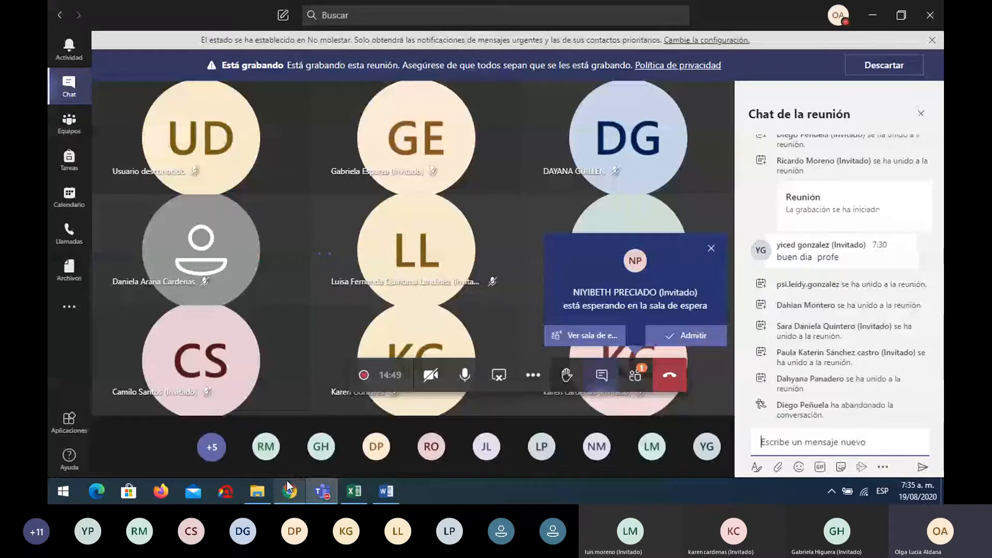
Scroll the MaterialIndenestudionS1 document to page 4's number-format table, then return to the course page
left_click(386, 491)
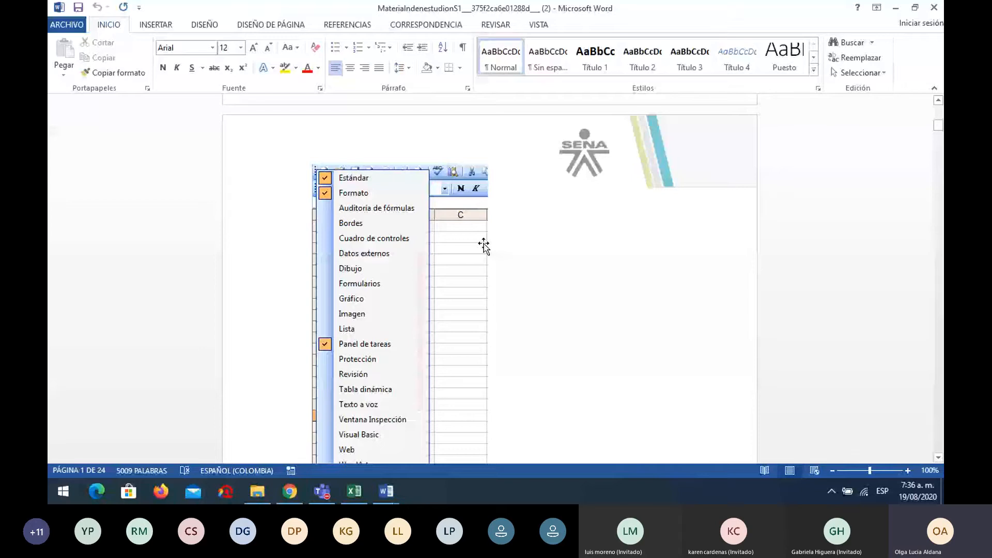
scroll(484, 246, "down", 15)
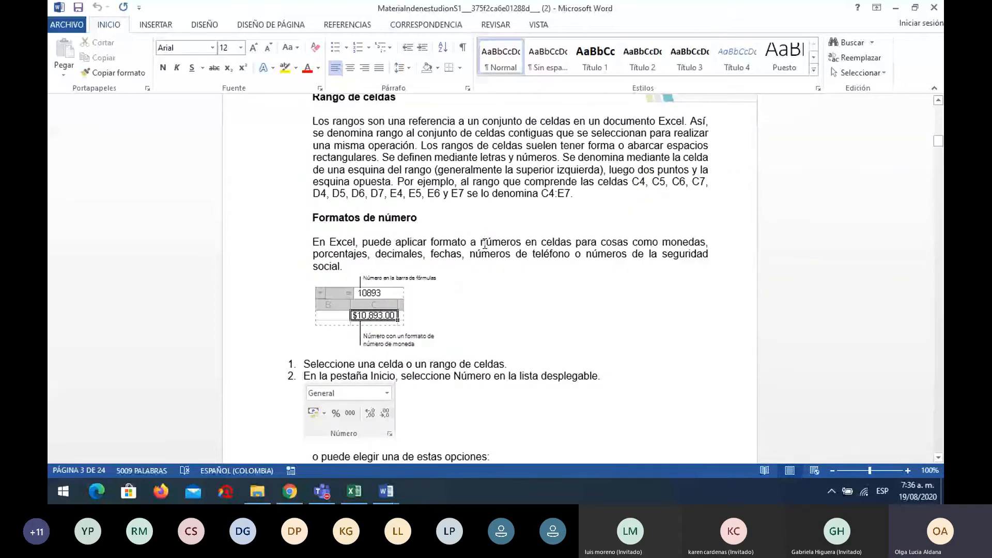
scroll(484, 242, "down", 10)
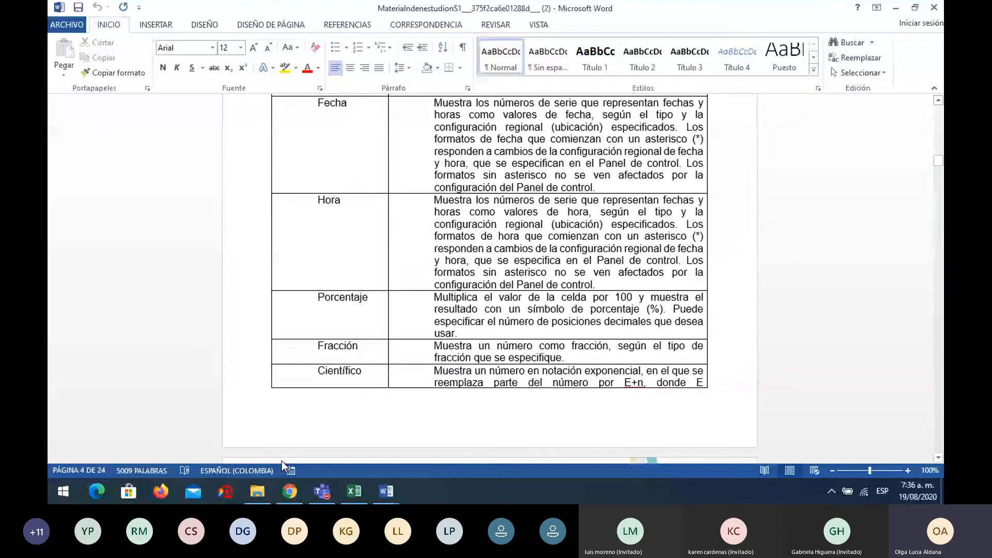
key("alt+Tab")
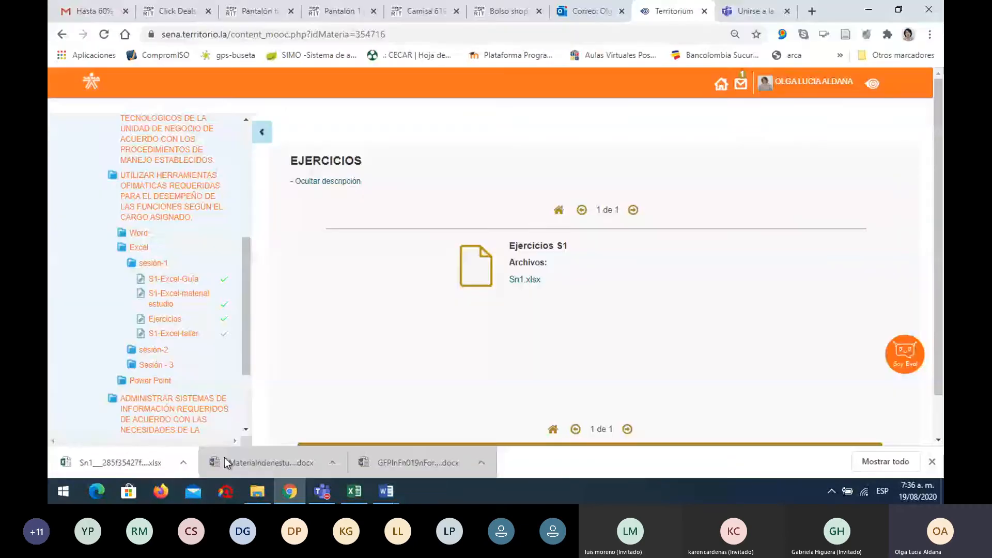
Open Sn1.xlsx with editing enabled and enter 'Integrantes' in A19 of the TEMAS sheet
left_click(138, 463)
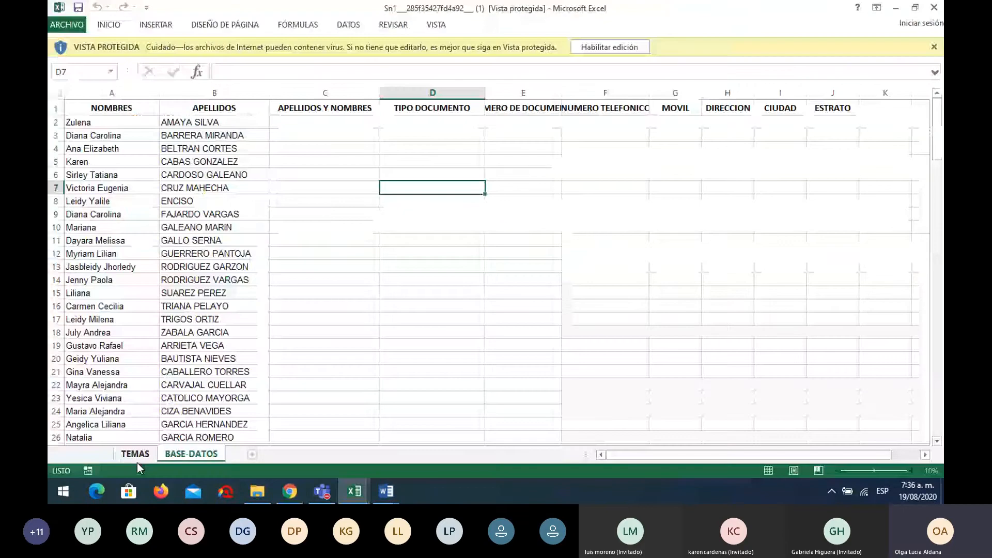
left_click(627, 50)
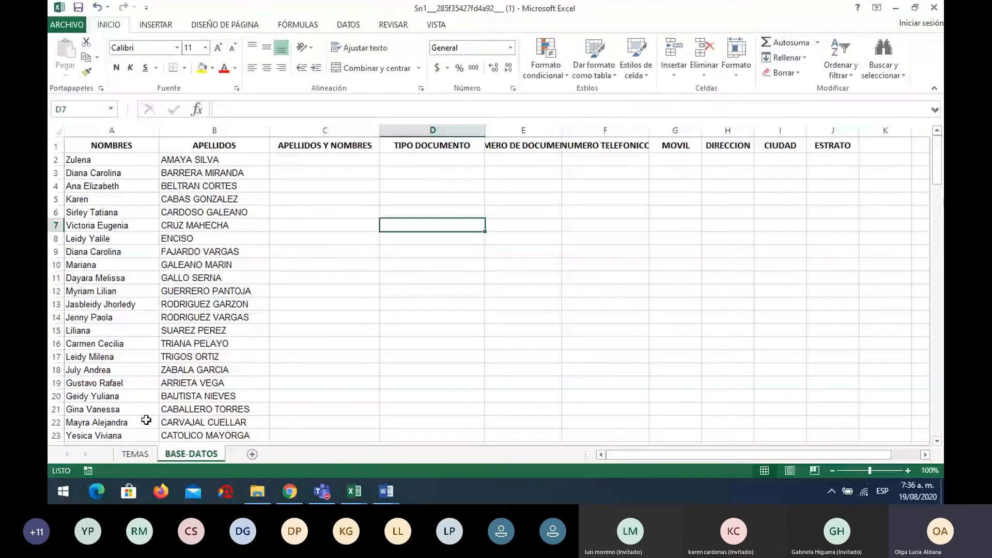
key("ctrl+Page_Up")
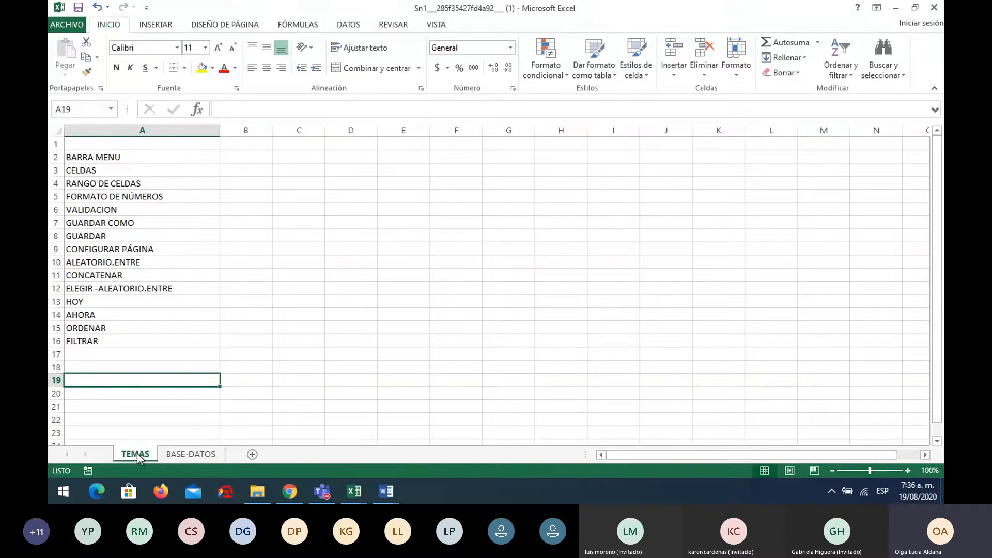
type("Inte")
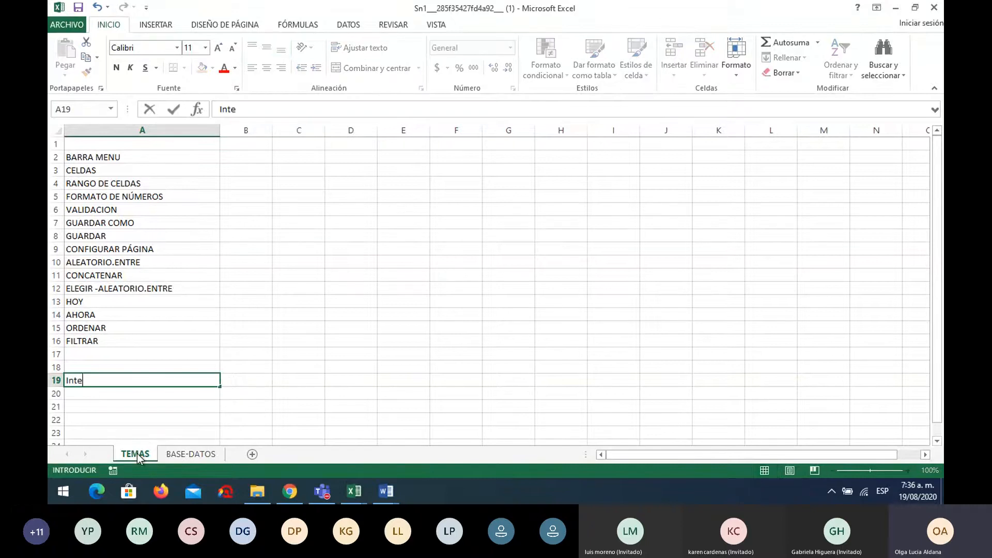
type("grantes")
left_click(256, 381)
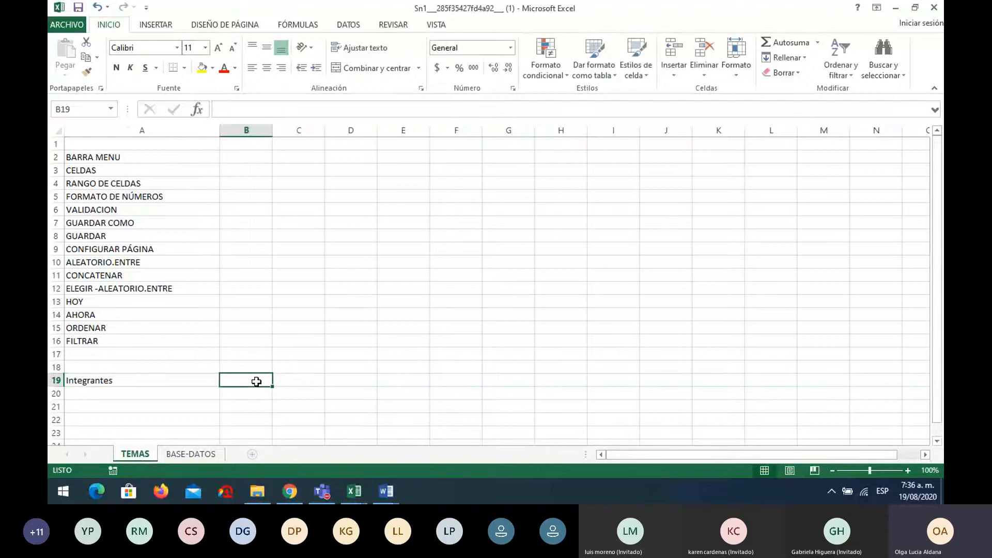
Open the Teams participant list and admit each of the people waiting in the lobby
left_click(312, 483)
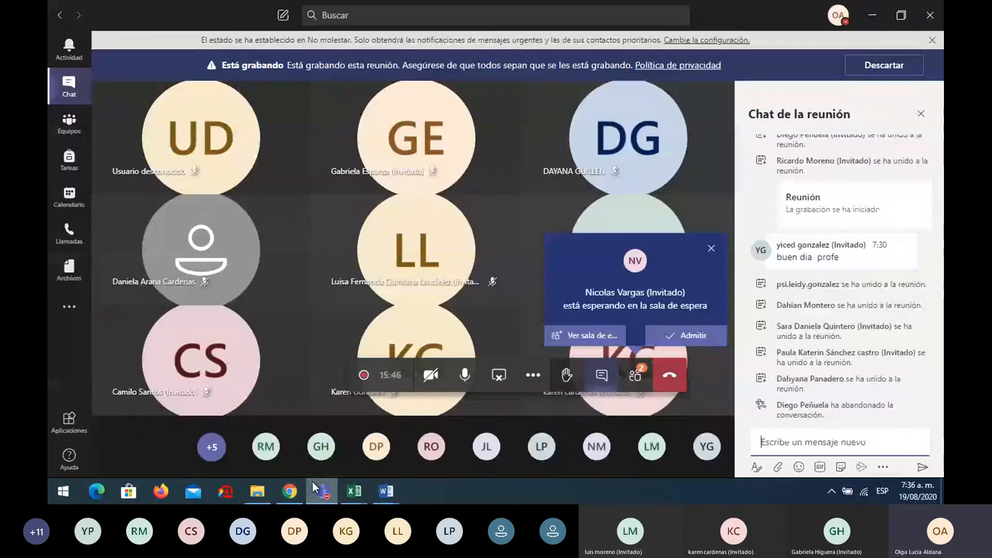
left_click(703, 341)
left_click(635, 375)
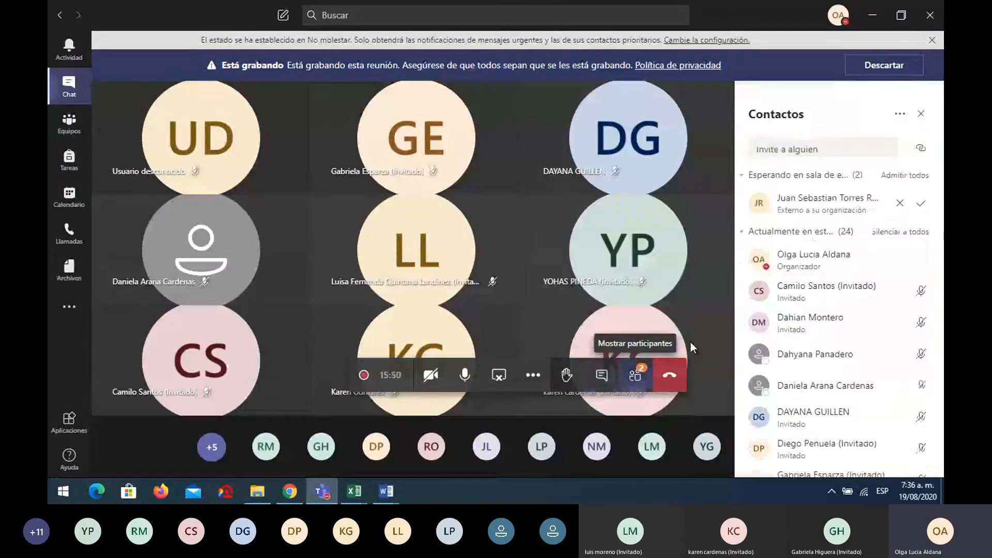
left_click(922, 205)
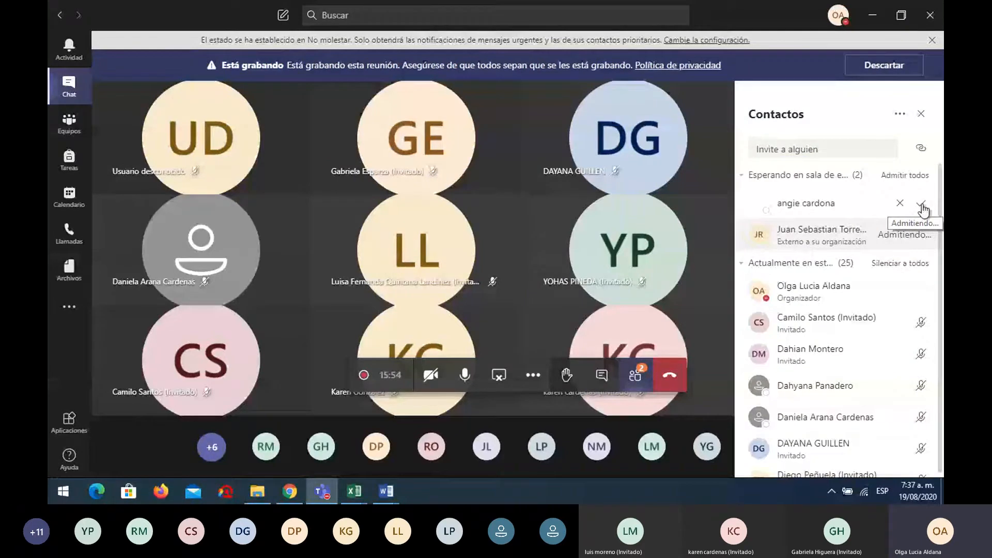
left_click(922, 206)
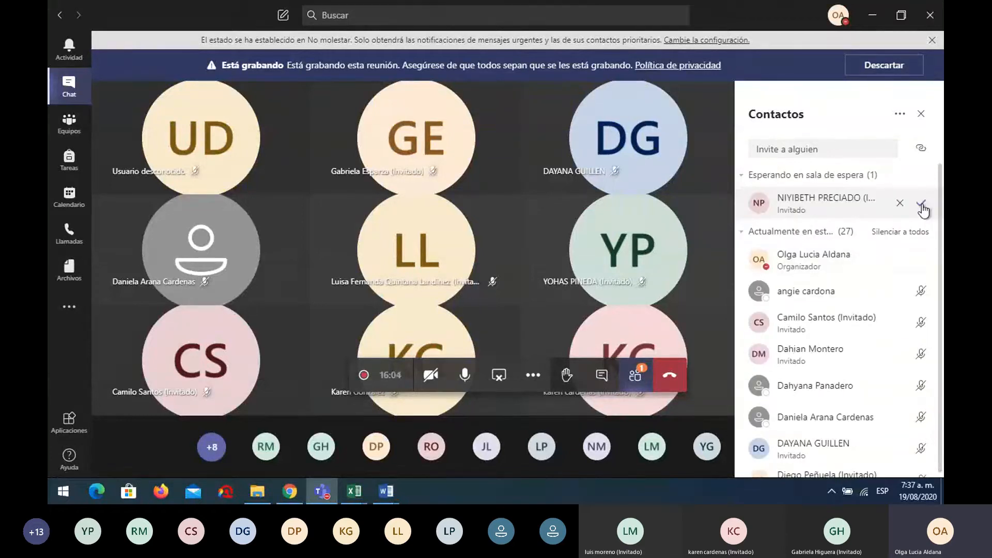
left_click(922, 205)
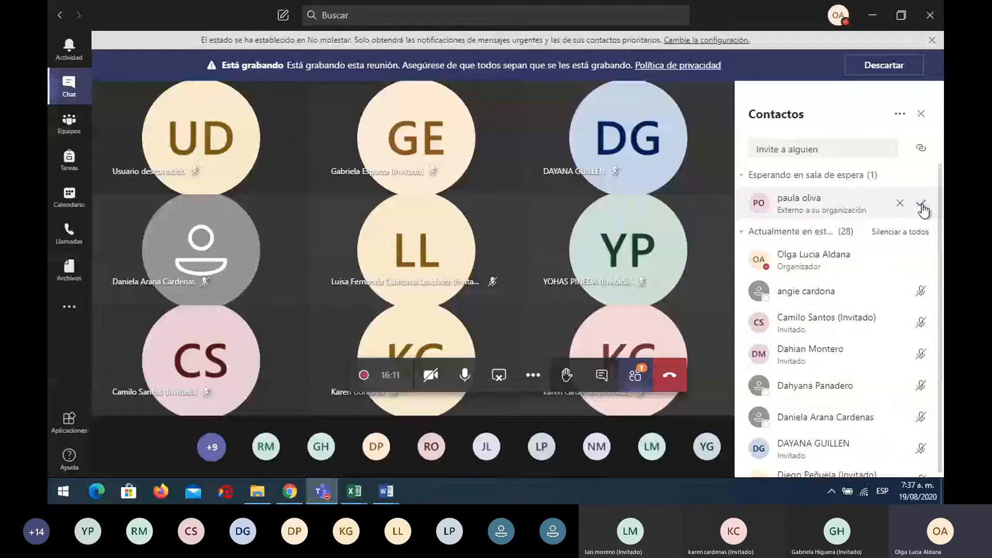
left_click(921, 204)
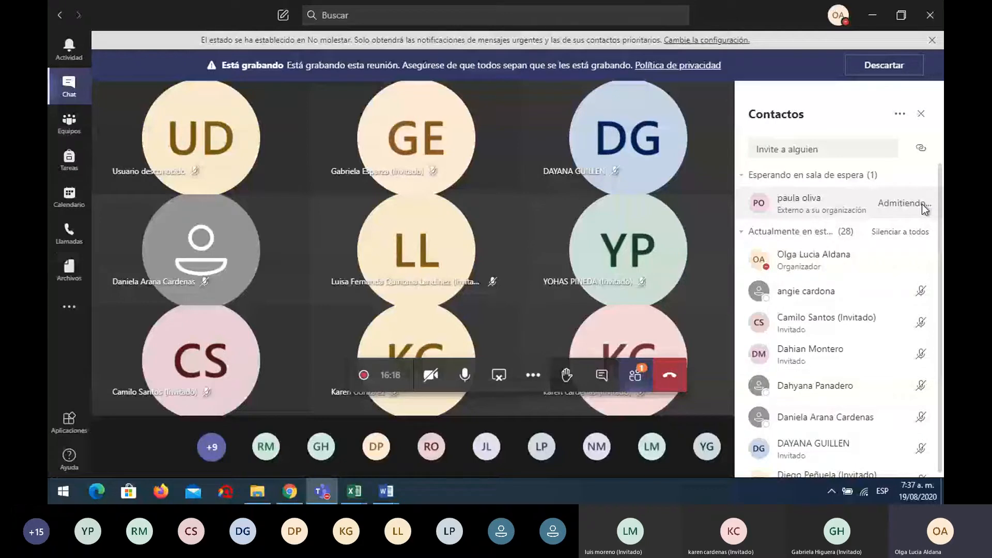
Post 'Me escuchando' in the Teams meeting chat
left_click(602, 376)
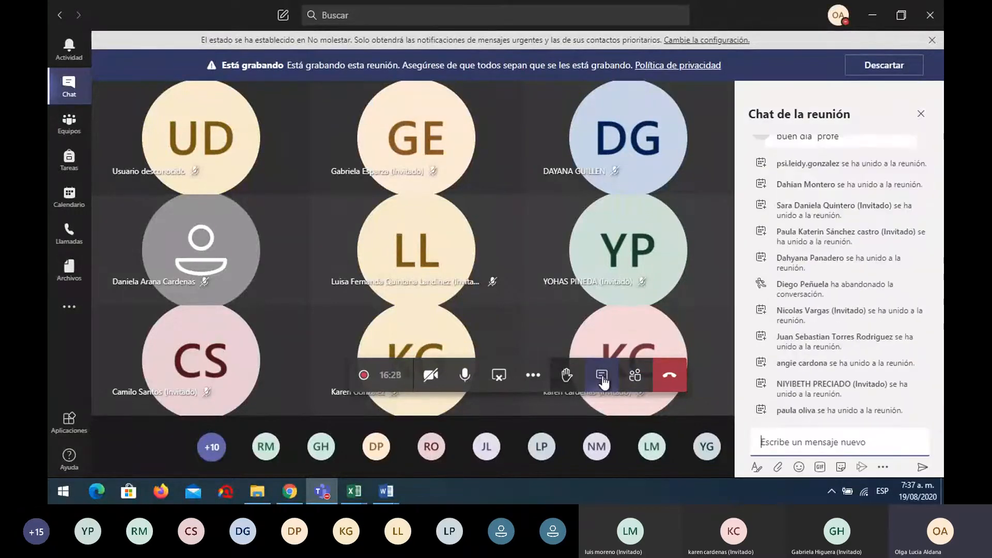
type("M")
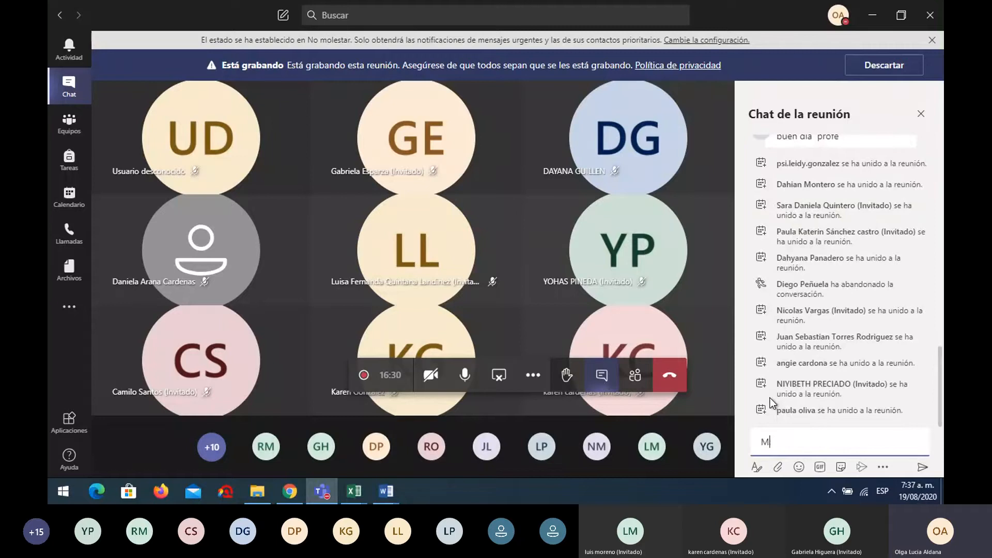
type("e escuchando")
key("Return")
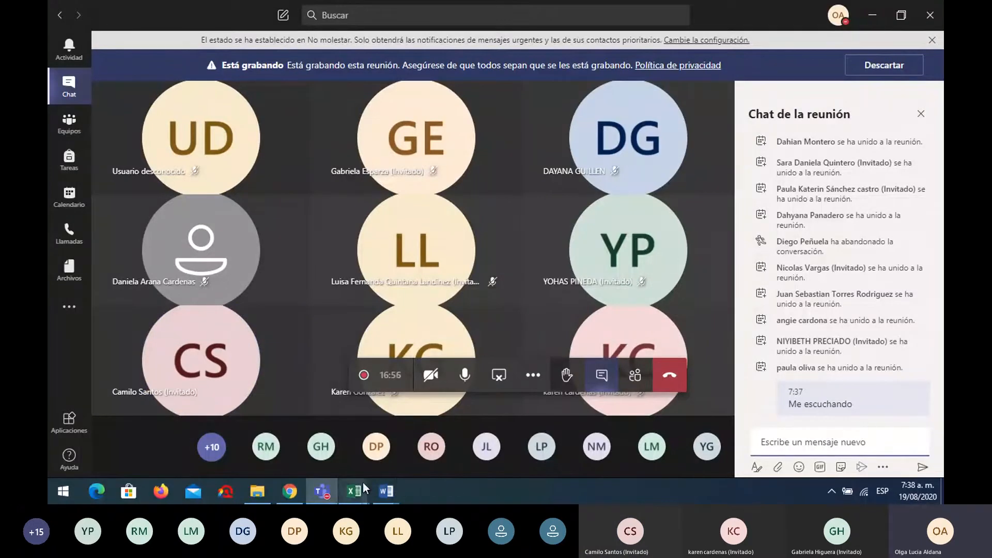
Admit the arriving guest, then restore the Sn1 Excel window and place it beside the chat
left_click(698, 337)
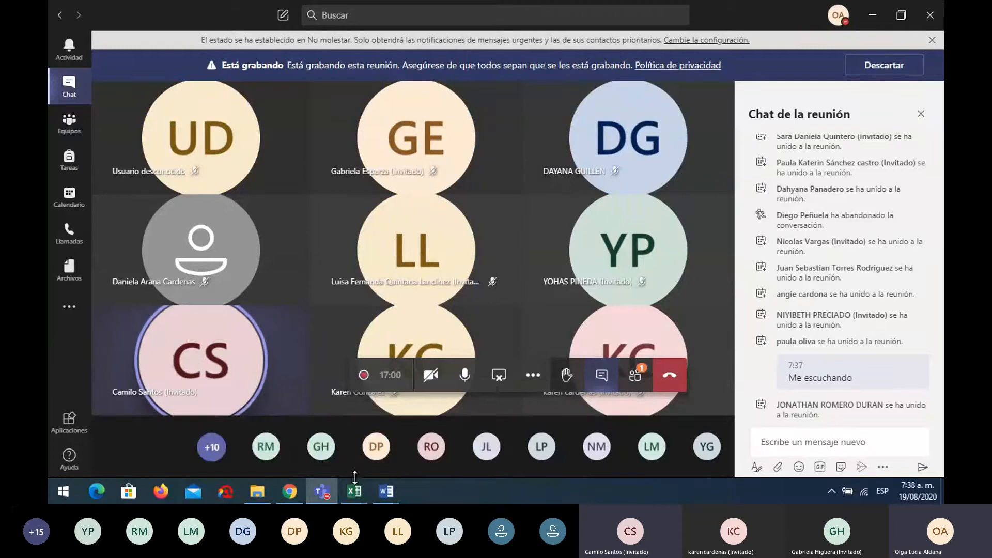
mouse_move(355, 479)
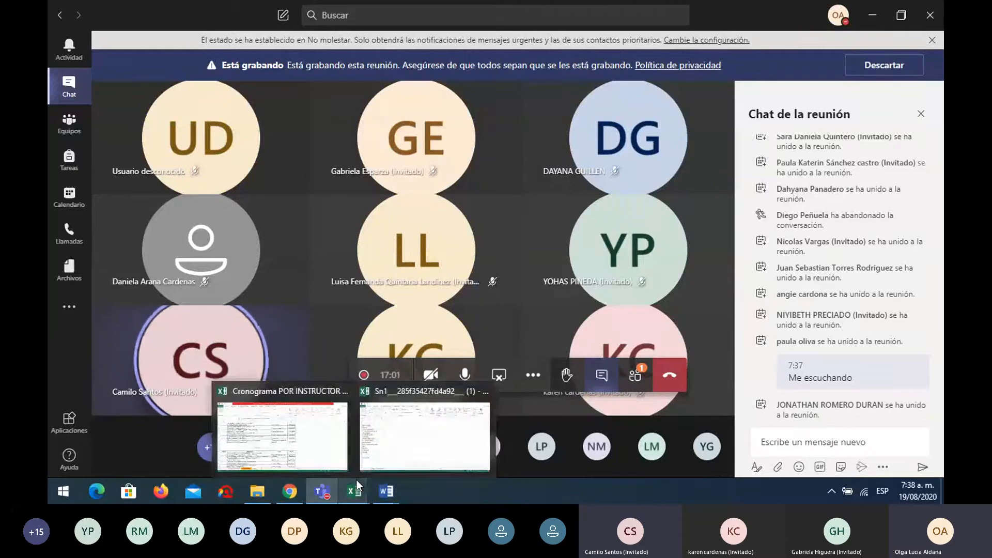
left_click(411, 442)
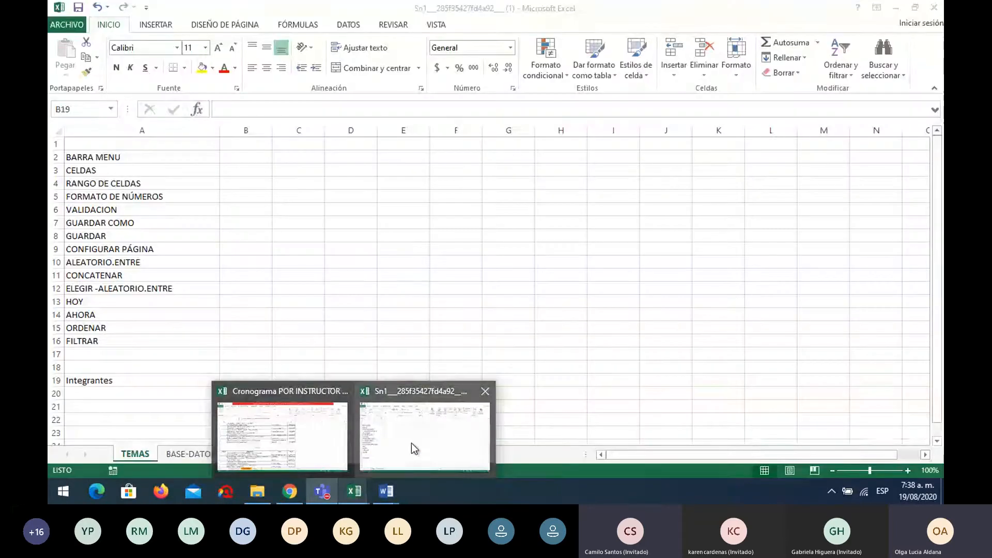
left_click(914, 7)
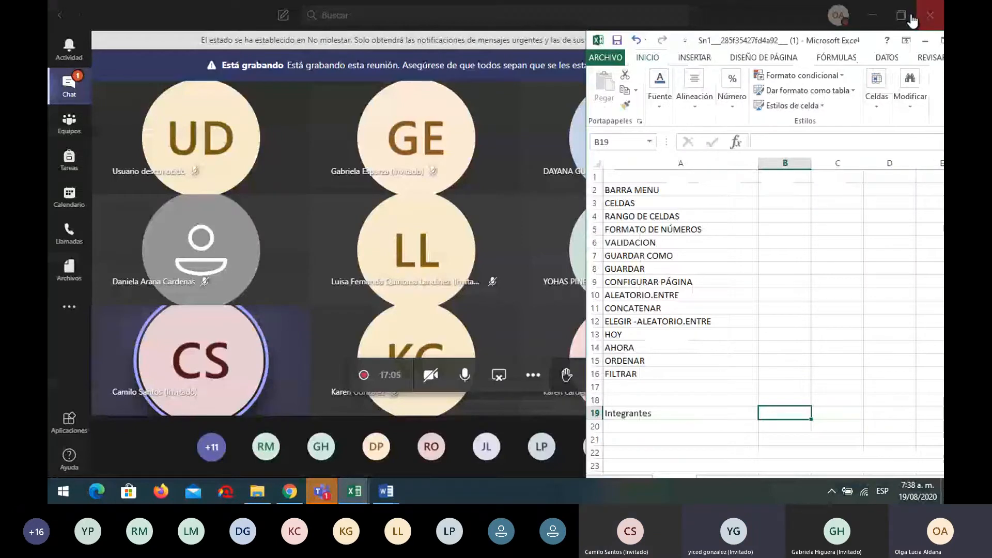
left_click_drag(879, 40, 404, 43)
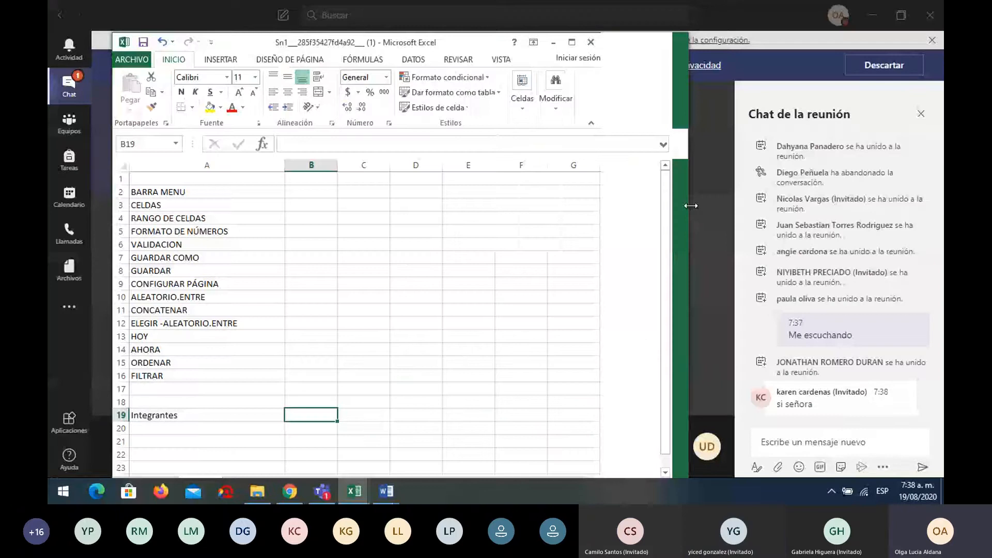
left_click_drag(691, 206, 693, 205)
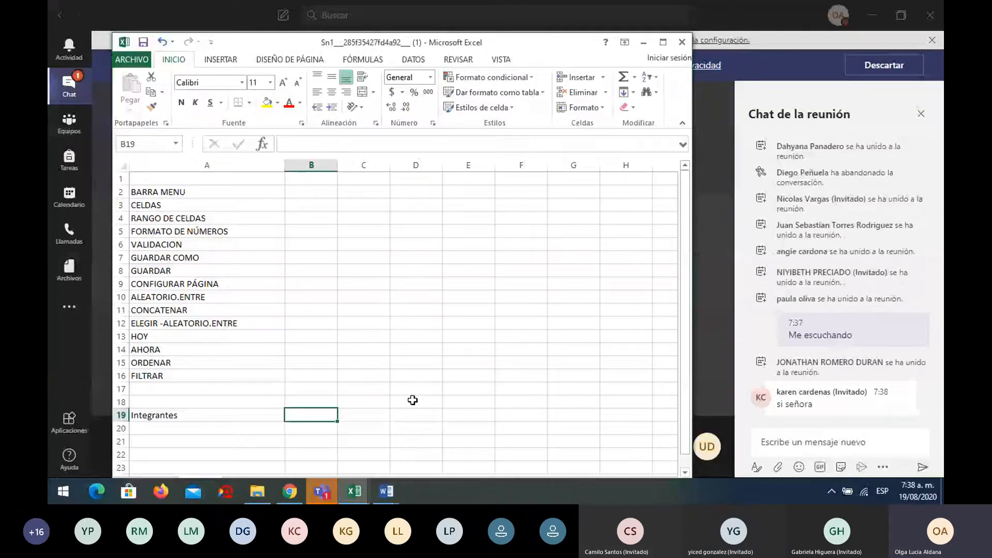
Return to the Territorium course tree and collapse then re-expand sesión-1 to list its materials
mouse_move(289, 490)
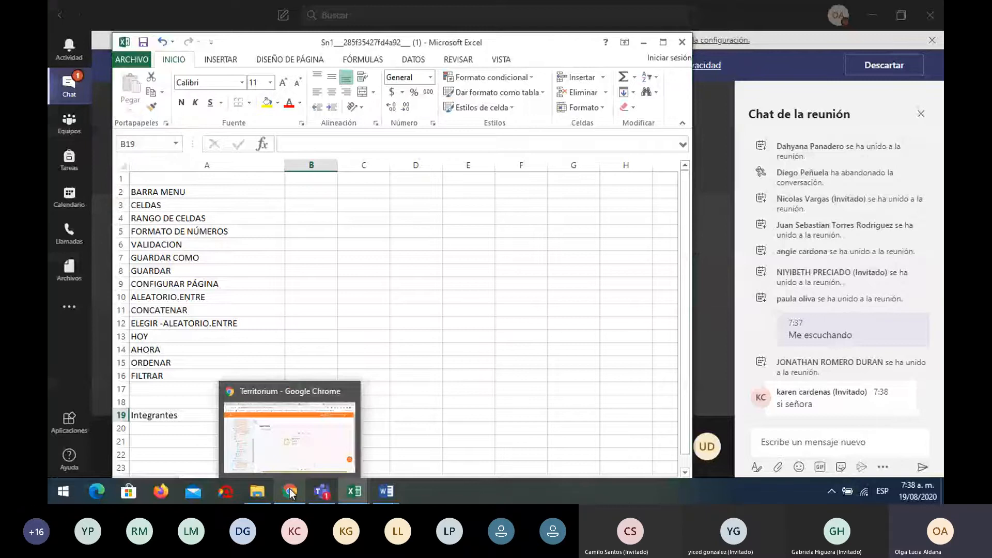
left_click(306, 454)
scroll(157, 203, "up", 1)
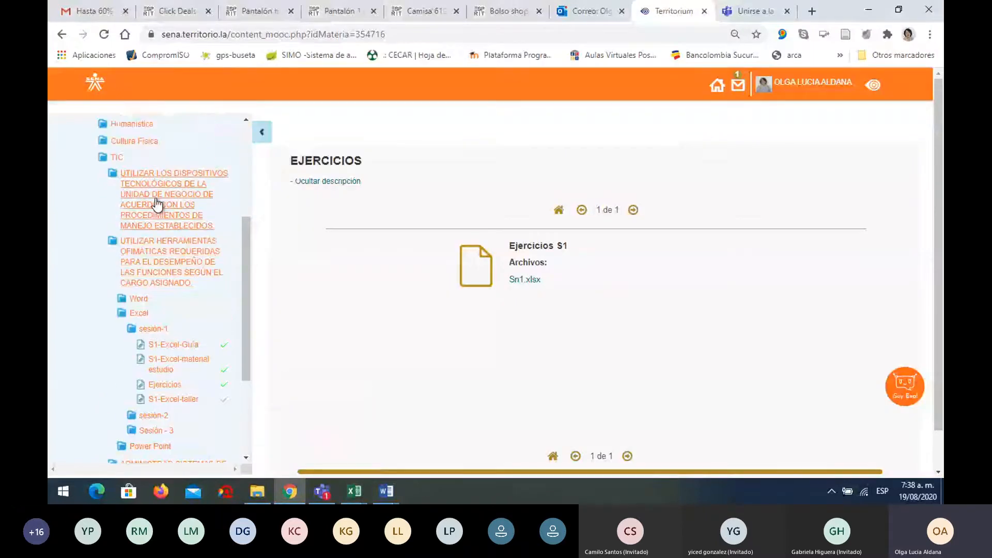
scroll(155, 201, "up", 3)
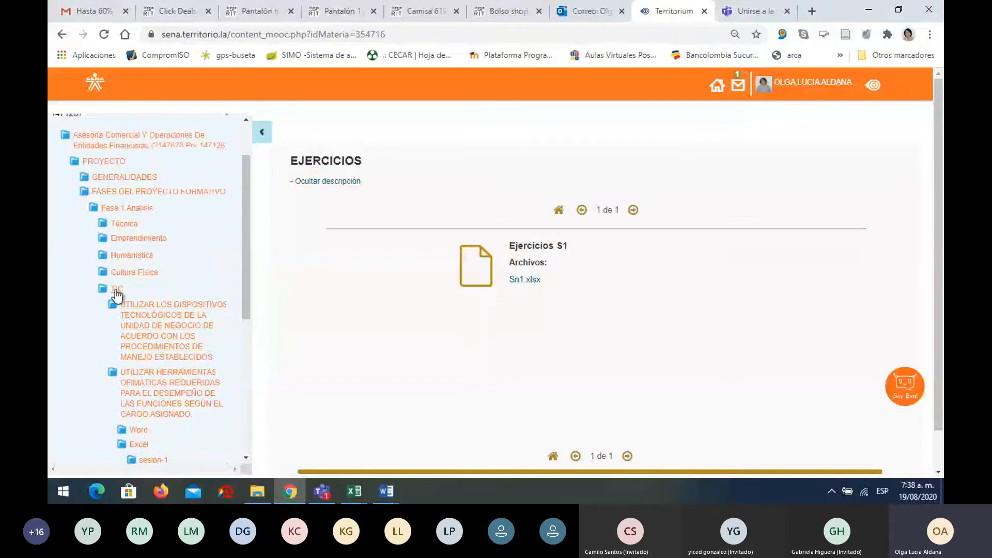
scroll(199, 283, "down", 3)
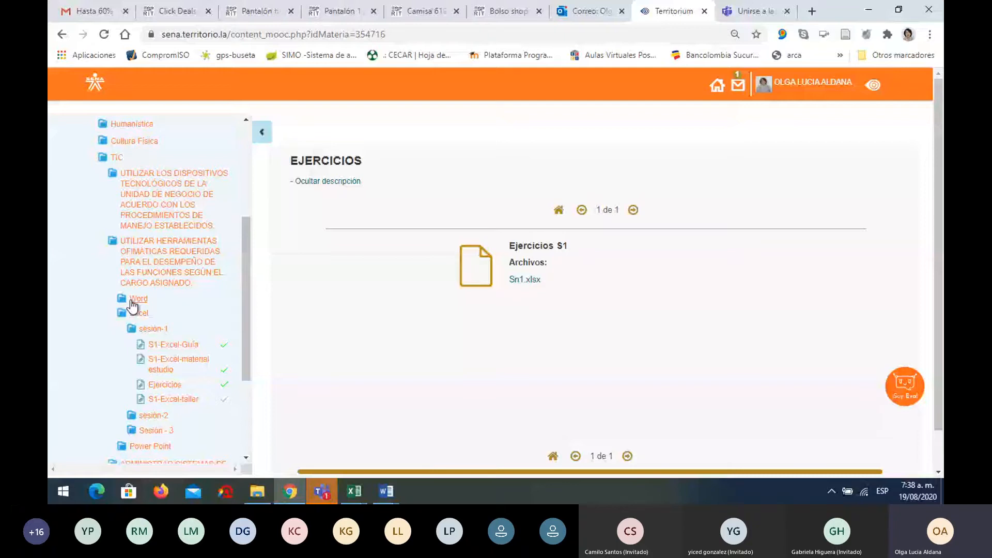
scroll(132, 306, "down", 1)
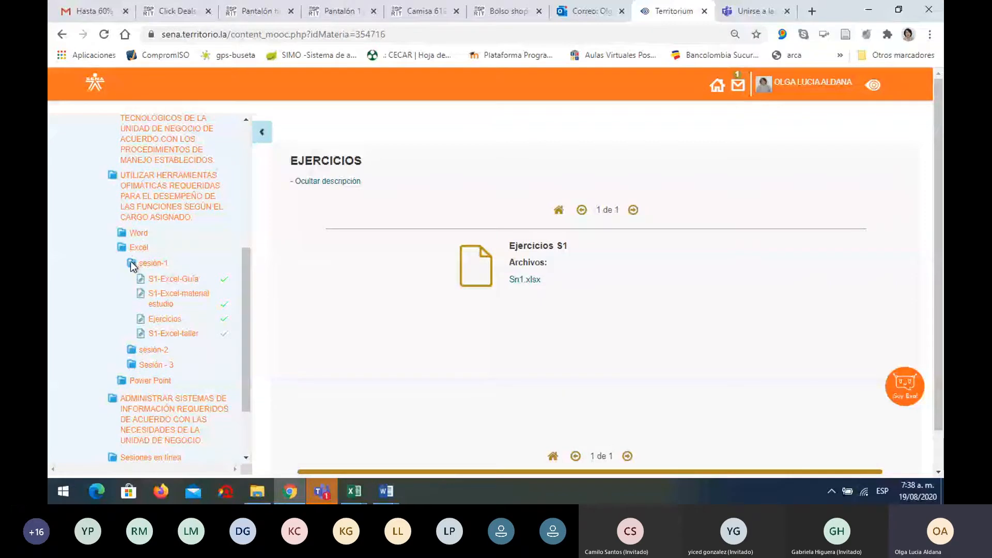
left_click(146, 266)
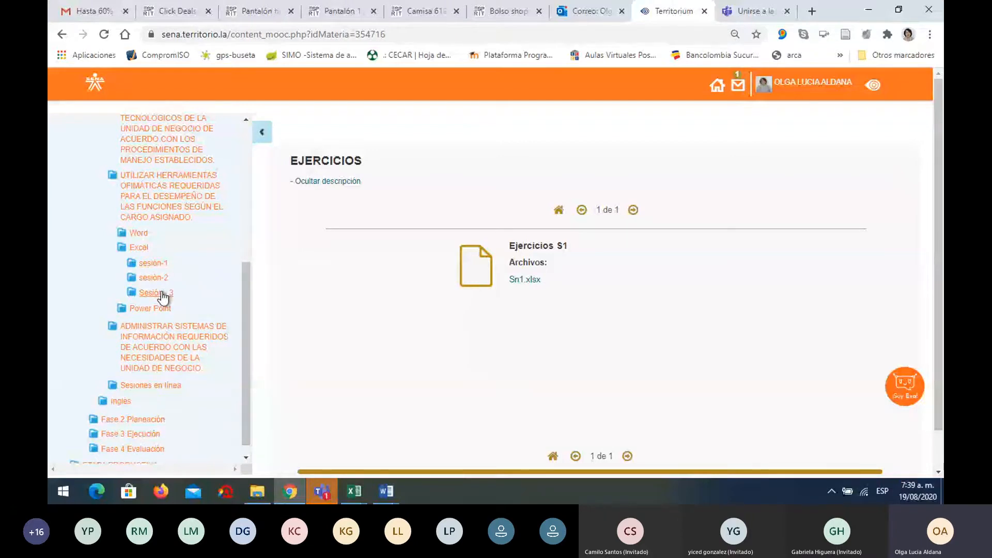
left_click(153, 264)
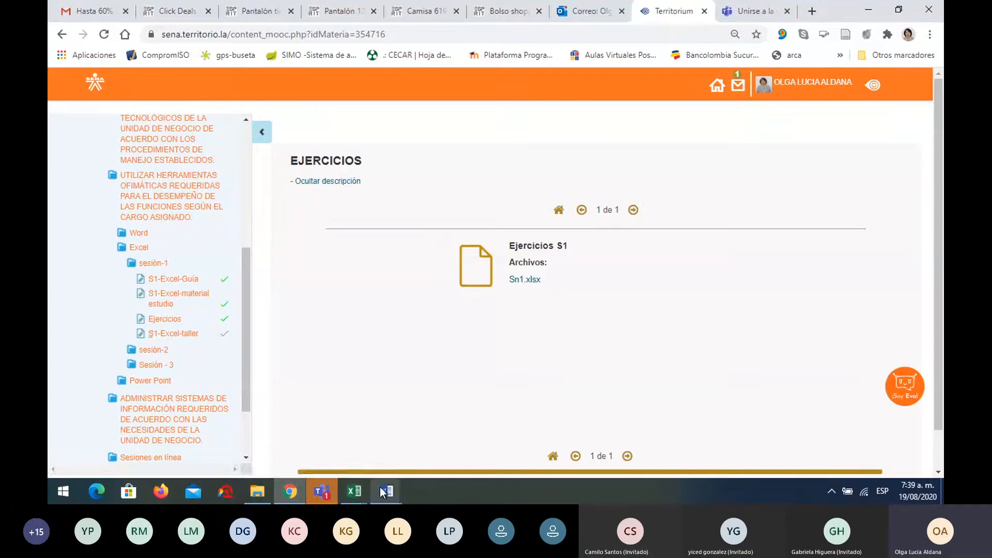
Bring the other Word document to the front from the taskbar and scroll near its top
mouse_move(385, 490)
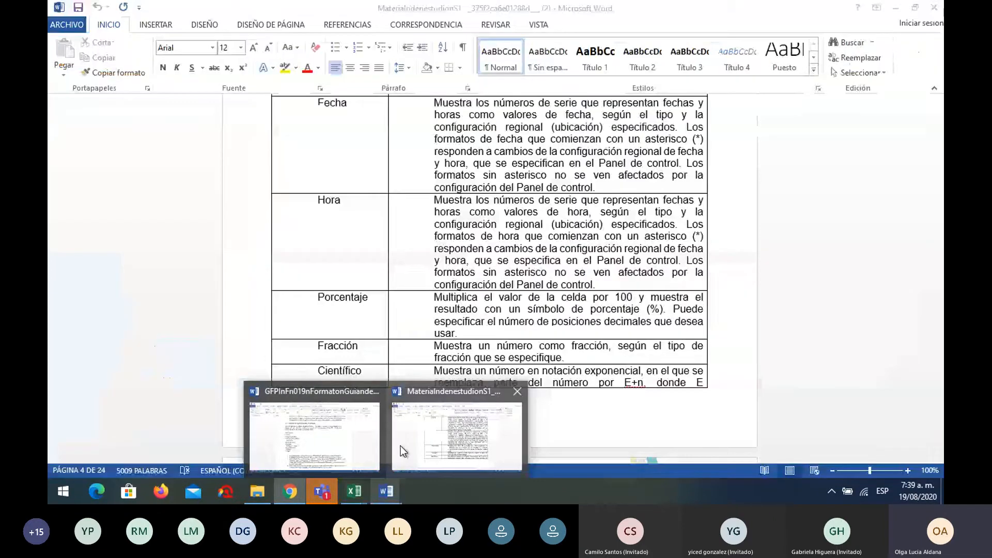
left_click(314, 435)
left_click_drag(932, 238, 942, 145)
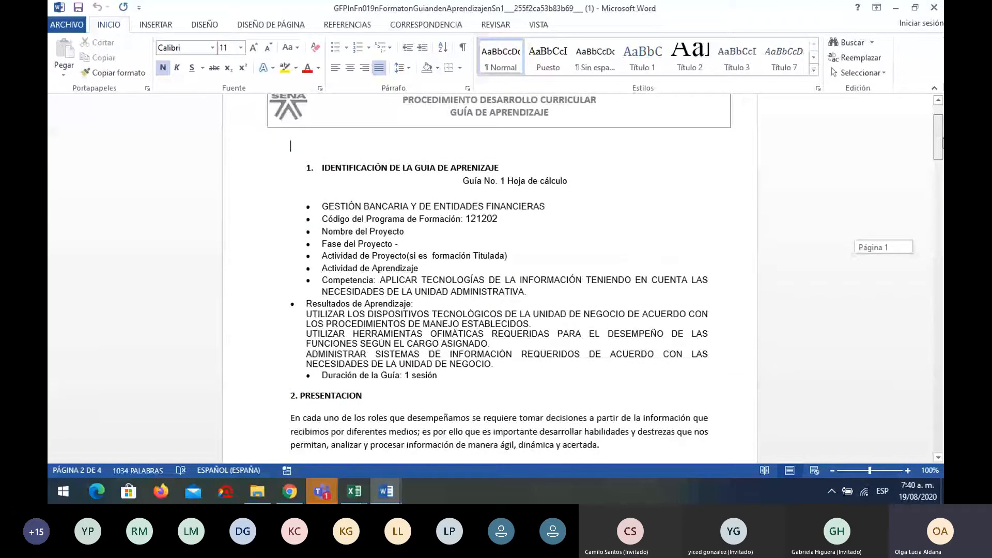
mouse_move(942, 145)
left_mouse_down()
mouse_move(932, 365)
mouse_move(943, 155)
left_mouse_up()
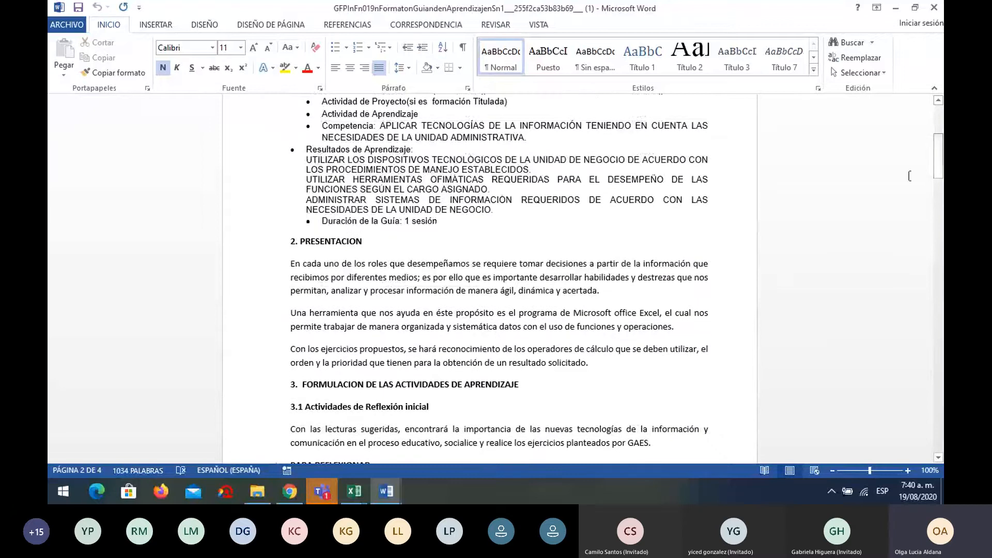
Switch to the S1 study material in Word and start reading from the top
mouse_move(394, 490)
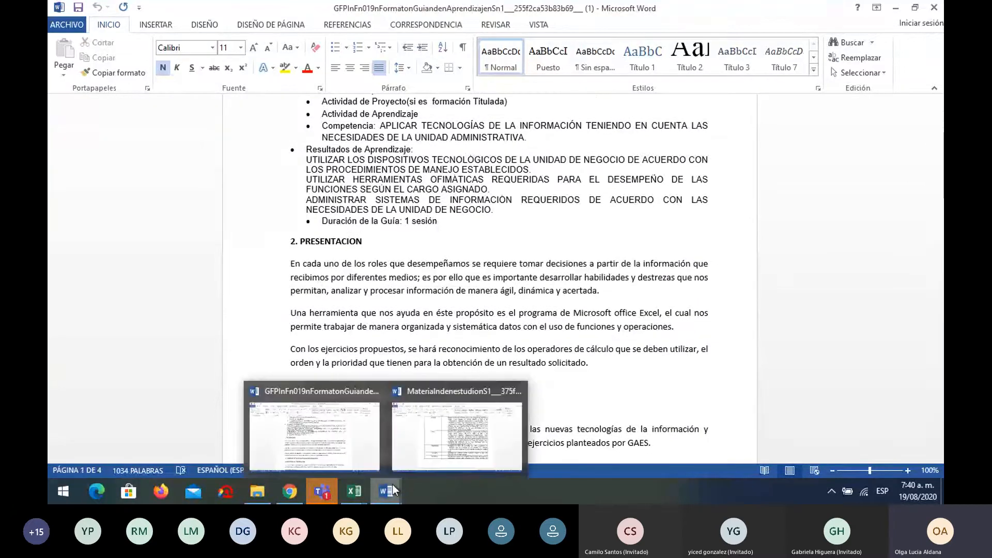
left_click(416, 437)
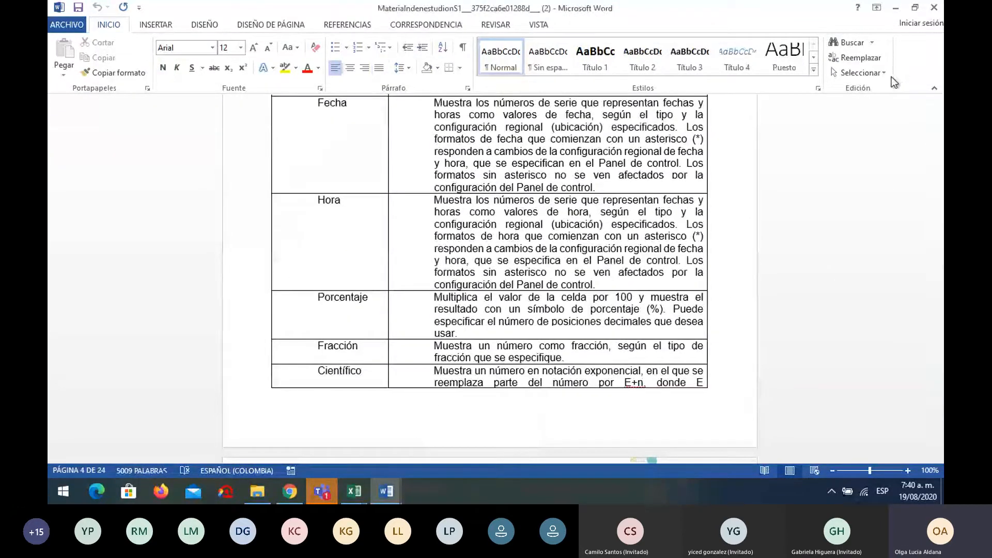
left_click_drag(938, 166, 938, 103)
scroll(674, 261, "down", 4)
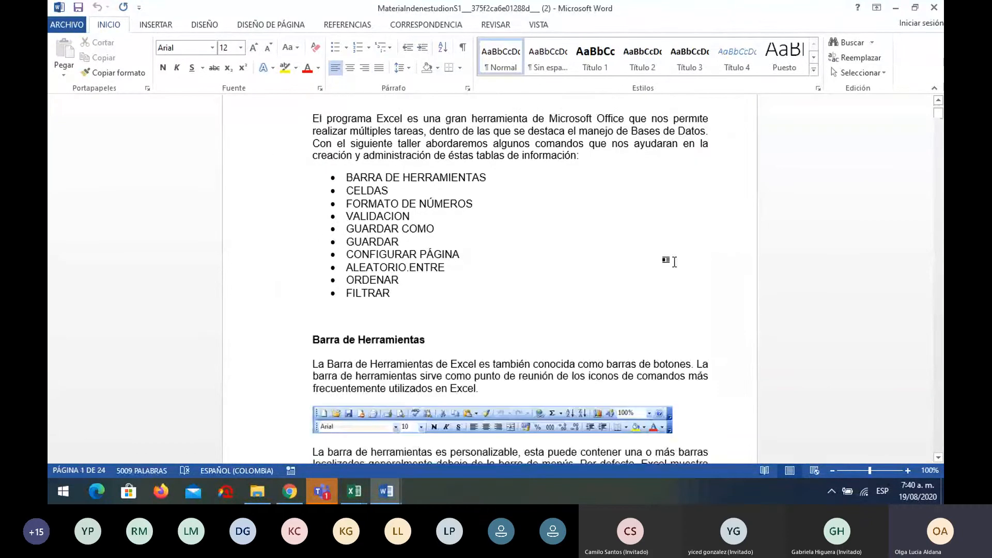
scroll(671, 258, "down", 4)
scroll(663, 253, "up", 5)
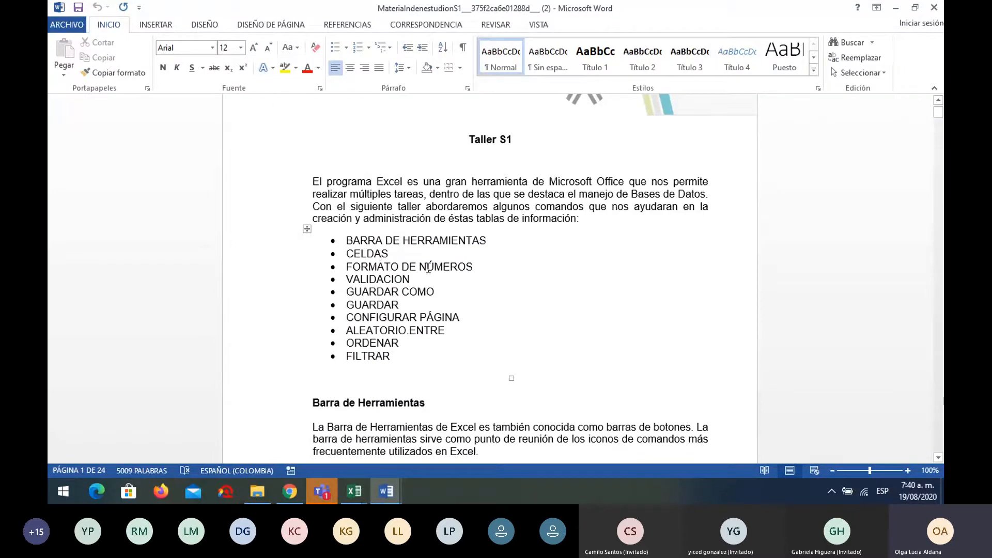
Scroll down to the data validation steps, then bring the Sn1 Excel workbook forward
scroll(428, 267, "down", 15)
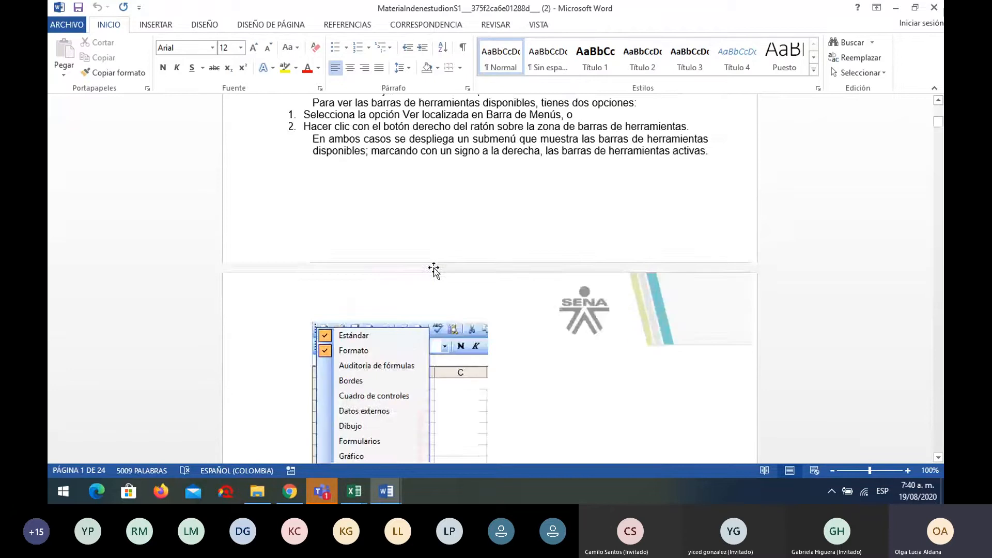
scroll(434, 269, "down", 3)
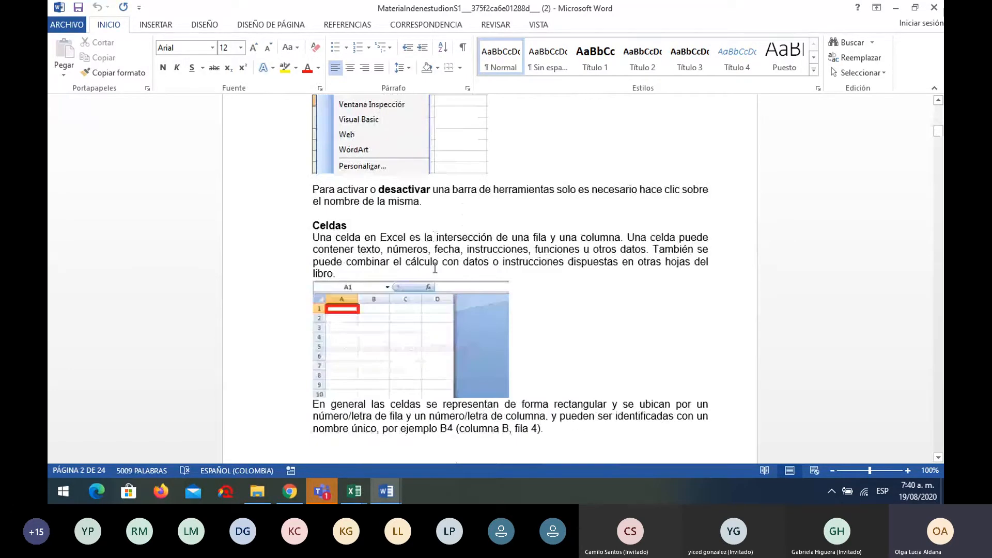
scroll(435, 268, "down", 10)
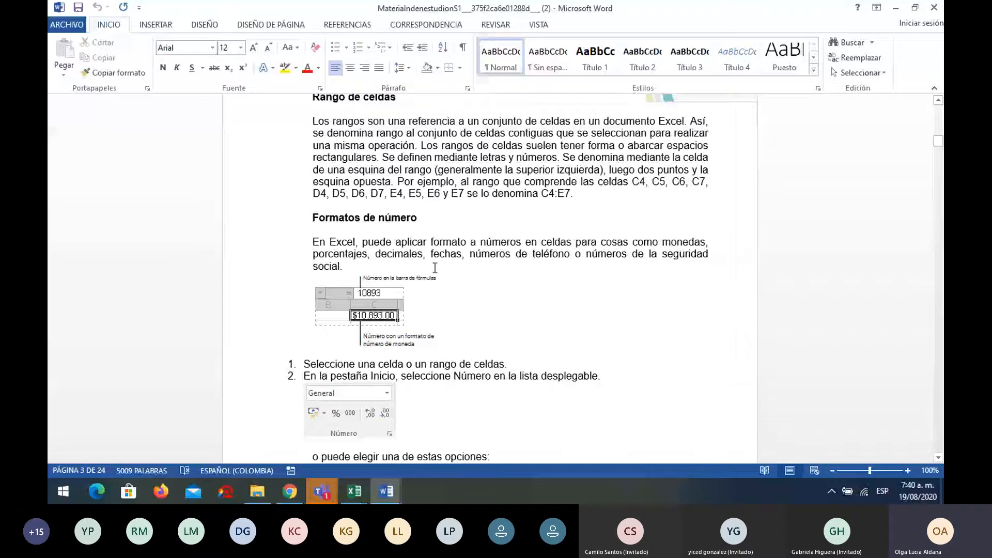
scroll(435, 268, "down", 2)
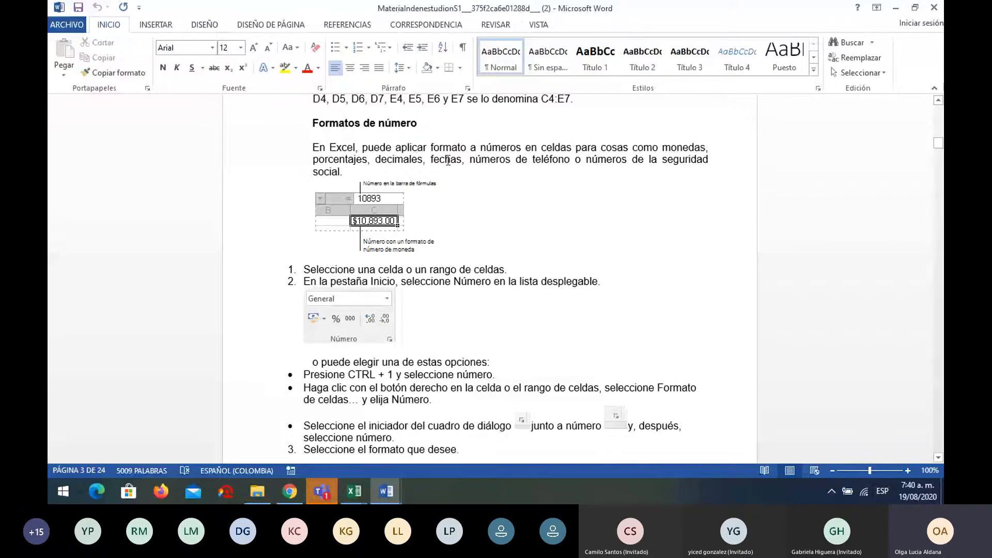
scroll(448, 189, "down", 1)
scroll(448, 189, "up", 1)
scroll(448, 189, "down", 1)
scroll(448, 189, "down", 4)
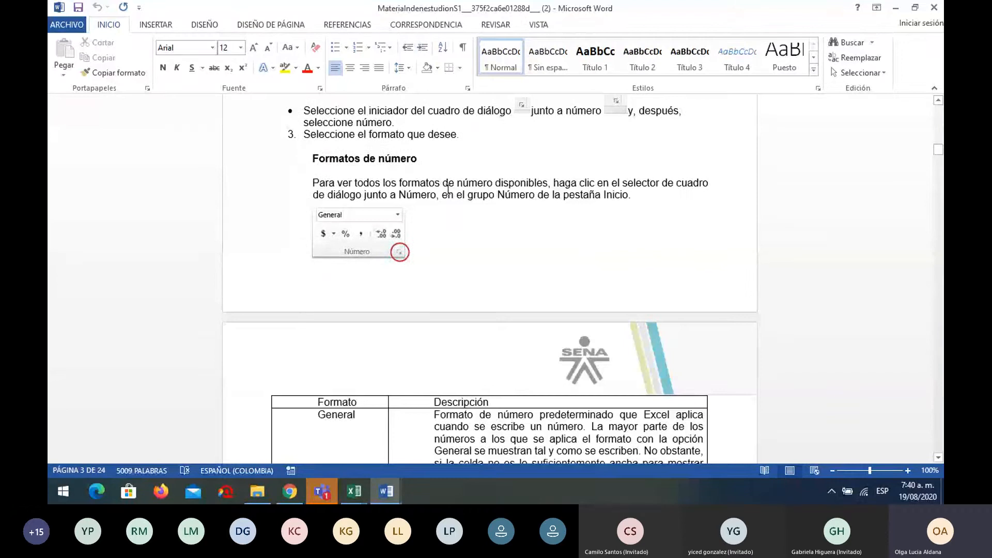
scroll(448, 189, "down", 12)
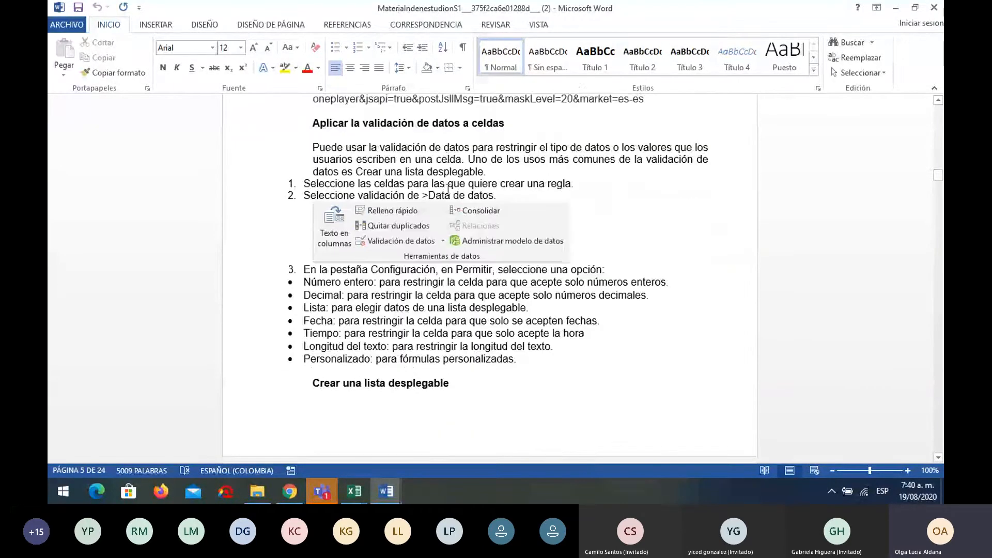
scroll(449, 189, "down", 2)
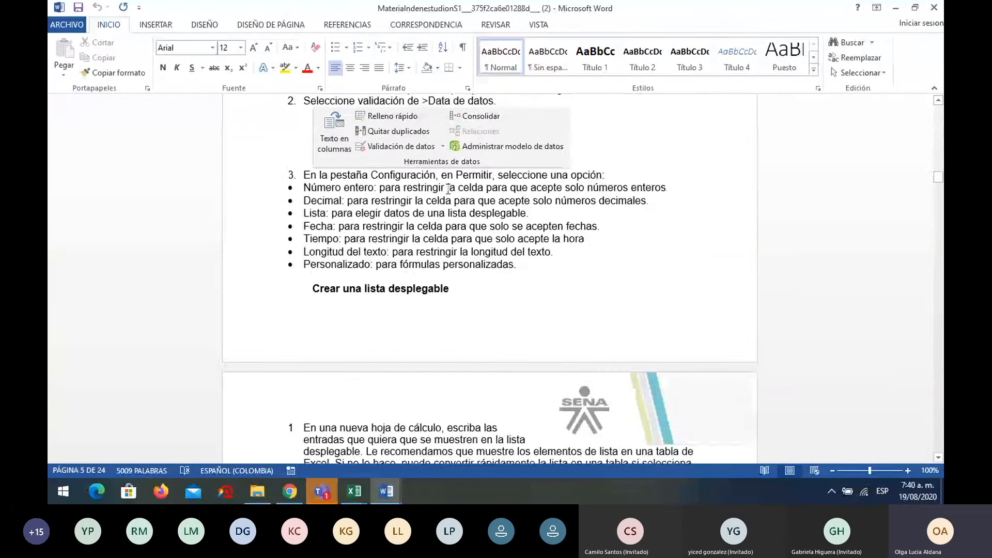
scroll(448, 189, "down", 6)
scroll(448, 189, "down", 13)
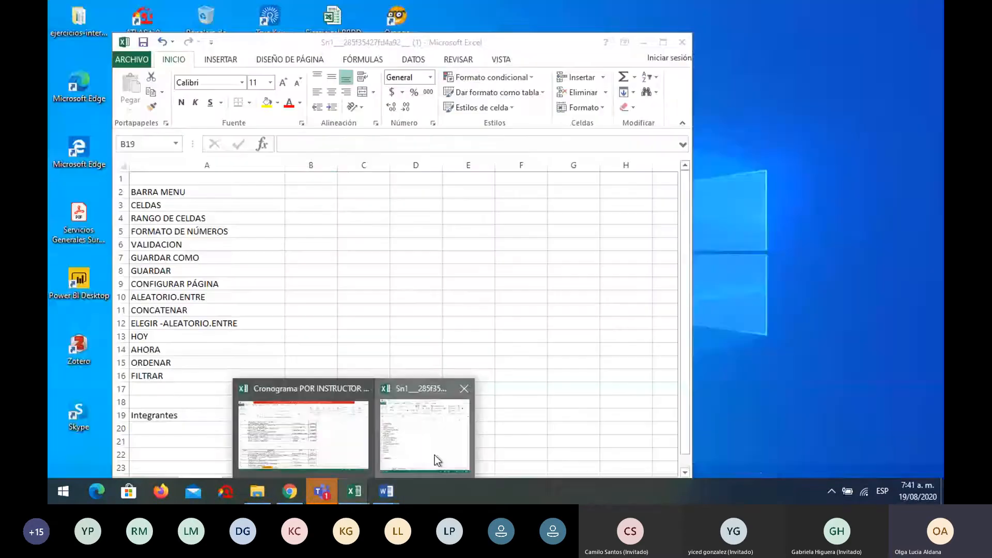
left_click(436, 460)
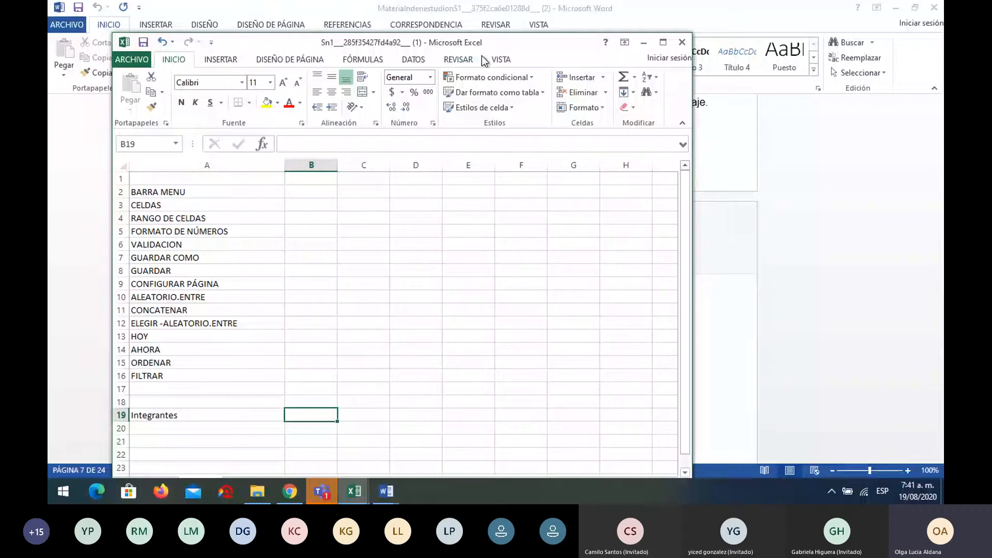
Drag the Excel window up until the TEMAS and BASE-DATOS tabs appear above the taskbar
left_click_drag(545, 44, 544, 25)
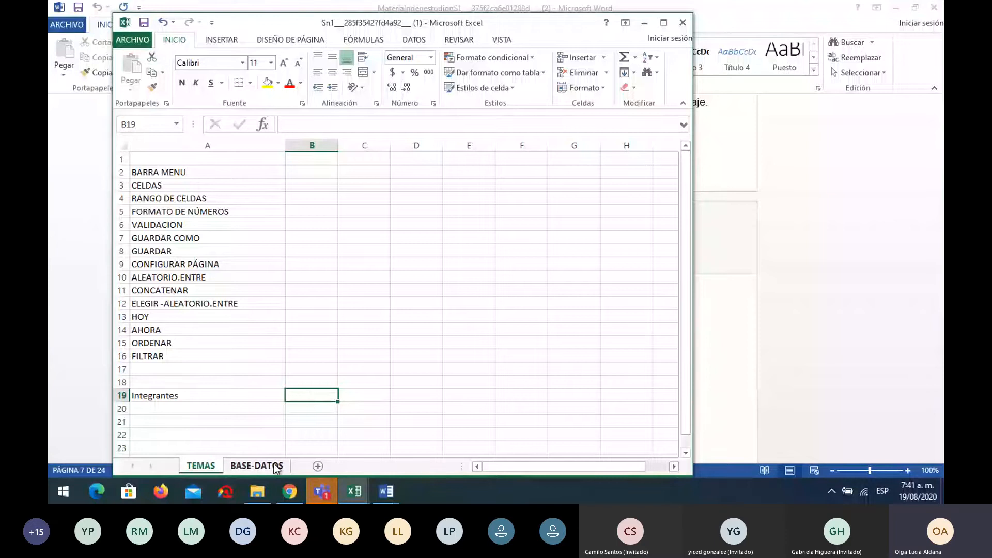
Admit every guest waiting in the Teams lobby, bringing the meeting to 33 people
left_click(330, 479)
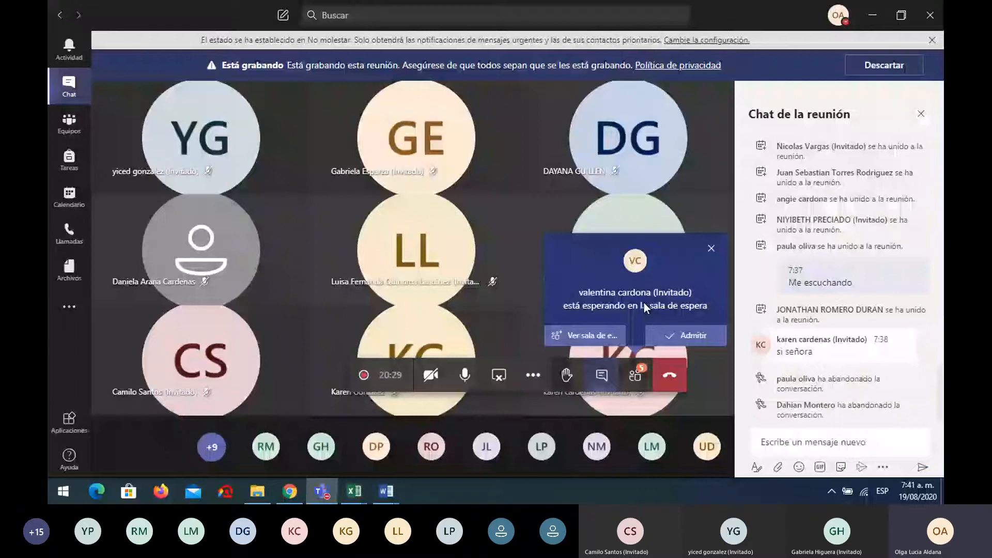
left_click(695, 340)
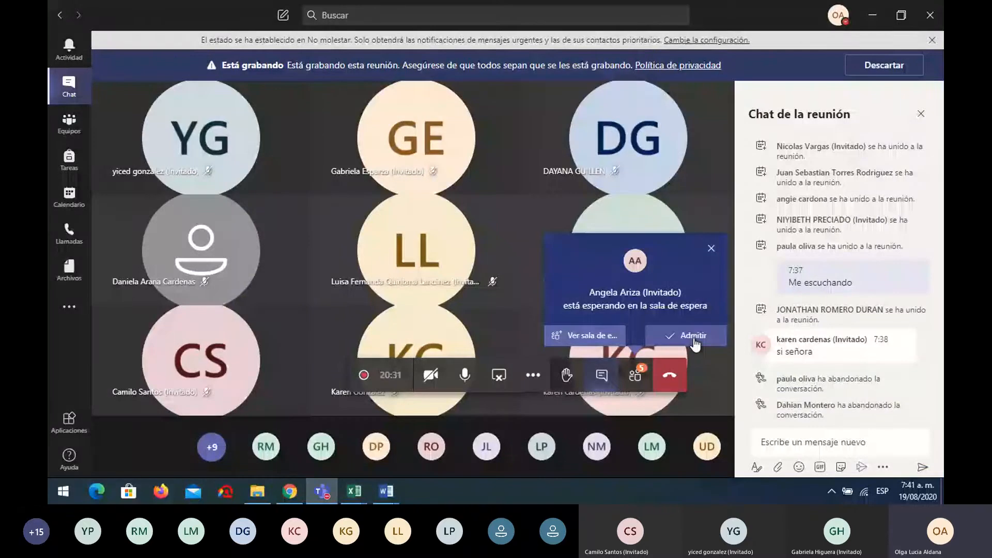
left_click(635, 375)
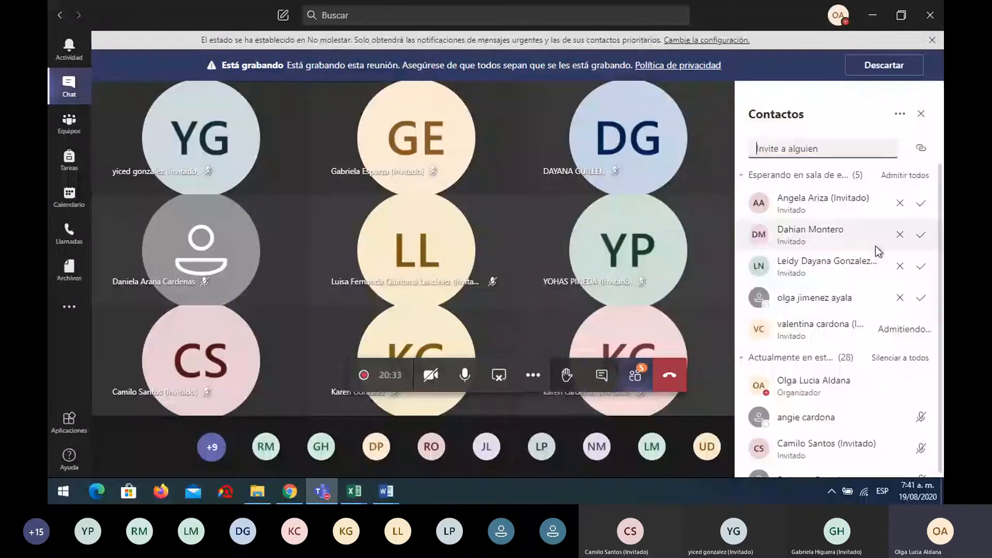
left_click(922, 298)
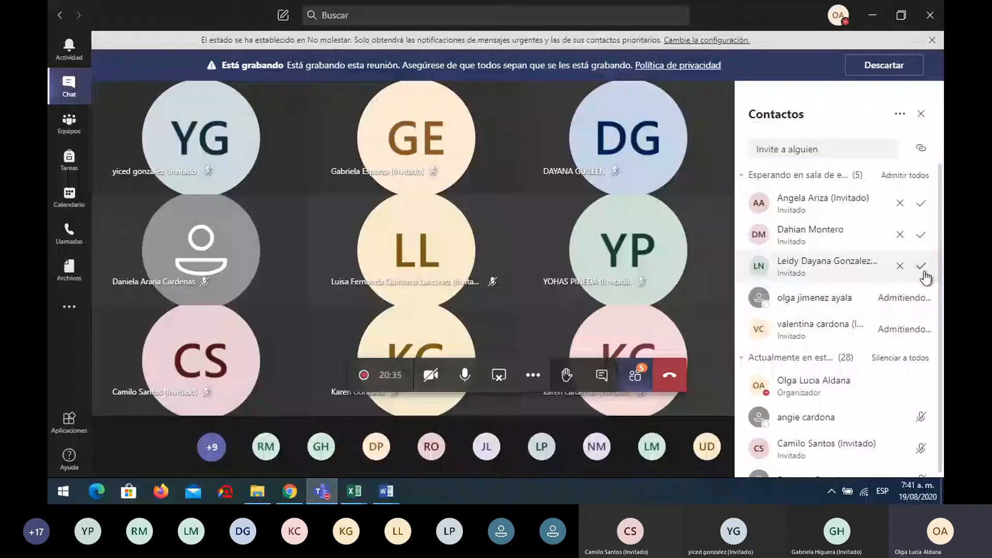
left_click(922, 268)
left_click(921, 236)
left_click(920, 205)
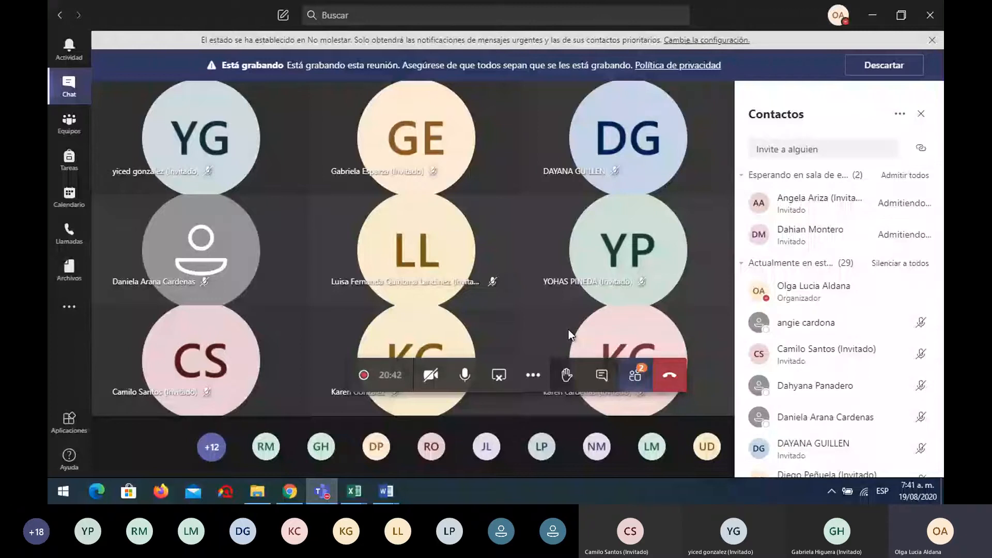
Hide the Teams participants panel and return to the Sn1 Excel workbook
left_click(341, 493)
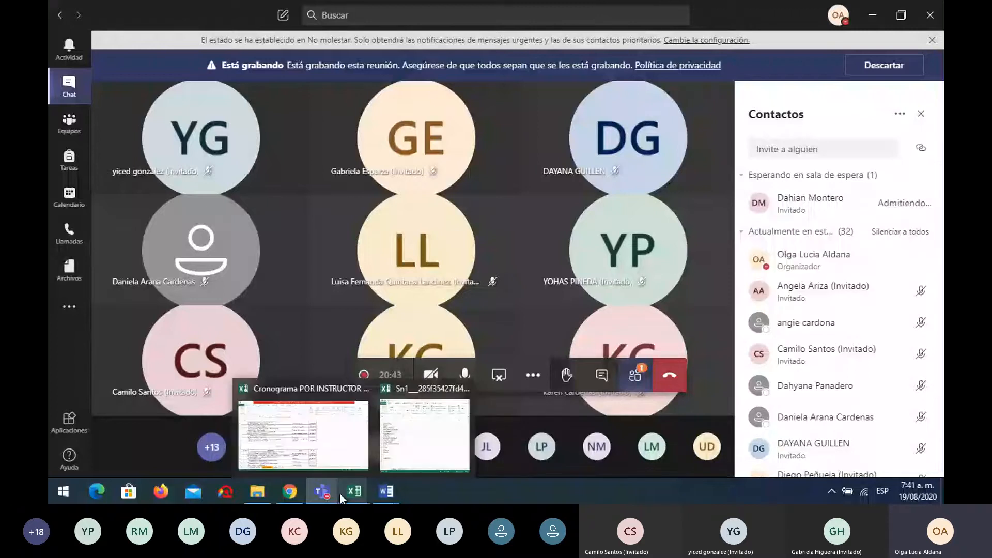
left_click(637, 376)
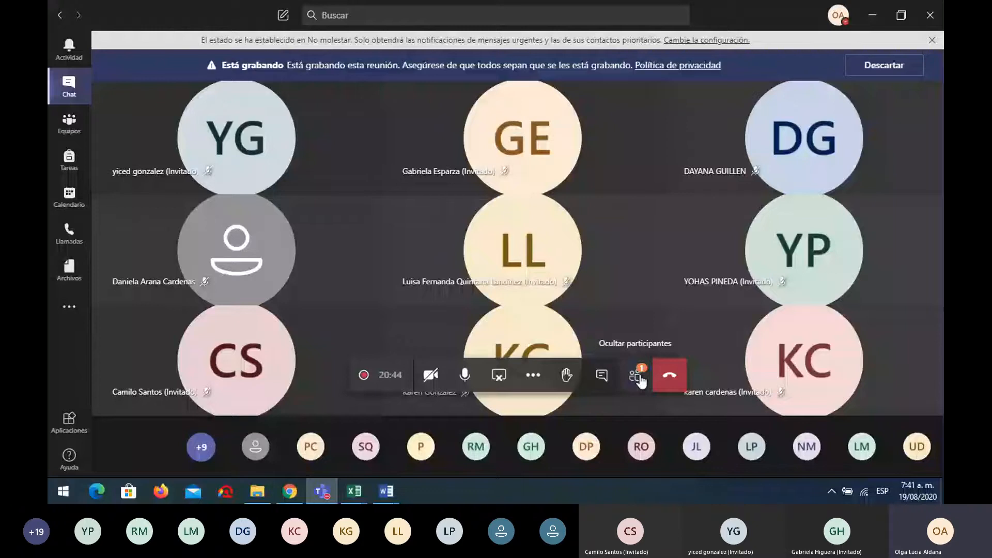
key("alt+Tab")
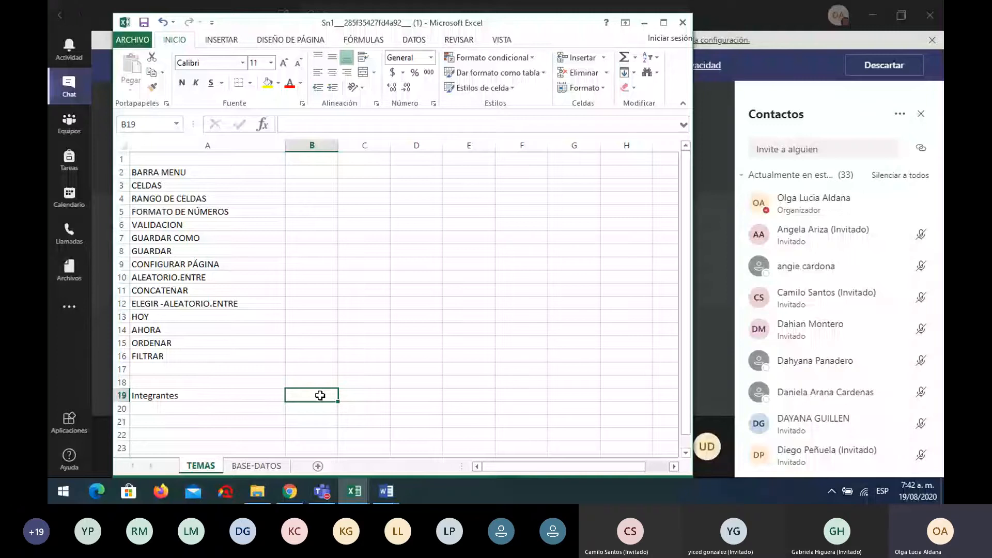
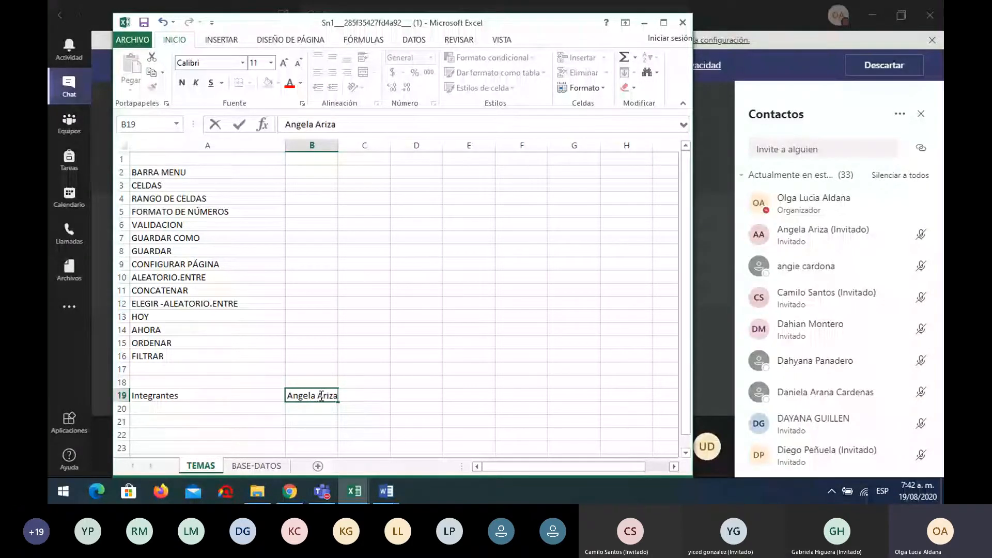
Enter the three group members' full names in B19, B20 and B21
key("Return")
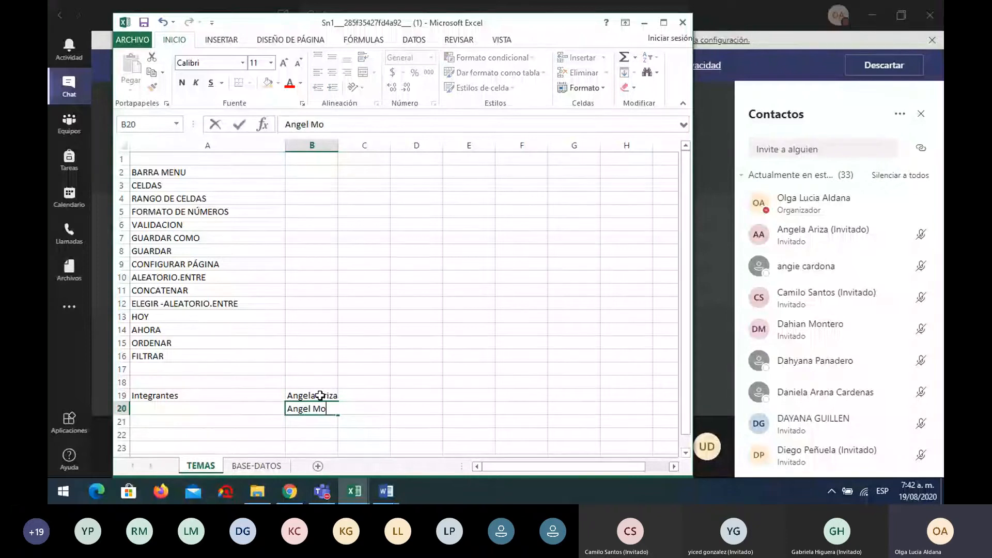
key("Return")
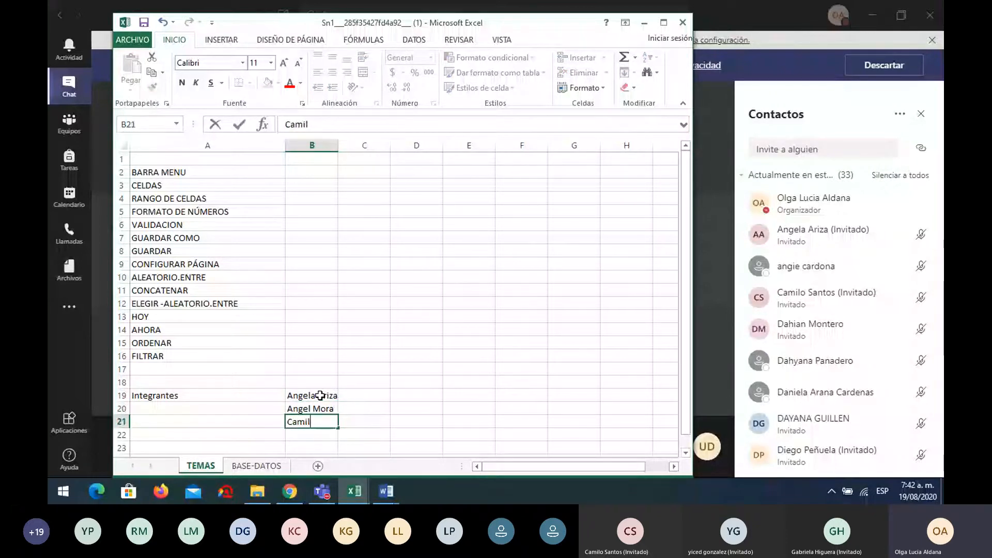
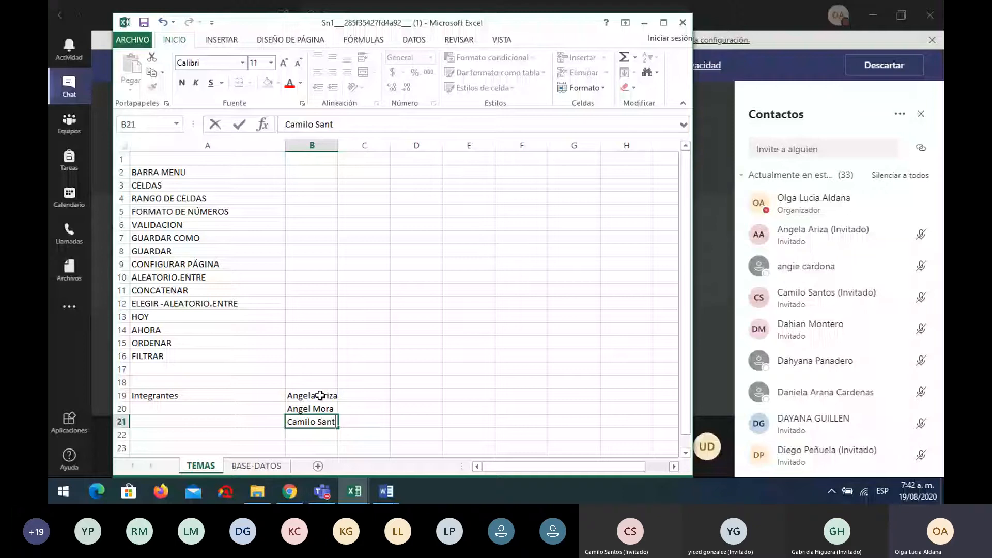
left_click(417, 447)
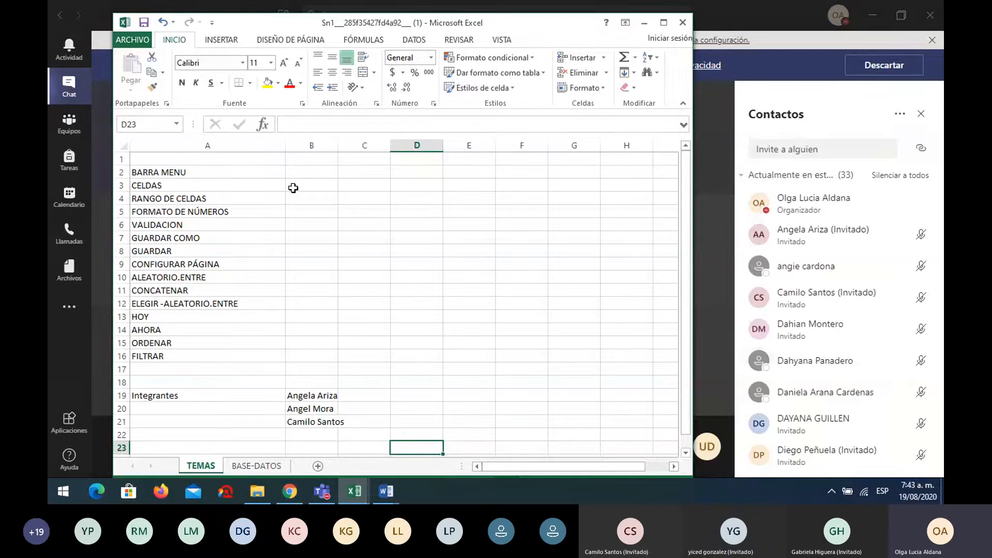
left_click(421, 144)
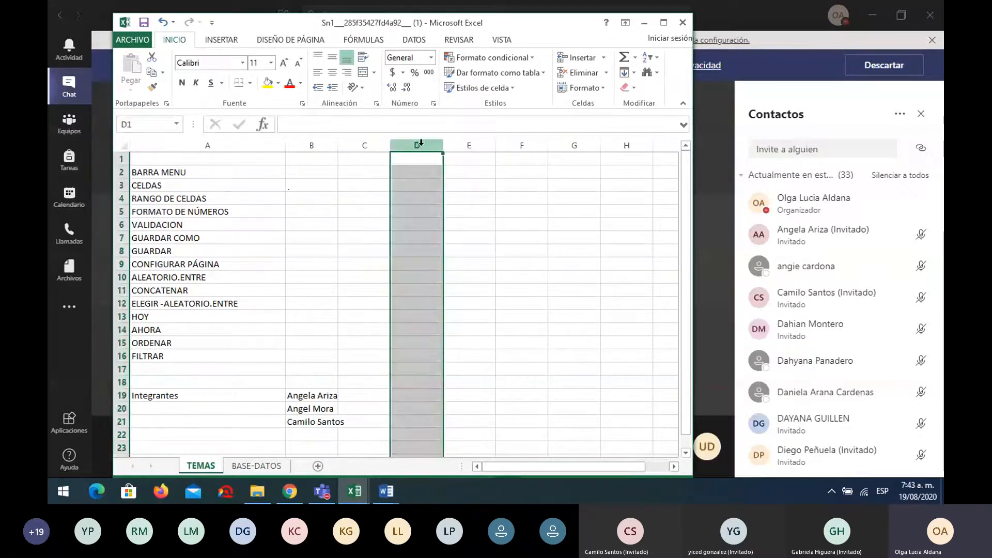
left_click(122, 263, "ctrl")
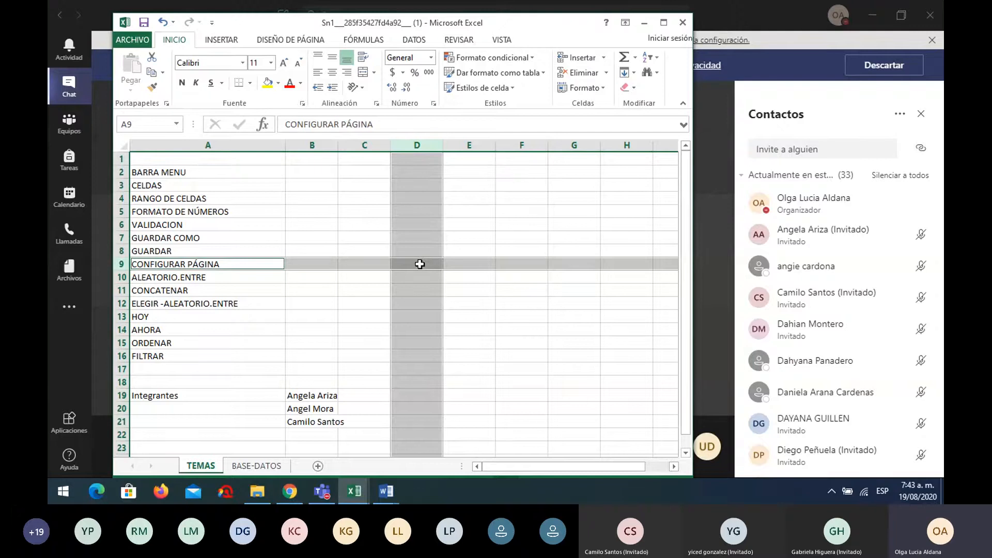
left_click(419, 263)
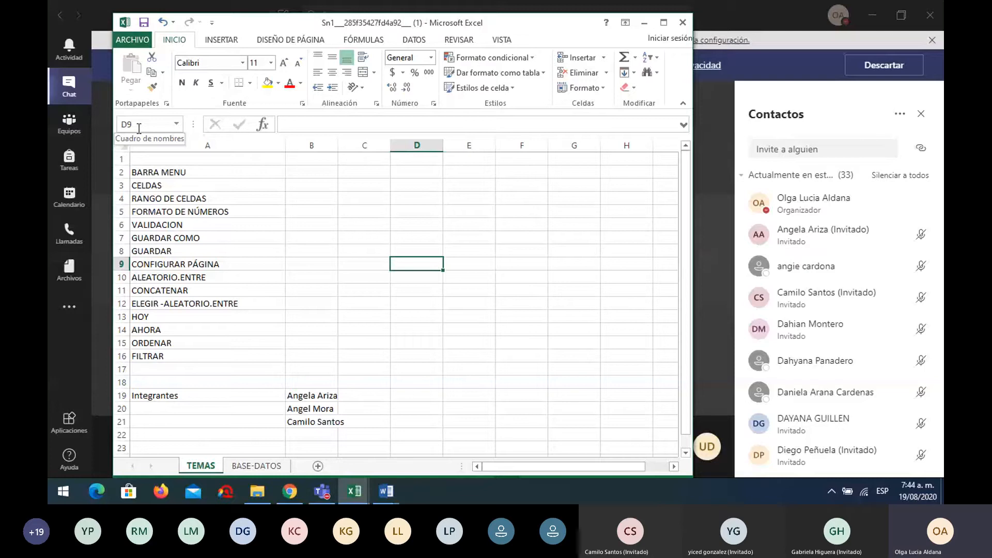
left_click(139, 128)
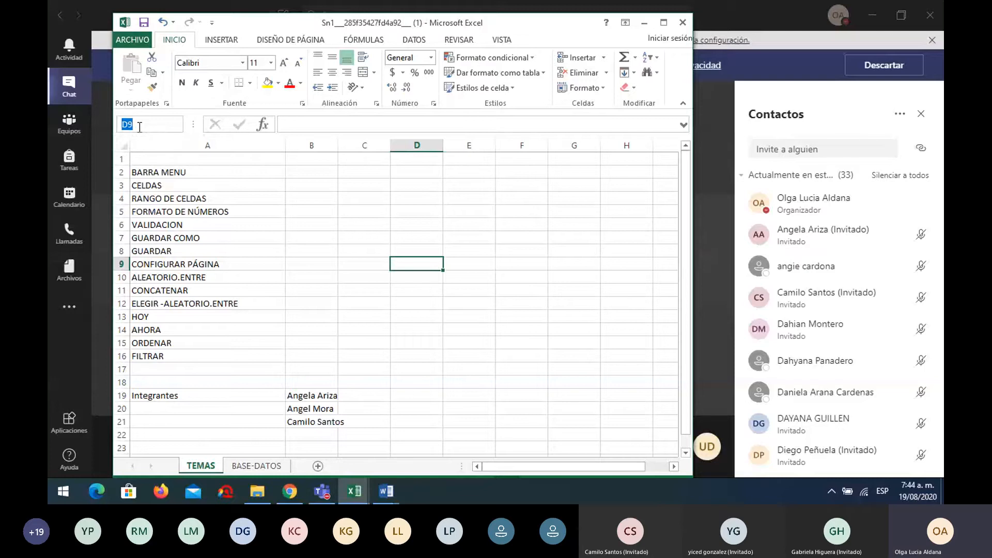
type("h23")
key("Return")
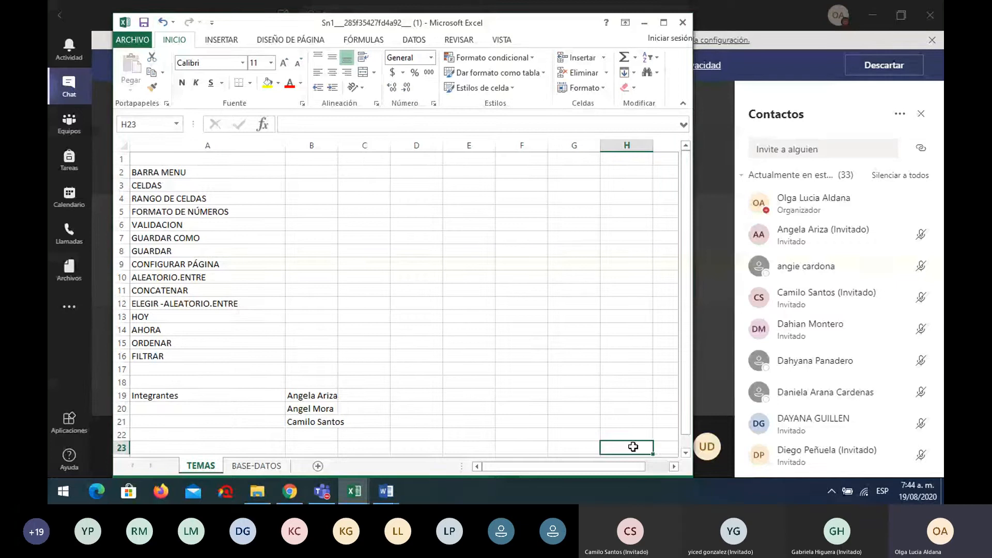
left_click(150, 120)
type("a1")
key("Return")
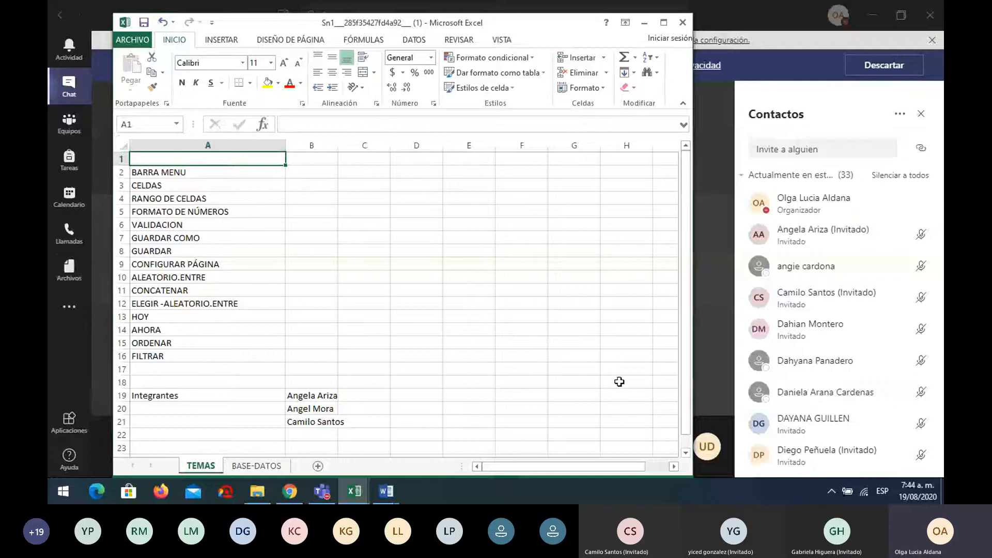
left_click(674, 466)
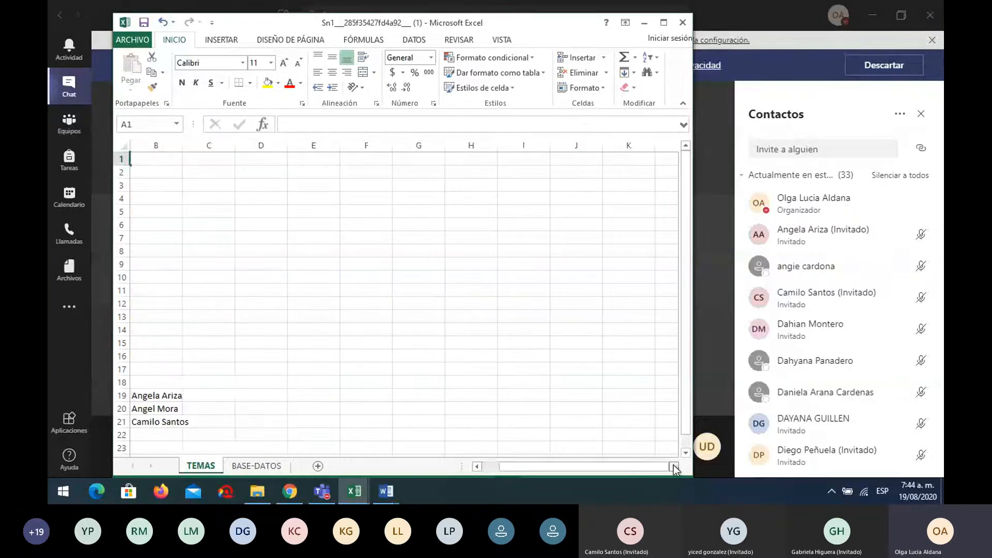
left_click(665, 446)
left_click_drag(649, 466, 545, 460)
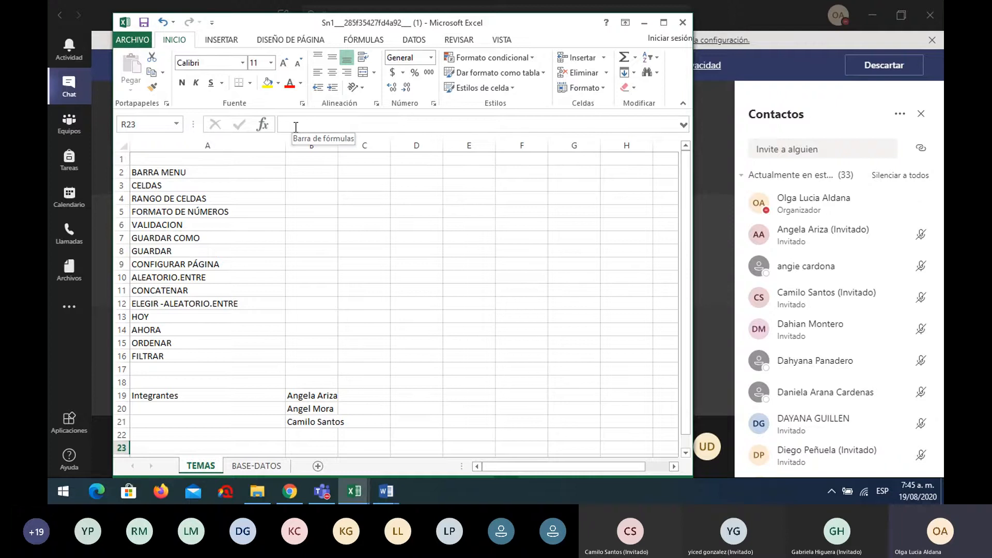
left_click(295, 123)
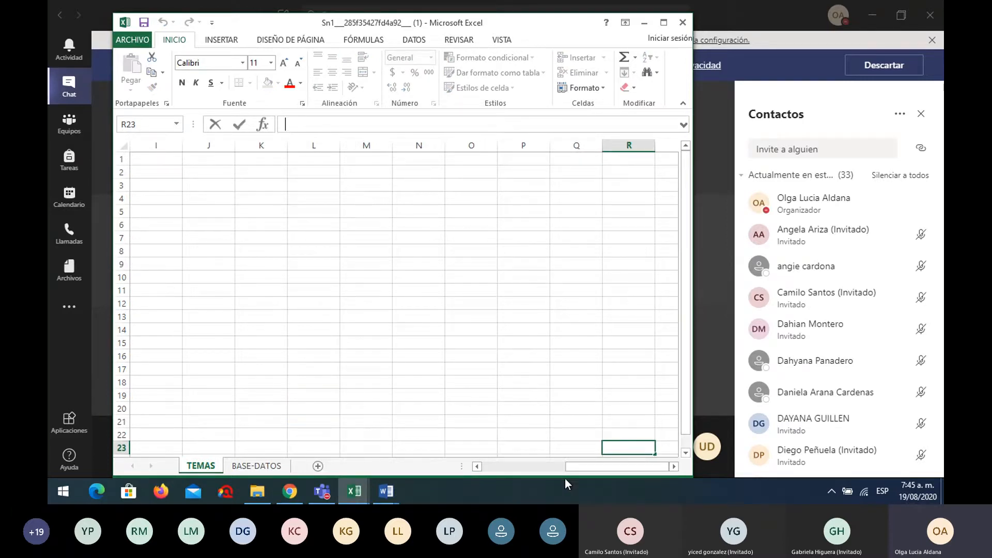
left_click_drag(583, 471, 485, 471)
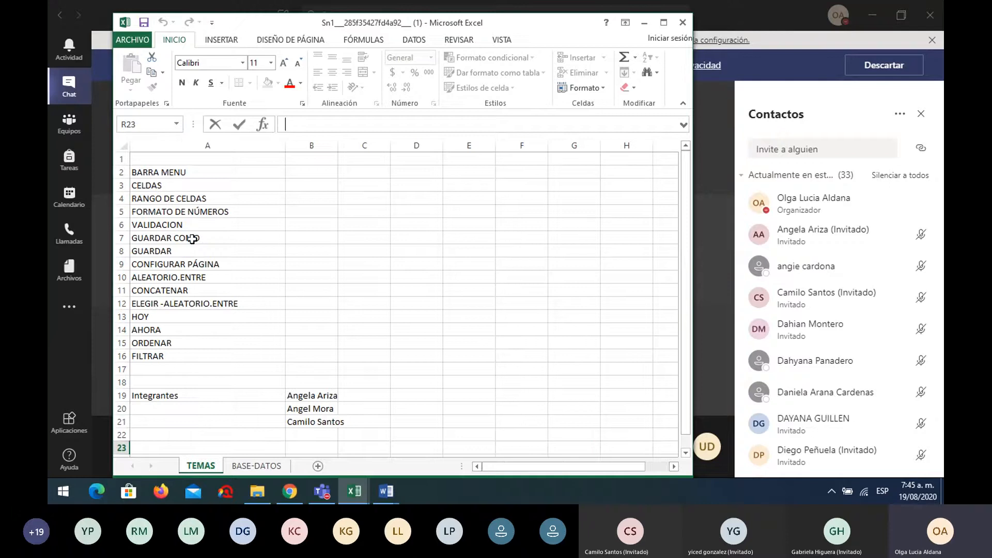
left_click(192, 172)
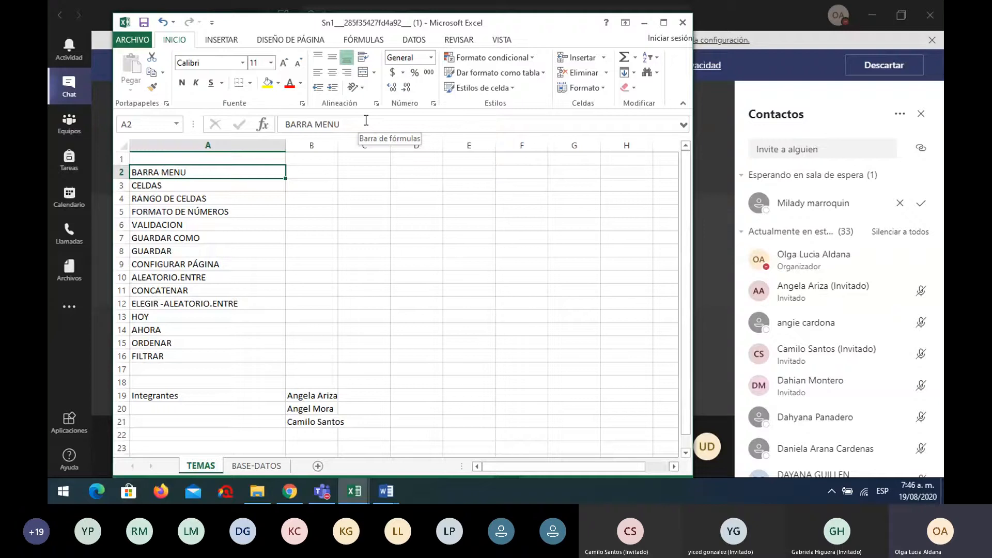
Admit the lobby guest, bringing Teams to 34 participants, and return to the Sn1 workbook
left_click(922, 204)
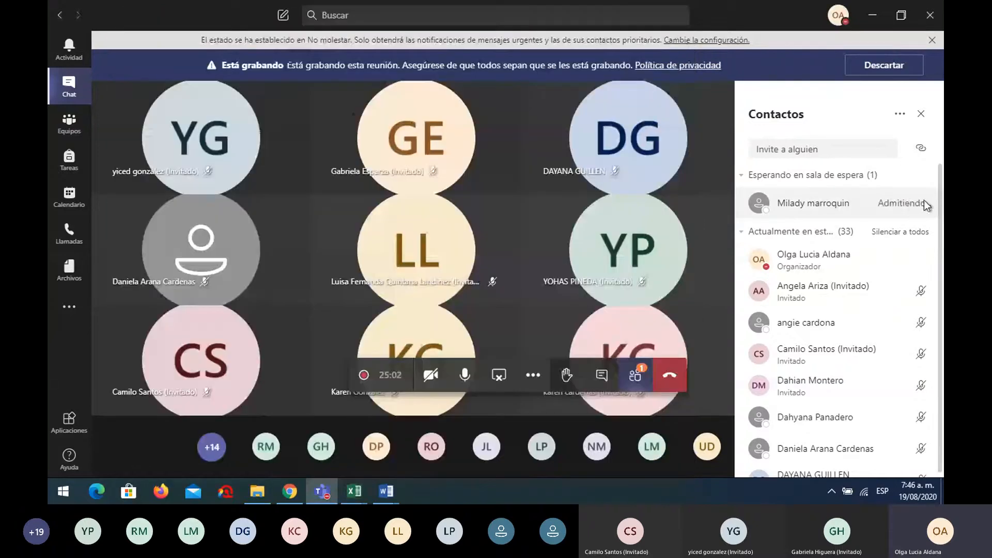
mouse_move(360, 491)
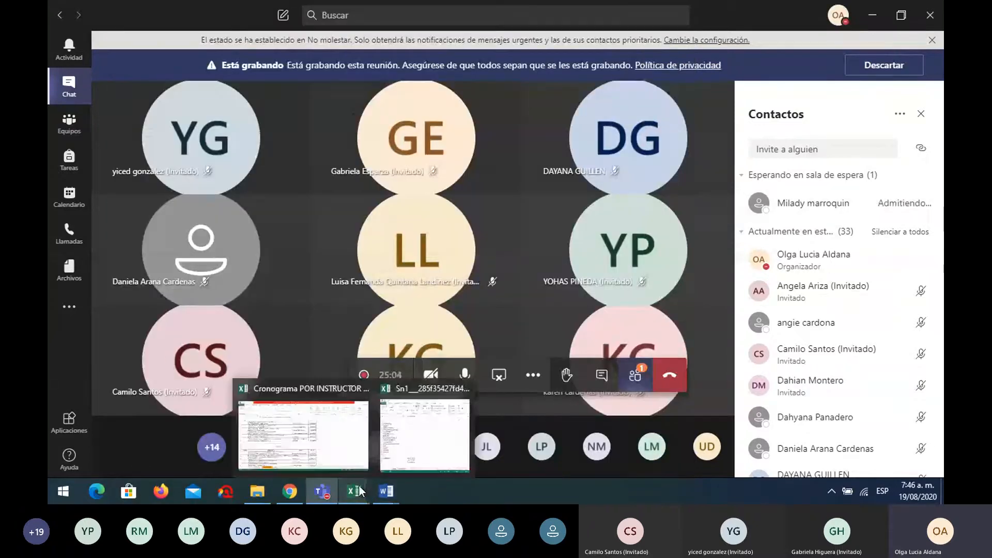
left_click(425, 434)
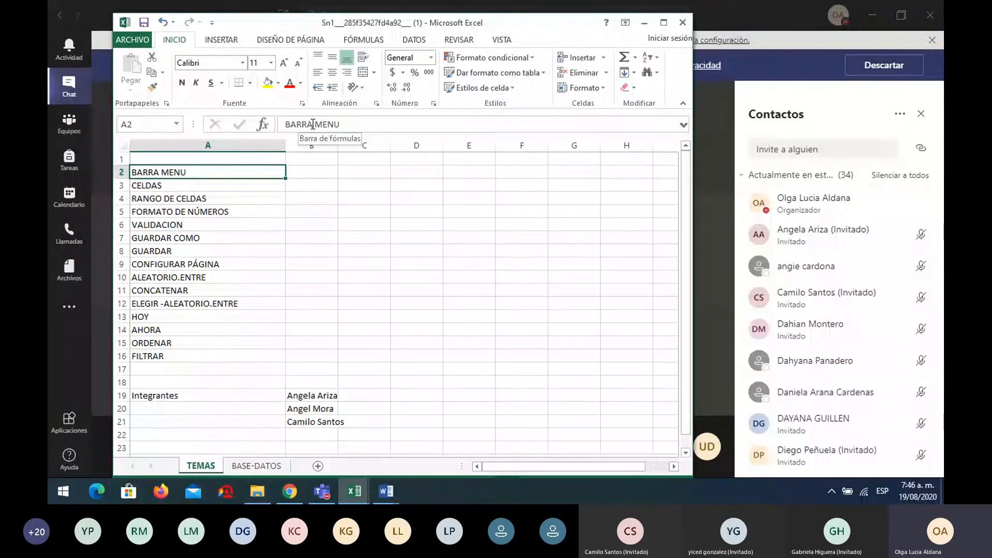
left_click(223, 184)
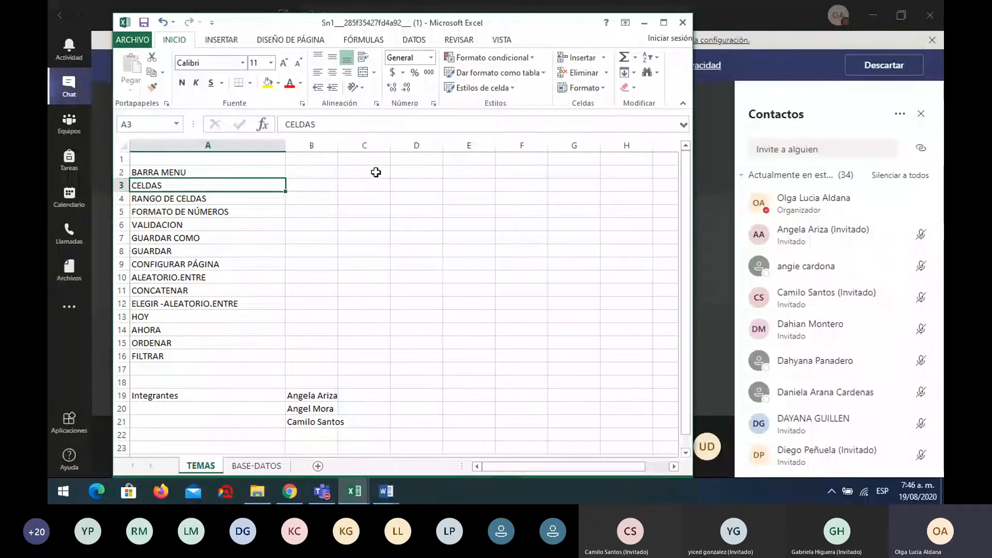
left_click_drag(376, 172, 378, 193)
left_click_drag(386, 216, 523, 262)
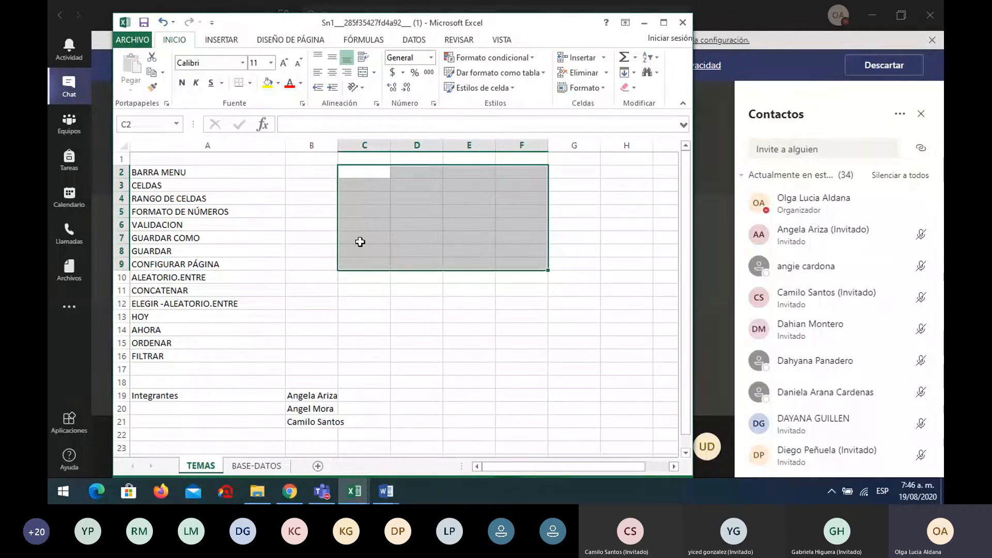
left_click(416, 303)
left_click_drag(353, 172, 359, 302)
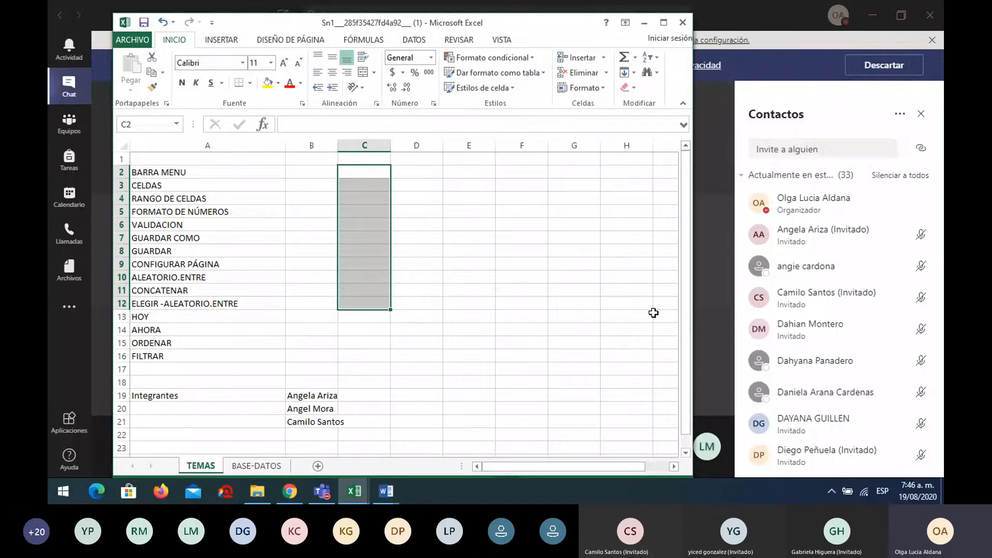
left_click_drag(589, 171, 594, 308)
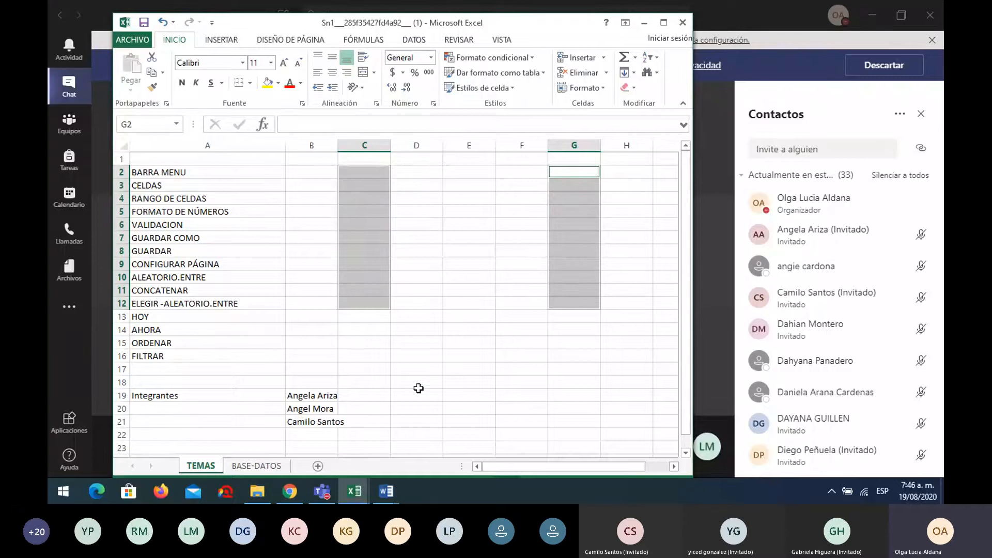
left_click(411, 366, "ctrl")
left_click_drag(441, 367, 571, 368)
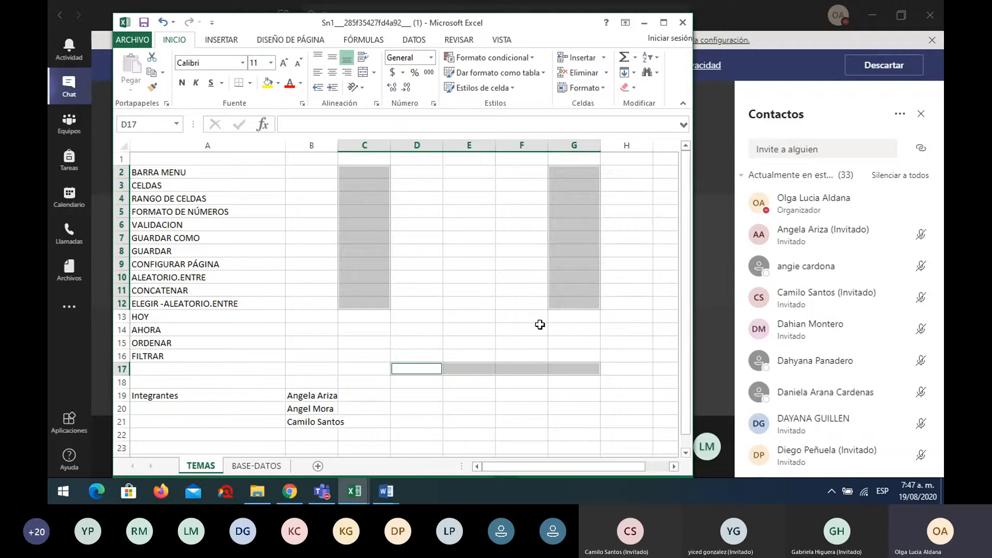
left_click(468, 264)
left_click_drag(376, 172, 455, 299)
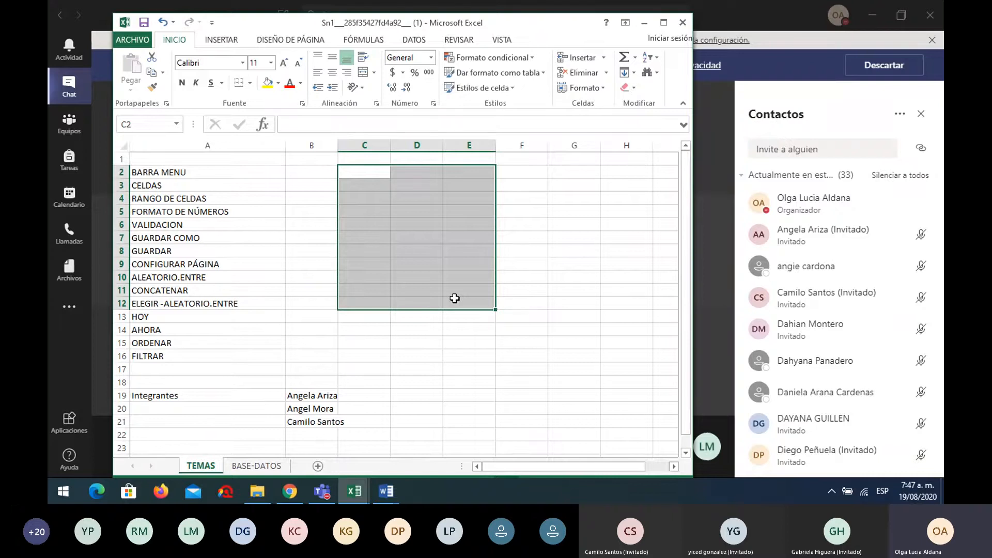
left_click(236, 200)
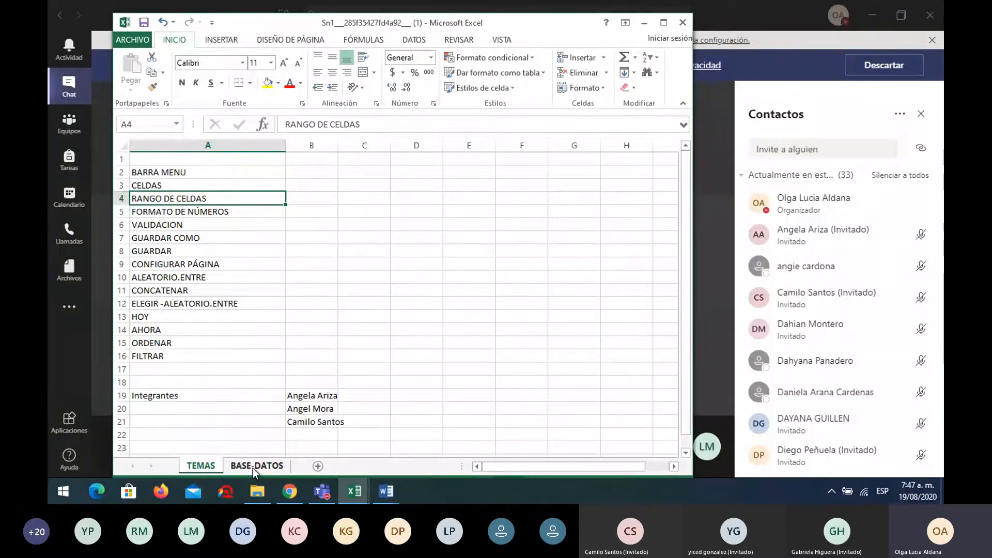
Open the BASE-DATOS sheet and widen column C to fit its header
left_click(253, 468)
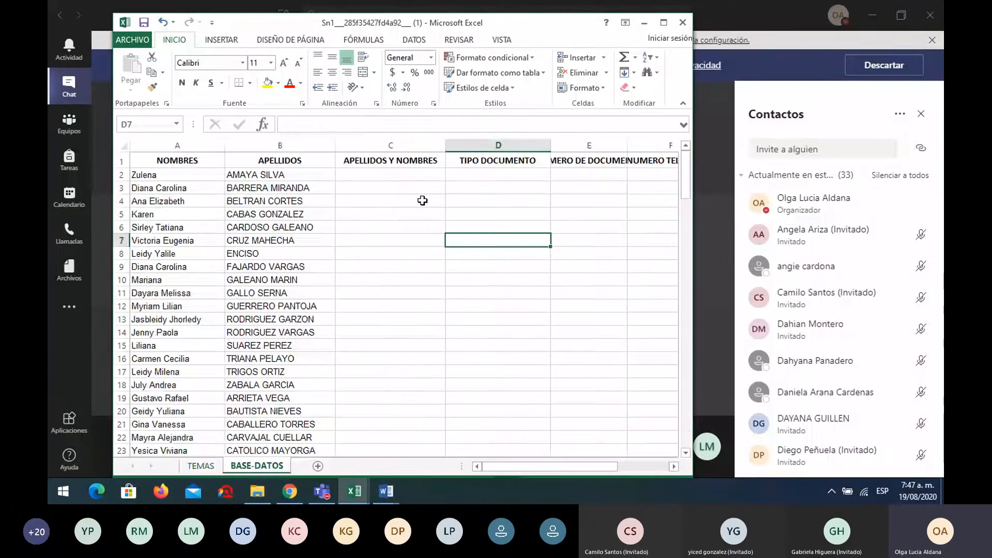
left_click_drag(445, 145, 465, 146)
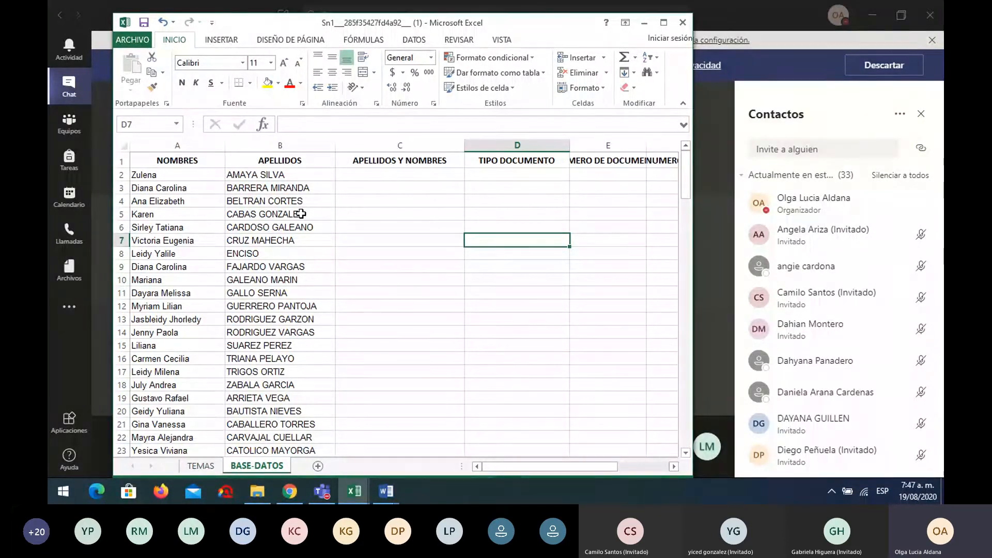
left_click(191, 174)
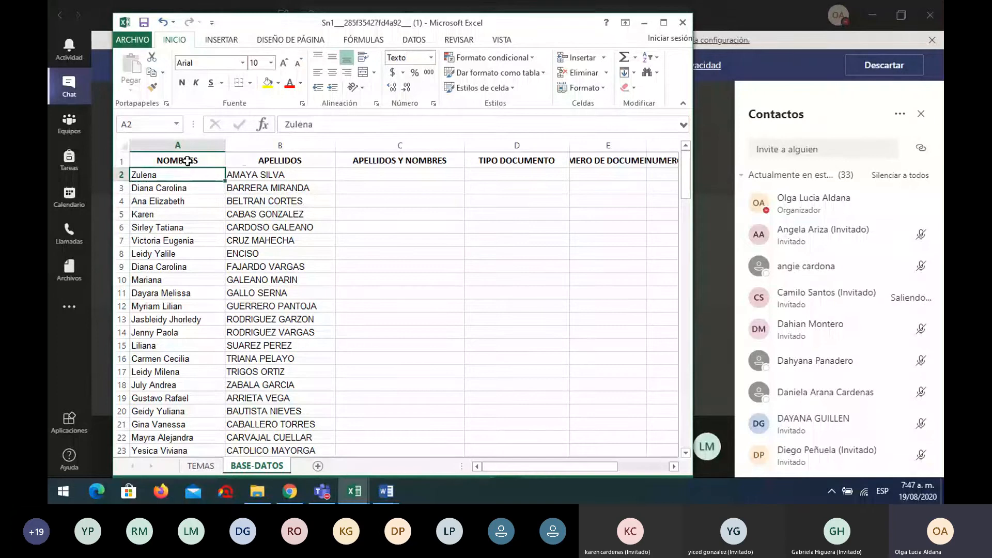
left_click(187, 161)
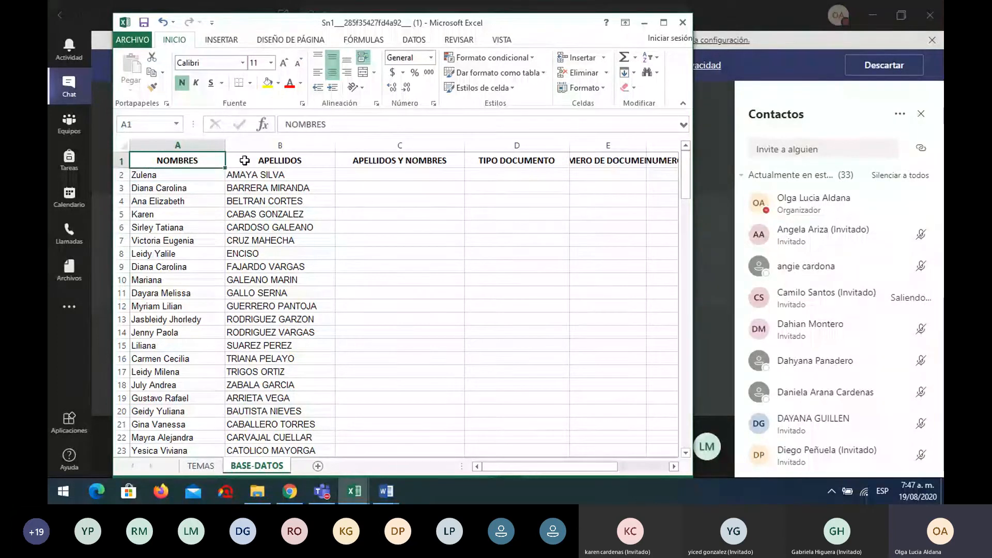
Review the row-1 headers from APELLIDOS Y NOMBRES to CIUDAD, then admit a waiting Teams guest
left_click(409, 160)
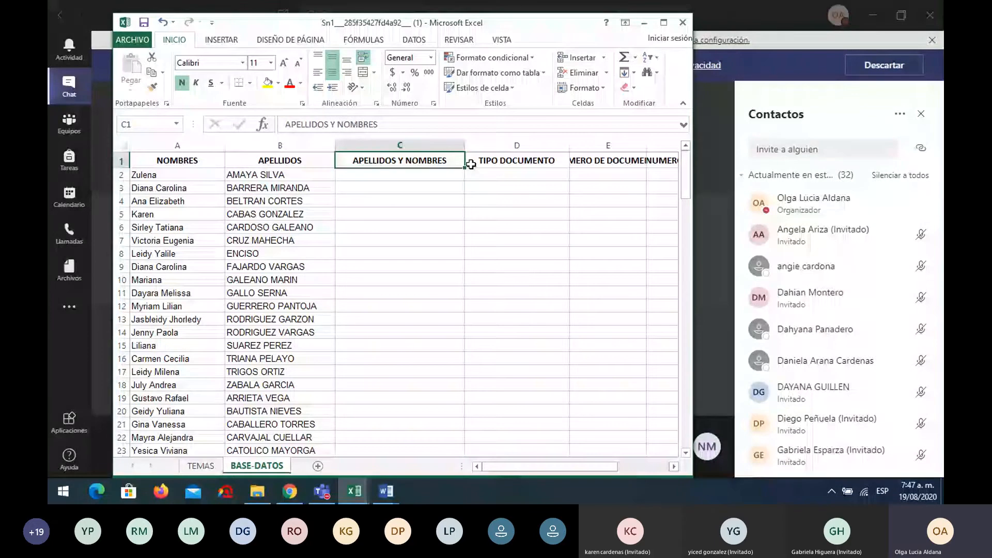
left_click(516, 161)
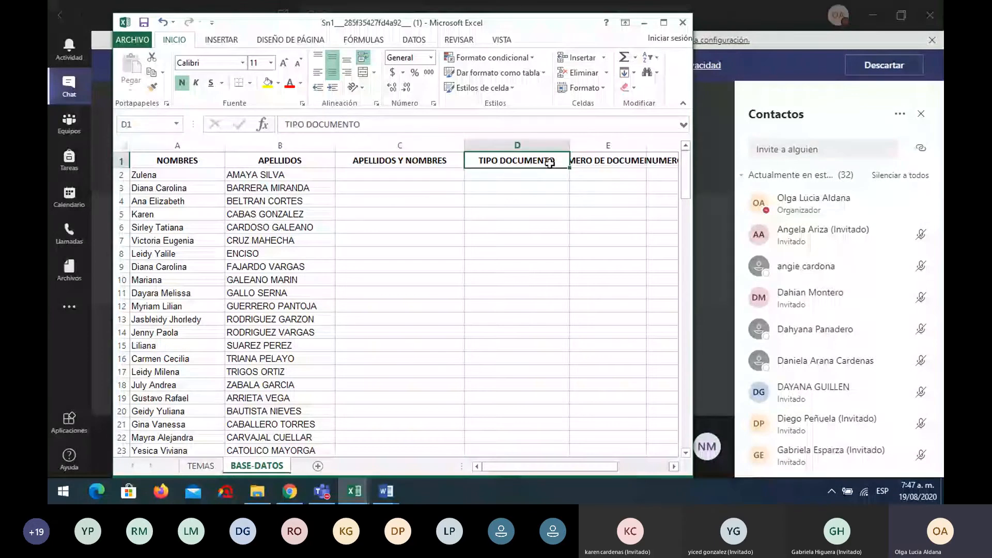
key("Right")
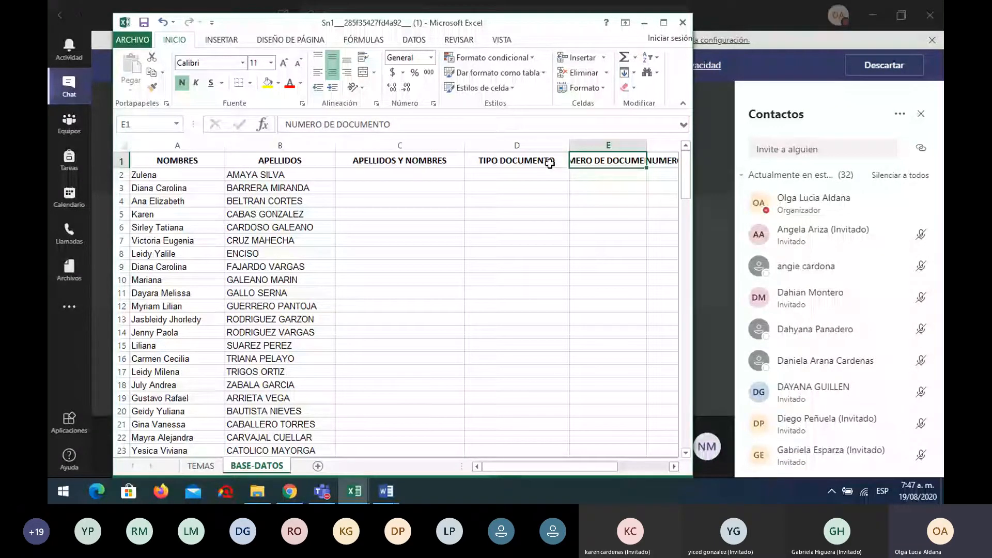
key("Right")
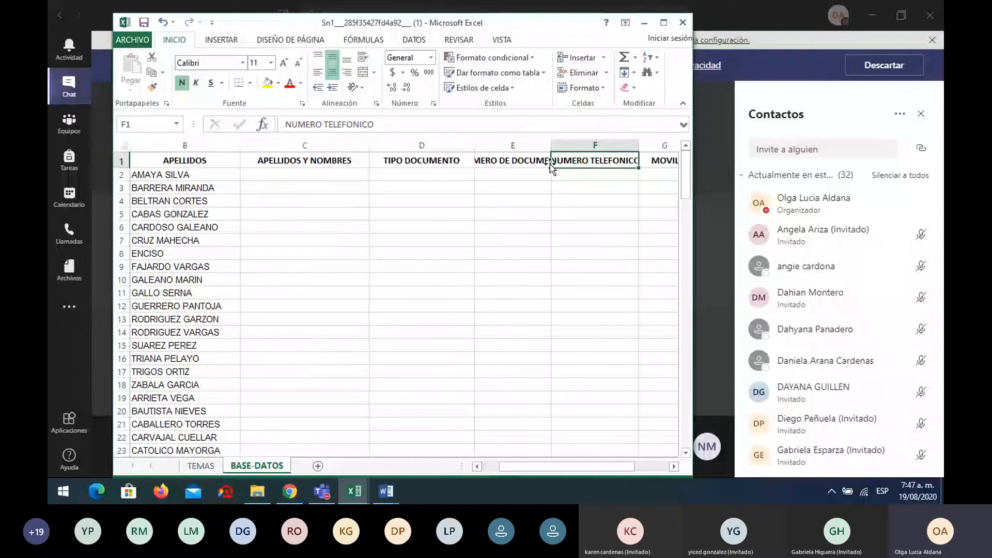
key("Right")
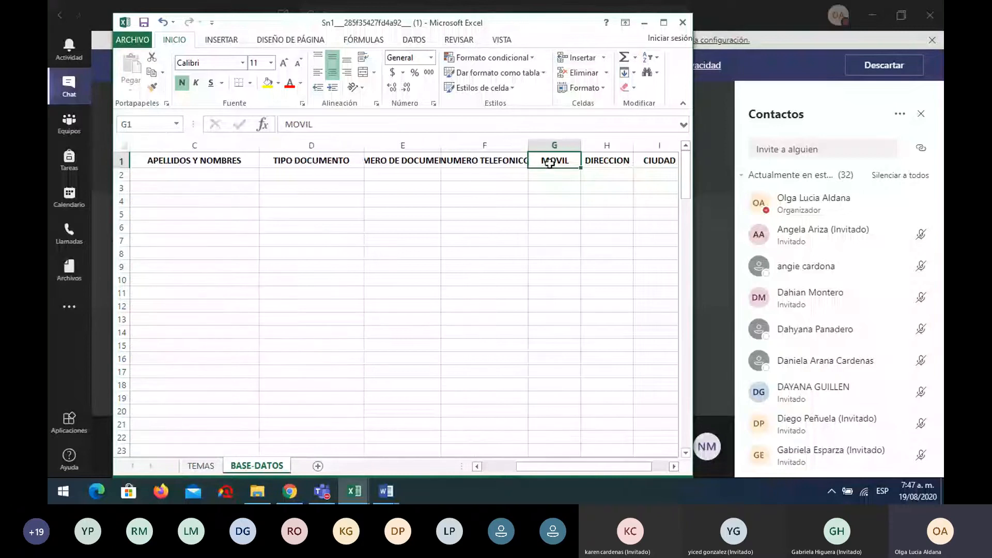
key("Right")
key("Right")
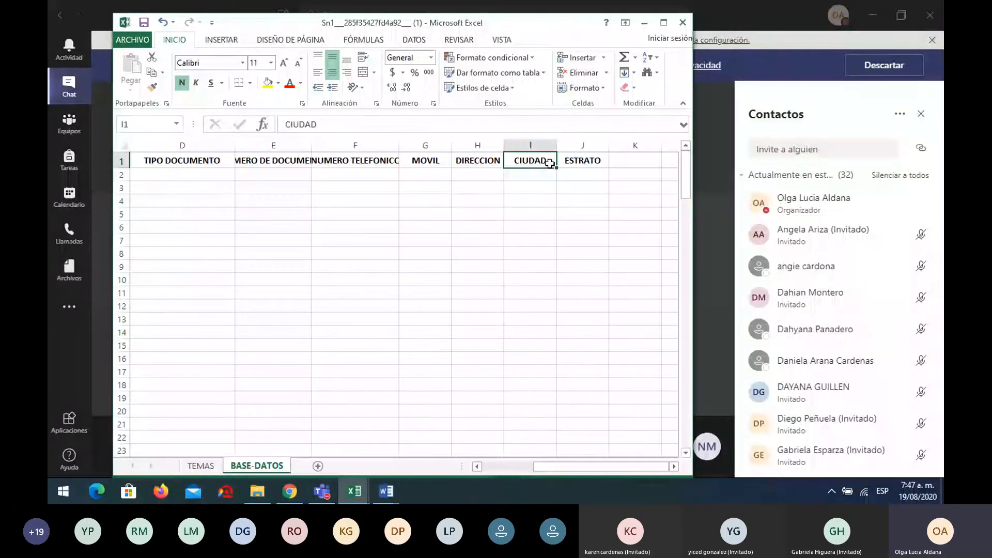
key("ctrl+Home")
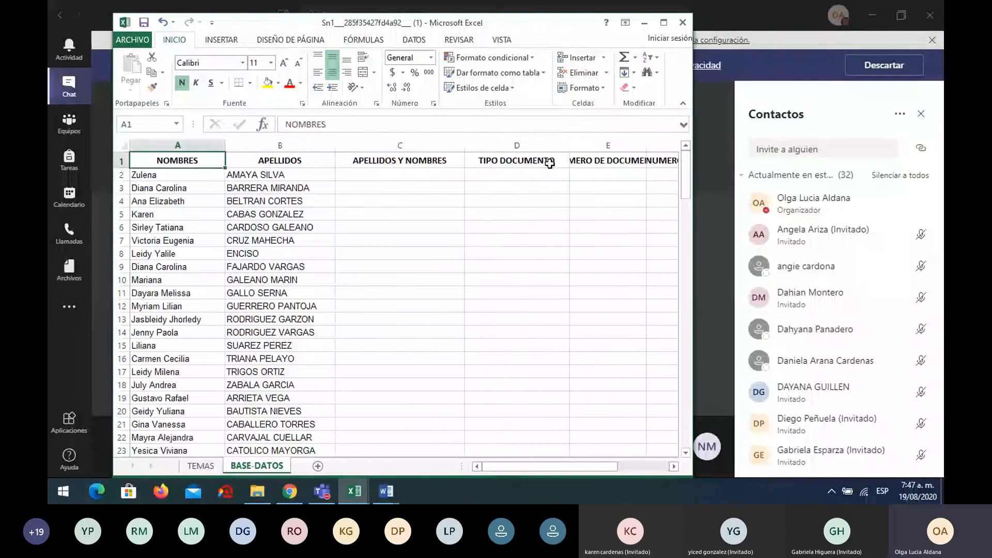
key("Right")
key("Right")
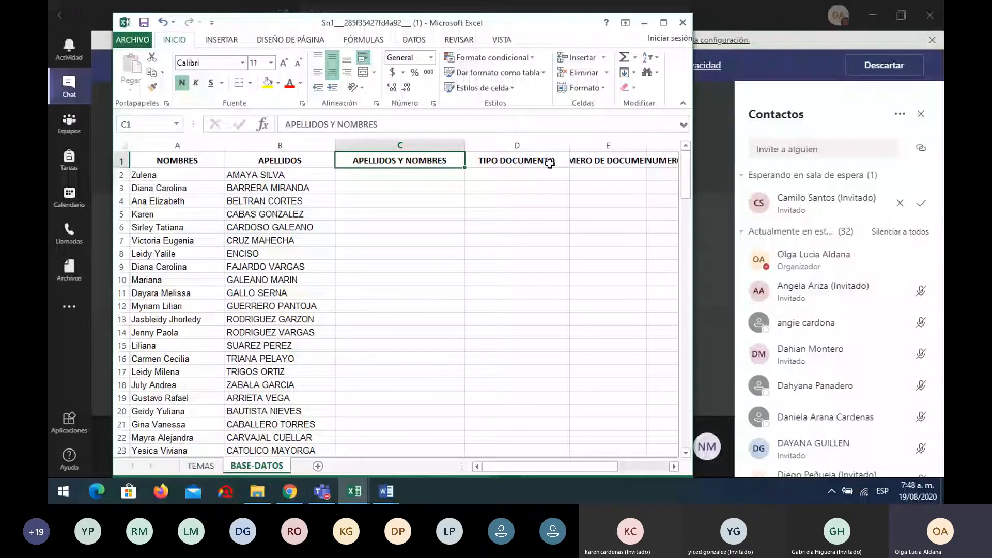
left_click(920, 203)
Bring the Sn1 workbook with the BASE-DATOS student list in front of Teams
left_click(354, 491)
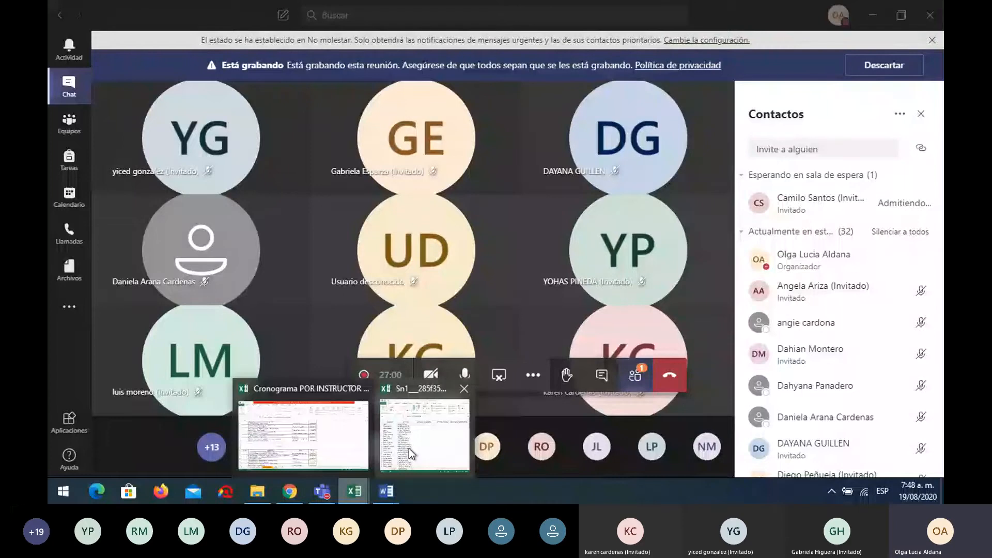
left_click(408, 448)
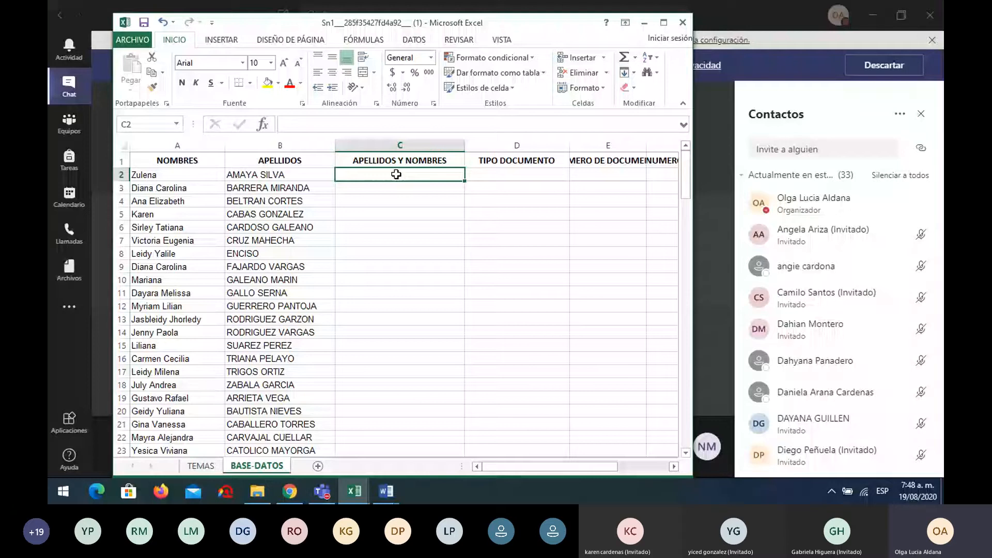
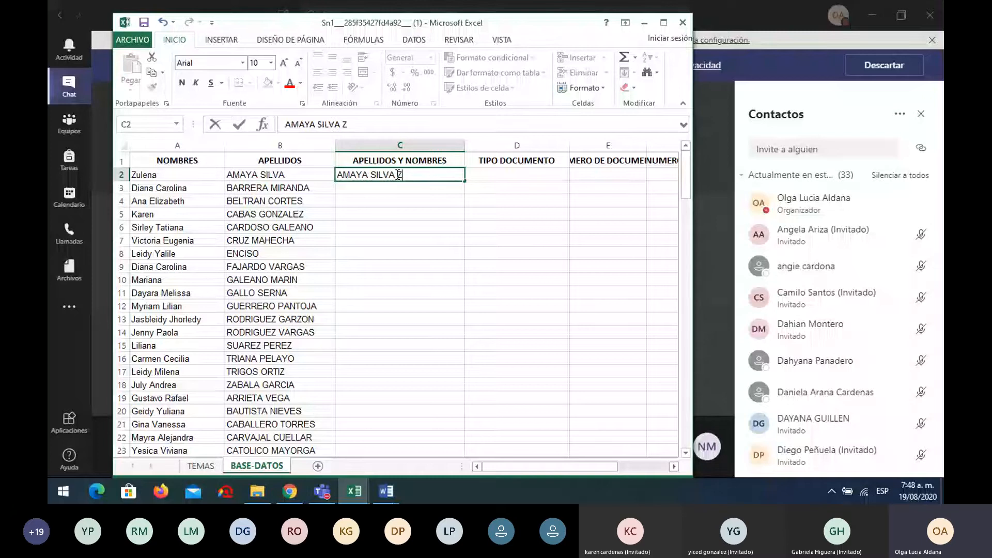
Type the first student's surnames followed by her first name into C2
key("Return")
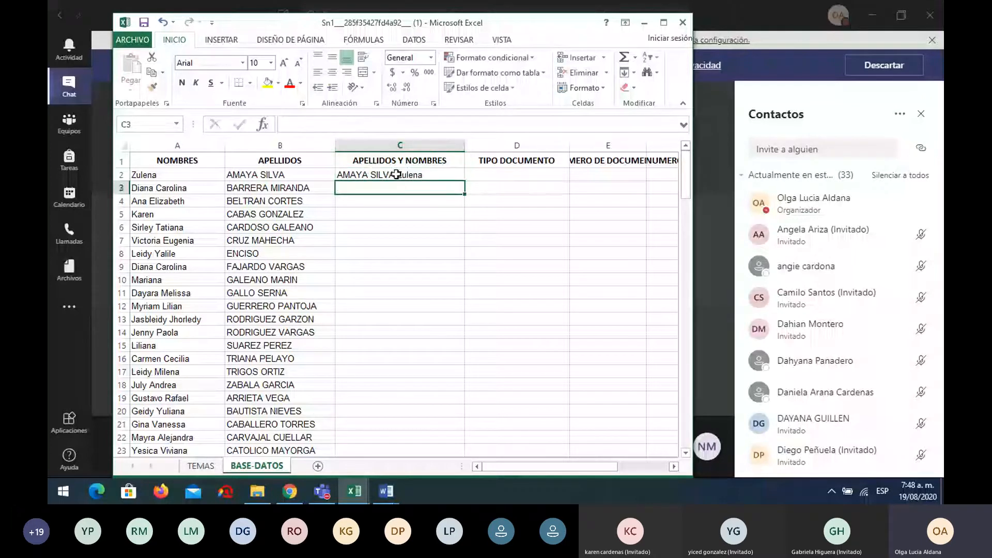
scroll(394, 230, "down", 3)
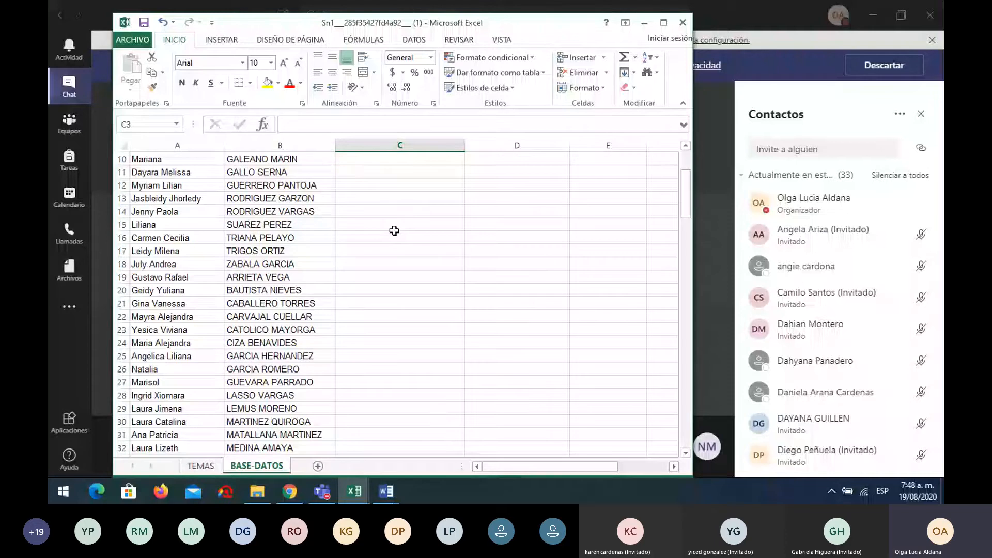
scroll(394, 231, "down", 20)
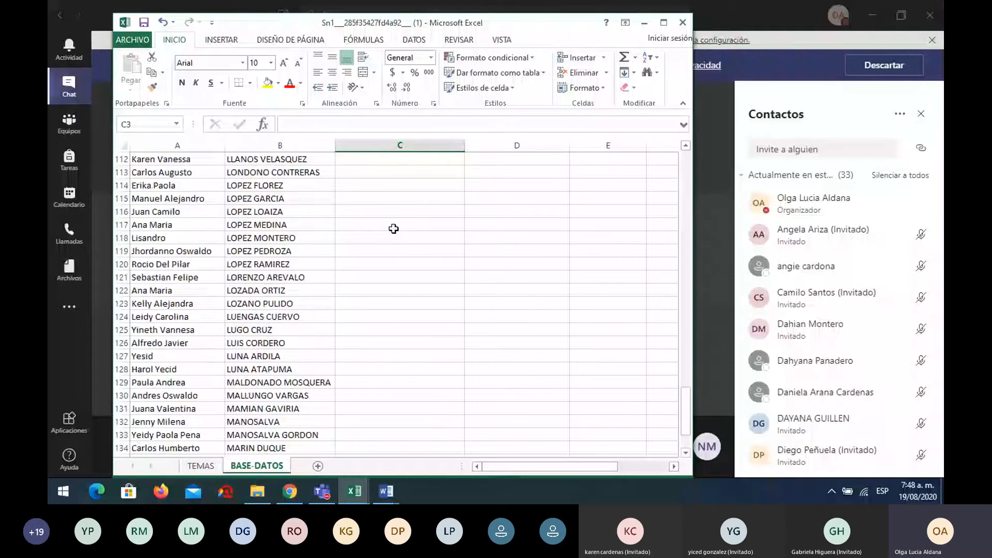
scroll(394, 229, "down", 12)
scroll(393, 229, "up", 5)
scroll(393, 229, "up", 20)
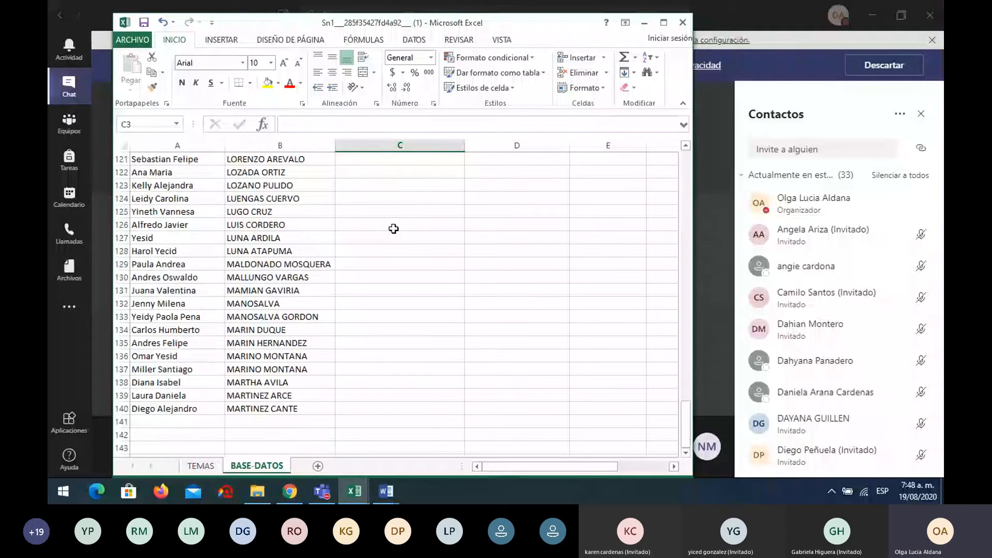
scroll(393, 229, "up", 12)
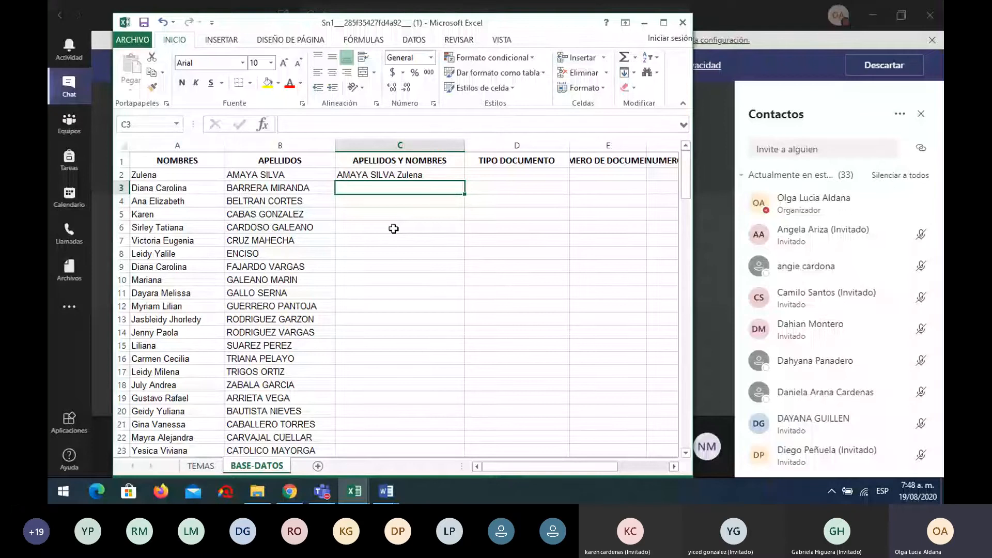
Undo the typed full name, leaving C2 under APELLIDOS Y NOMBRES empty
key("ctrl+z")
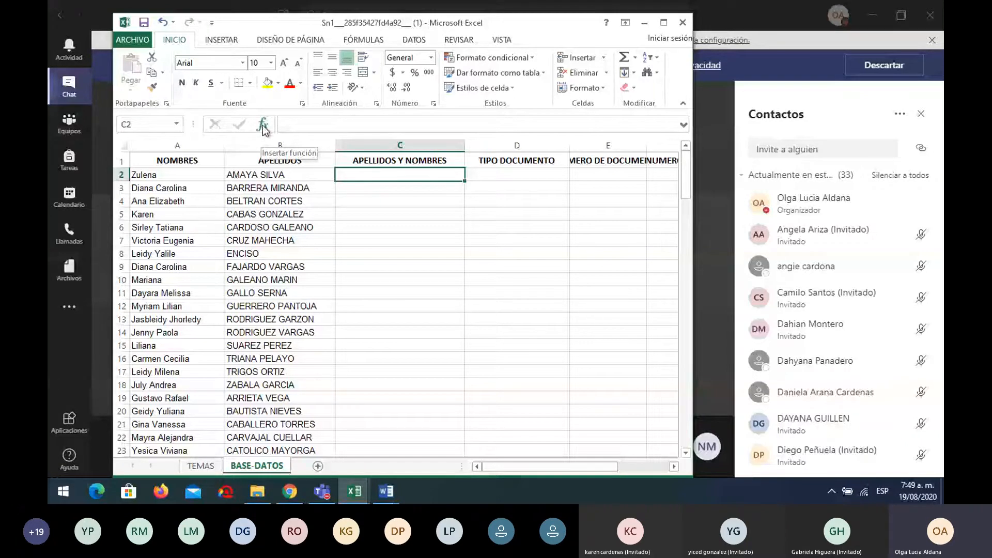
Insert the CONCATENAR function into C2, choosing it from the Todo category
left_click(262, 125)
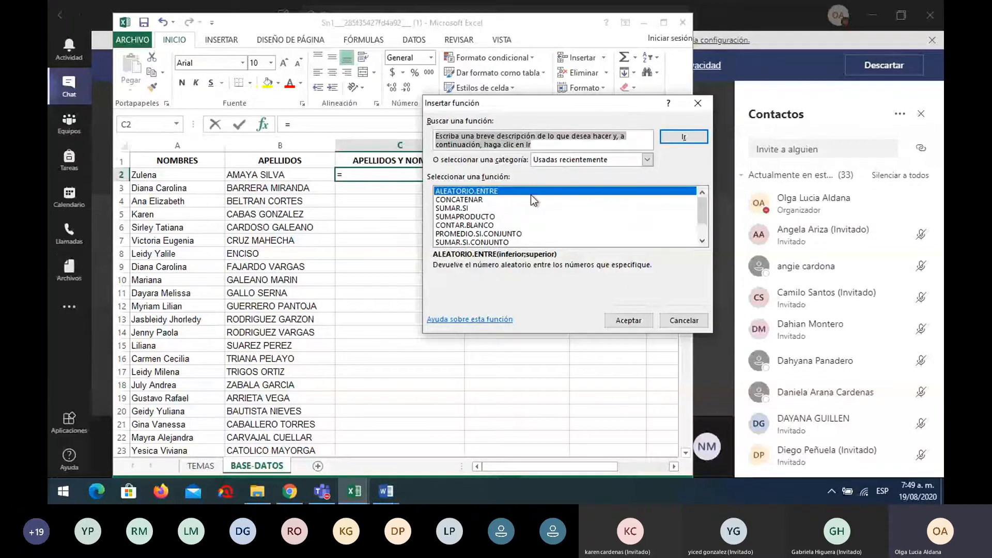
left_click(648, 160)
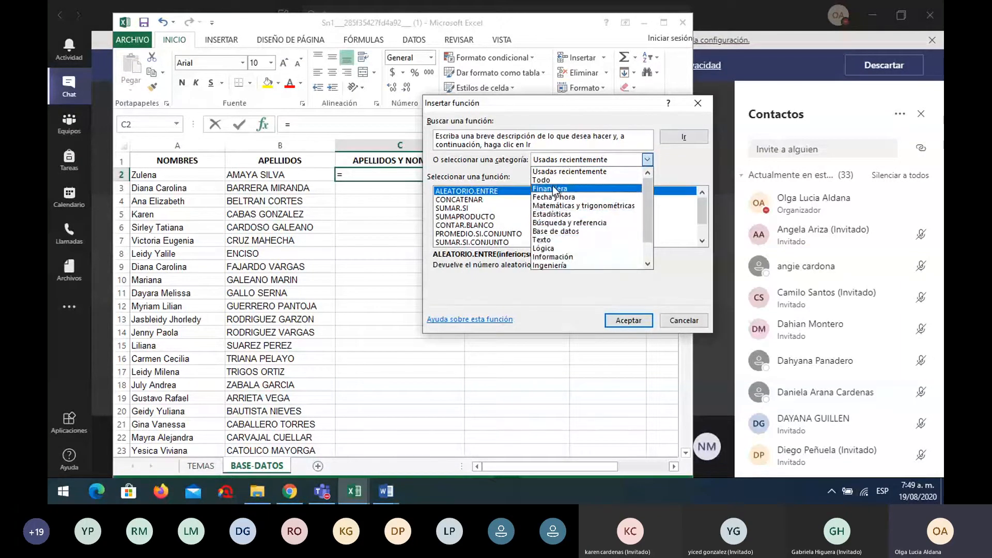
mouse_move(646, 187)
left_mouse_down()
mouse_move(649, 214)
mouse_move(649, 177)
left_mouse_up()
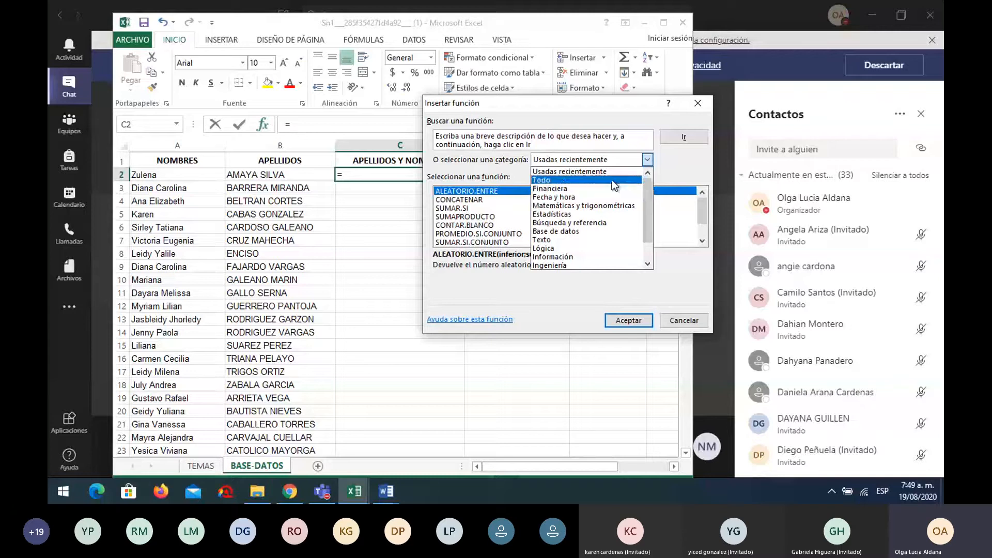
left_click(540, 181)
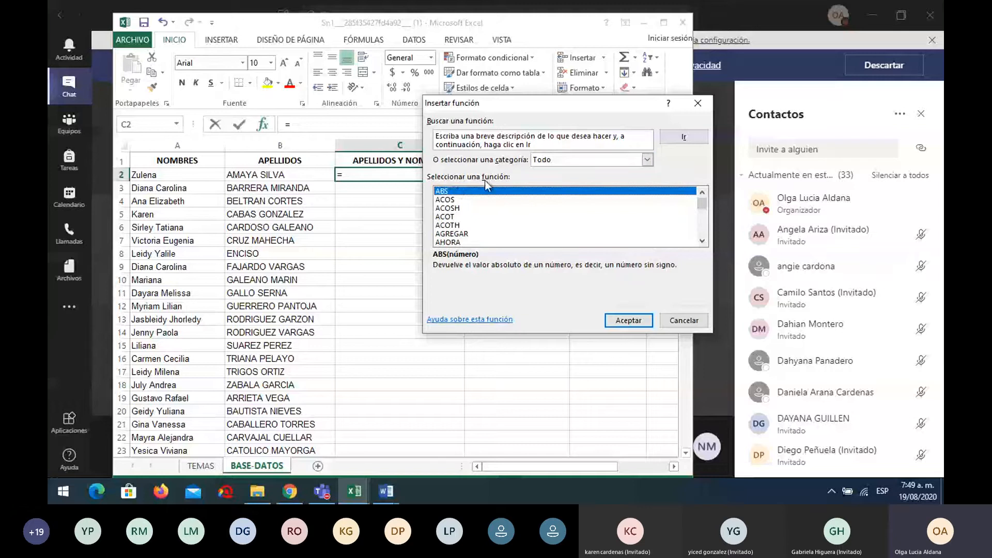
mouse_move(701, 203)
left_mouse_down()
mouse_move(703, 249)
mouse_move(702, 200)
left_mouse_up()
scroll(488, 219, "down", 8)
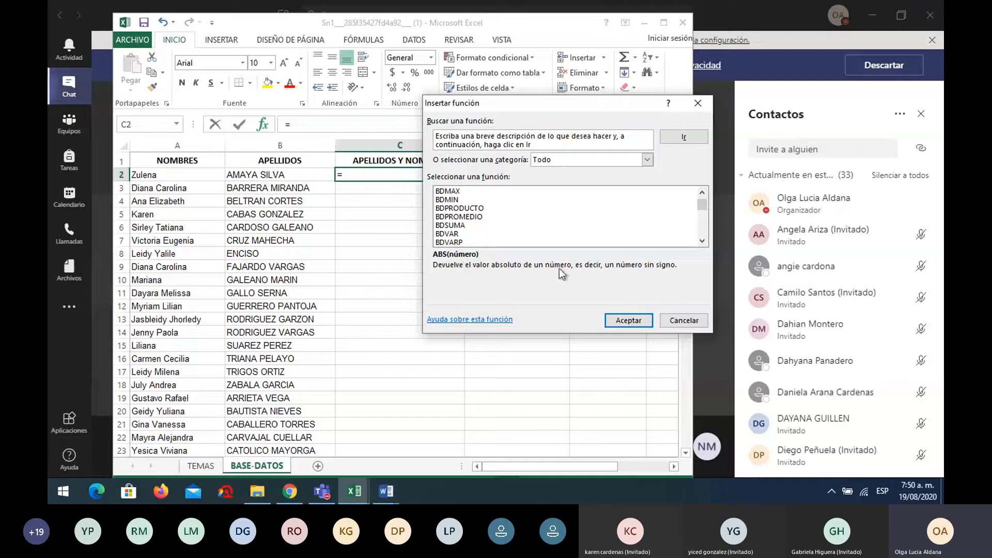
scroll(499, 196, "up", 8)
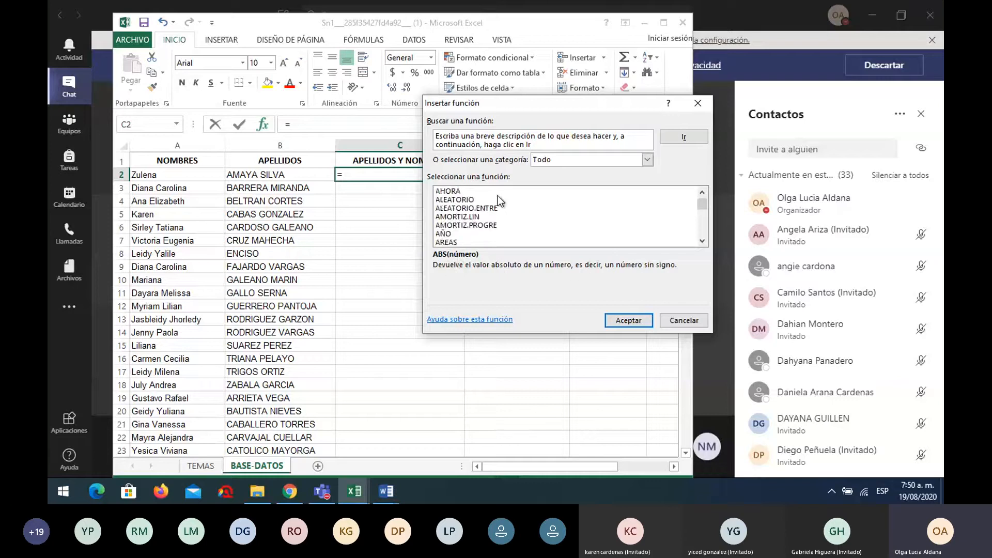
scroll(499, 200, "down", 4)
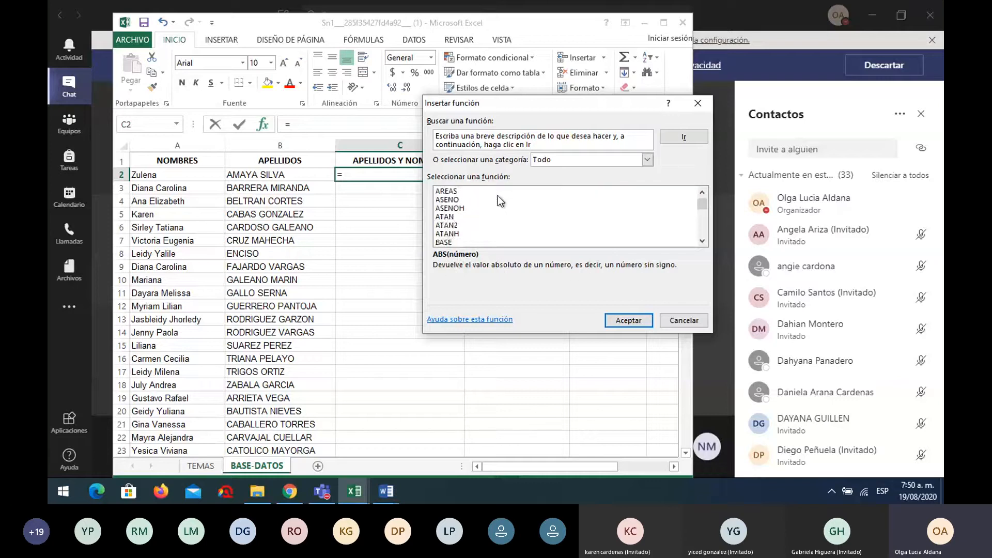
scroll(499, 200, "down", 12)
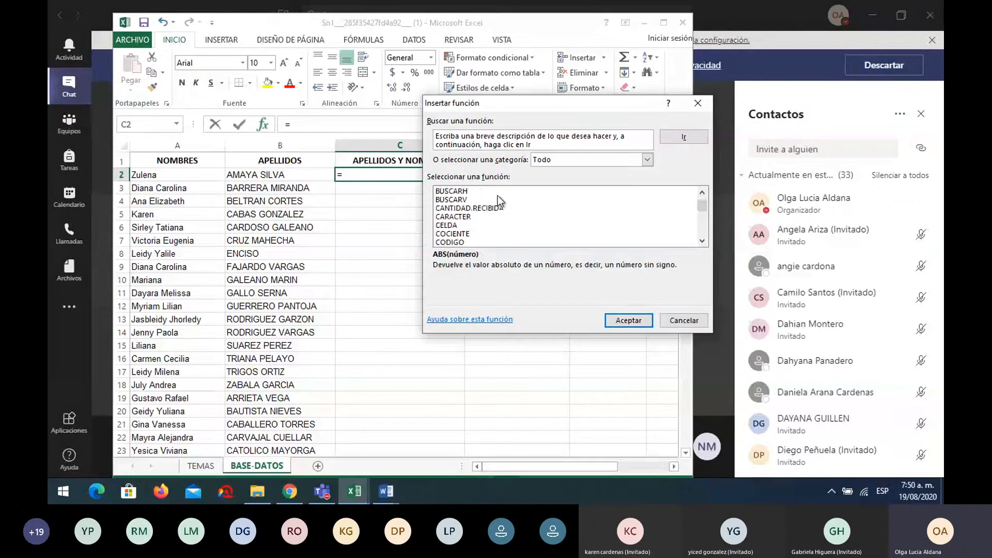
scroll(499, 201, "down", 4)
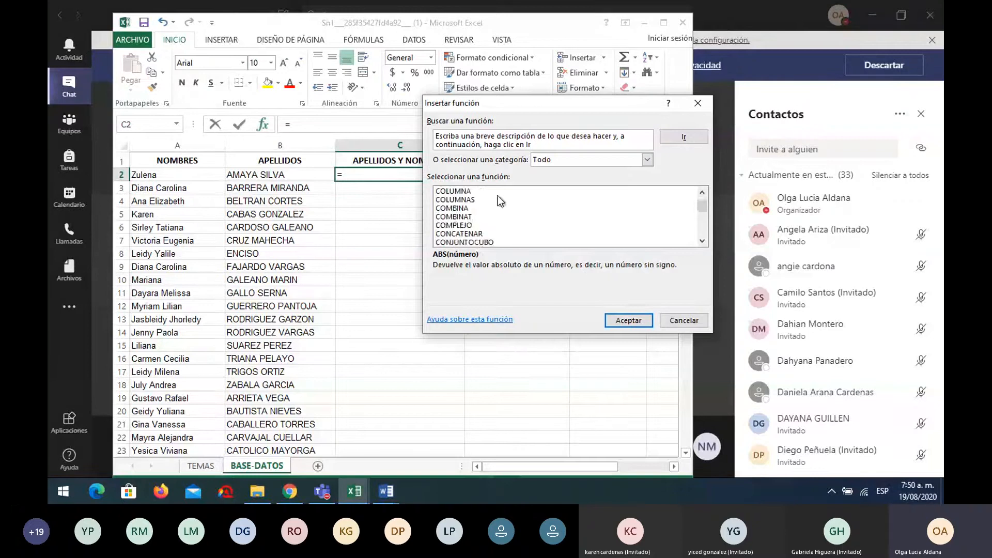
left_click(476, 235)
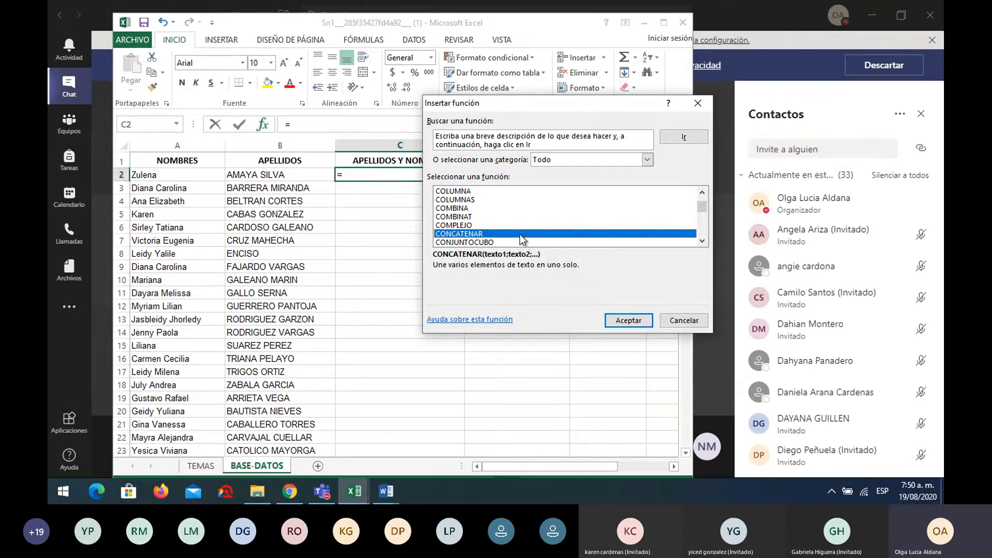
left_click(631, 321)
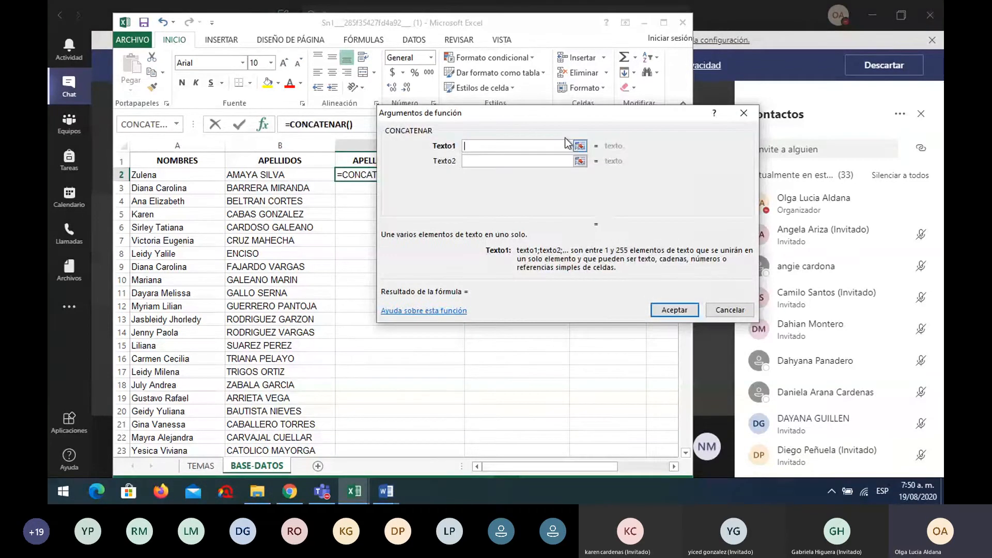
Build =CONCATENAR(B2;A2) in C2, with surnames B2 as Texto1 and first name A2 as Texto2
mouse_move(554, 116)
left_mouse_down()
mouse_move(673, 120)
mouse_move(553, 122)
left_mouse_up()
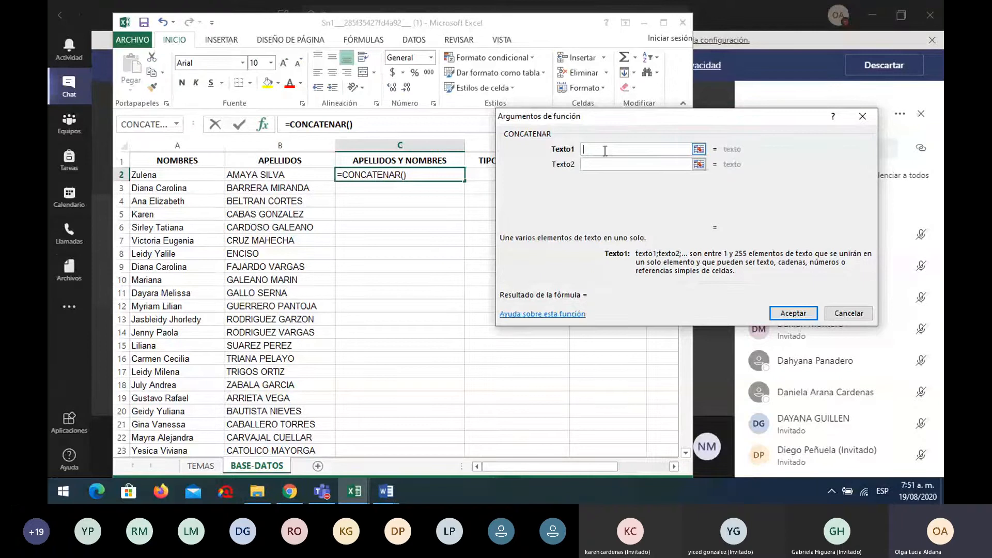
left_click(299, 175)
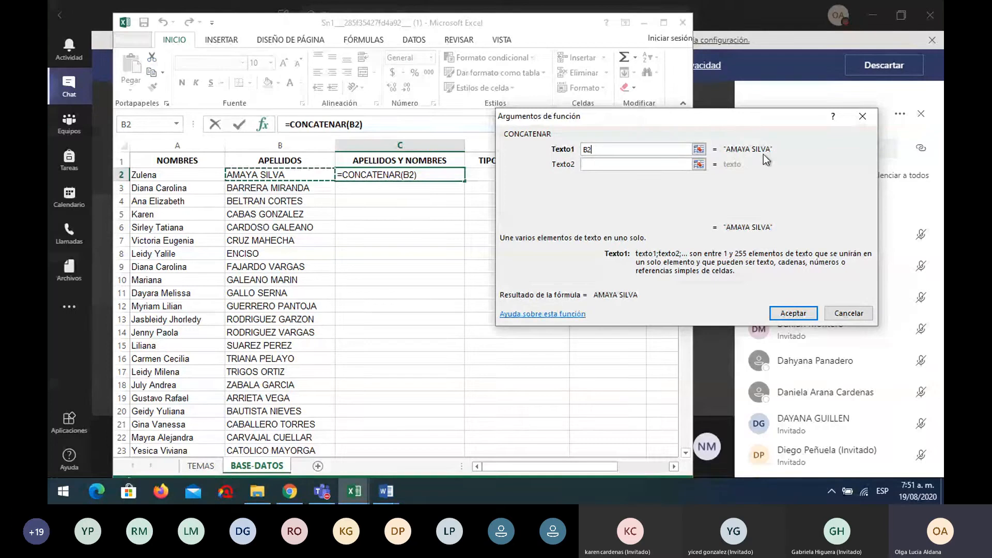
left_click(699, 164)
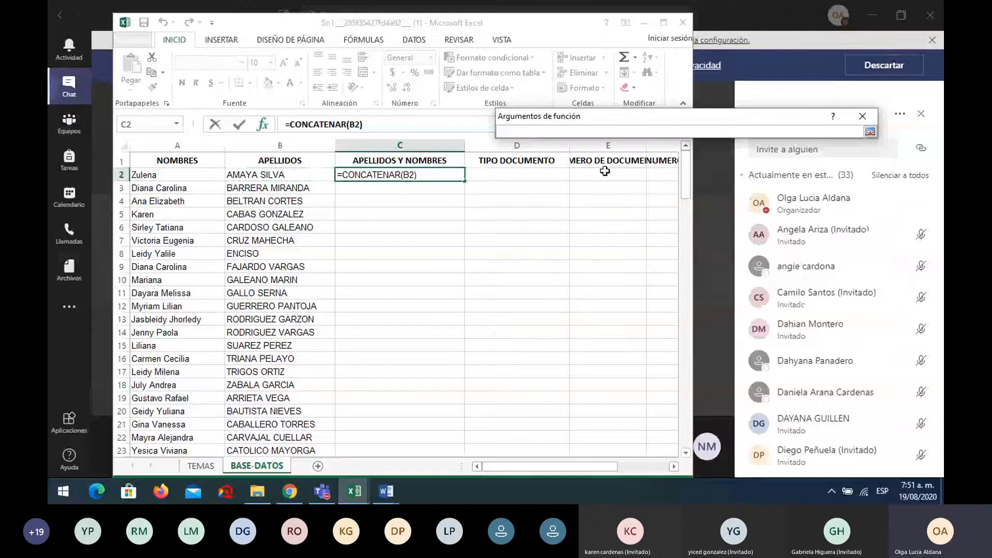
left_click(189, 175)
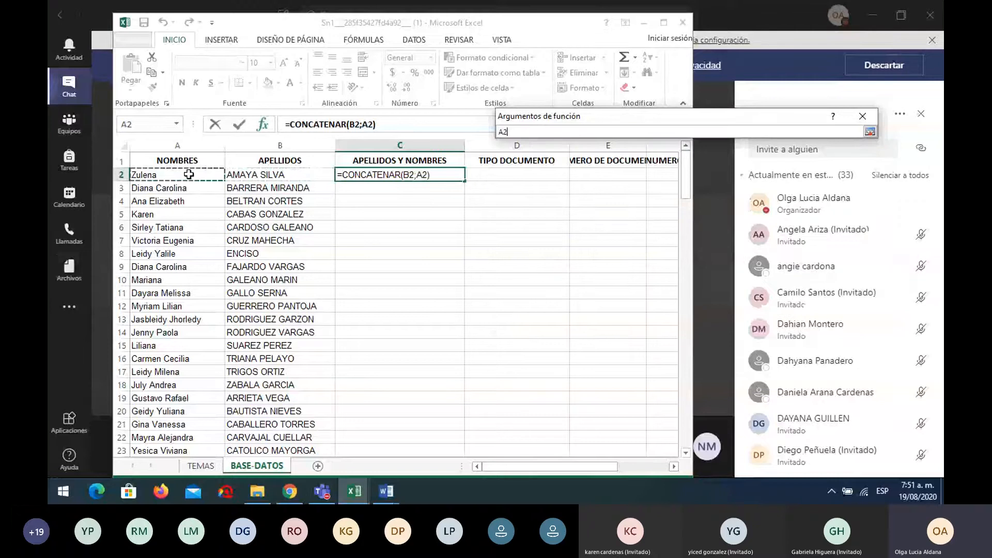
key("Return")
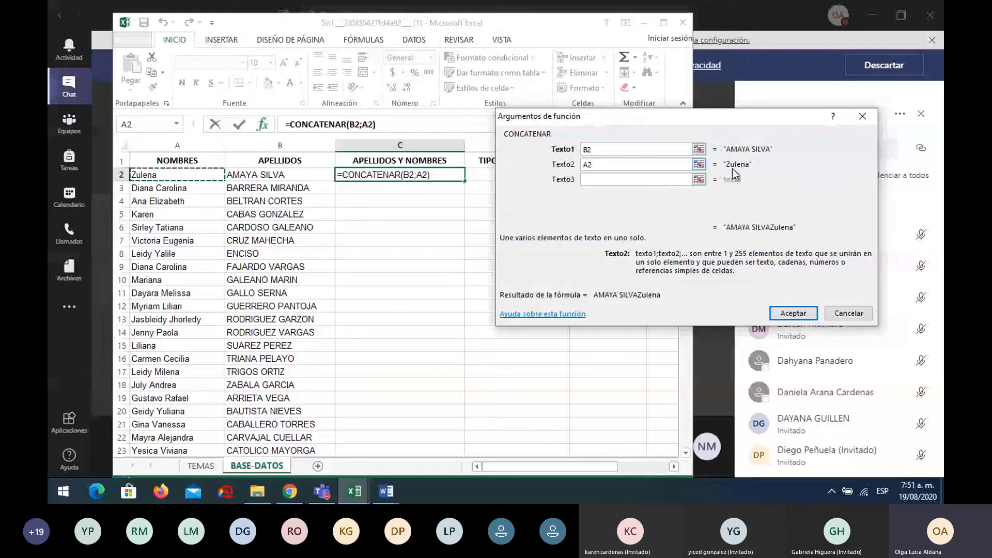
left_click(793, 314)
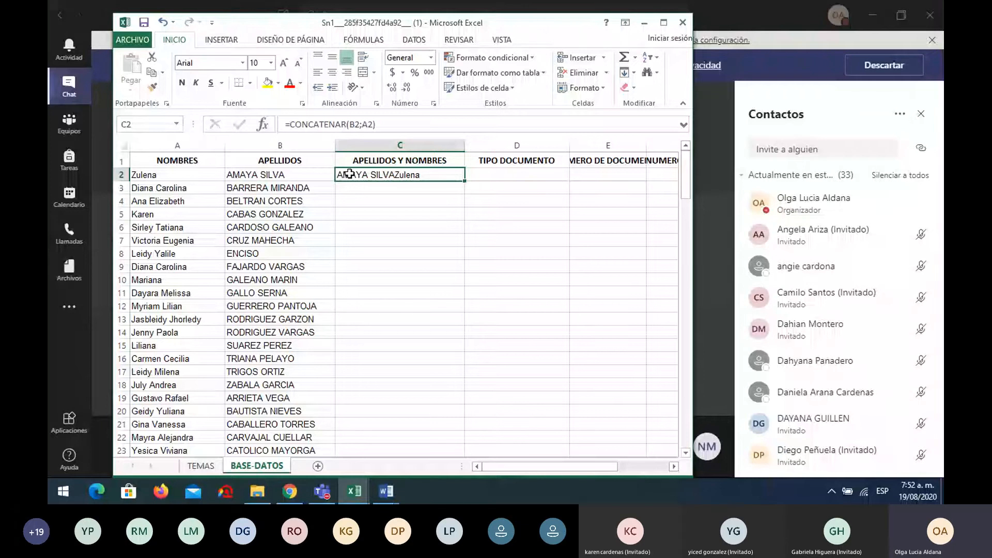
Change C2 to =CONCATENAR(B2;" ";A2) so a space separates surnames and first name
left_click(264, 125)
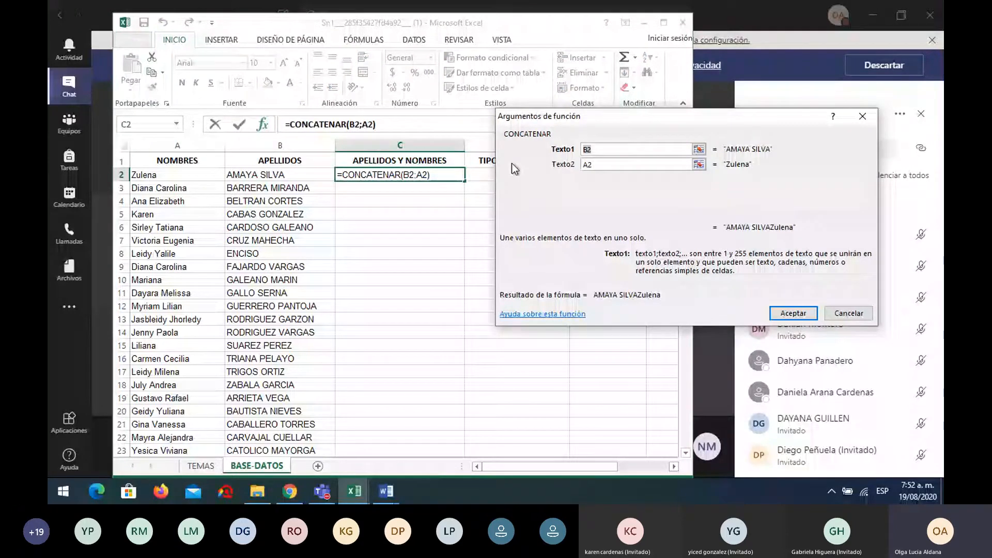
left_click(597, 165)
key("BackSpace")
key("BackSpace")
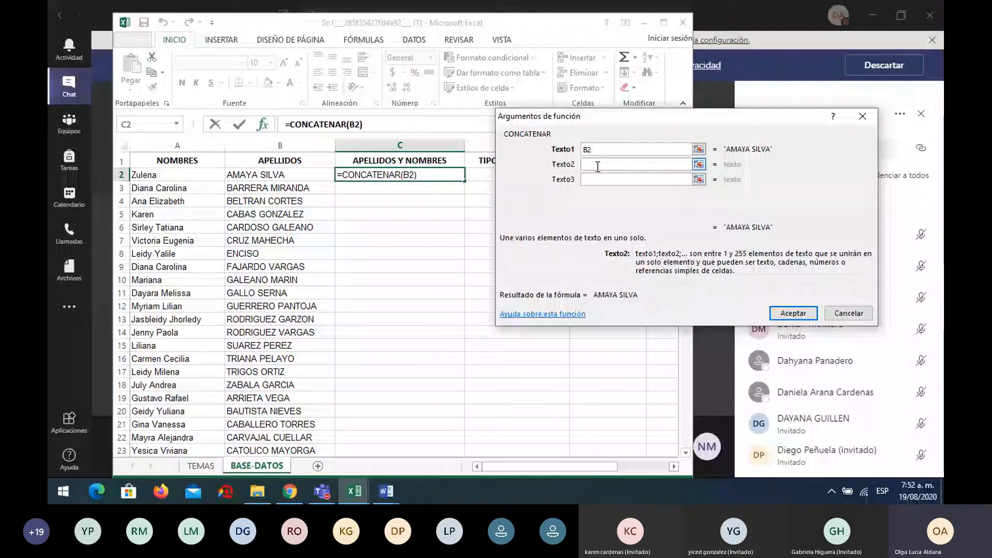
type("\"")
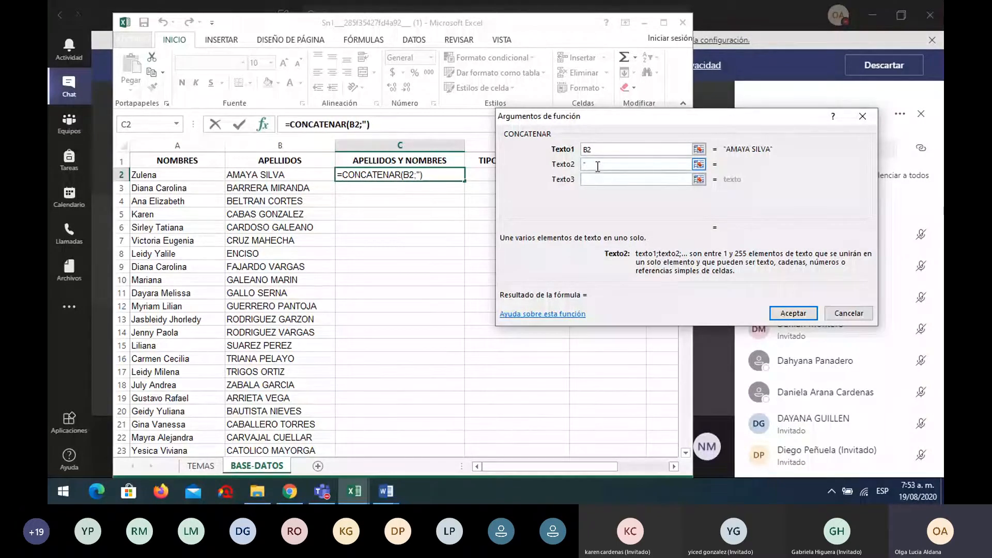
type(" \"")
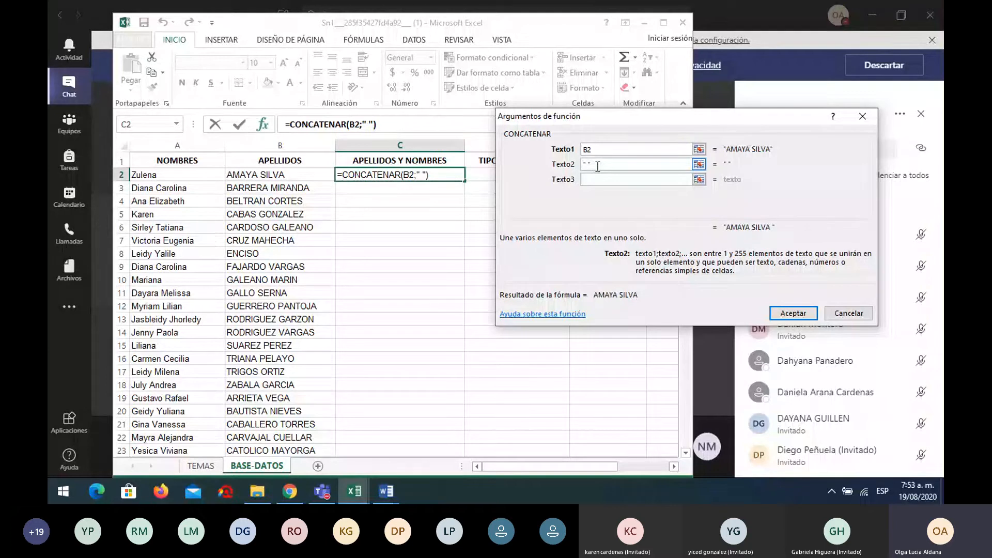
left_click(598, 179)
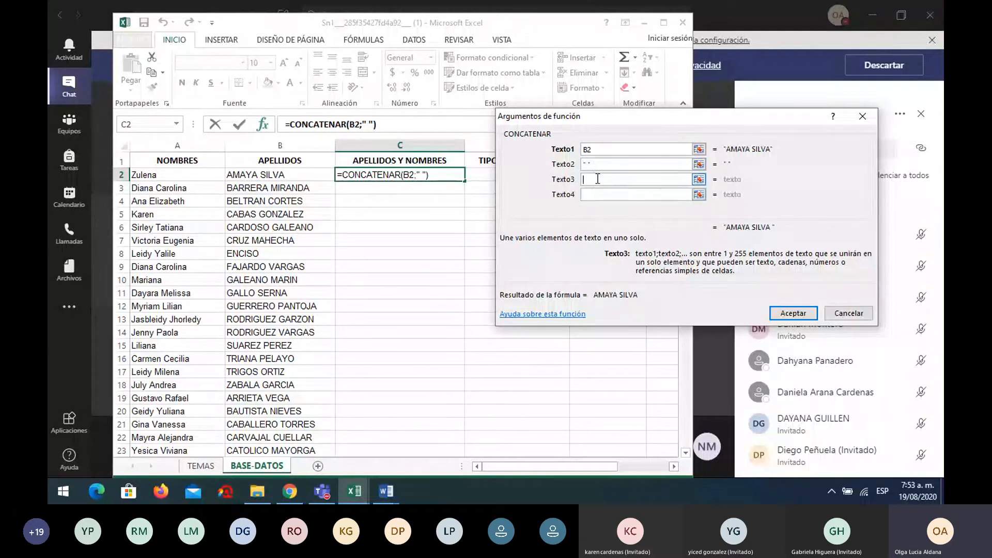
left_click(171, 175)
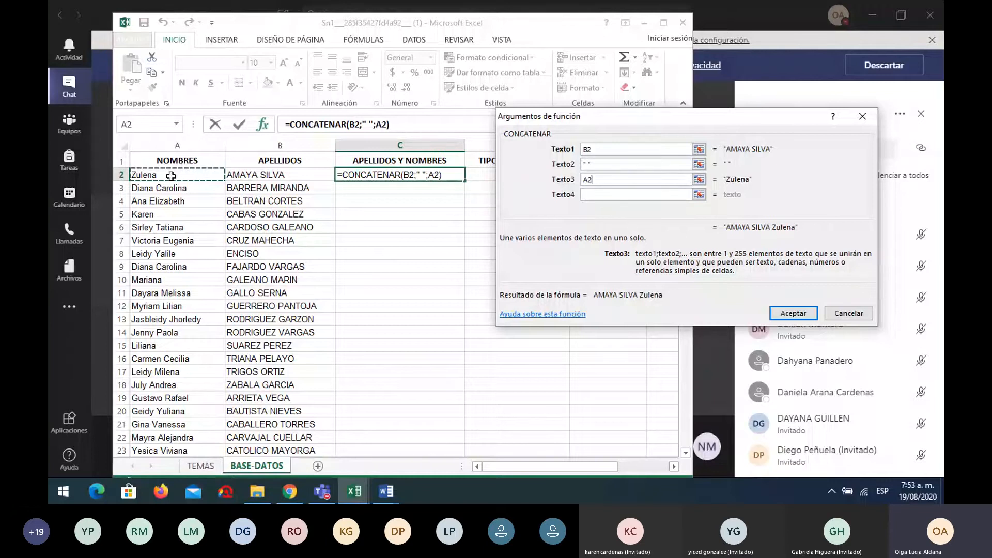
left_click(795, 313)
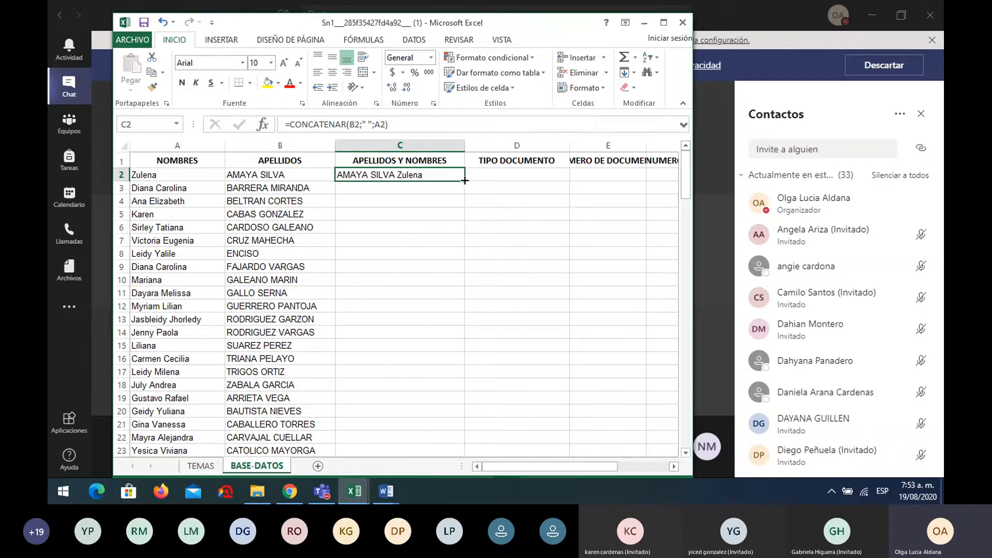
Fill C2's full-name formula down column C to row 140
left_click_drag(464, 181, 444, 404)
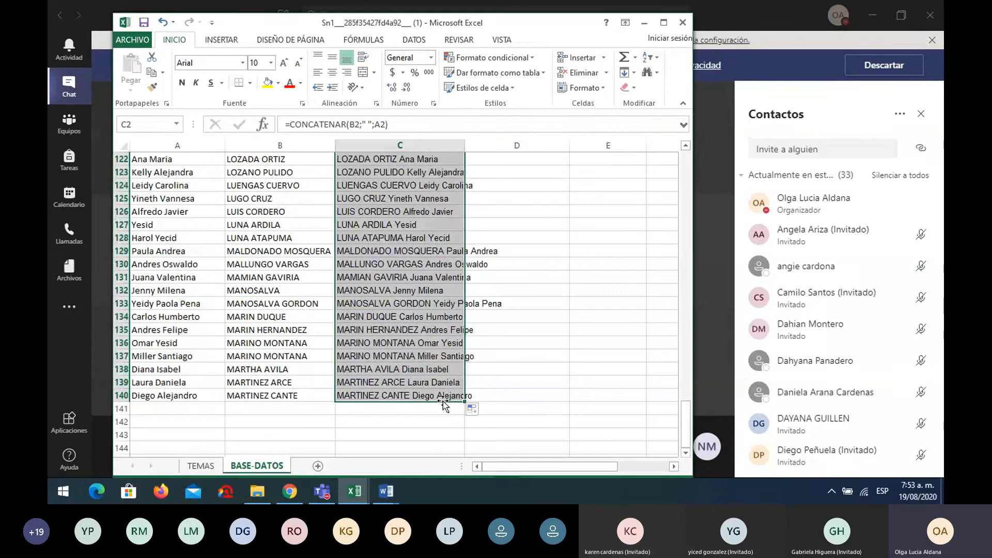
scroll(429, 325, "up", 11)
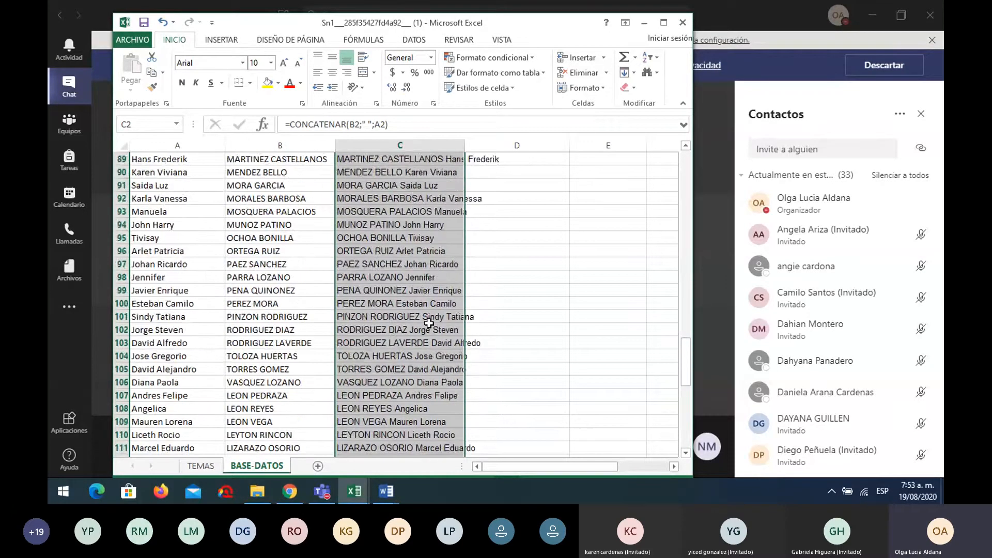
scroll(429, 323, "up", 15)
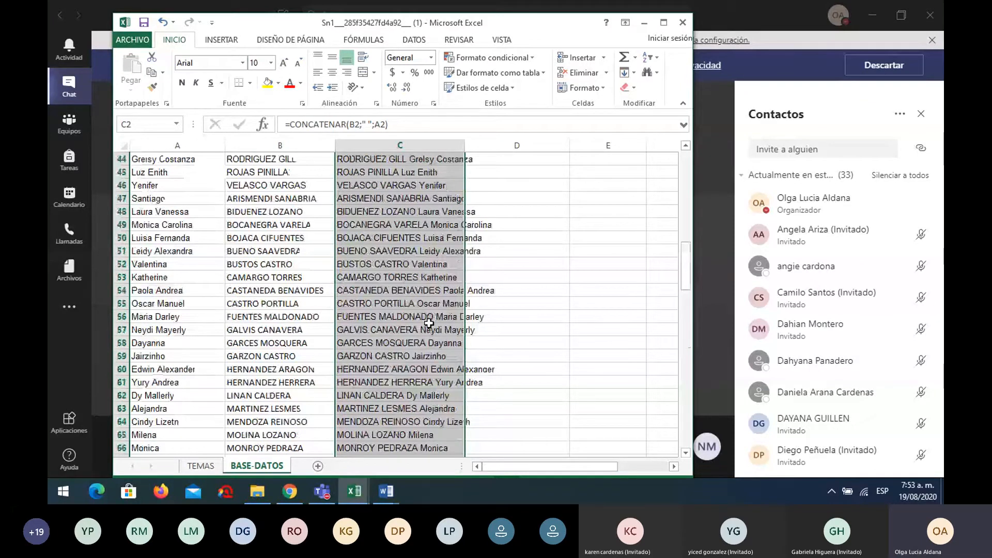
scroll(428, 324, "up", 14)
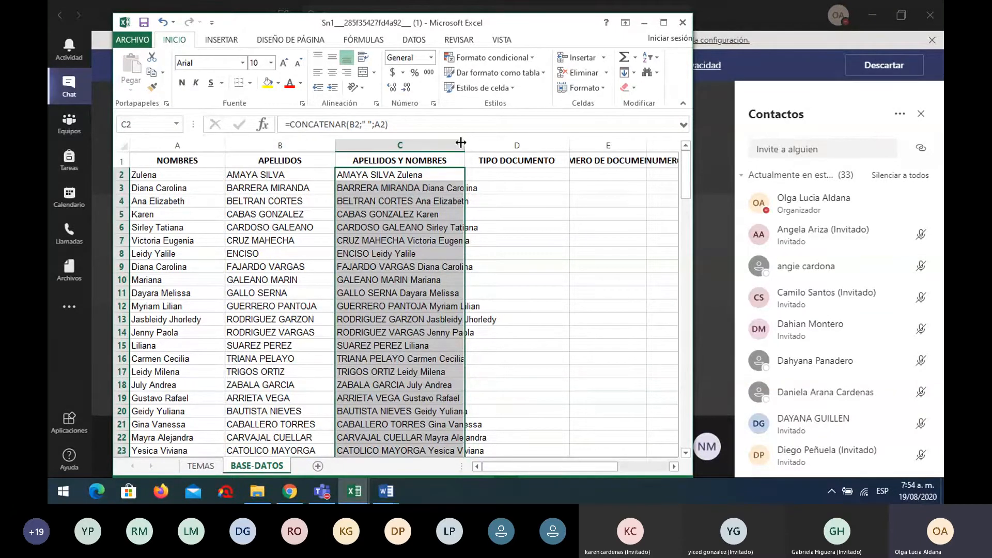
Auto-fit column C to its longest full name and reselect C2
left_click_drag(465, 144, 493, 144)
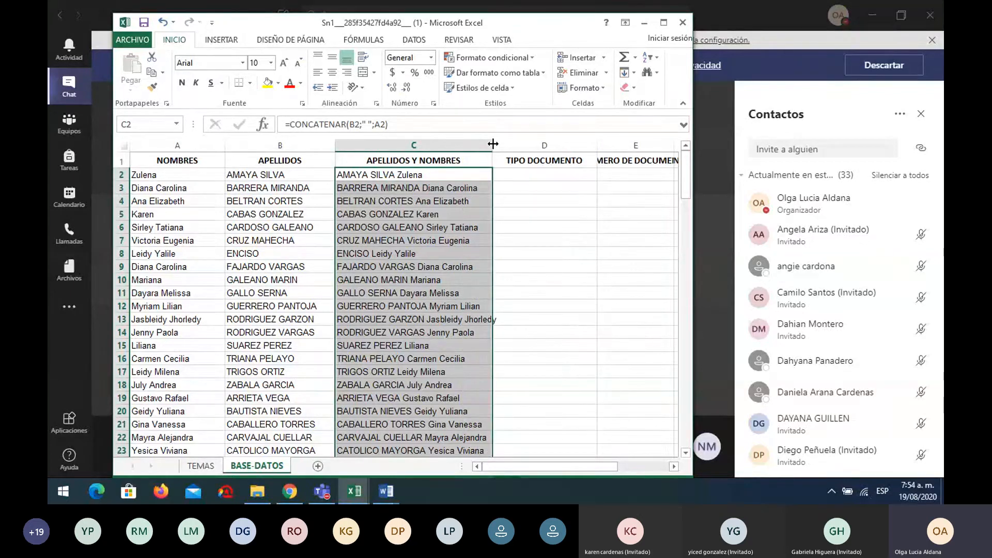
left_click_drag(493, 144, 464, 148)
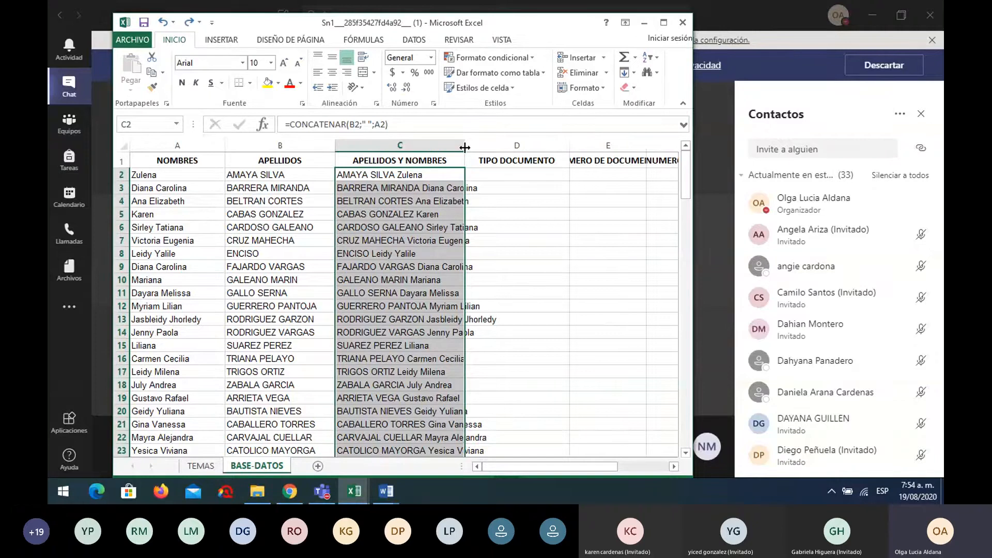
double_click(465, 147)
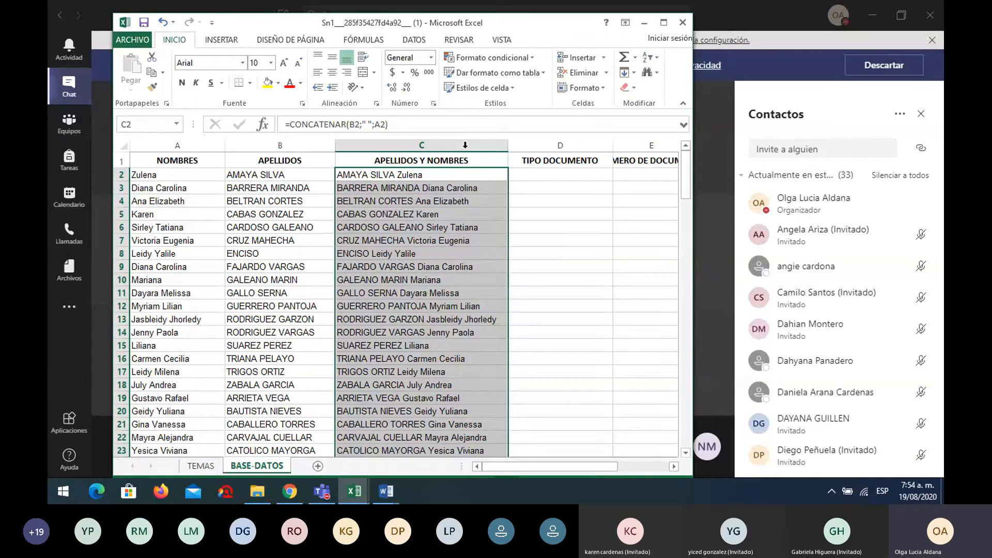
scroll(480, 238, "down", 4)
scroll(481, 238, "down", 7)
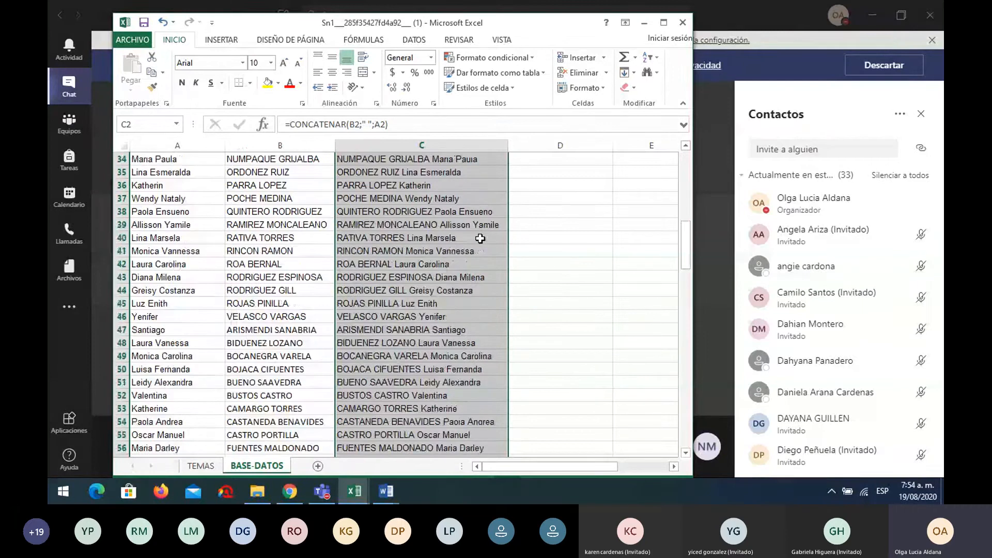
scroll(481, 238, "up", 1)
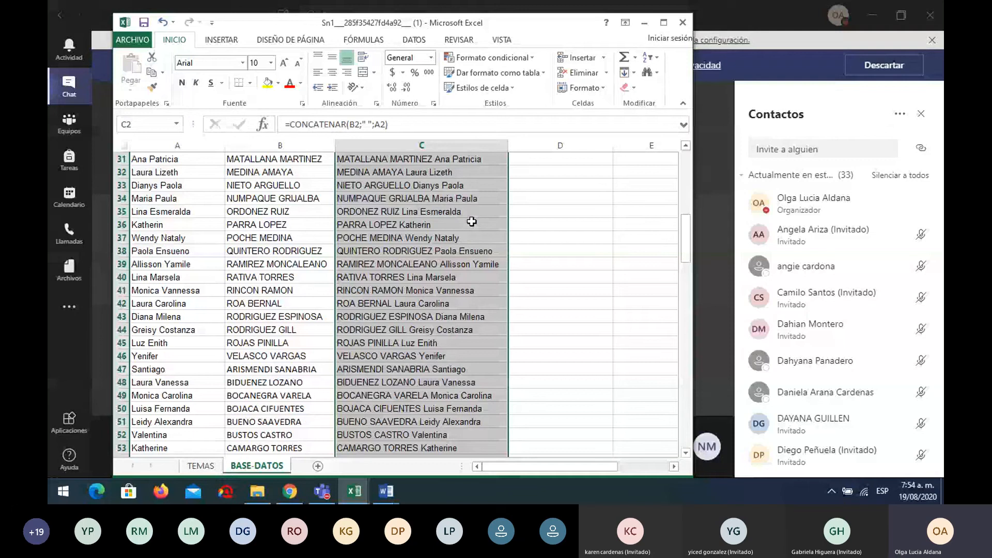
scroll(472, 221, "up", 10)
left_click(473, 171)
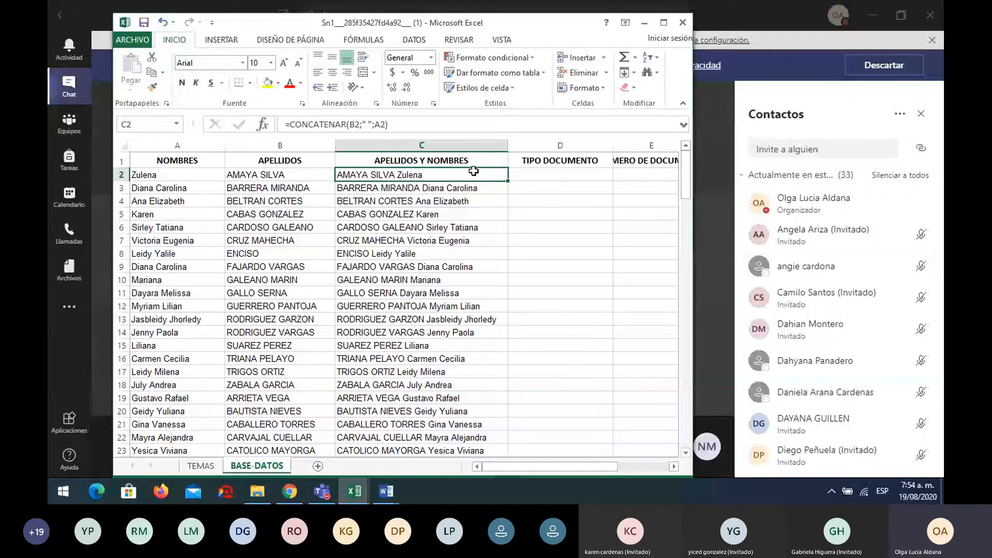
Apply yellow fill to A11, A2:A3 and A4 on the TEMAS sheet, then return to BASE-DATOS
left_click(207, 466)
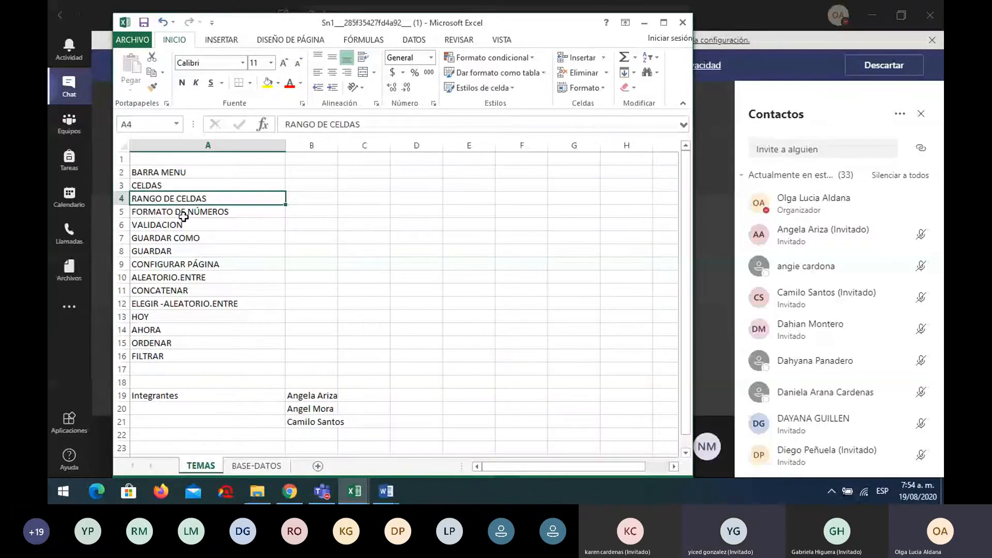
left_click(217, 288)
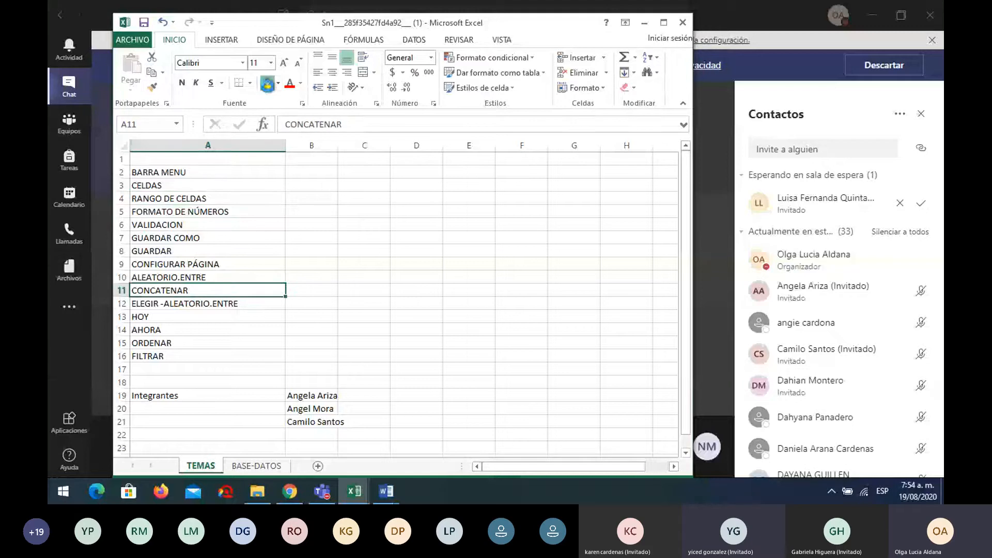
left_click(267, 84)
left_click_drag(194, 172, 195, 184)
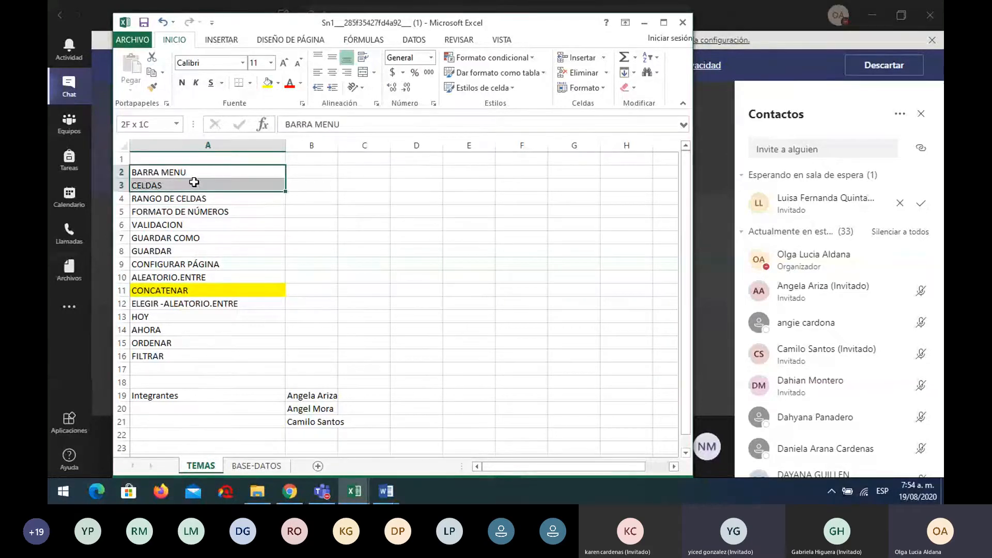
left_click(267, 88)
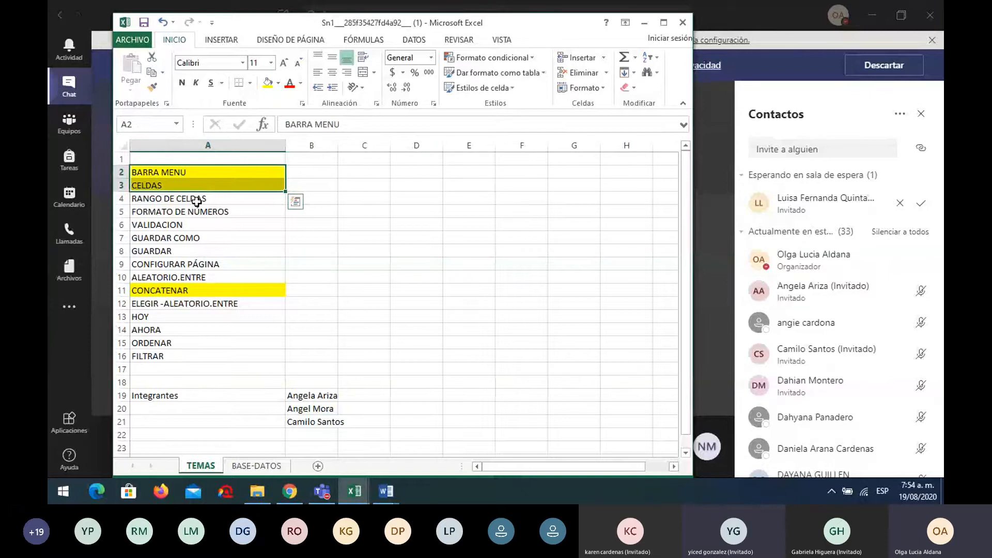
left_click(196, 201)
left_click(267, 87)
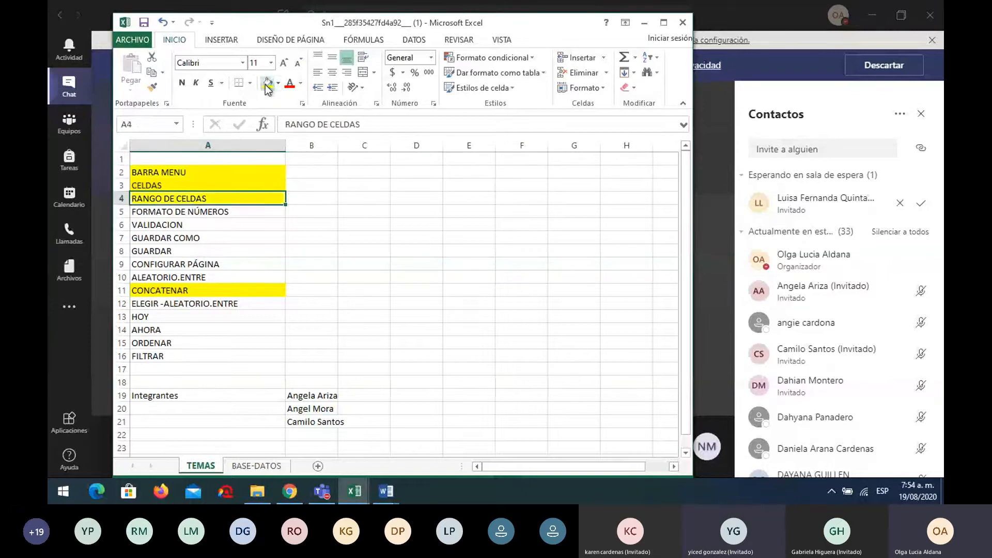
left_click(264, 467)
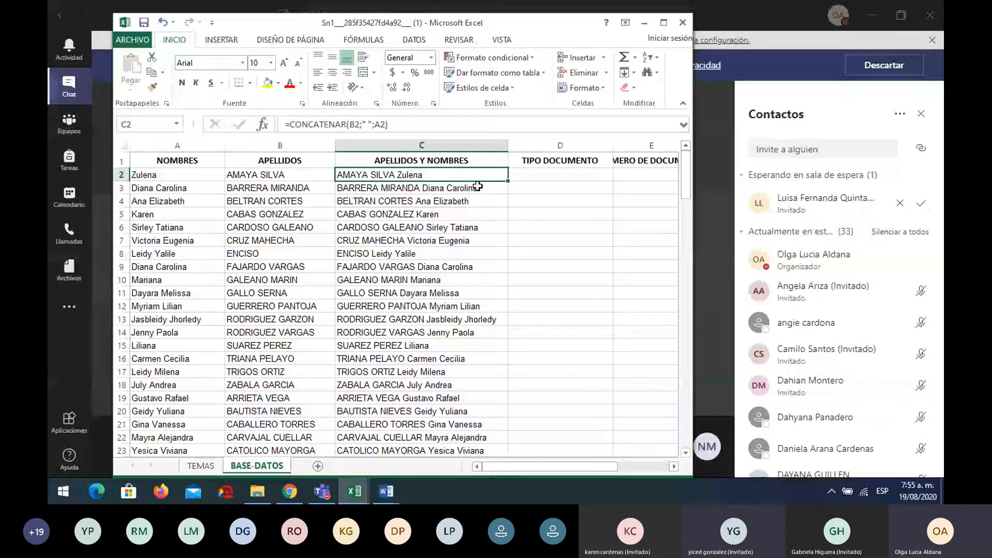
Revisit TEMAS to point out the highlighted topics in A2, A3, A4 and A11, then return to BASE-DATOS
left_click(200, 465)
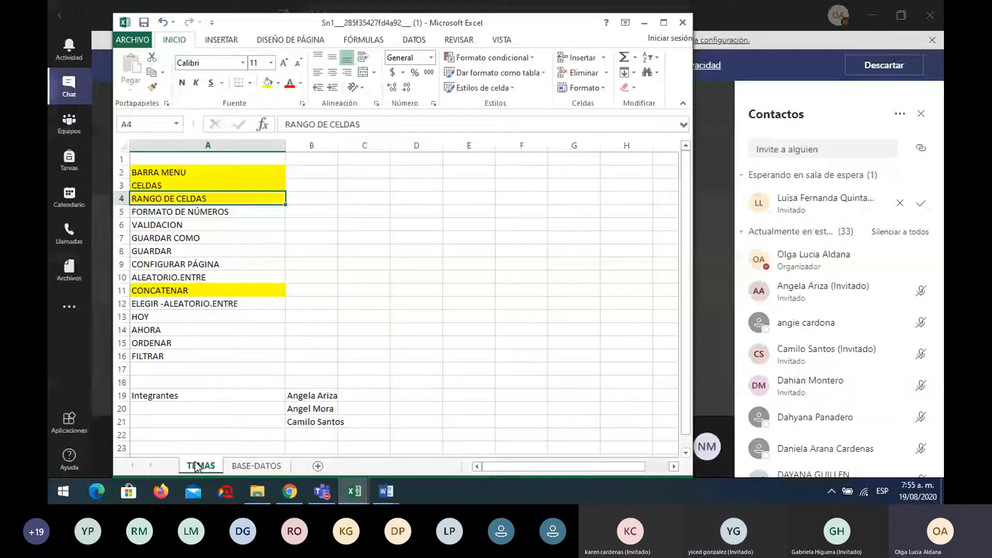
left_click(204, 173)
left_click(195, 186)
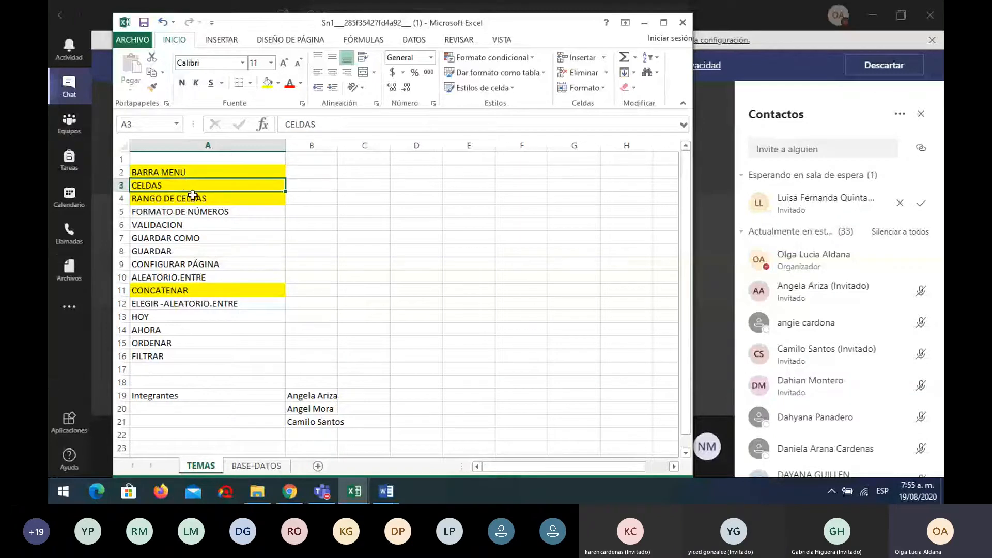
left_click(192, 197)
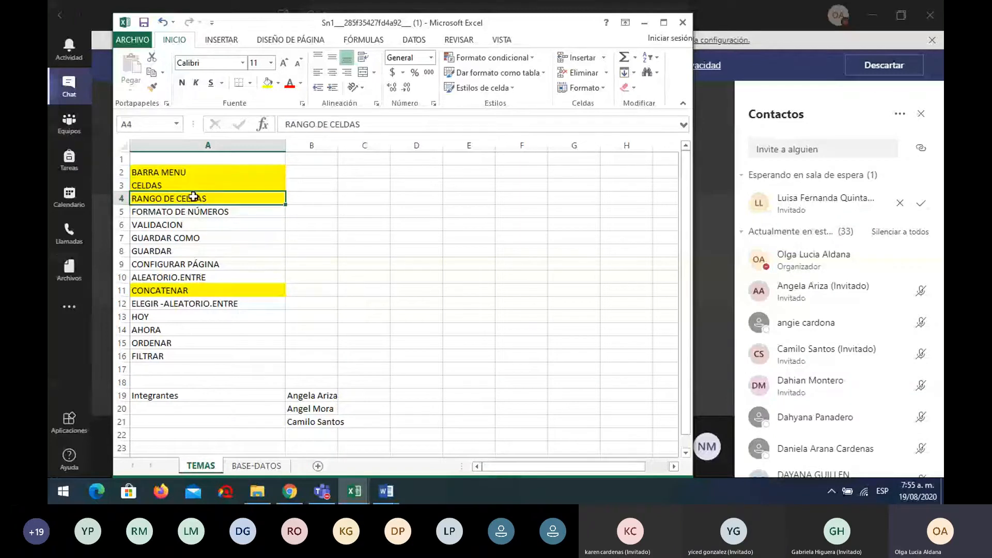
left_click(198, 292)
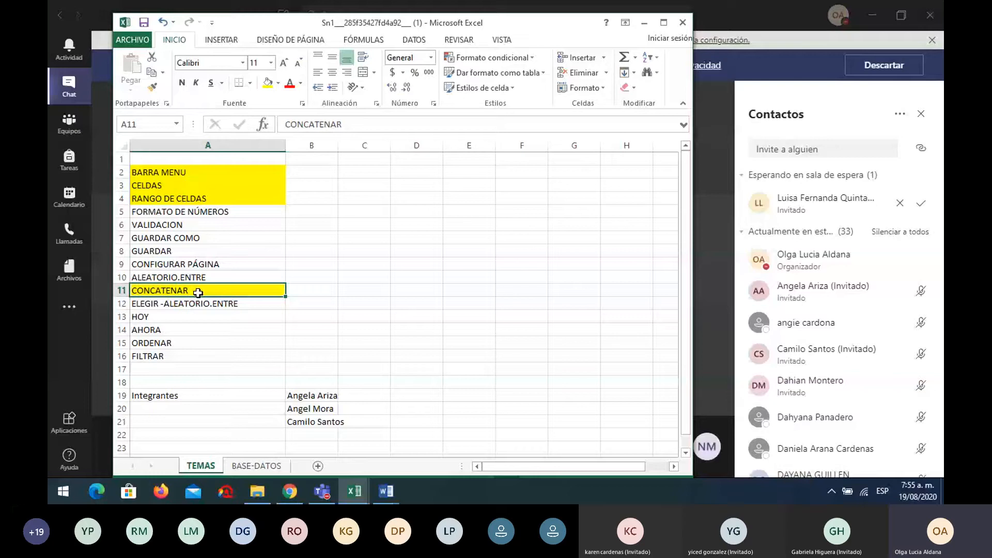
left_click(260, 467)
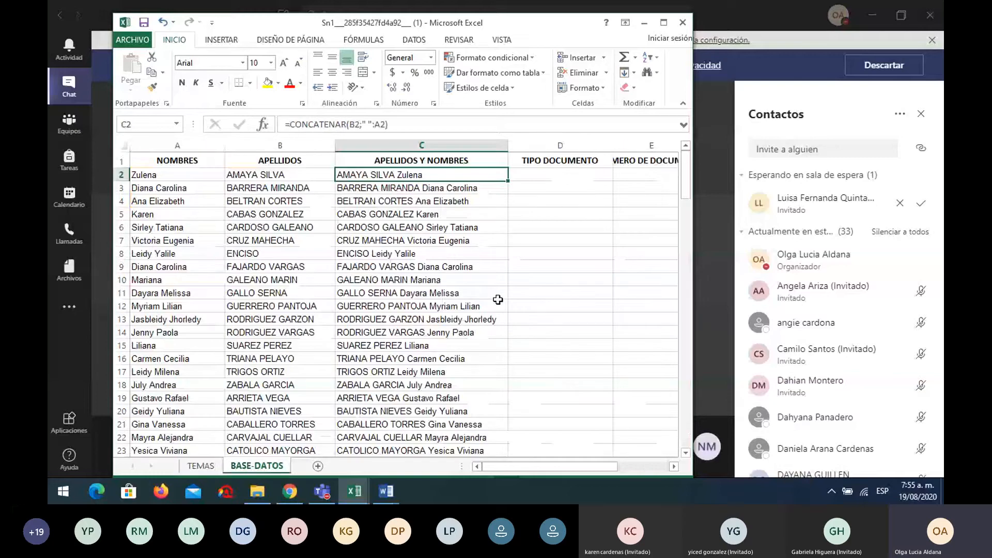
left_click(559, 177)
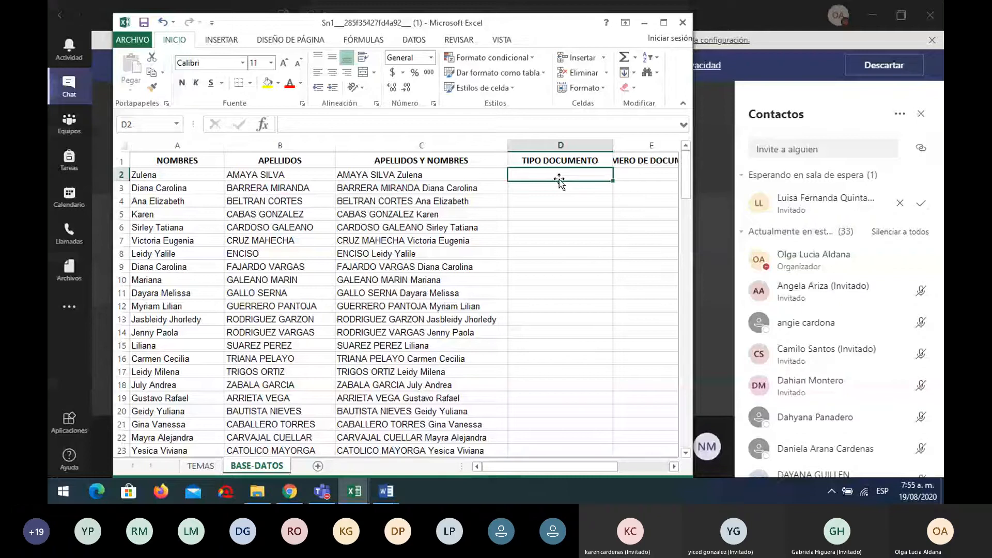
left_click(673, 467)
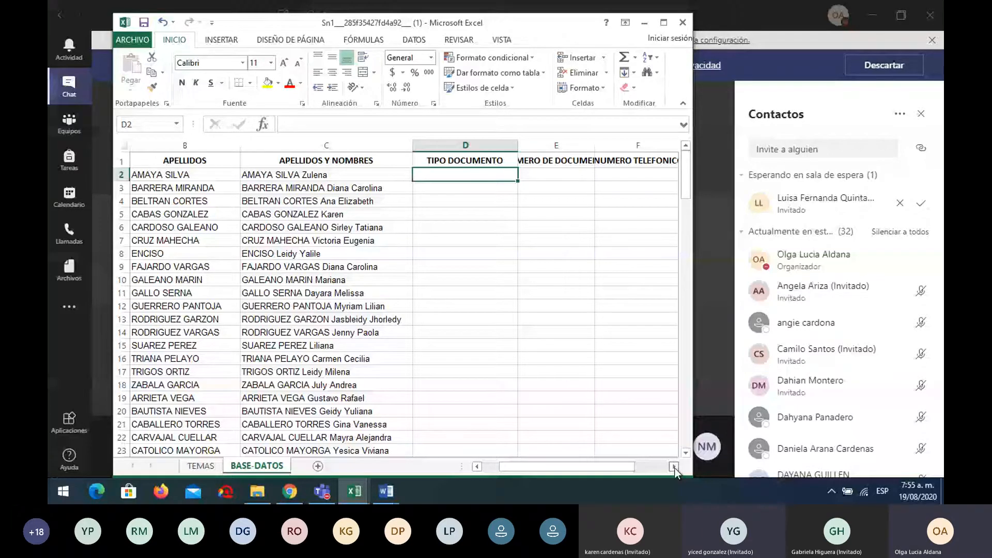
left_click(355, 491)
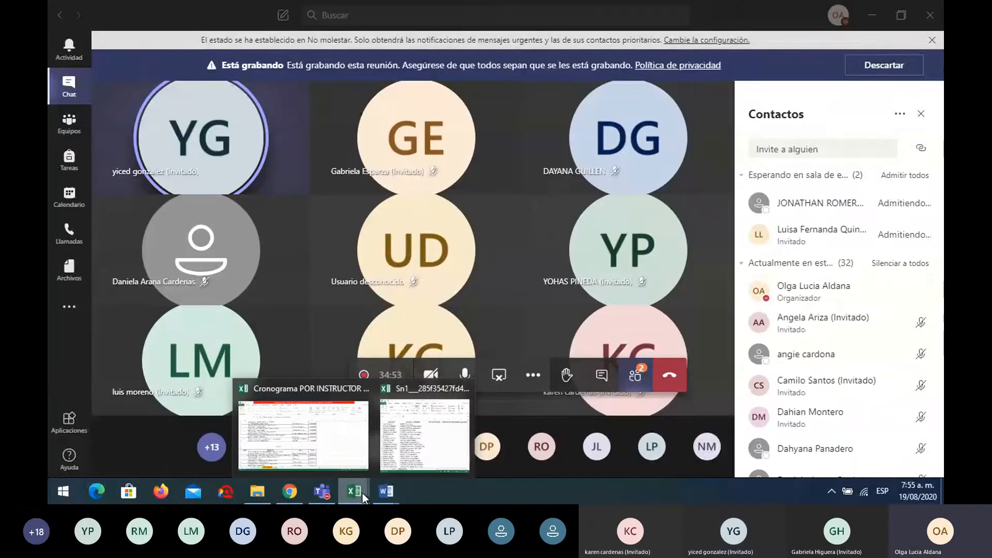
left_click(466, 445)
left_click(626, 211)
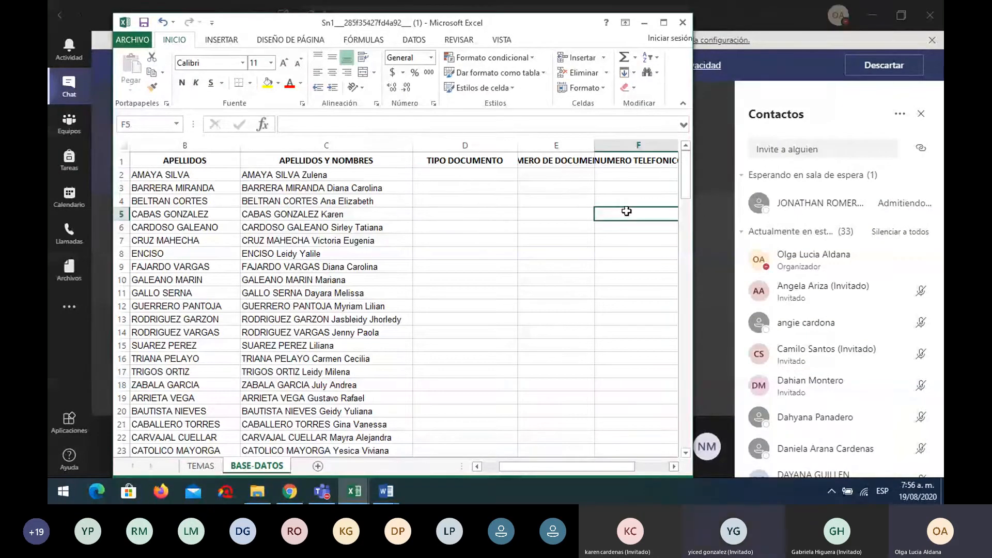
Enter the codes RC, TI, CC and CE in F5:F8
scroll(626, 211, "right", 1)
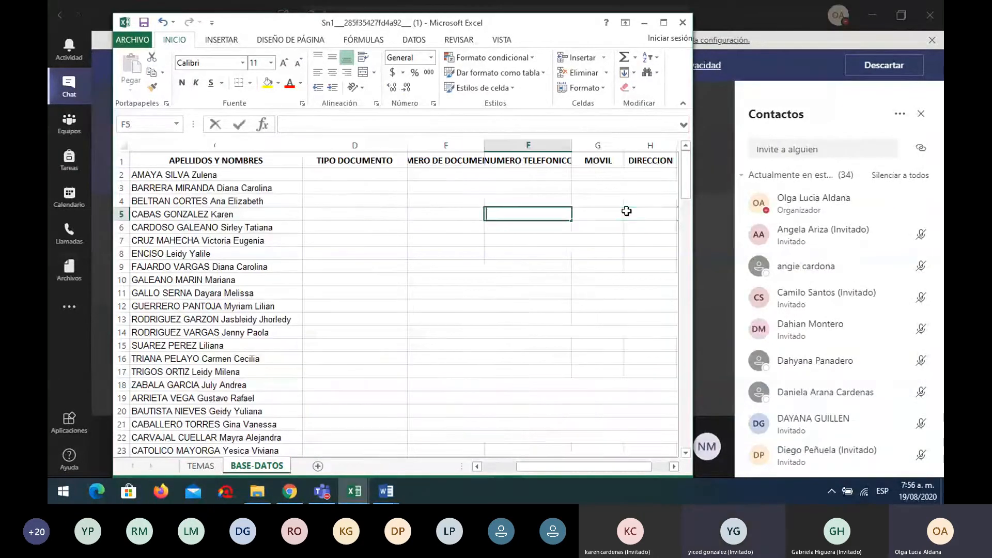
type("r")
key("BackSpace")
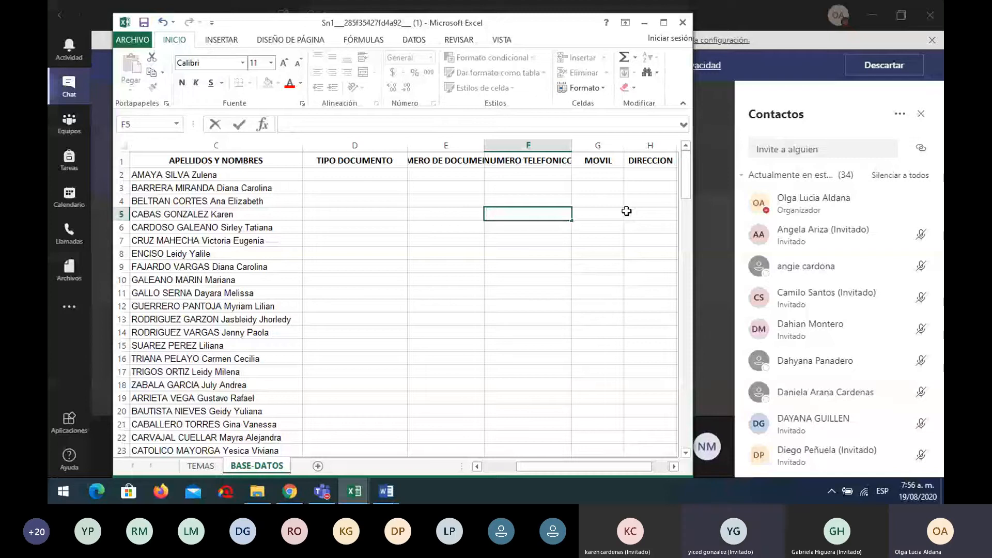
type("RC")
key("Return")
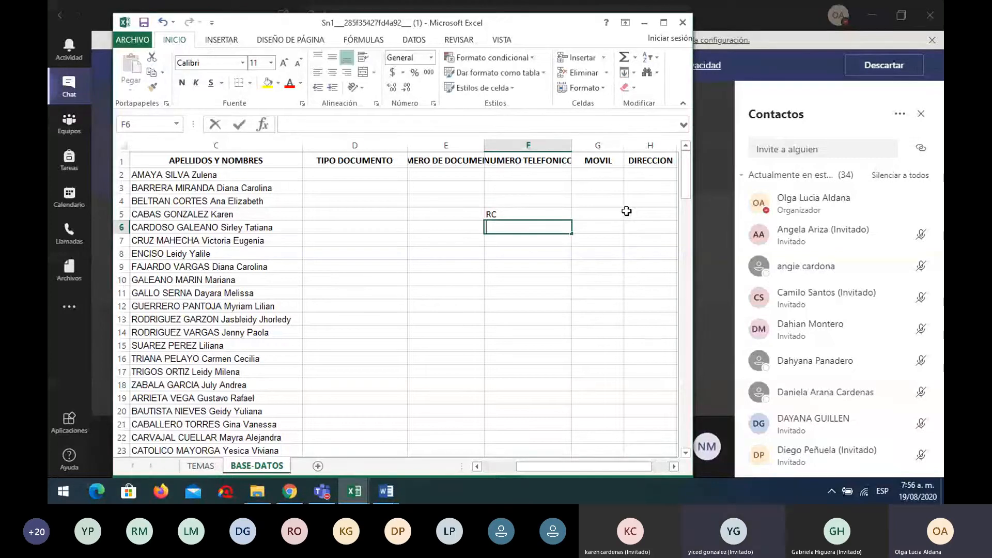
type("TI")
key("Return")
type("CC")
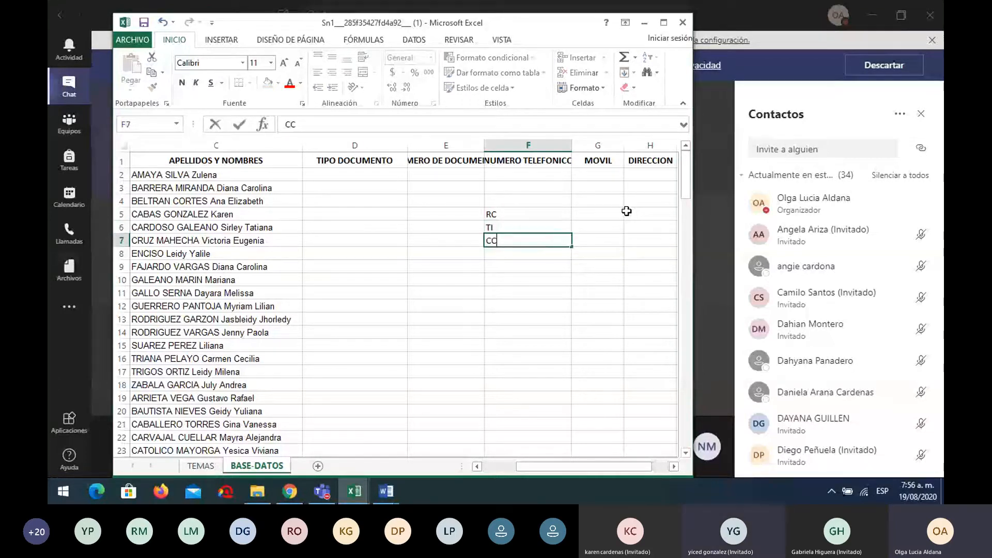
key("Return")
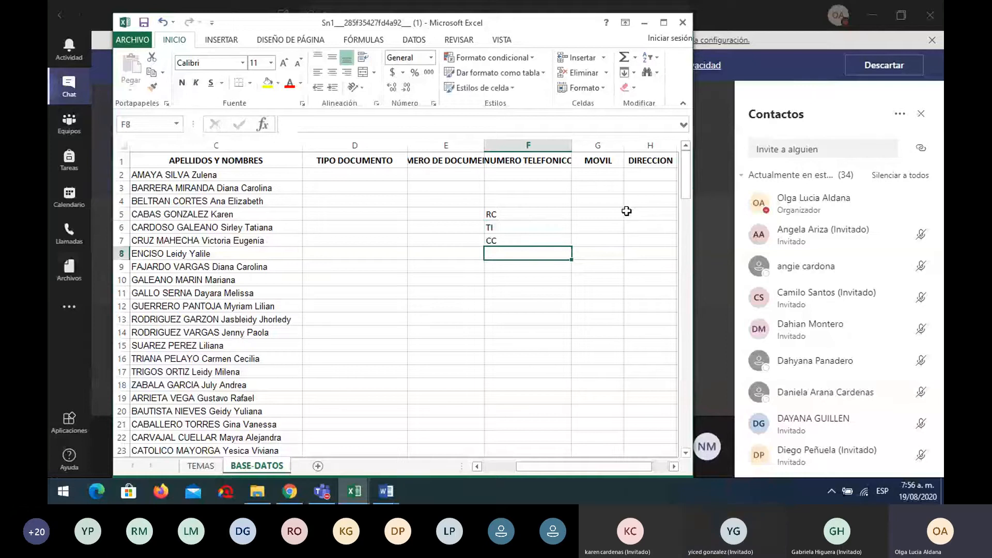
type("CE")
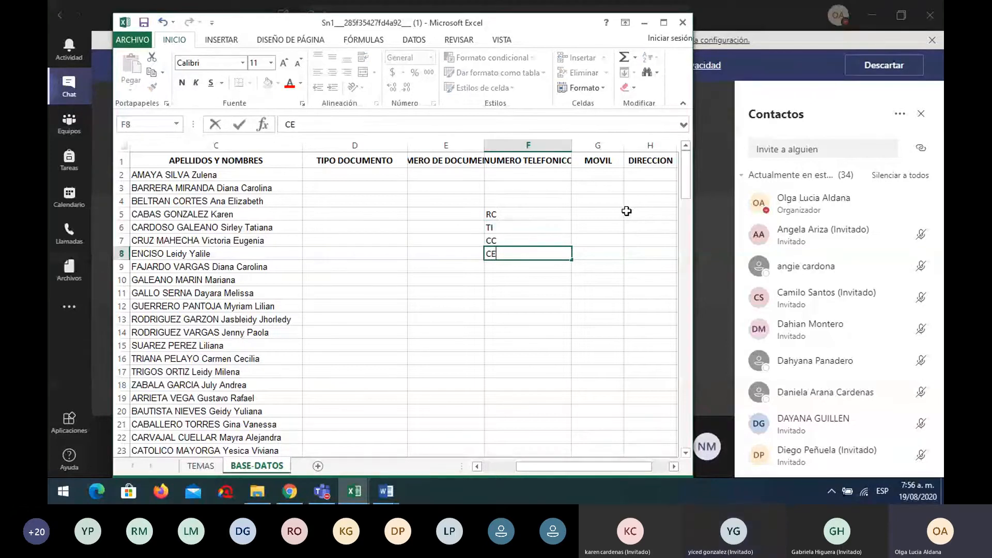
Enter the abbreviations R.C., T.I. and C.C. in G5:G7
left_click(609, 218)
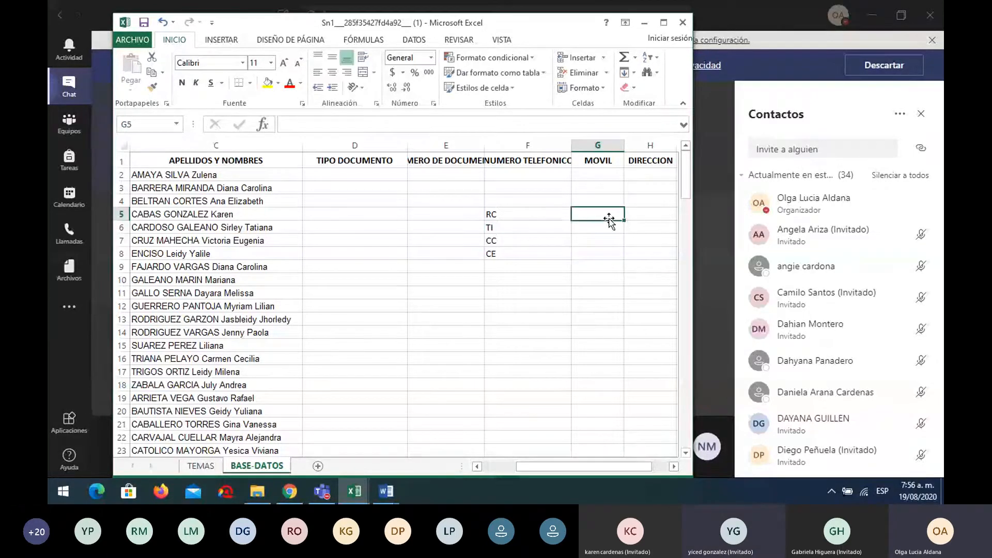
type("R.C")
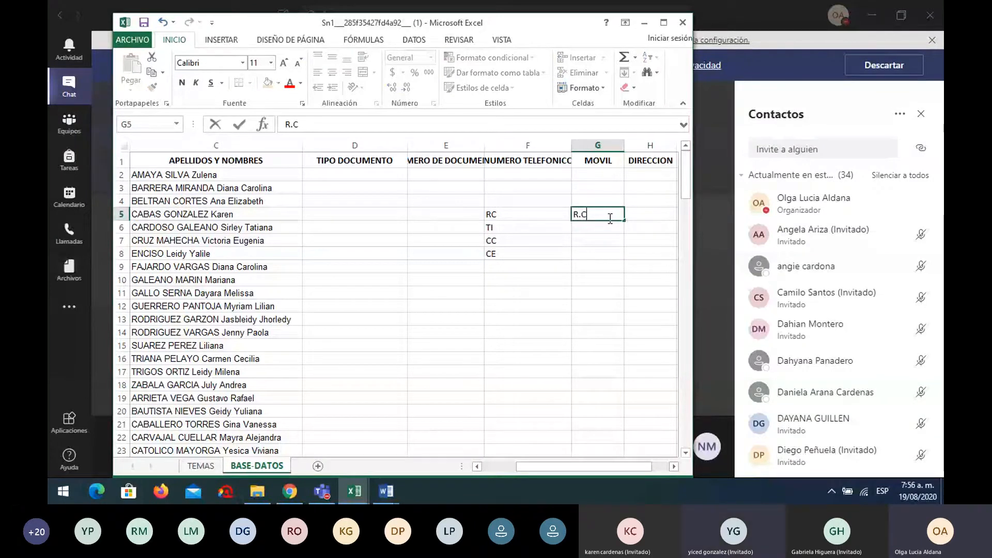
type(".")
key("Return")
type("T.I")
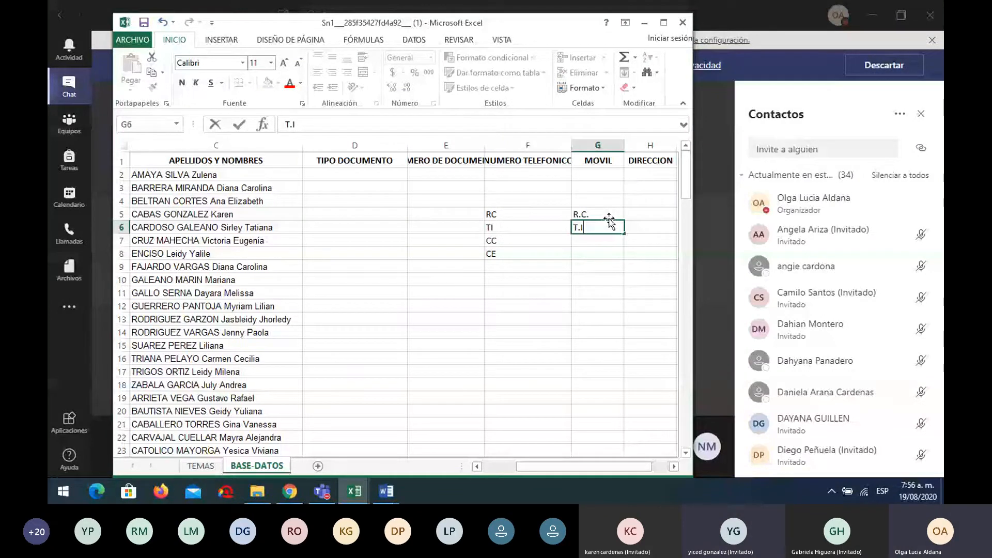
type(".")
key("Return")
type("C.C.")
key("Return")
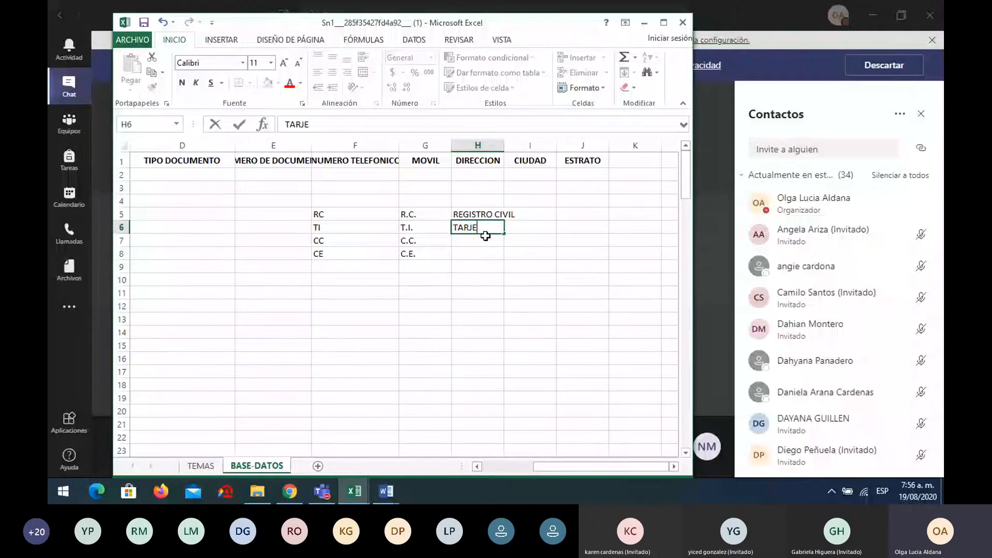
Enter TARJETA DE IDENTIDAD, CEDULA DE CIUDADANIA and CEDULA DE EXTRANJERIA in H6:H8
type("TA DE IDENTIDAD")
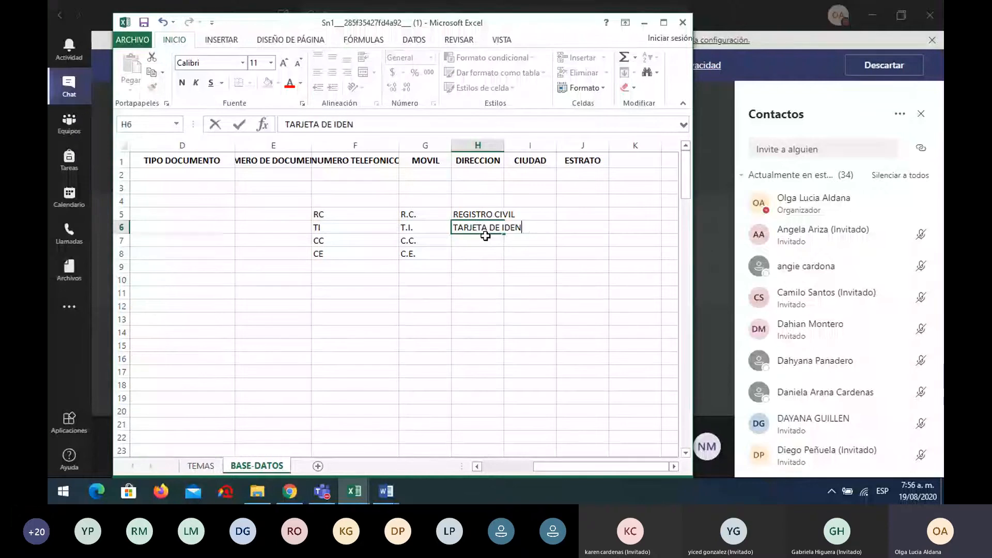
key("ctrl+Return")
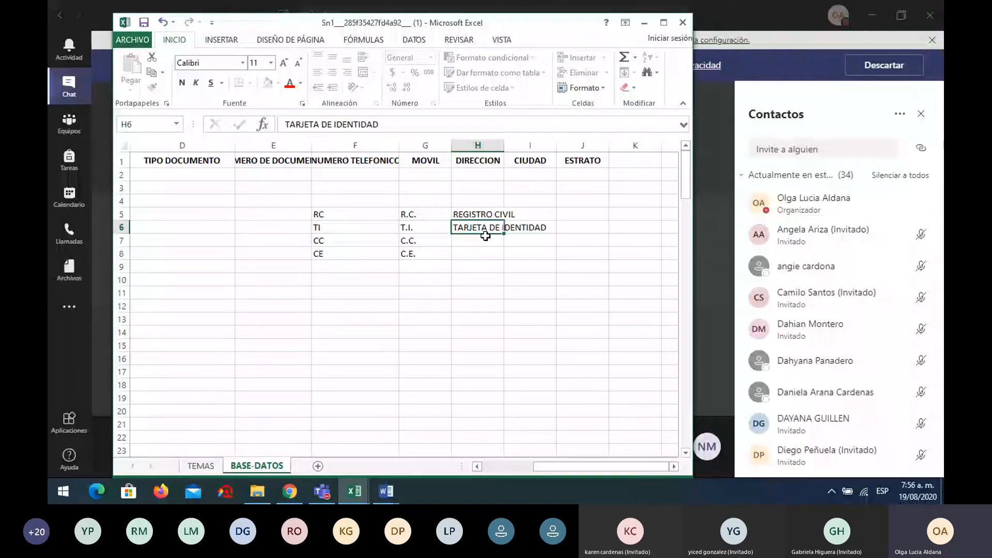
left_click(486, 238)
type("CEDULA D")
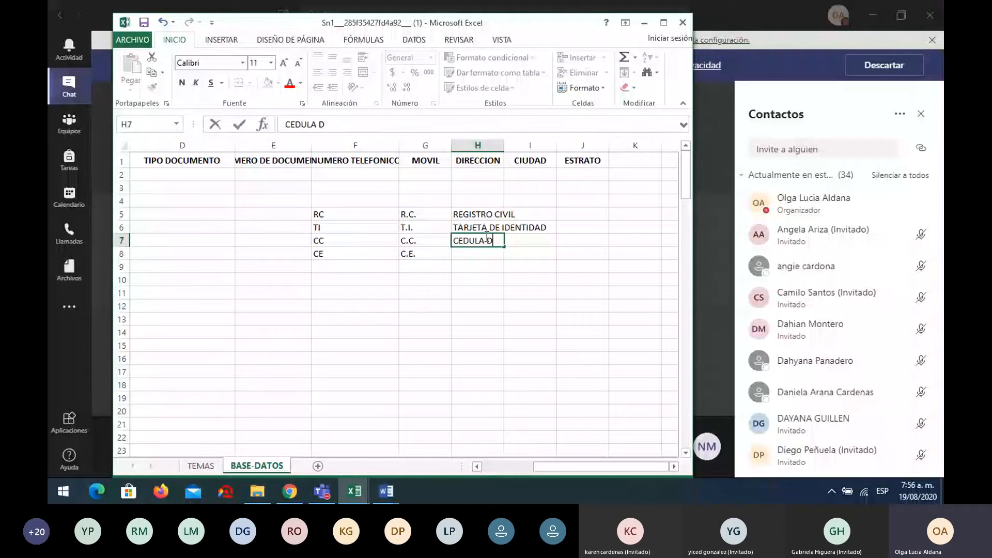
type("E CIUDADA")
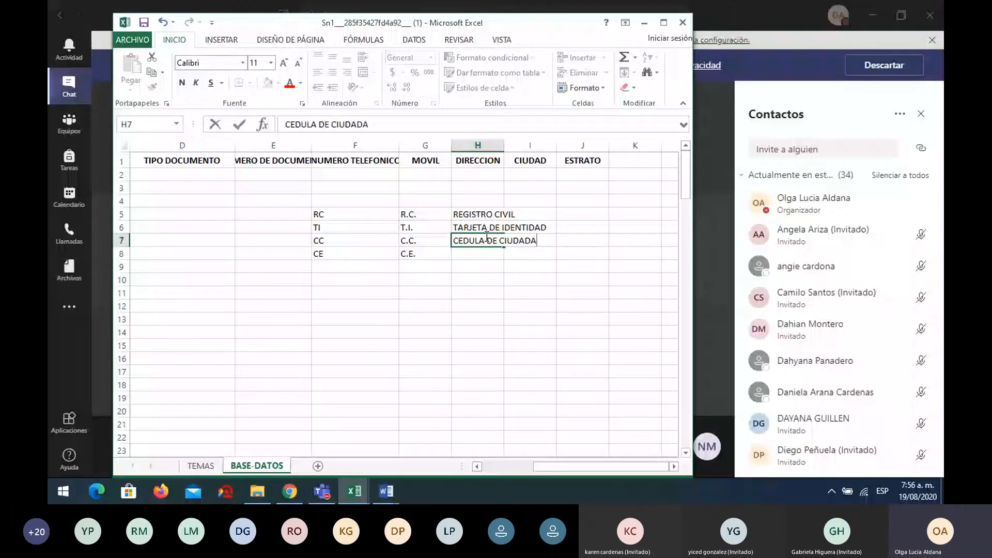
type("NIA")
key("Return")
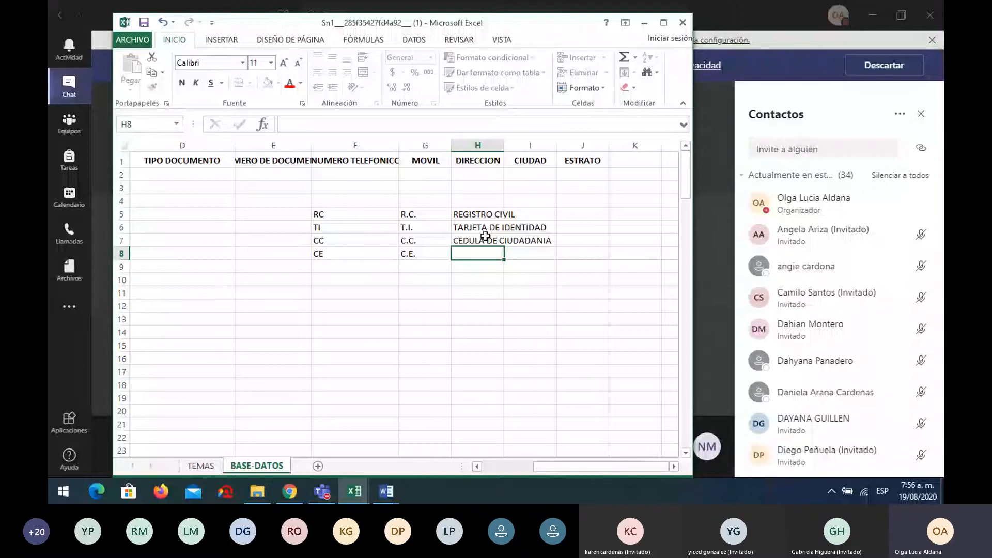
type("CEDU")
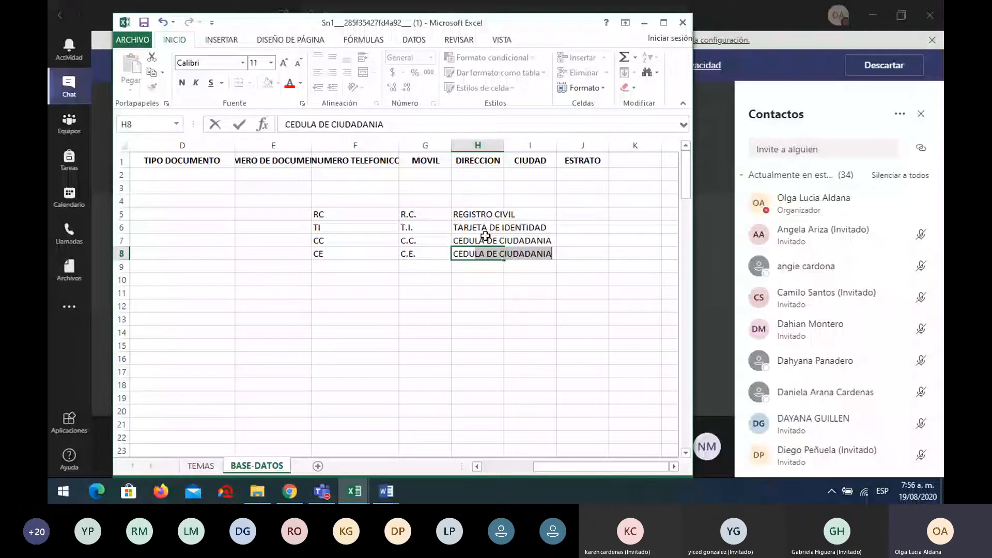
type("LA DE EXTRA")
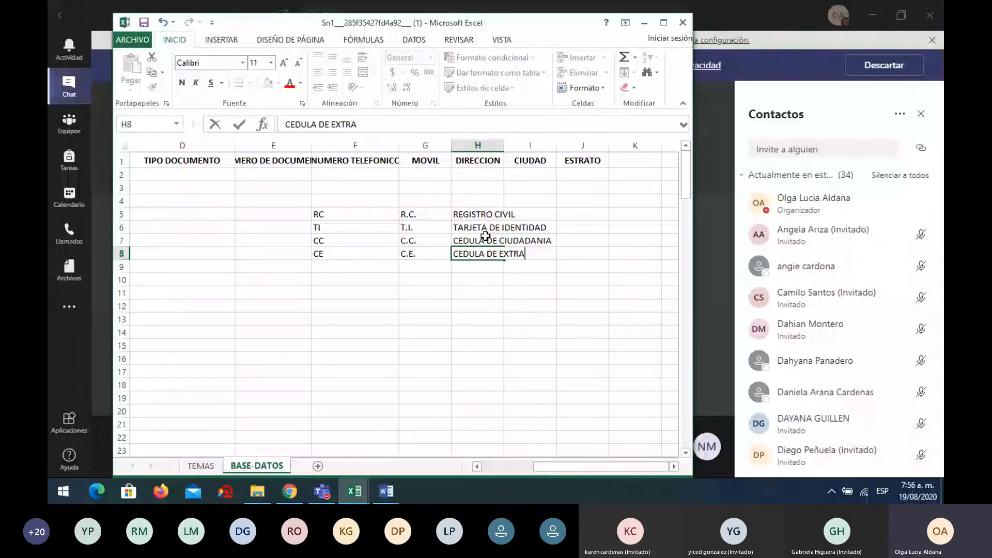
type("NJERIA")
key("Return")
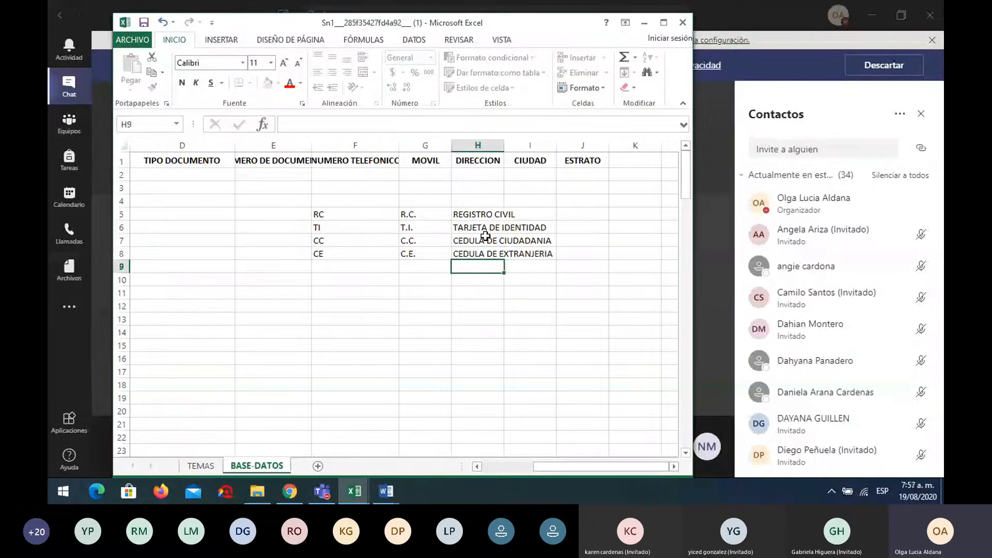
Auto-fit column H to the longest document name and review the entries in F, G and H
double_click(502, 150)
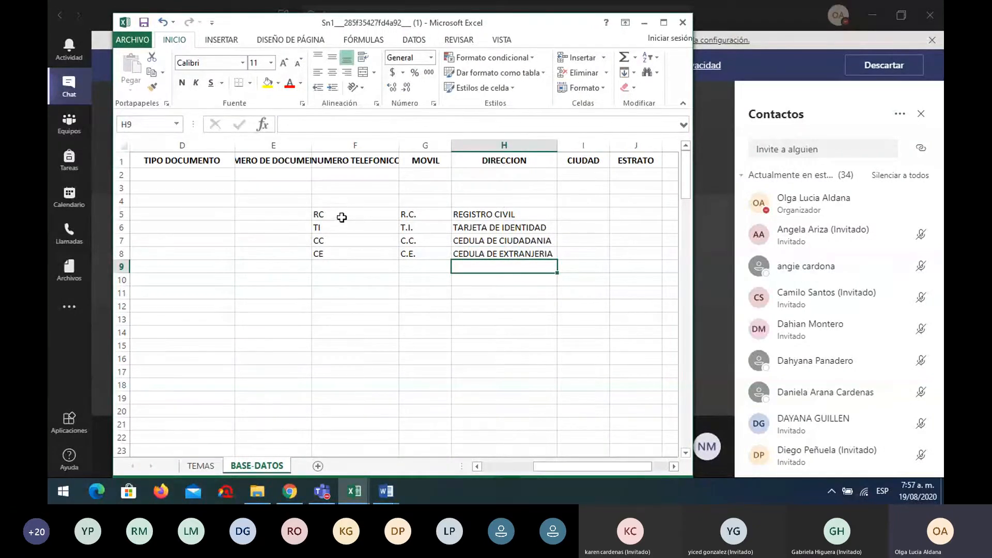
left_click_drag(341, 216, 342, 242)
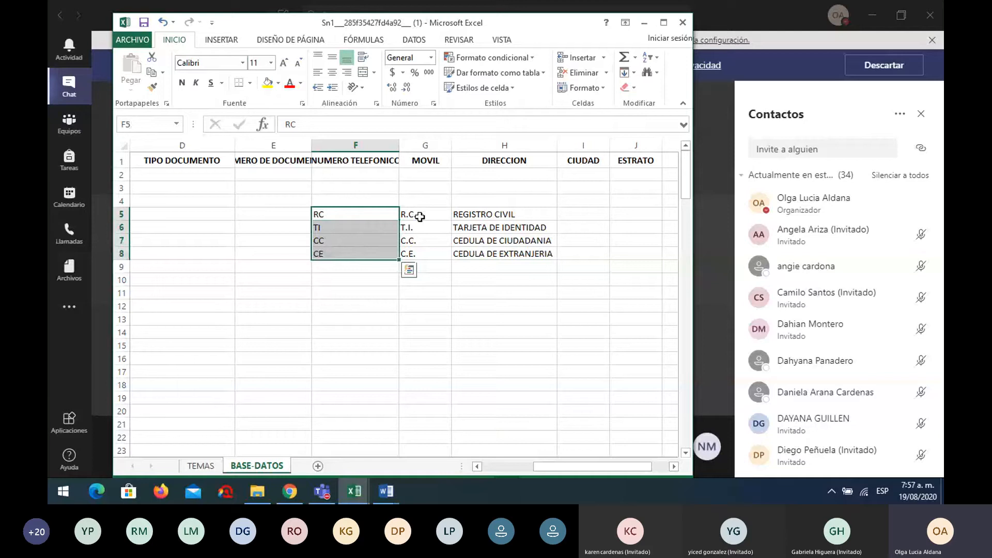
left_click_drag(416, 215, 434, 255)
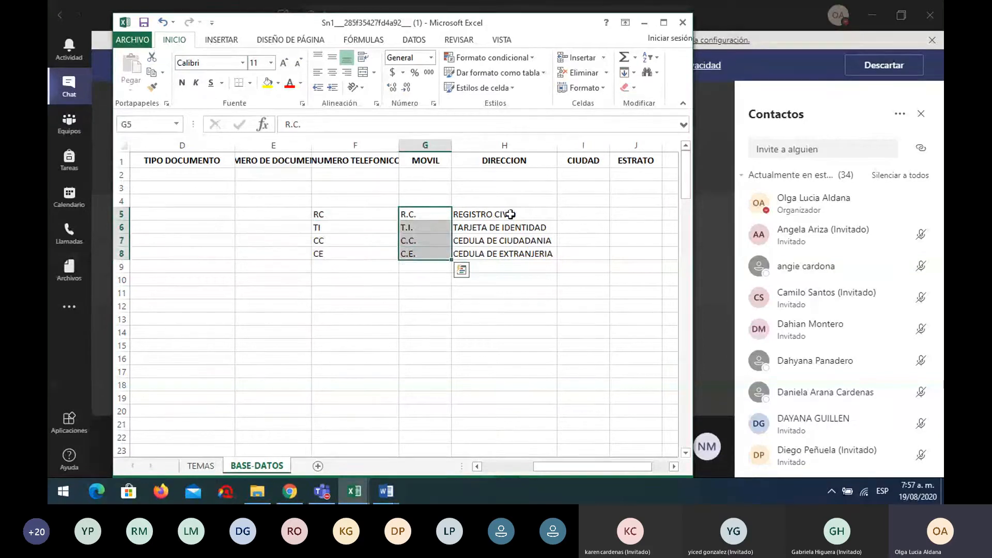
left_click_drag(510, 214, 513, 254)
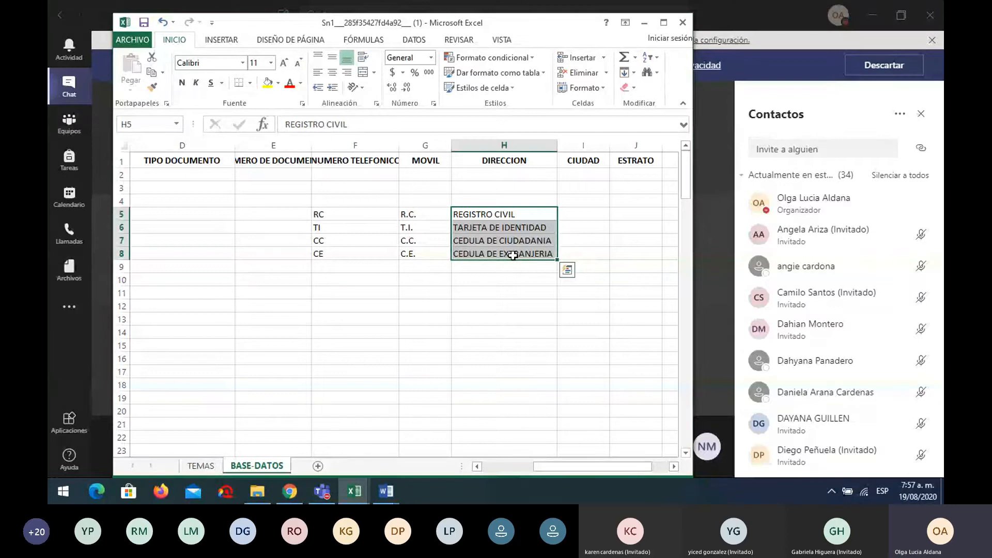
left_click(425, 306)
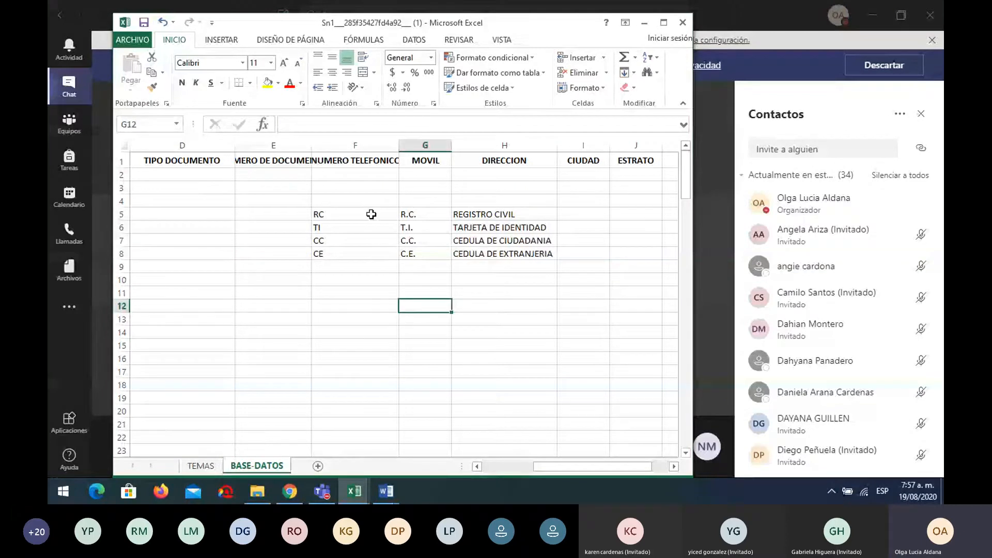
left_click(433, 214)
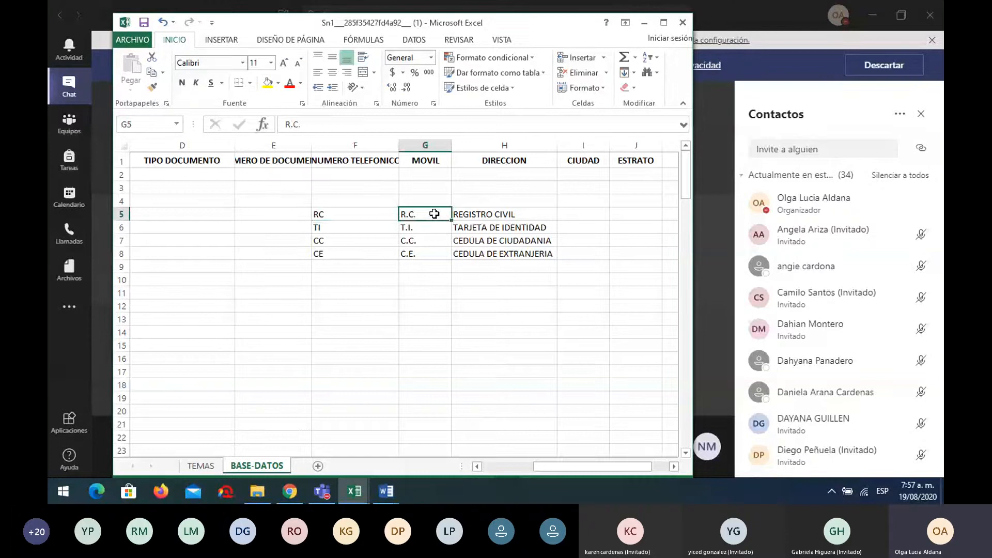
left_click(491, 214)
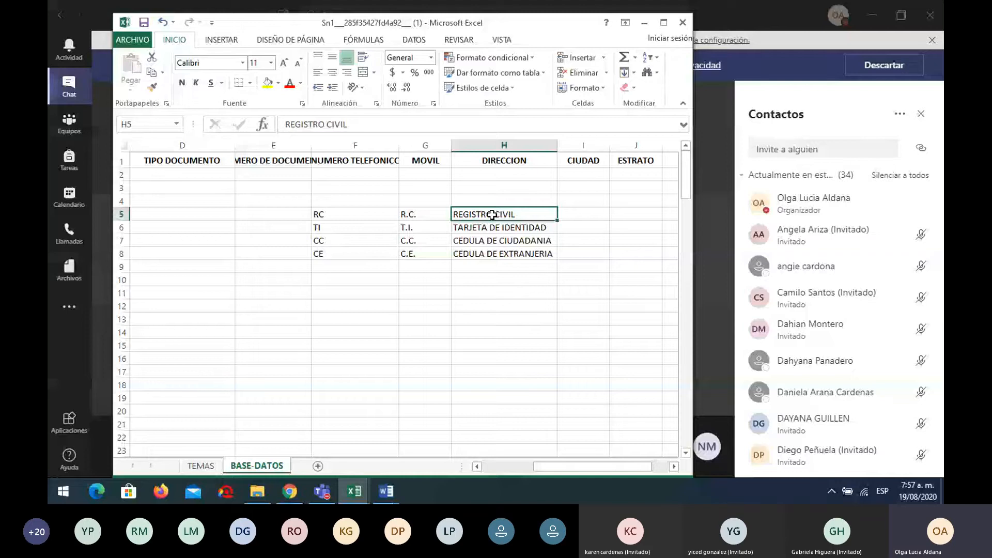
Select the helper codes in F5:G8 and clear them
left_click(182, 174)
mouse_move(554, 464)
left_mouse_down()
mouse_move(541, 466)
mouse_move(554, 466)
left_mouse_up()
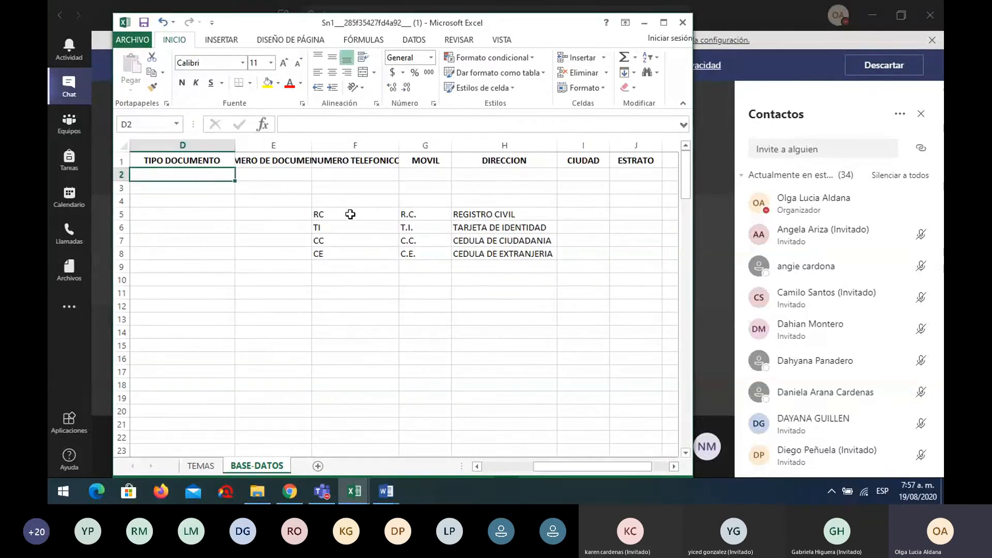
left_click_drag(351, 214, 349, 252)
left_click(444, 217)
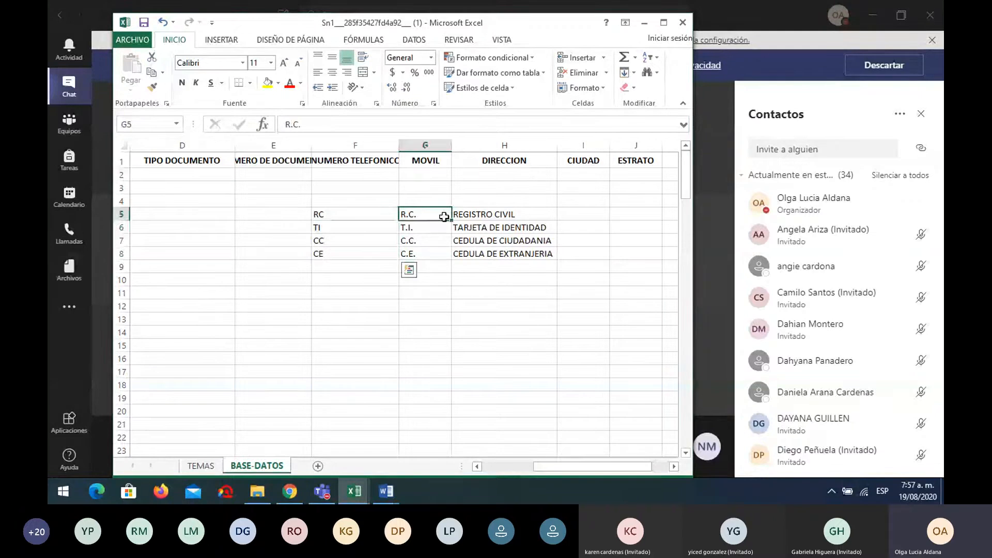
left_click_drag(444, 217, 442, 252)
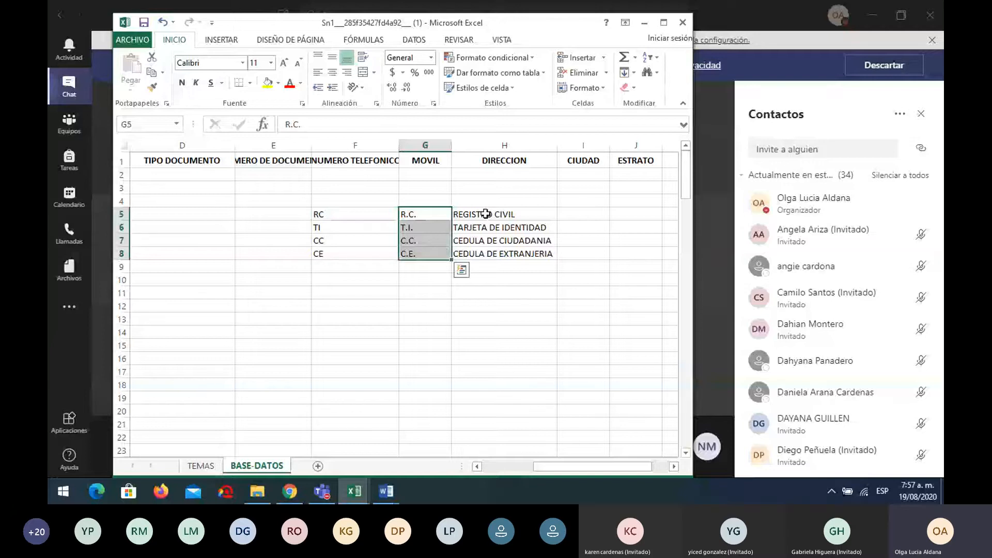
key("ctrl+z")
left_click_drag(568, 468, 535, 473)
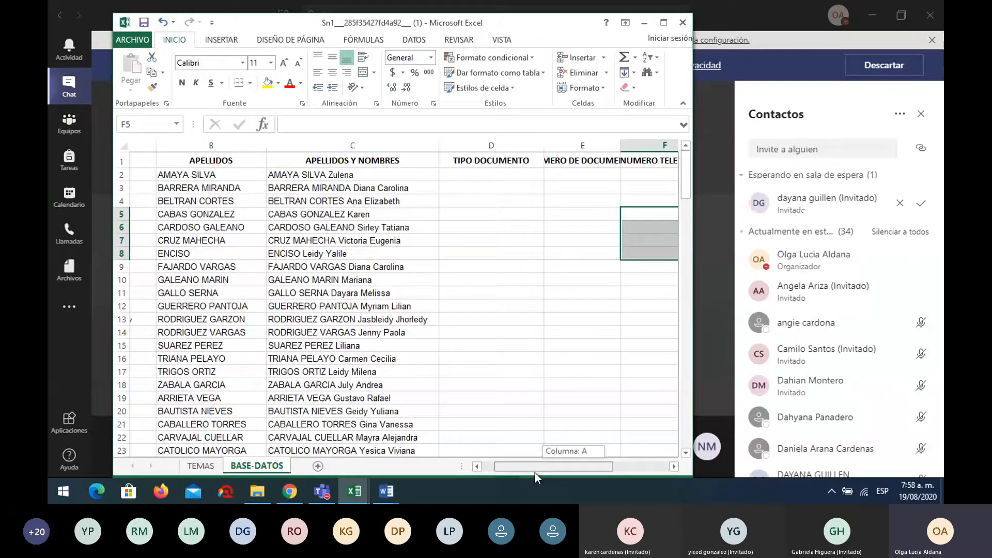
Admit the lobby participant in Teams and return to the Sn1 Excel window
left_click(920, 207)
mouse_move(354, 491)
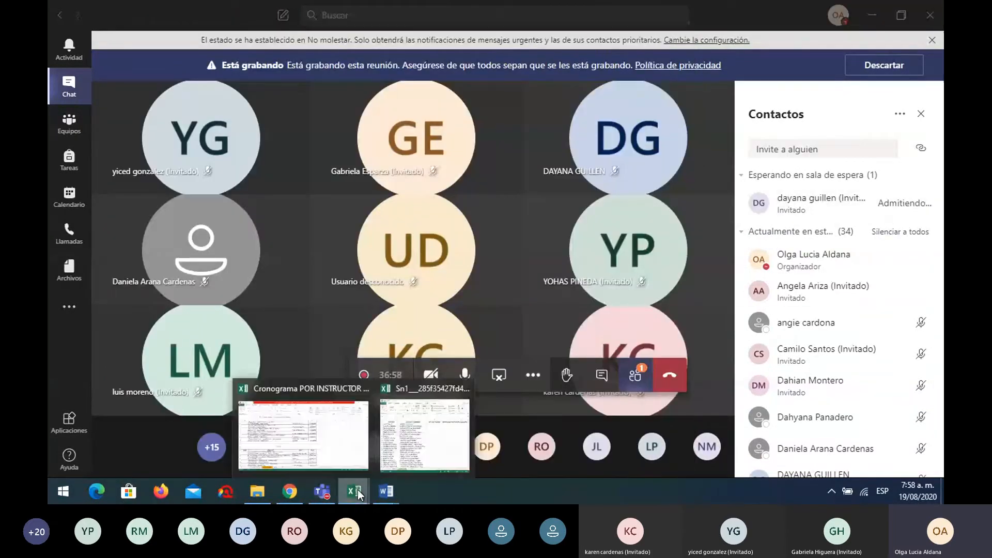
left_click(409, 463)
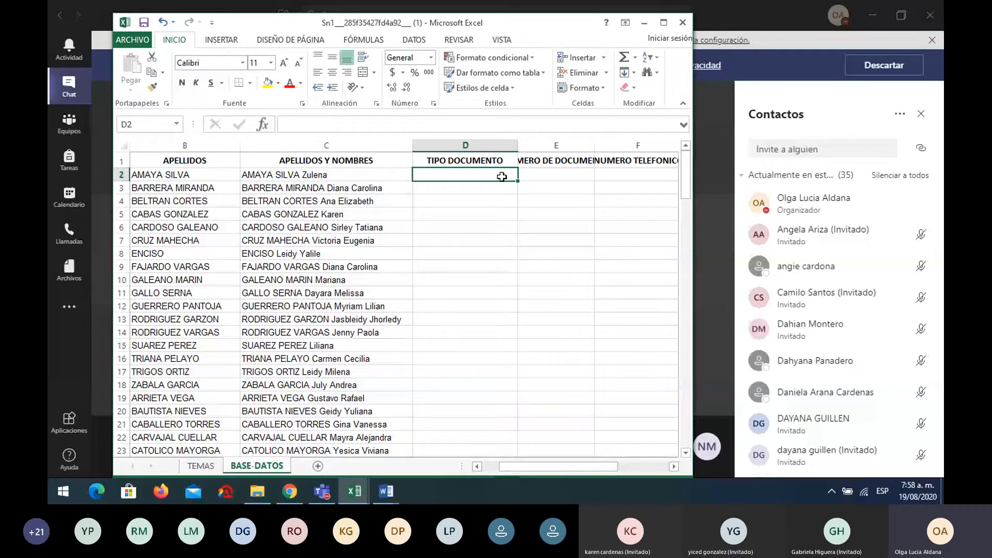
Select D2:D140 under TIPO DOCUMENTO and show the DATOS ribbon
left_click_drag(502, 177, 455, 501)
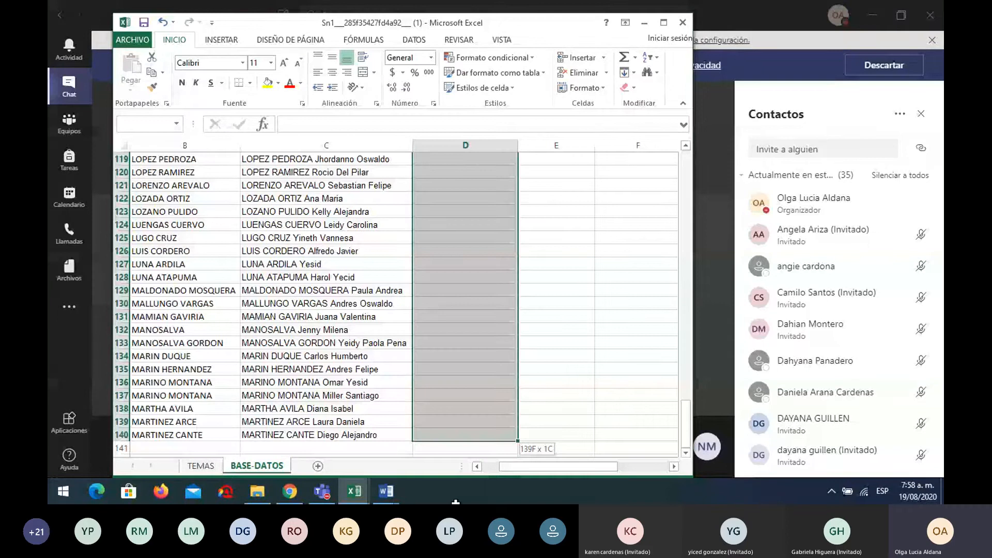
scroll(466, 304, "up", 20)
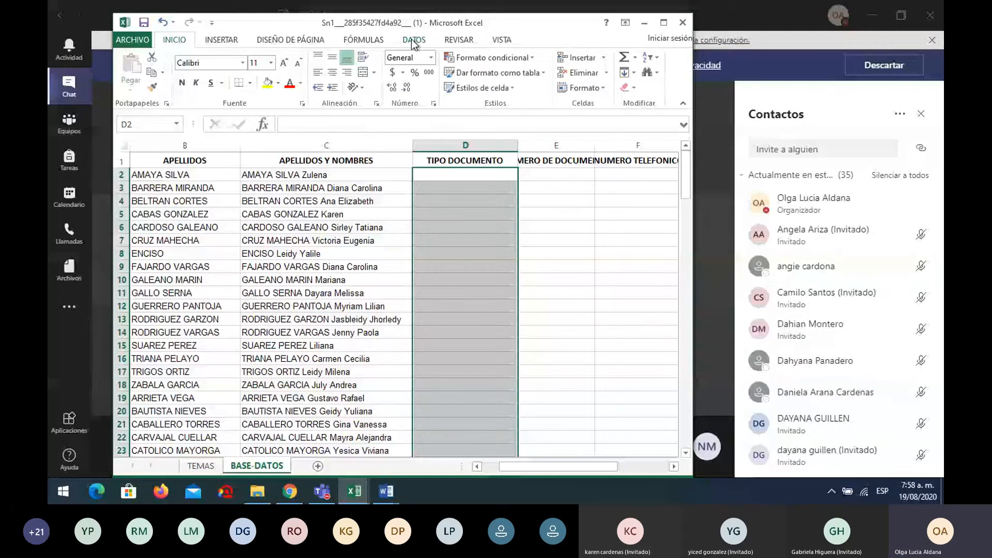
left_click(414, 41)
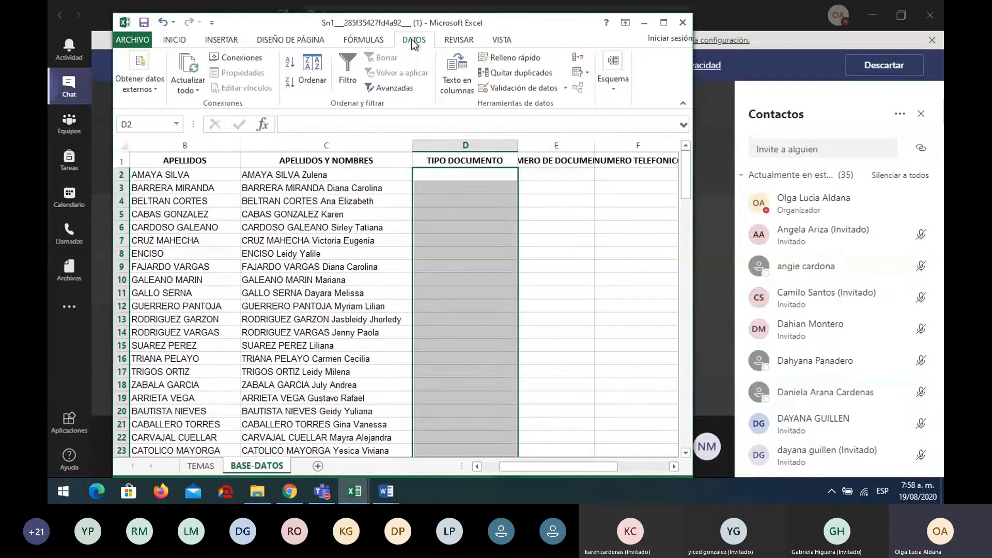
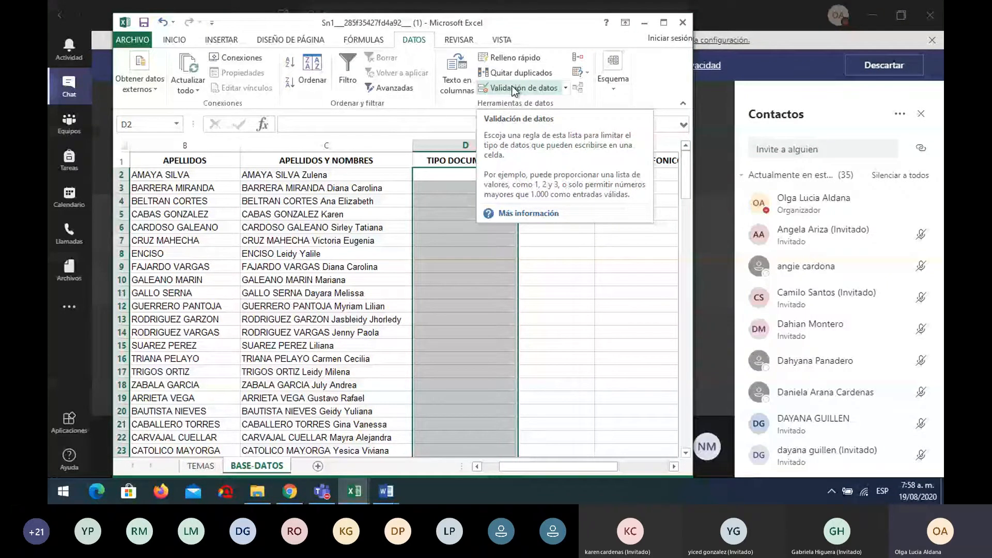
Open Validación de datos for the selected TIPO DOCUMENTO cells in column D
left_click(514, 89)
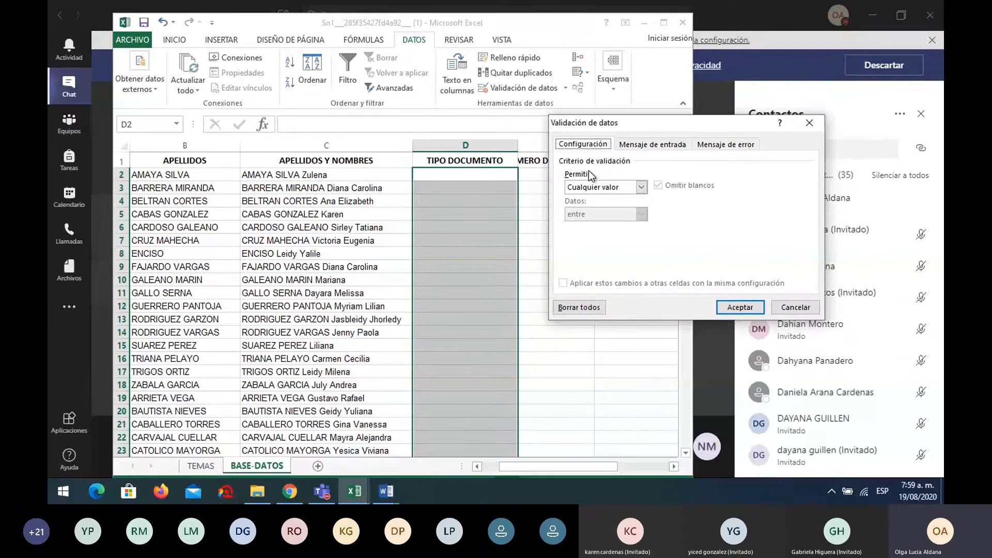
Allow a List with source REGISTRO CIVIL;TARJETA DE IDENTIDAD;CEDULA DE CIUDADANIA;CEDULA DE EXTRANJERÍA
left_click(642, 187)
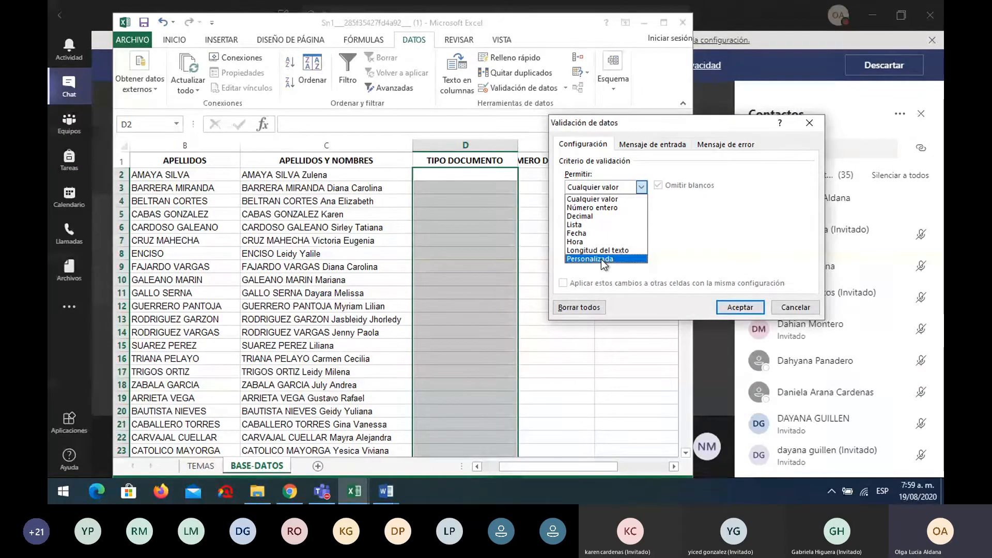
left_click(581, 225)
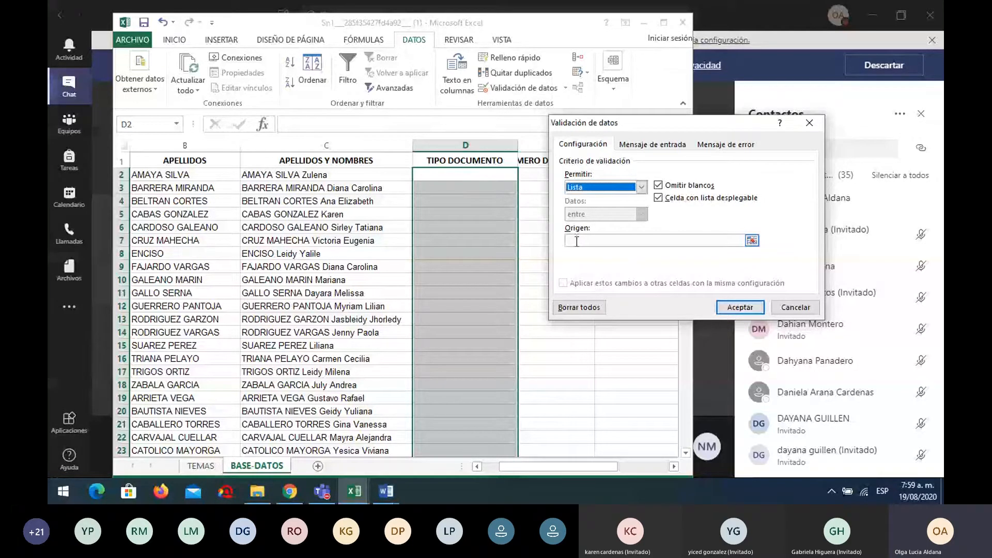
left_click(576, 241)
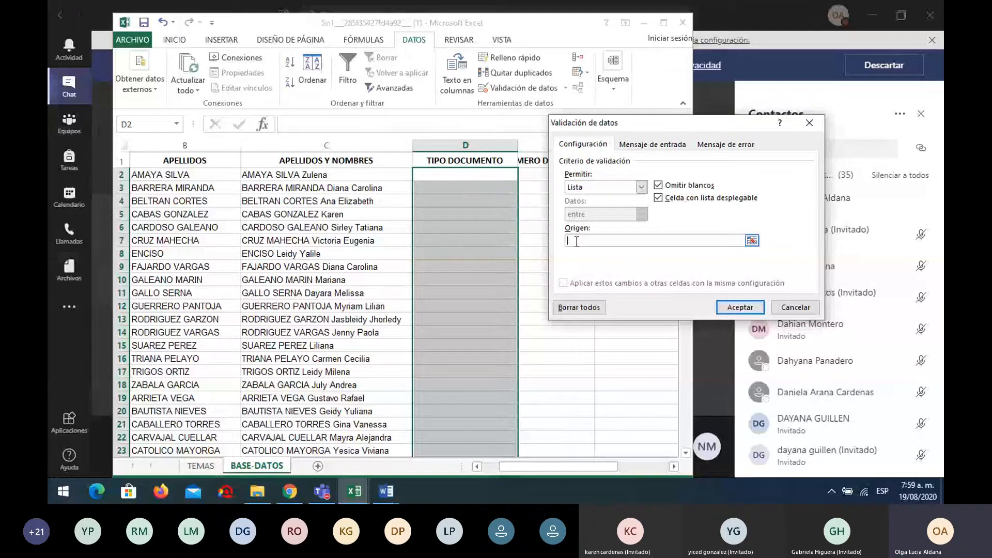
type("TA")
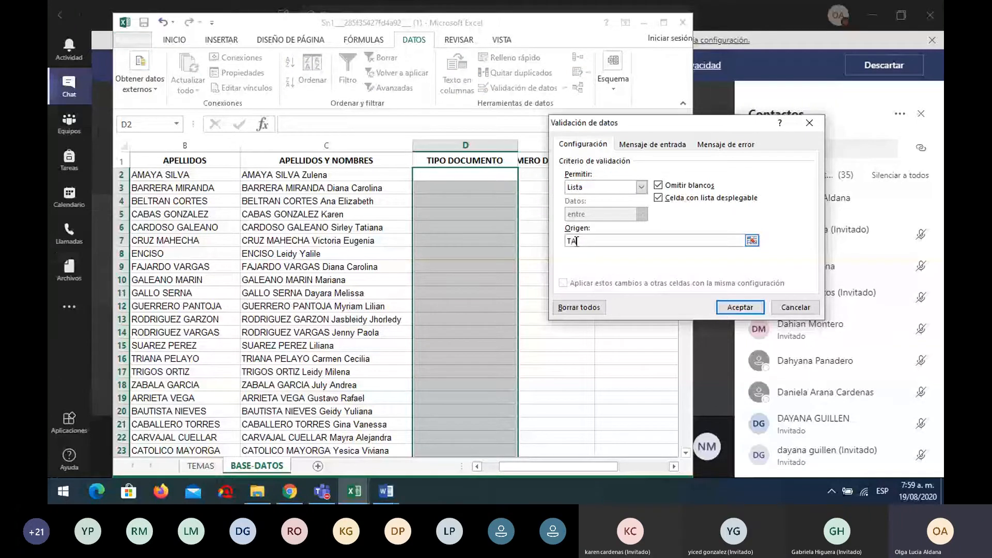
type("RJETA DE IDENT")
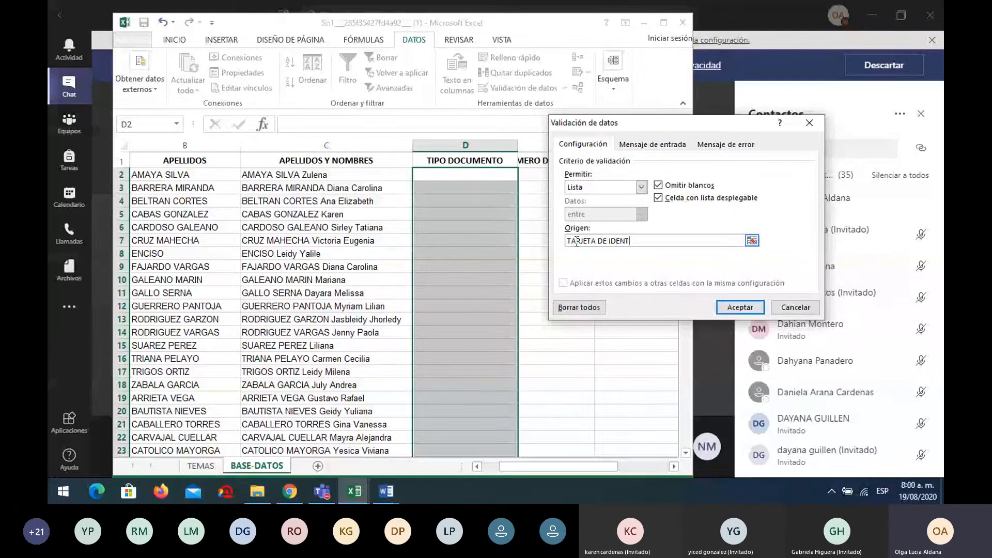
type("IDAD;")
key("Home")
type("REGISTRO")
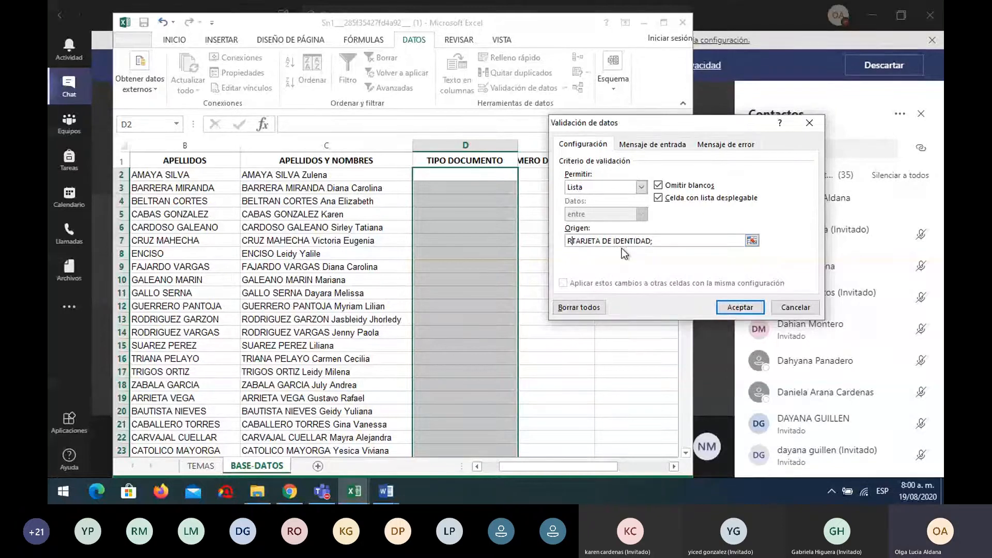
type(" CIVIL")
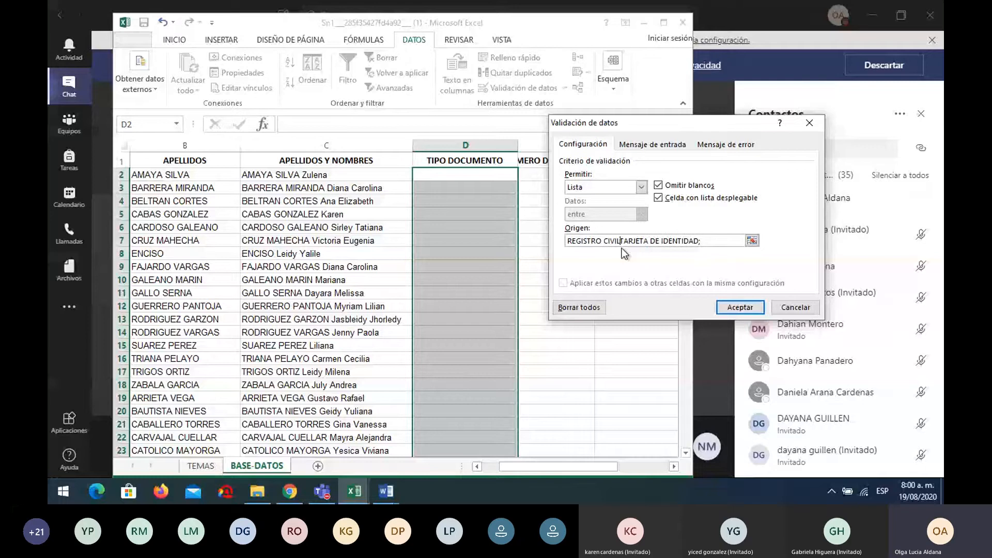
type(";")
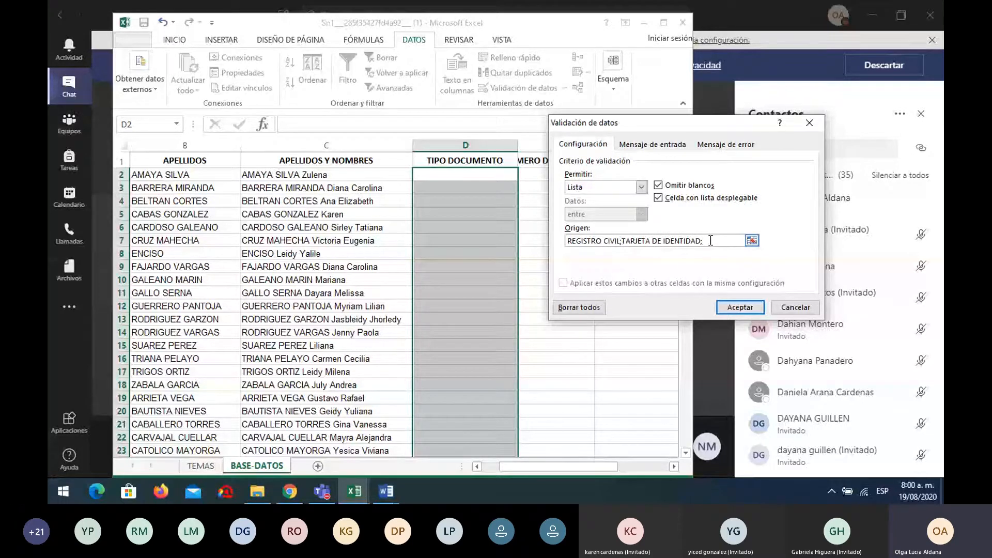
type("CEDU")
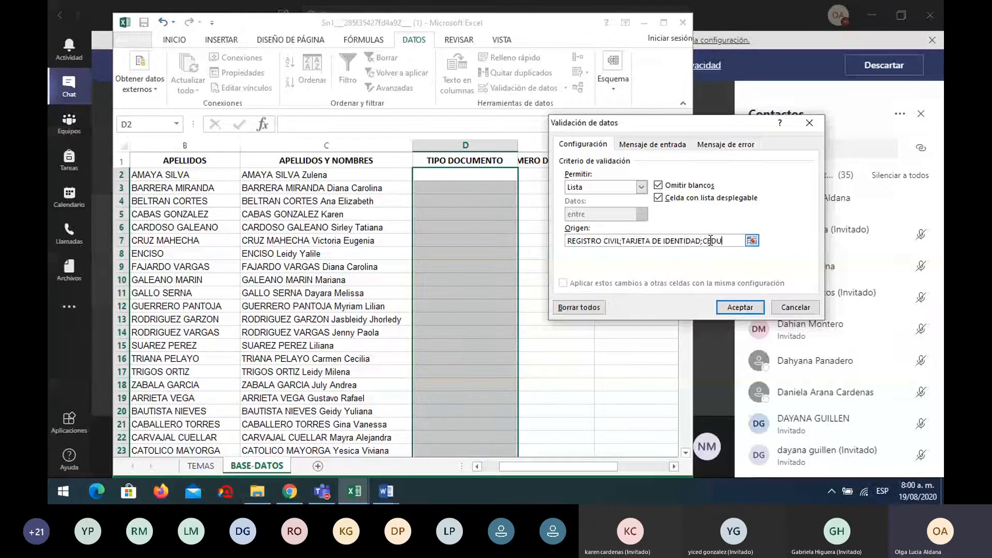
type("LA DE CIUDADA")
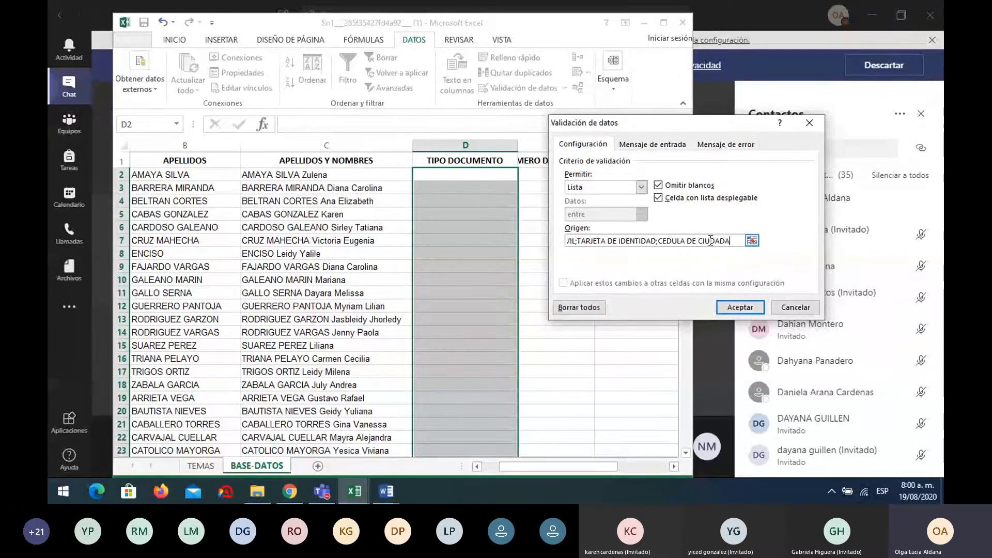
type("NIA")
type(";")
type("CEDULA")
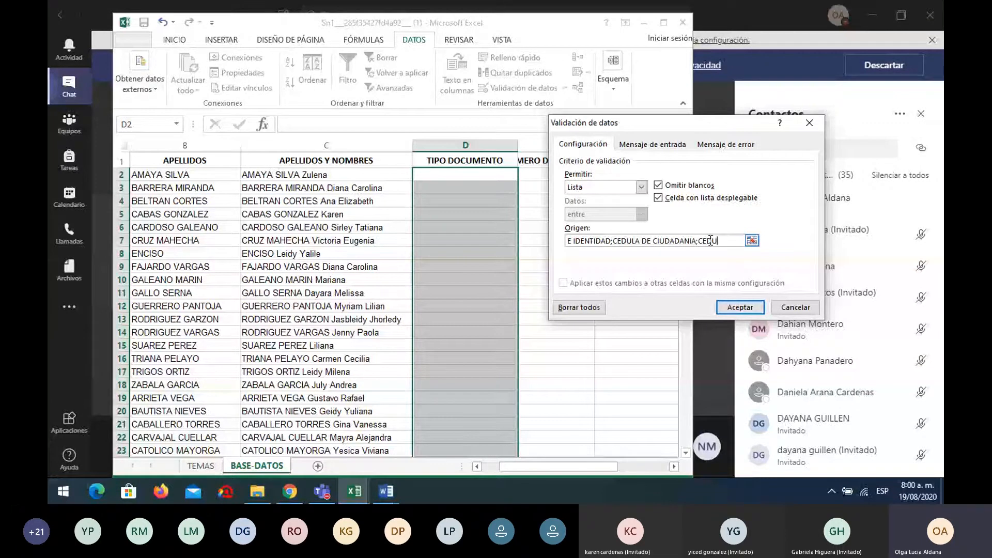
type(" DE EXTRANJERÍA")
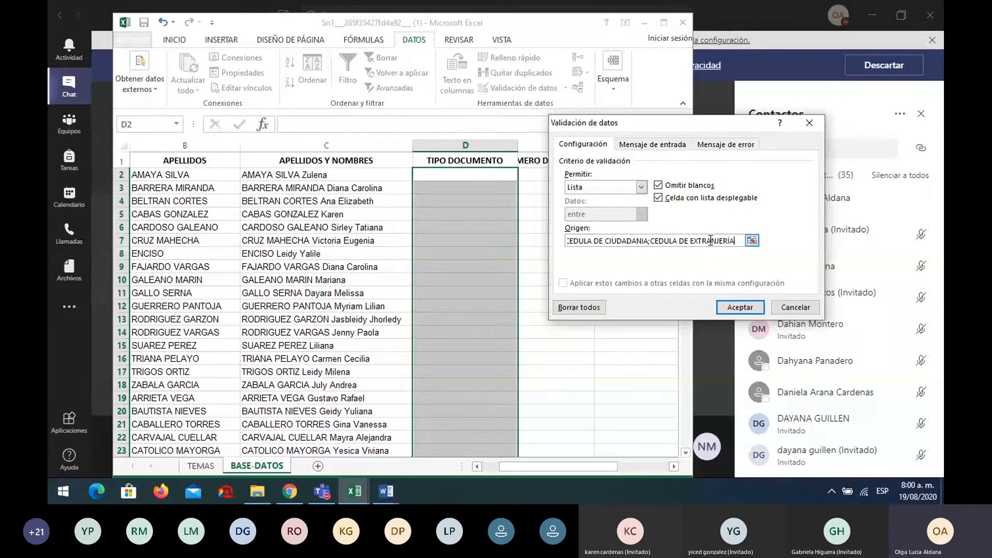
left_click(738, 307)
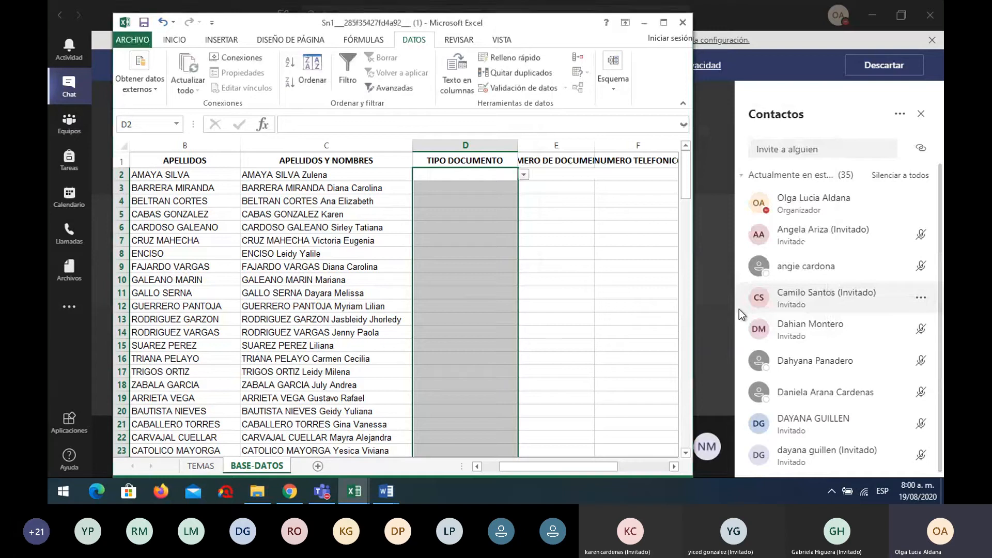
Check the document-type dropdowns on D2, D10, D7 and D16 without picking a value
left_click(477, 174)
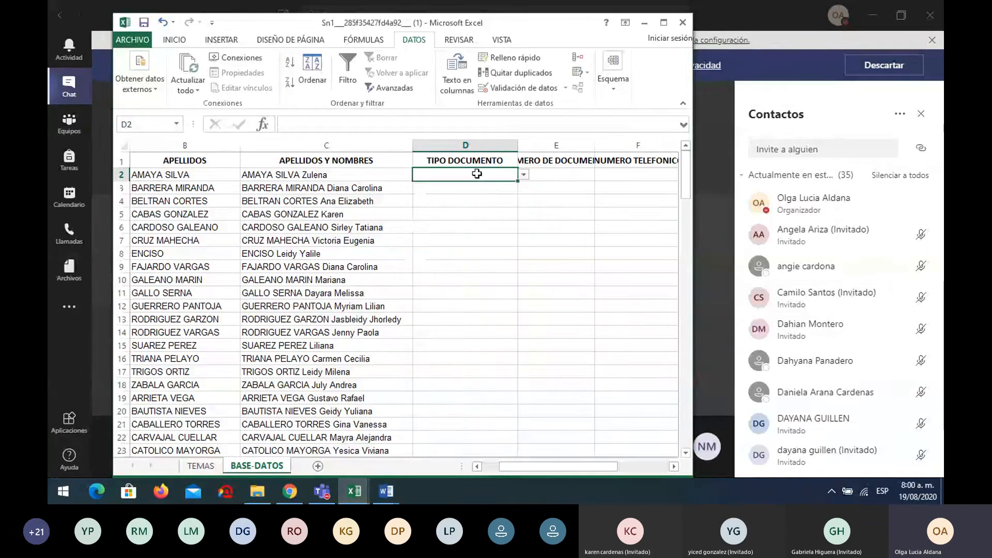
left_click(523, 176)
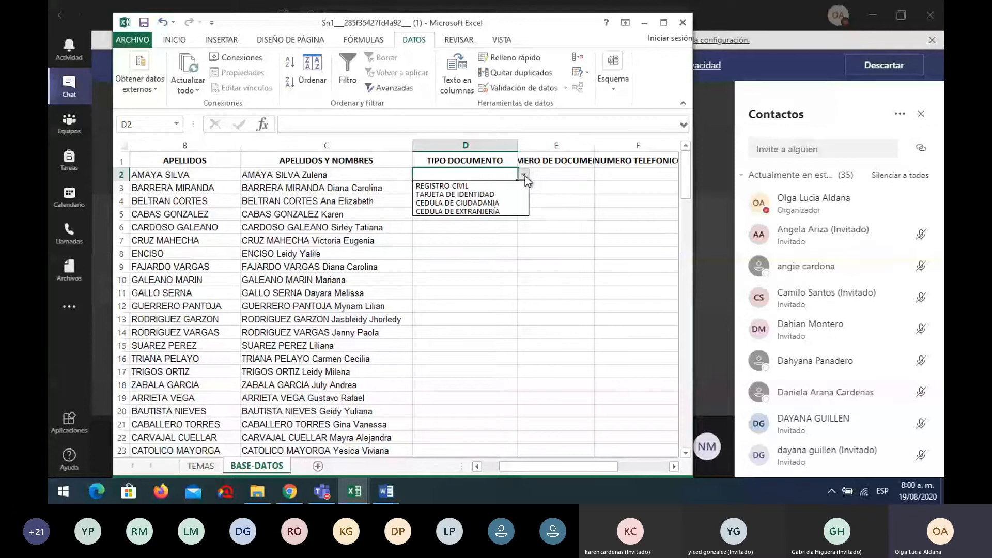
key("Escape")
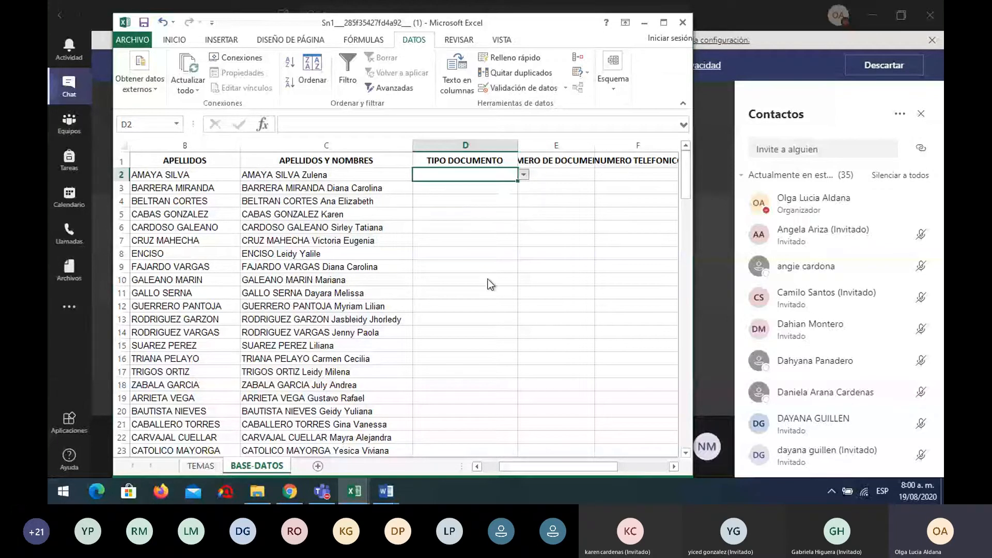
left_click(487, 279)
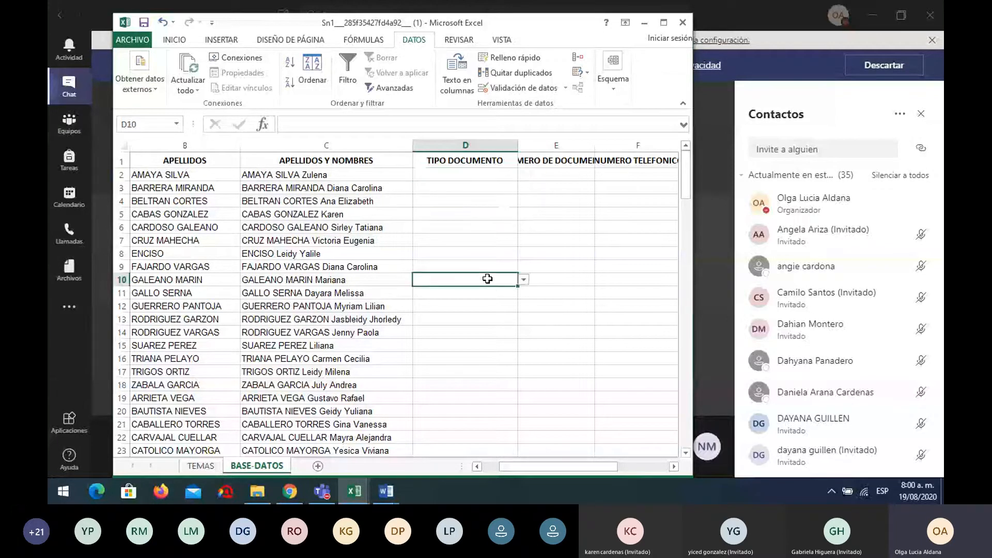
left_click(523, 280)
left_click(526, 283)
left_click(476, 241)
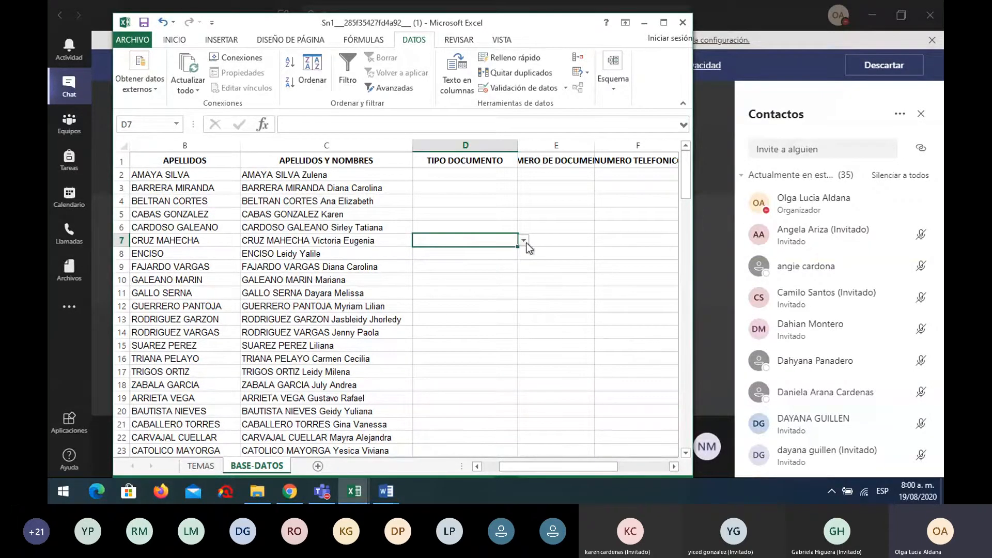
left_click(524, 240)
left_click(504, 332)
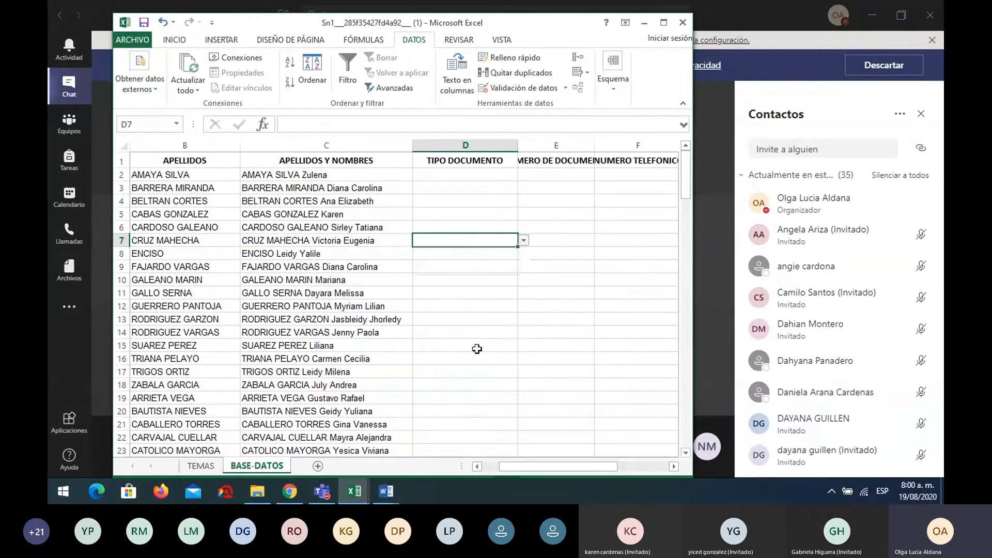
left_click(479, 361)
key("alt+Down")
left_click(481, 329)
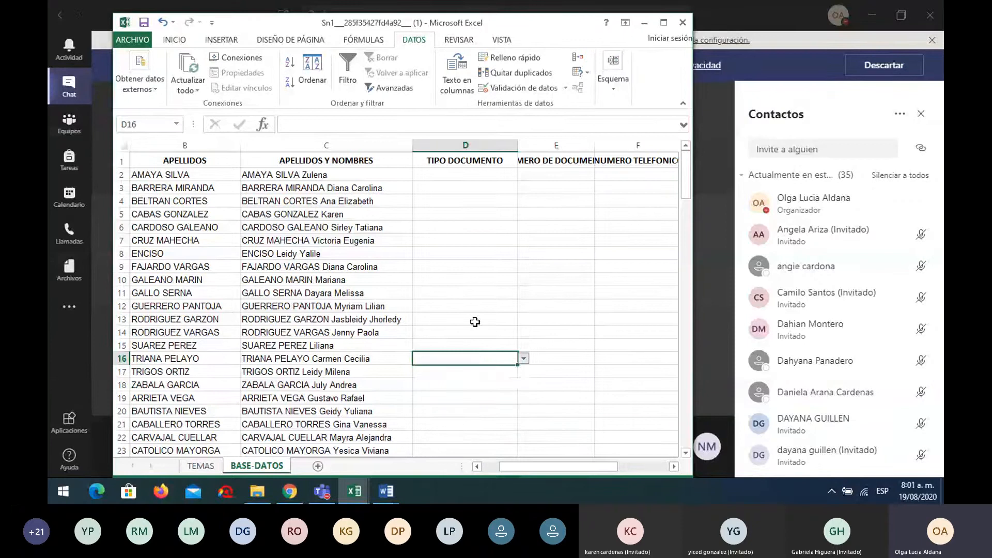
left_click(501, 317)
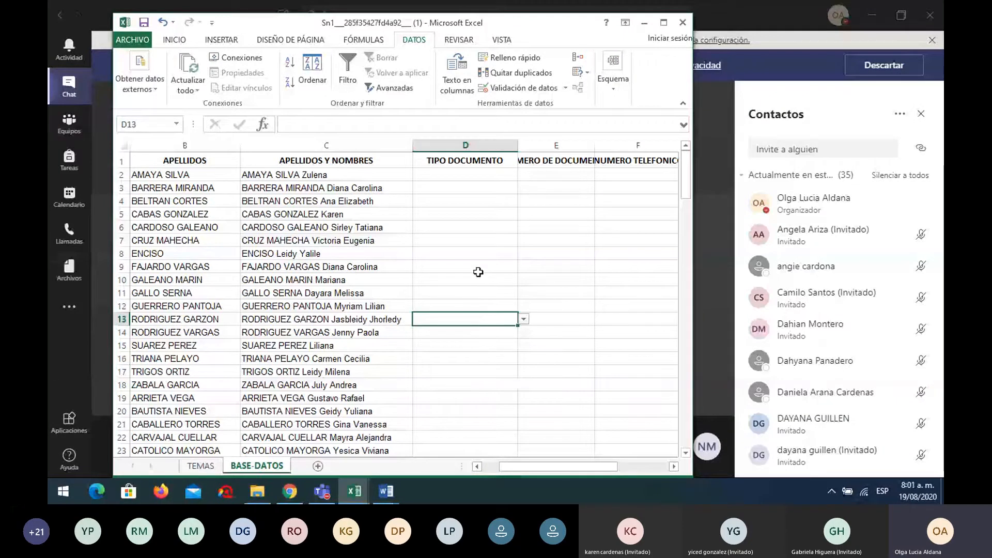
Fill D2–D4 with TARJETA DE IDENTIDAD, CEDULA DE CIUDADANIA and CEDULA DE EXTRANJERÍA from the dropdowns
left_click(511, 175)
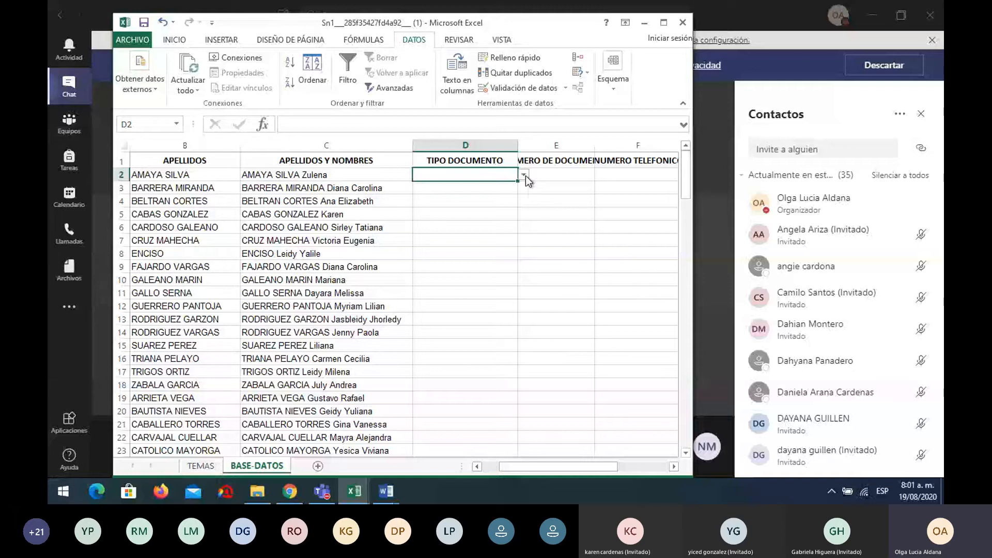
left_click(524, 176)
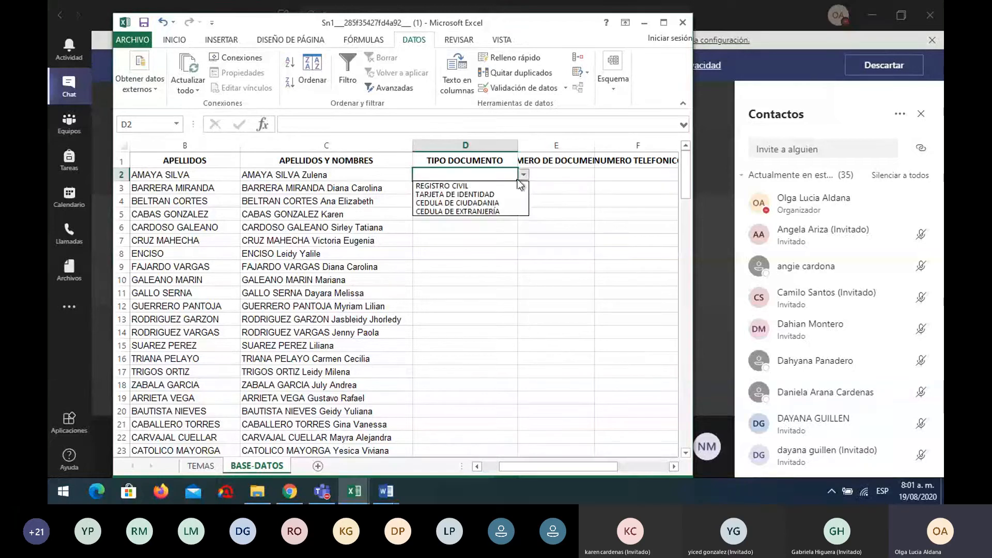
left_click(496, 195)
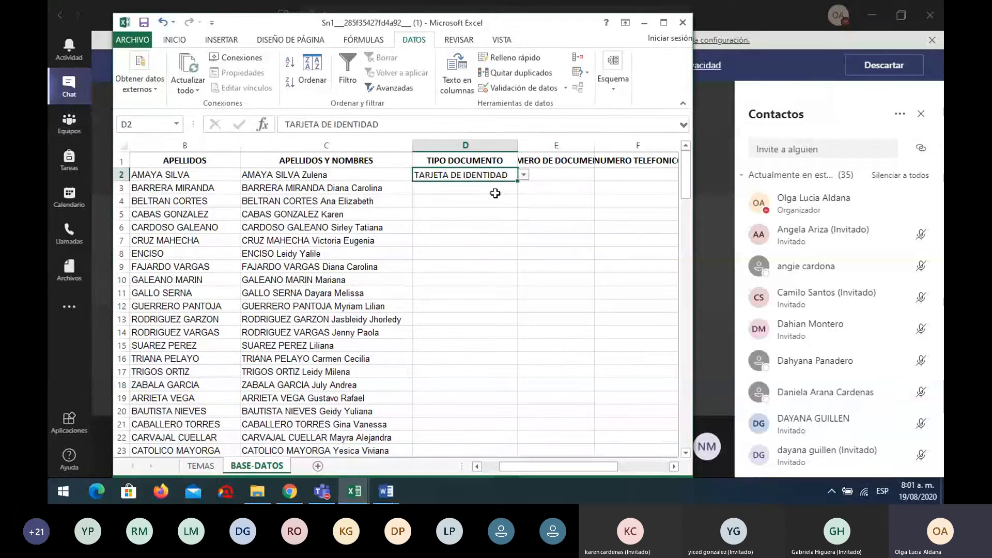
left_click(494, 190)
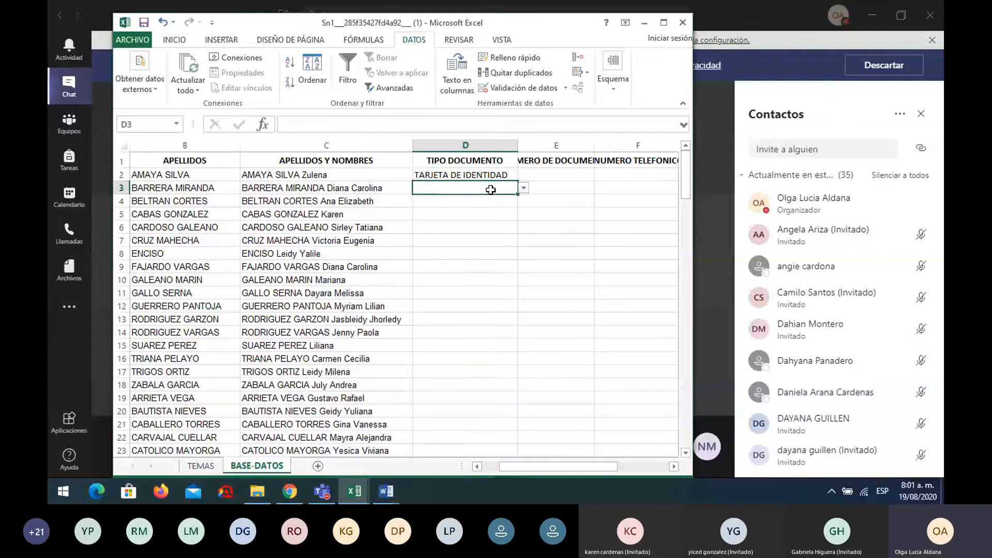
left_click(523, 189)
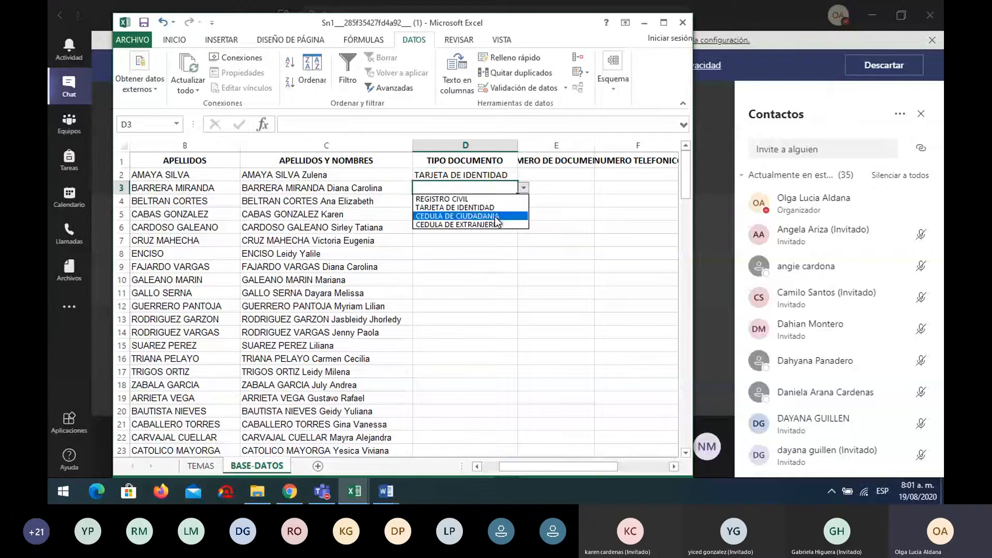
left_click(496, 216)
left_click(496, 201)
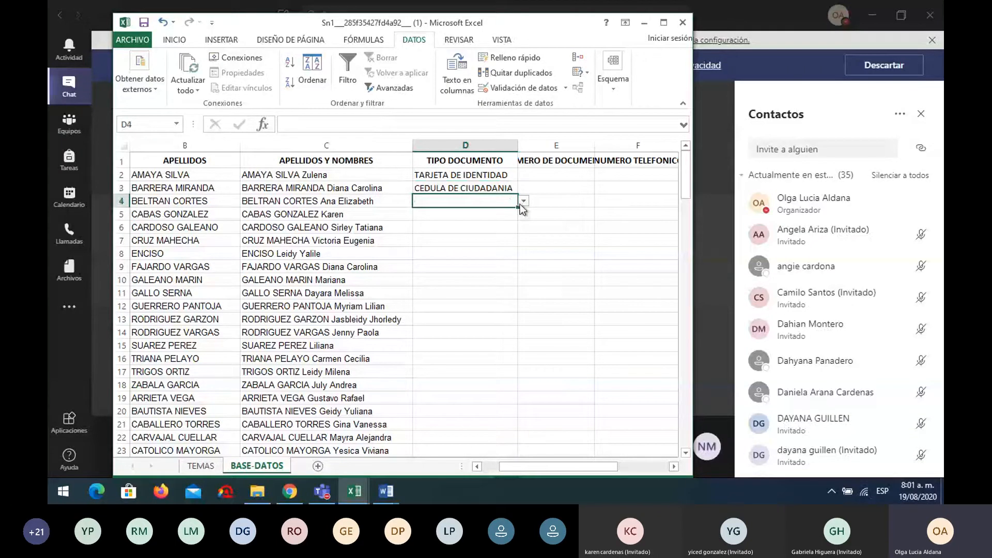
left_click(523, 202)
left_click(498, 235)
left_click(498, 214)
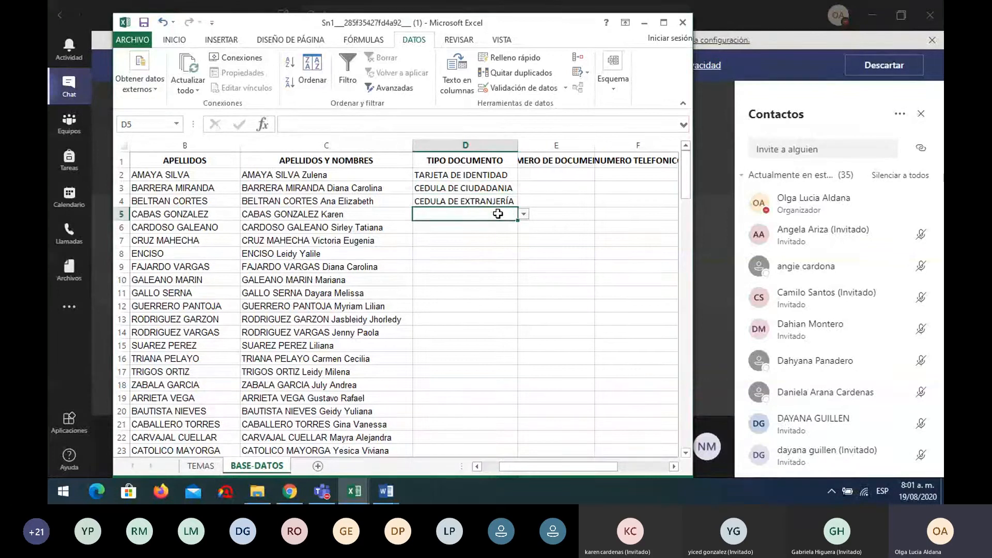
left_click(494, 174)
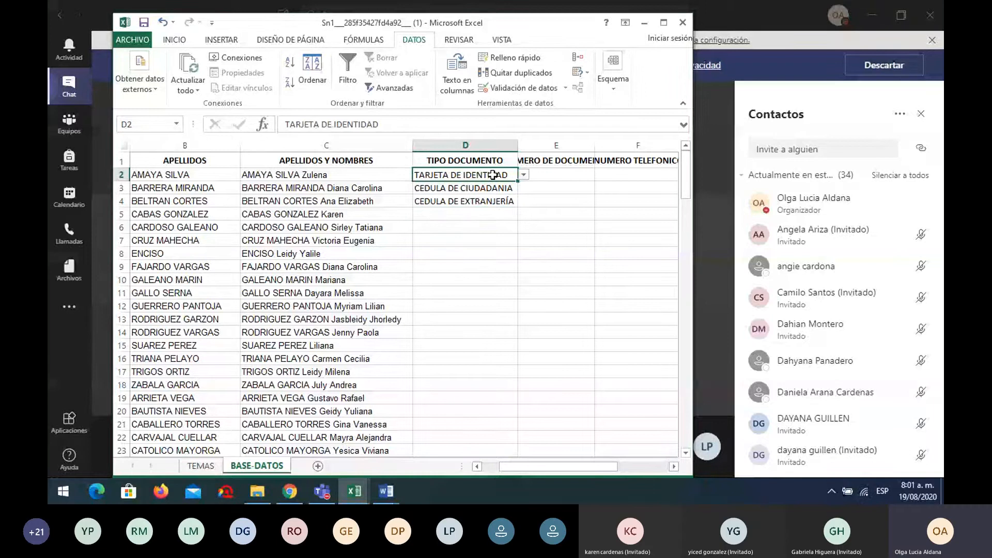
type("TI")
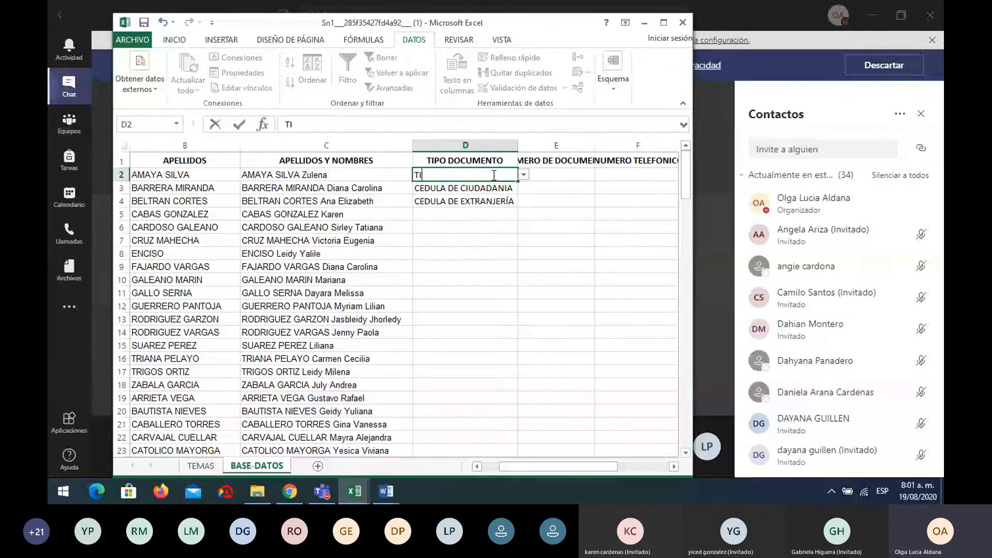
key("Return")
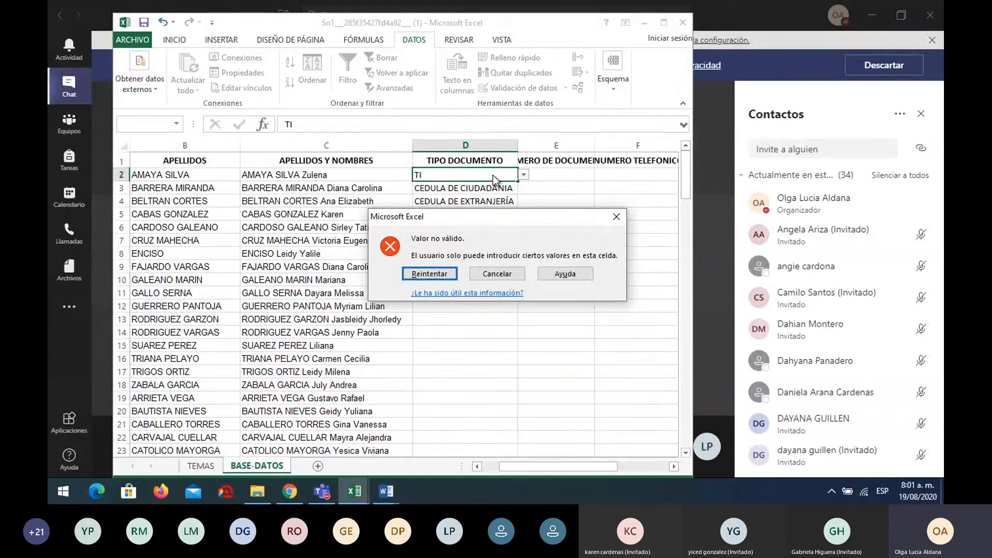
left_click(445, 274)
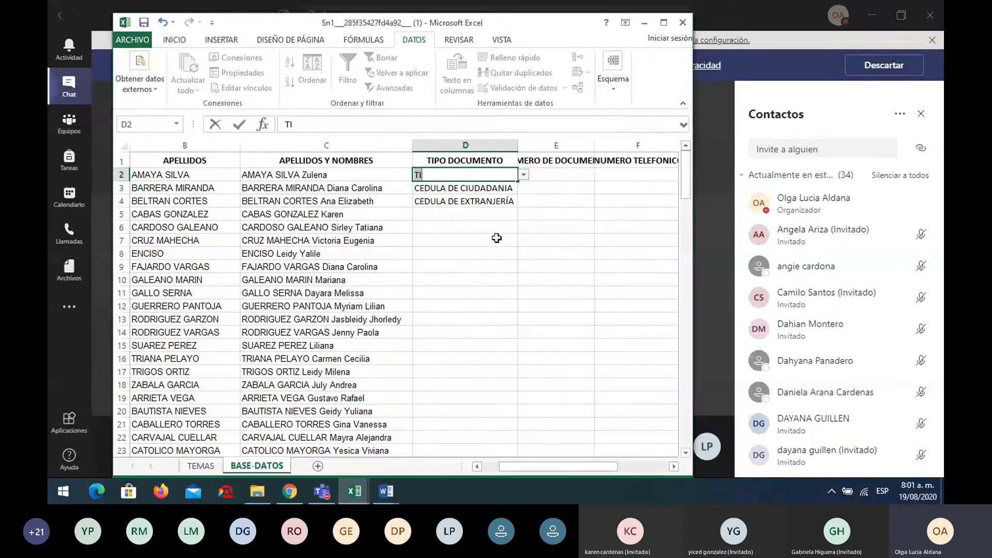
left_click(525, 176)
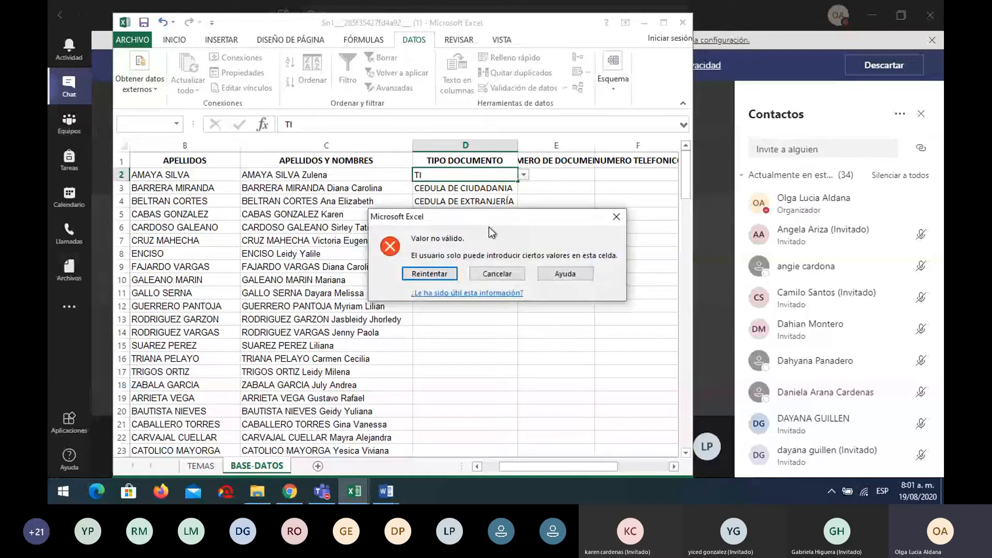
left_click(496, 274)
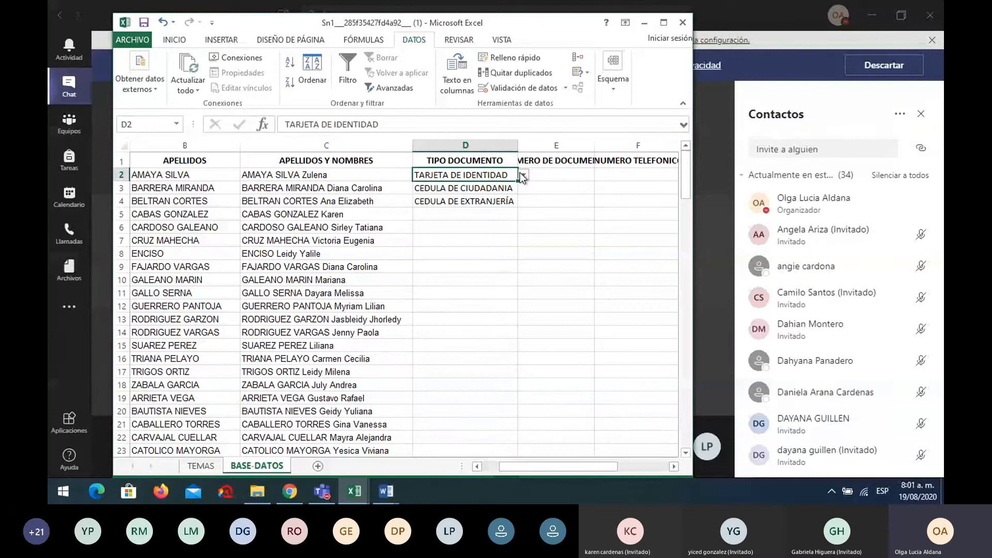
Add the input message 'Registrar sólo los valores de la lista' to D2's validation
left_click(509, 88)
left_click(652, 144)
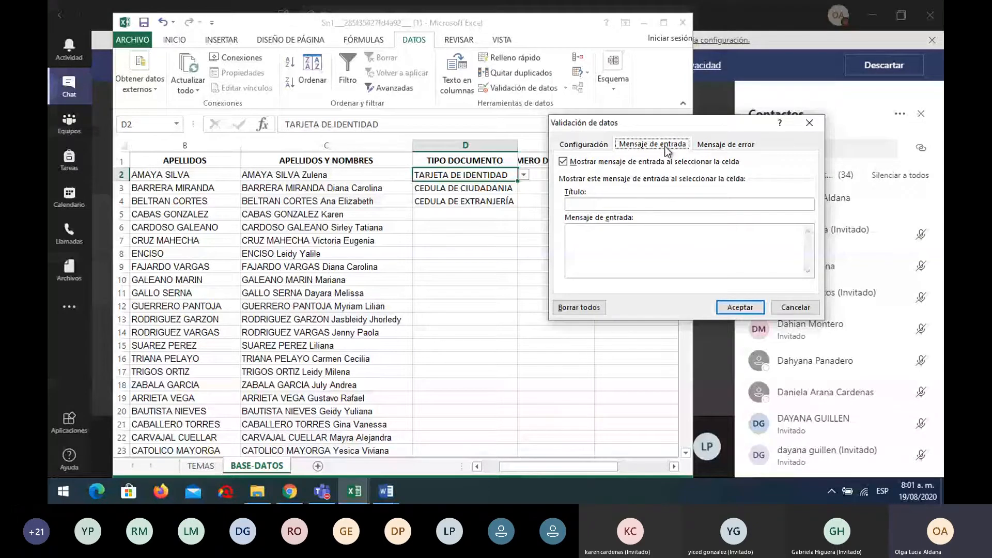
left_click(644, 248)
type("s")
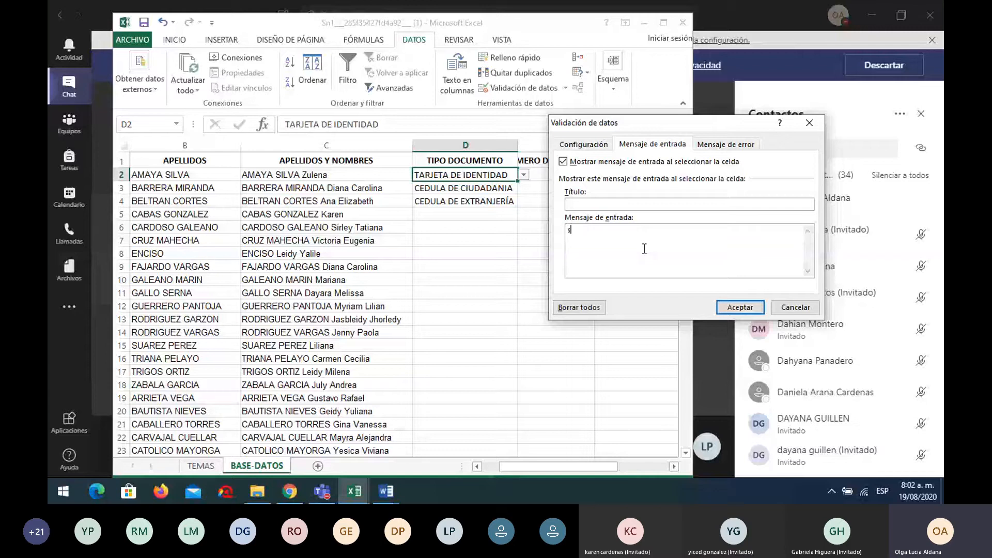
key("BackSpace")
type("Registrar s")
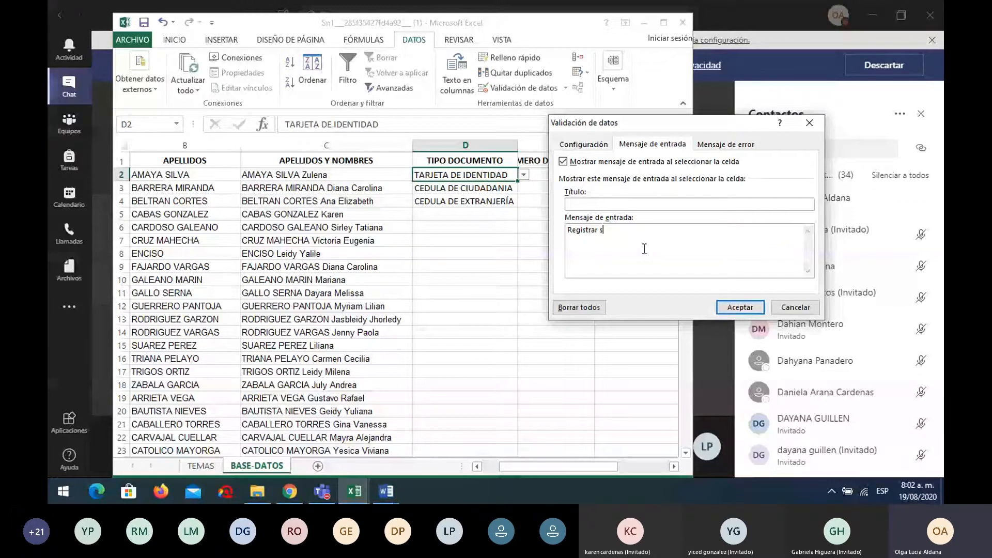
type("ólo los valores de la lista")
Add the error message 'No insista' and apply the validation
left_click(714, 147)
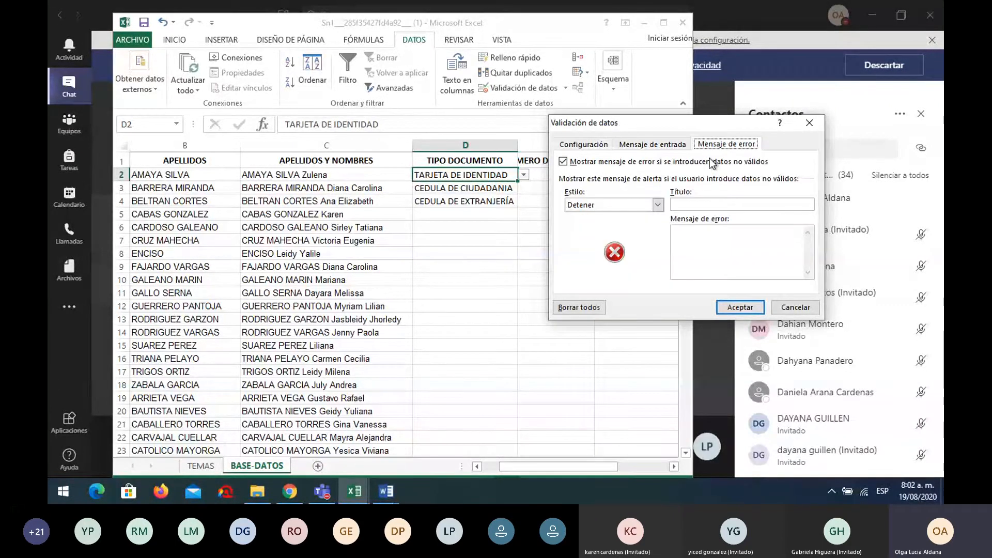
left_click(695, 252)
type("No ins")
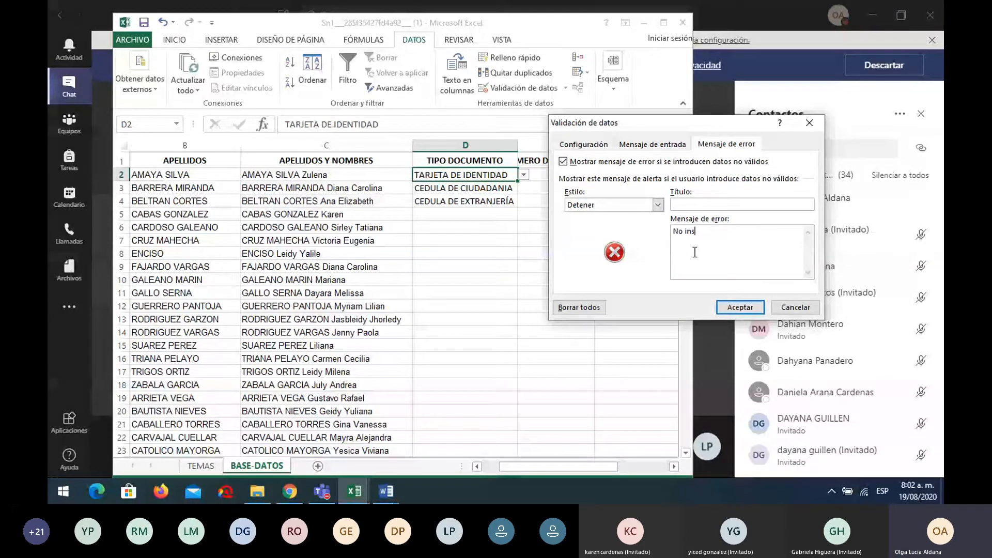
type("isit")
key("BackSpace")
key("BackSpace")
type("ta")
left_click(746, 311)
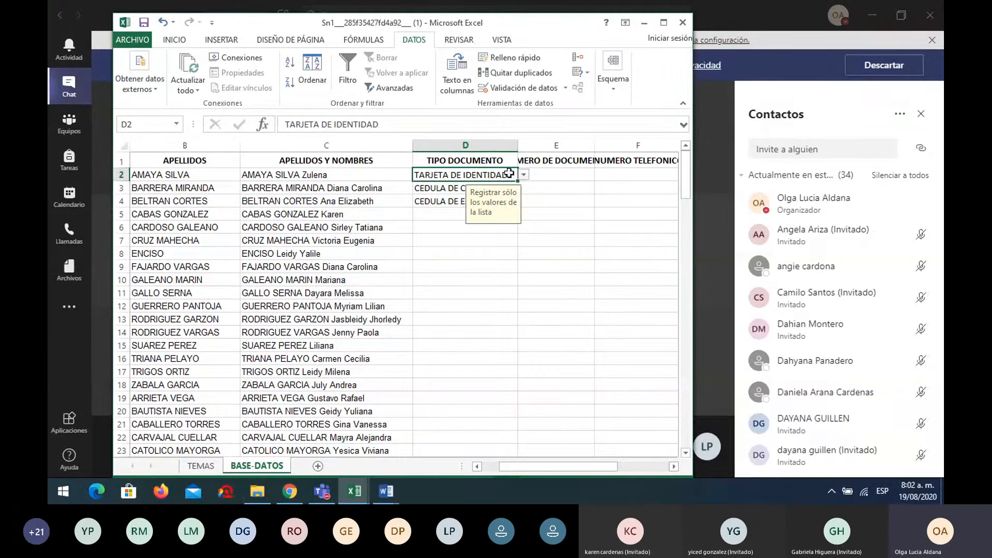
Test the error message by entering 'ti' in D2, then cancel the rejected entry
type("t")
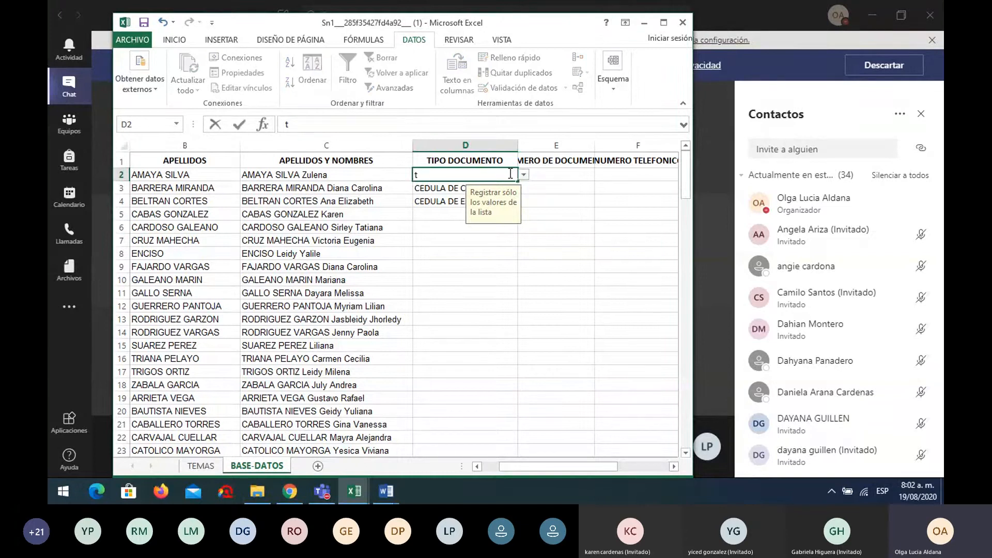
type("i")
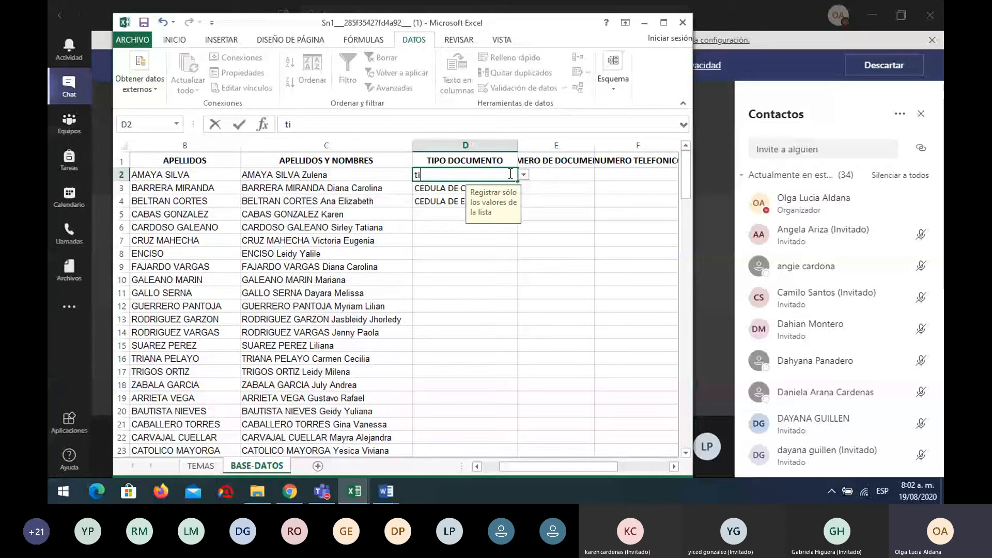
key("Return")
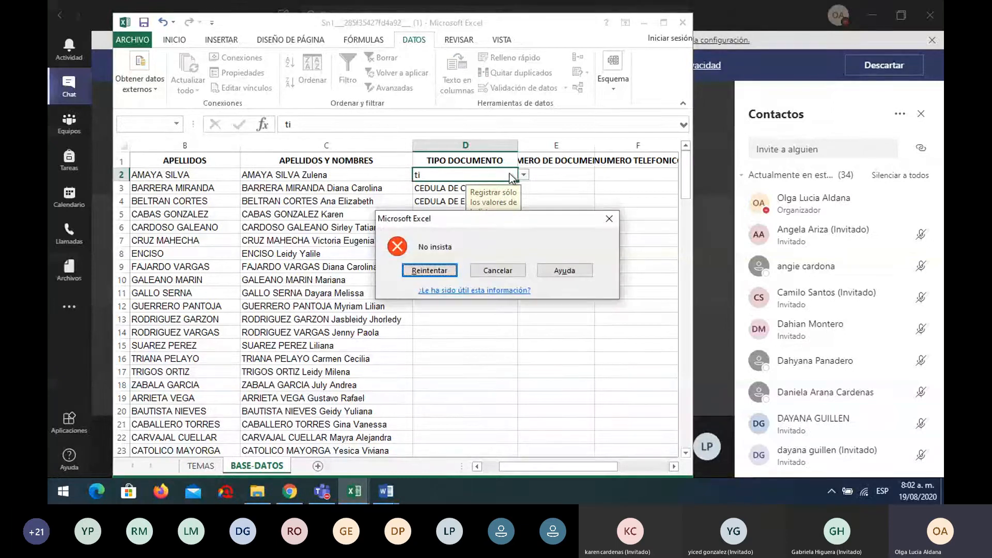
left_click(499, 272)
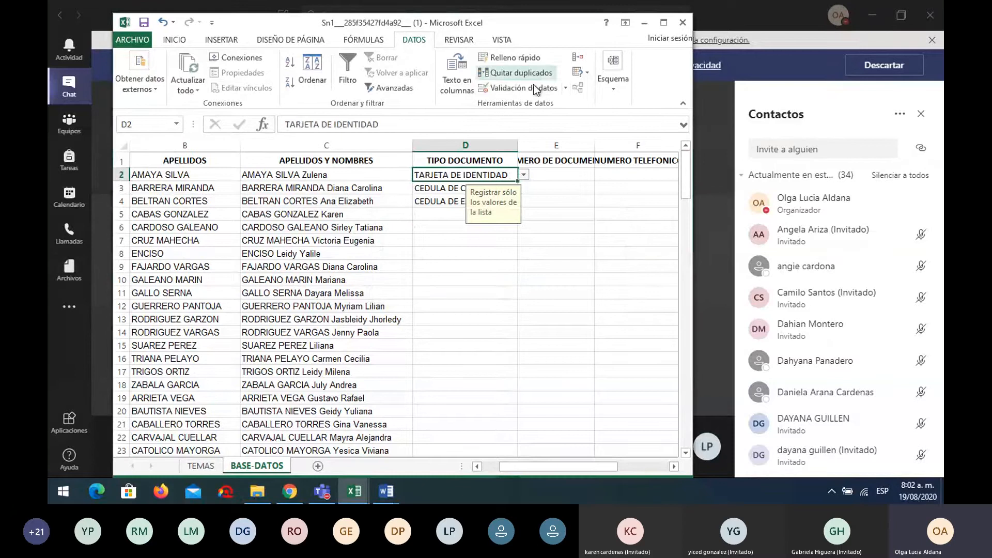
Delete the Mensaje de entrada text from D2's validation and confirm
left_click(535, 88)
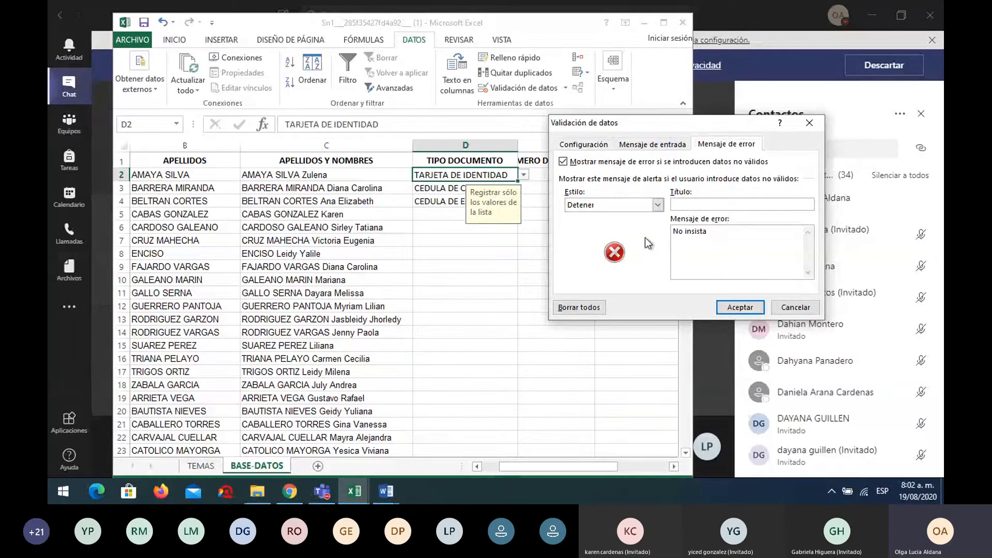
left_click(651, 144)
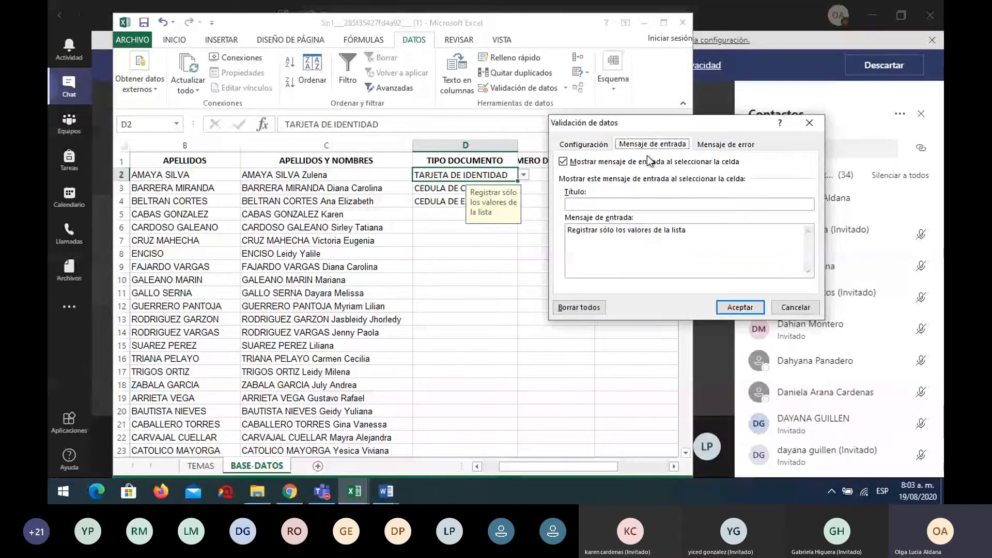
left_click_drag(686, 230, 563, 229)
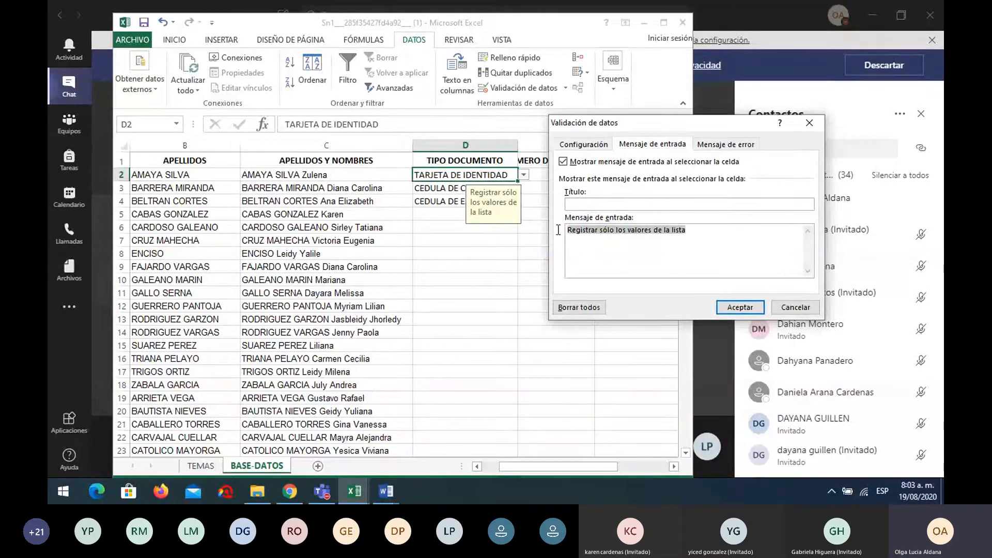
key("BackSpace")
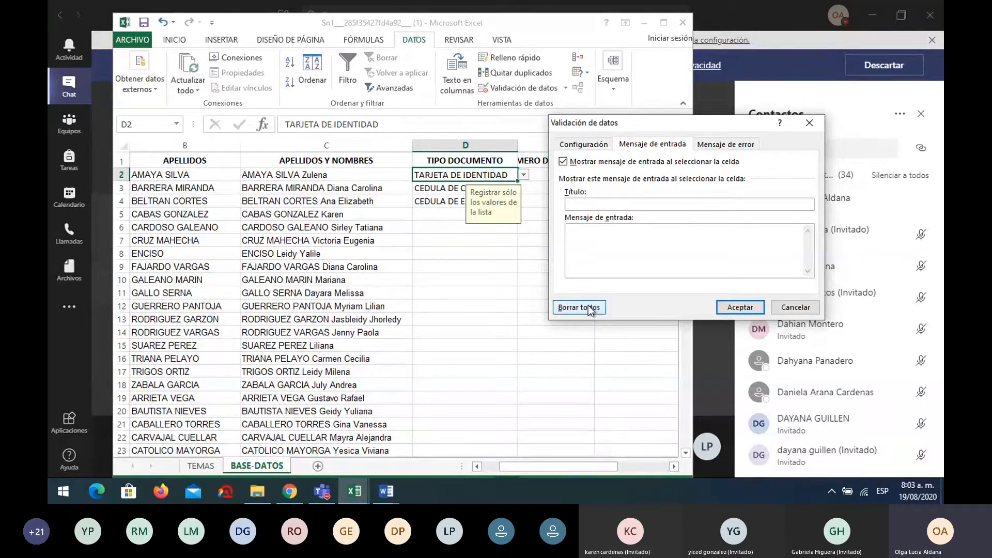
left_click(730, 310)
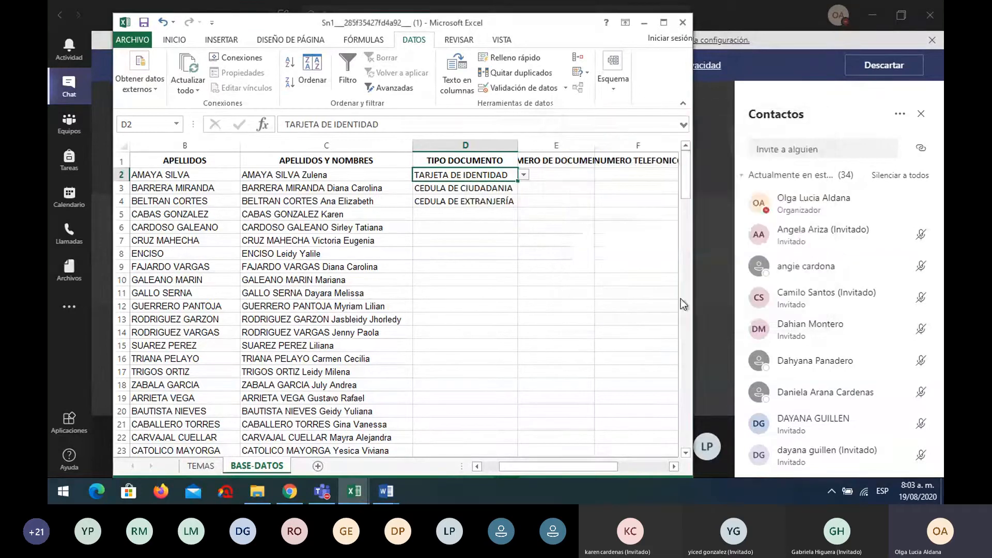
Verify D2 no longer shows a message and clear the leftover entries in H5:H8
left_click(499, 238)
left_click(496, 176)
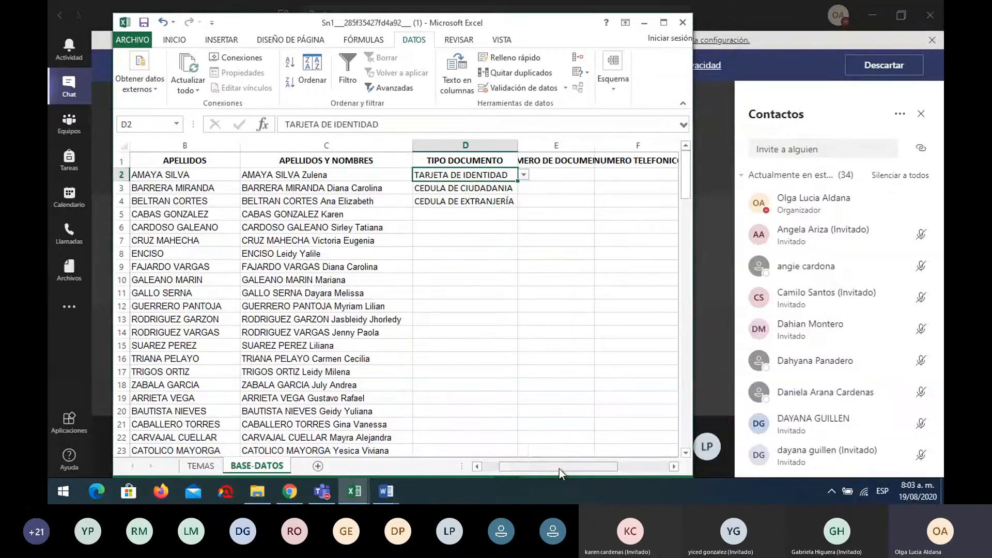
left_click_drag(559, 469, 594, 472)
left_click_drag(510, 214, 517, 251)
key("Delete")
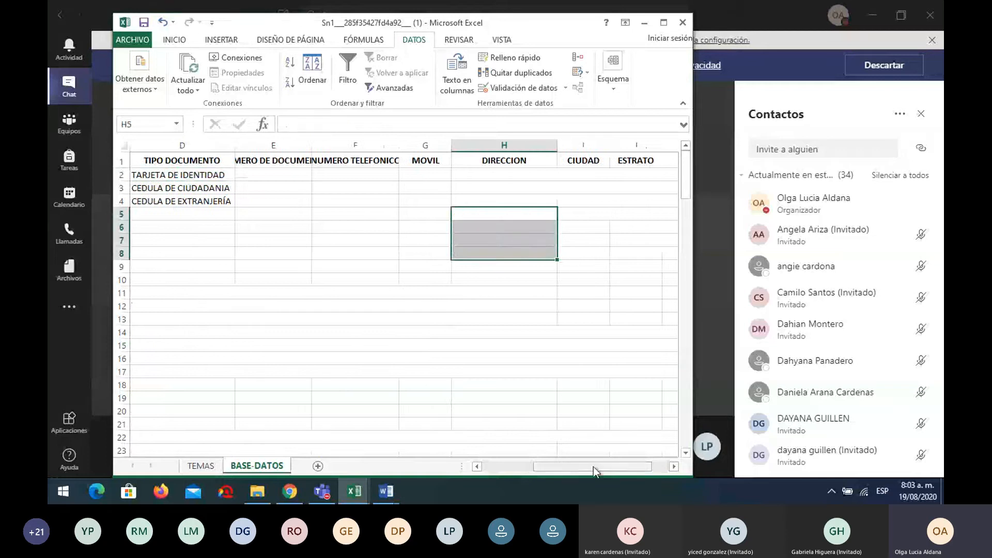
left_click_drag(593, 467, 605, 465)
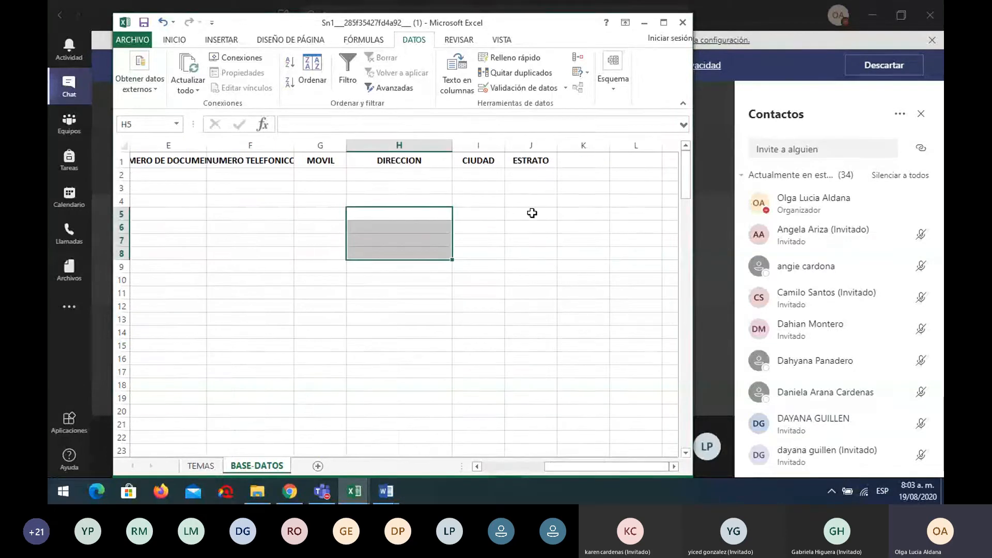
Restrict J2 to a List with source 1;2;3;4;5;6 and open its dropdown
left_click(536, 176)
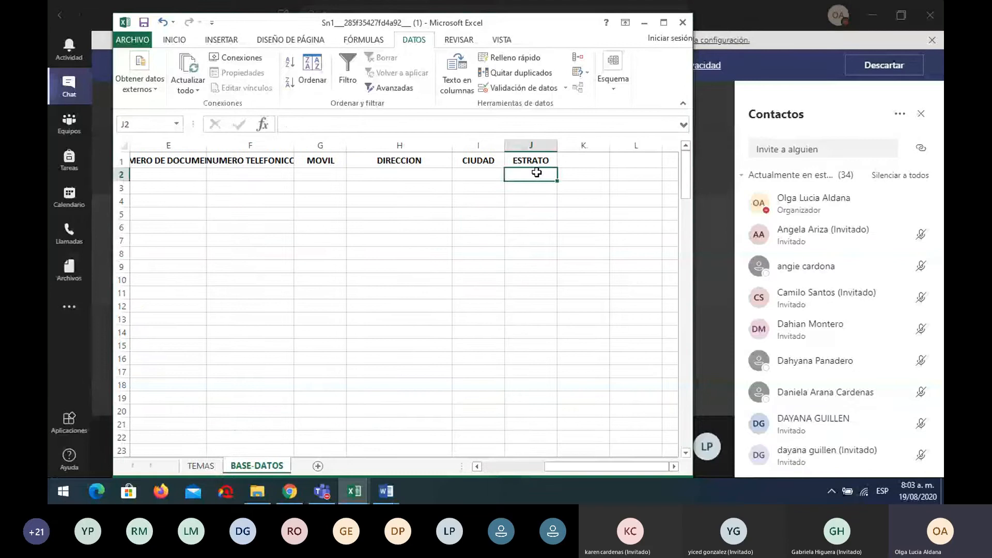
left_click(507, 87)
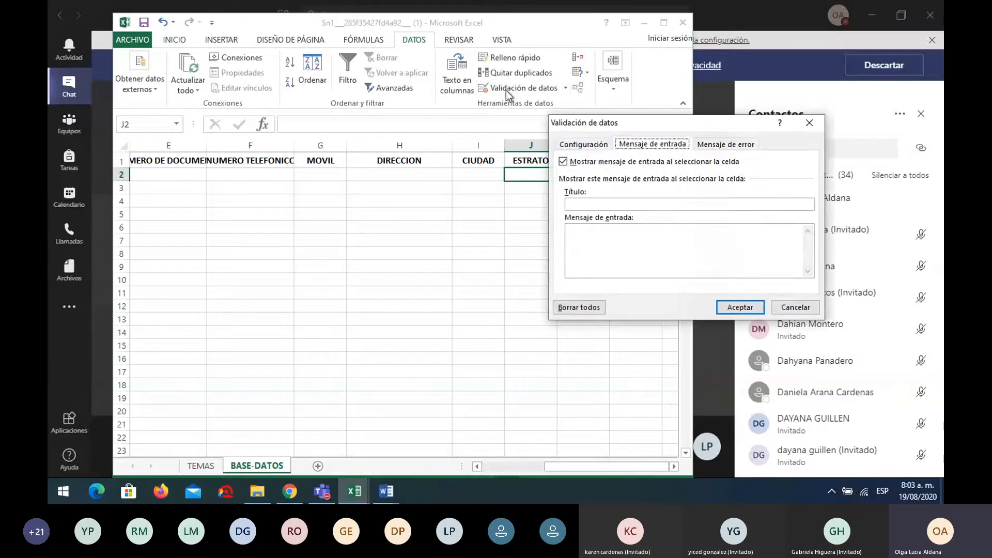
left_click(595, 148)
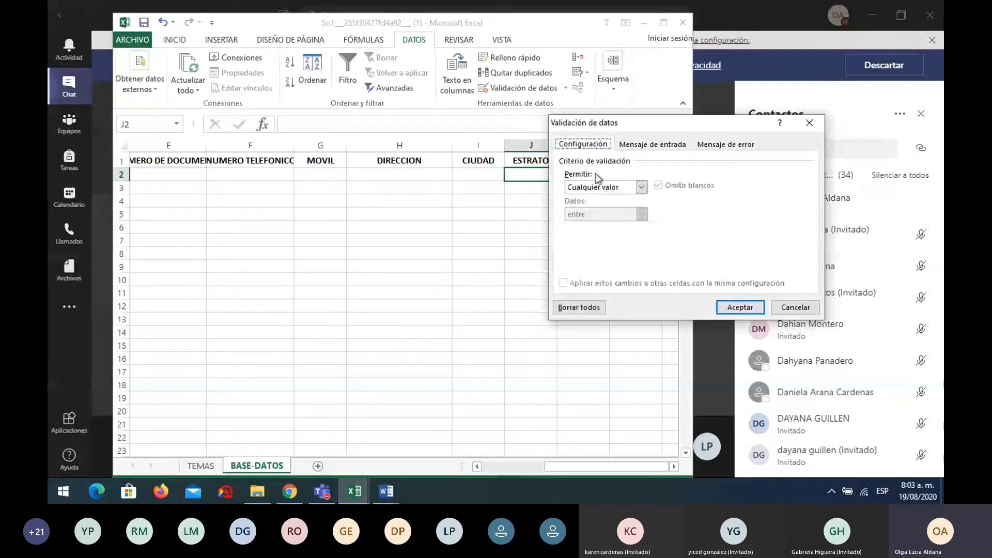
left_click(640, 187)
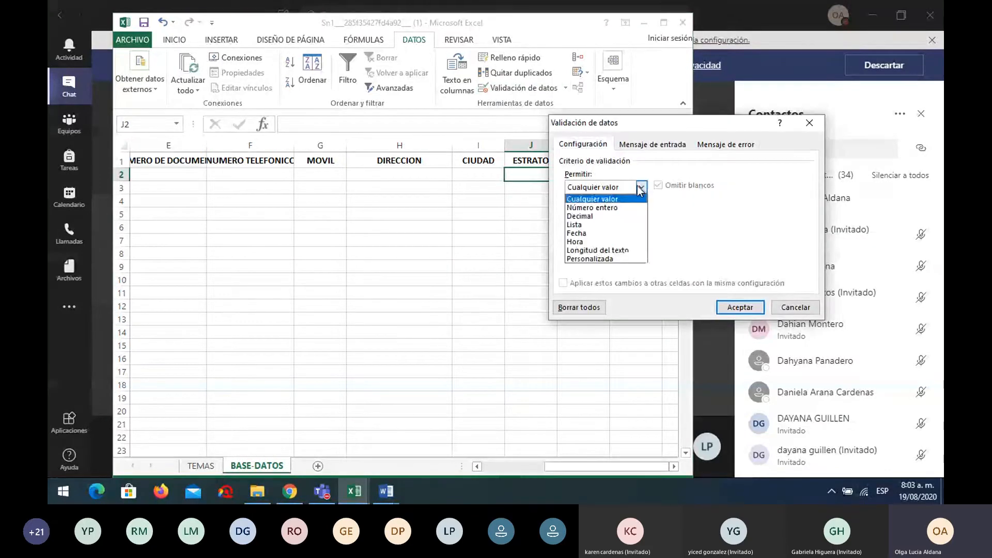
left_click(616, 228)
left_click(600, 244)
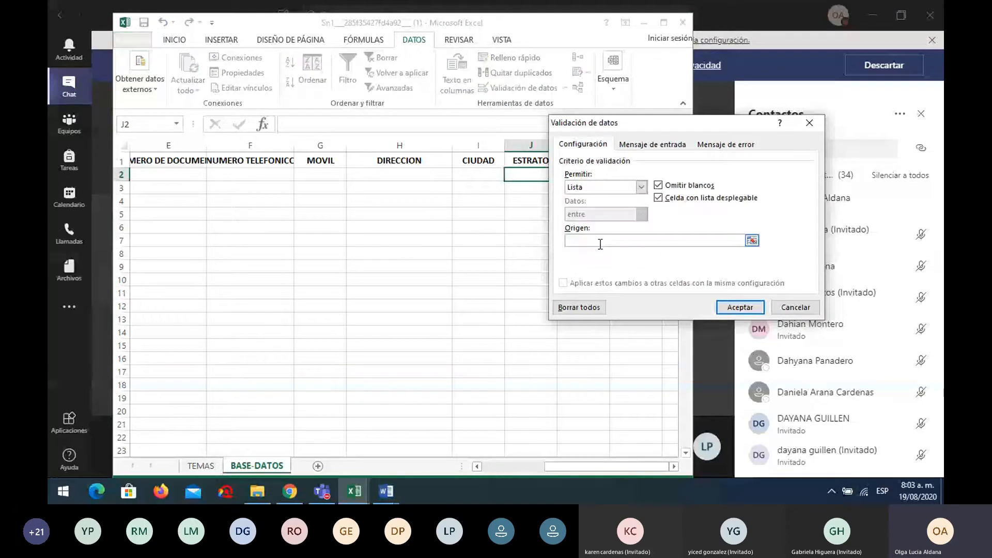
type("1;2;3;4;5;6")
left_click(741, 309)
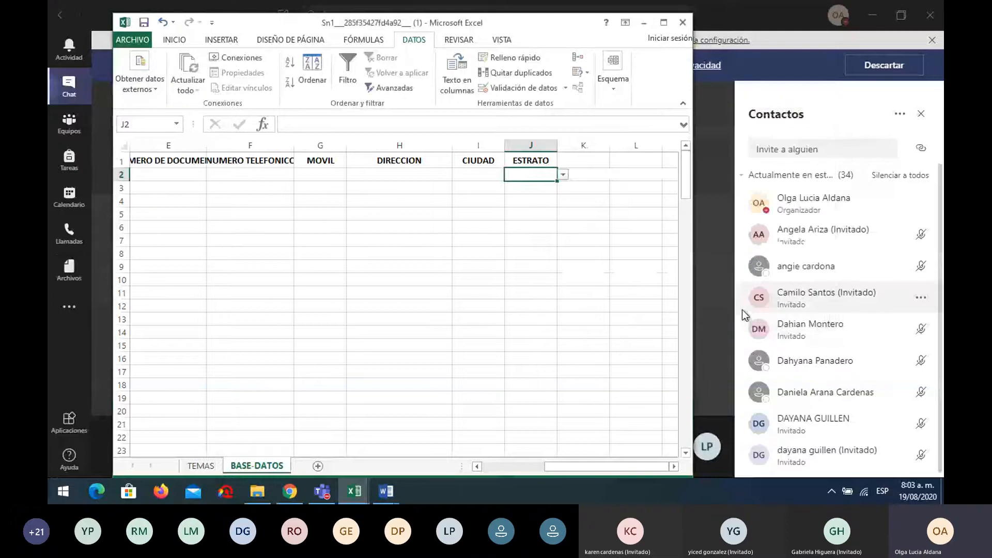
left_click(563, 175)
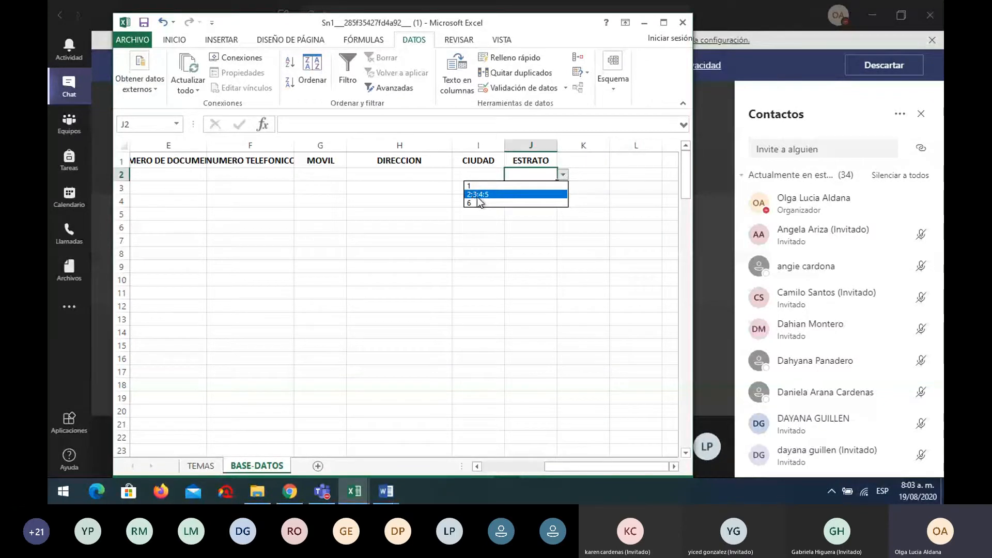
Replace the colons in J2's list source with semicolons so it reads 1;2;3;4;5;6
left_click(551, 93)
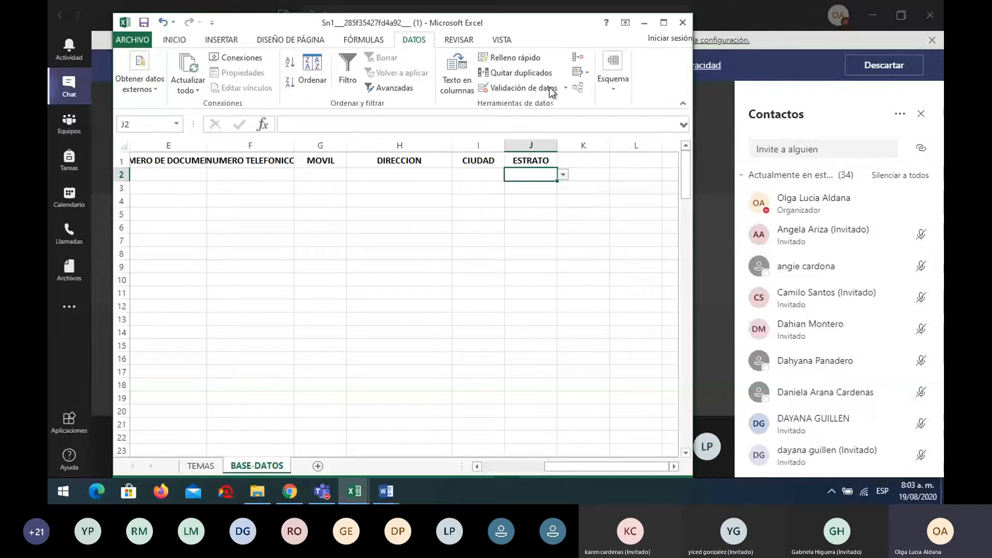
left_click(551, 93)
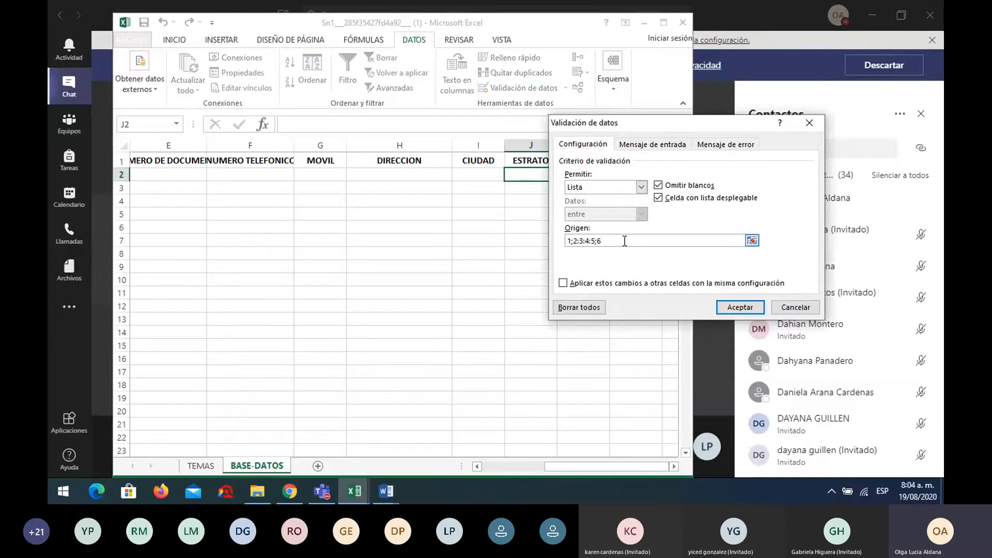
left_click(583, 241)
type(";")
key("Right")
key("Right")
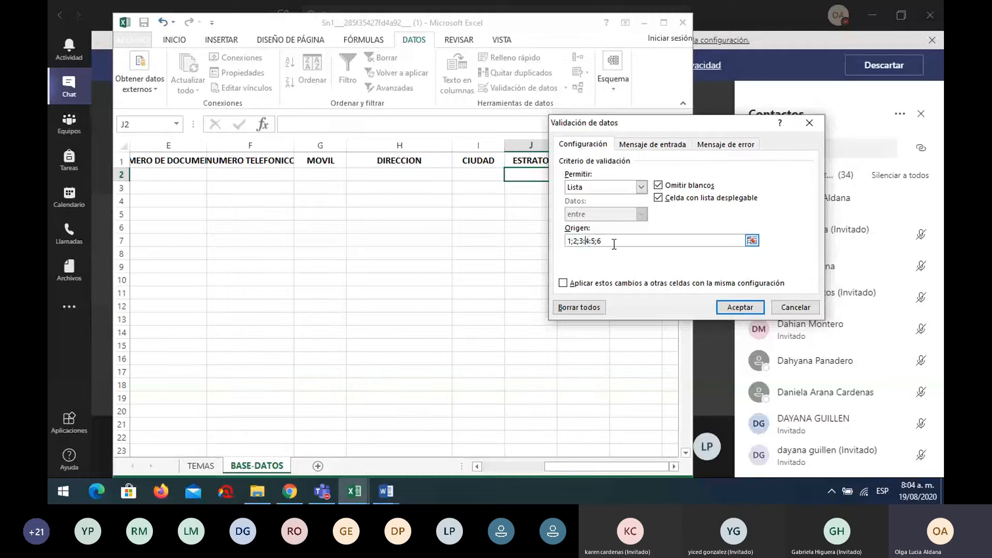
key("BackSpace")
type(";")
left_click(591, 240)
key("BackSpace")
type(";")
left_click(730, 307)
Pick 3 from J2's ESTRATO dropdown
left_click(563, 176)
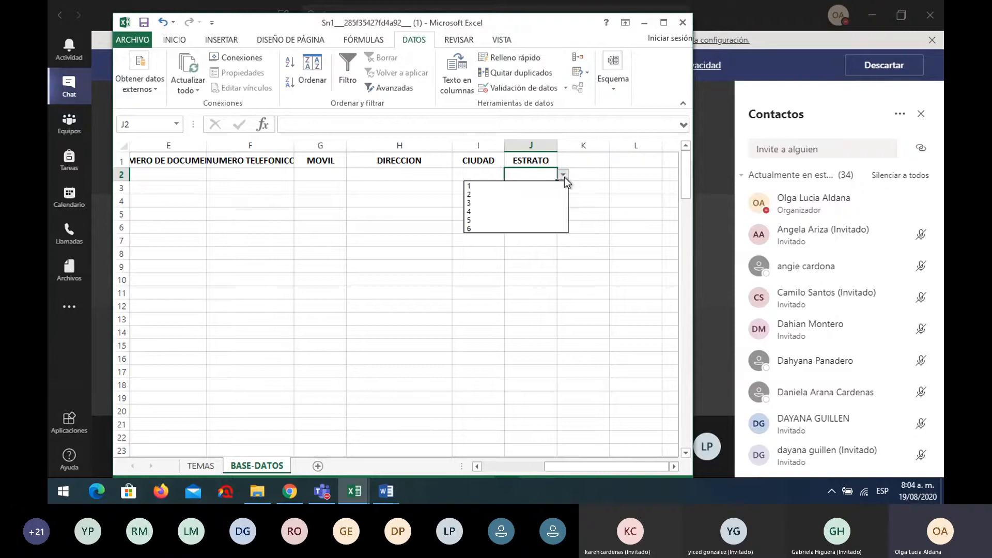
left_click(481, 200)
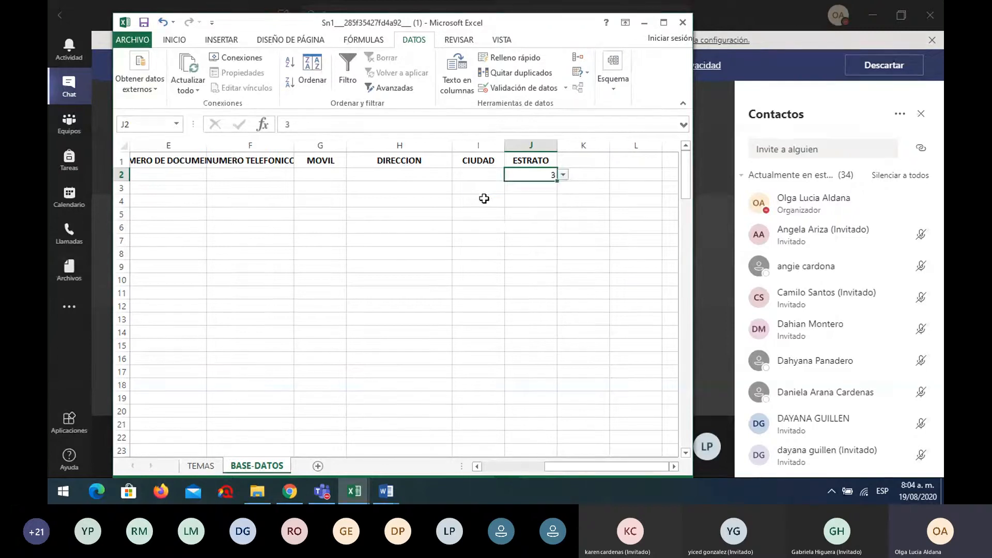
left_click_drag(596, 468, 563, 467)
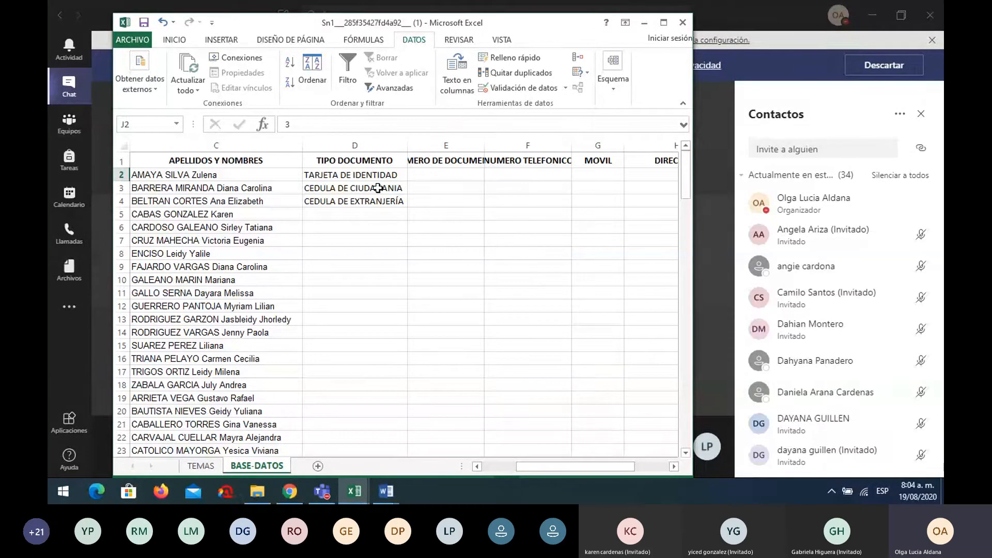
Type a sample document number into E2, retyping it after a mistaken first entry
left_click(445, 177)
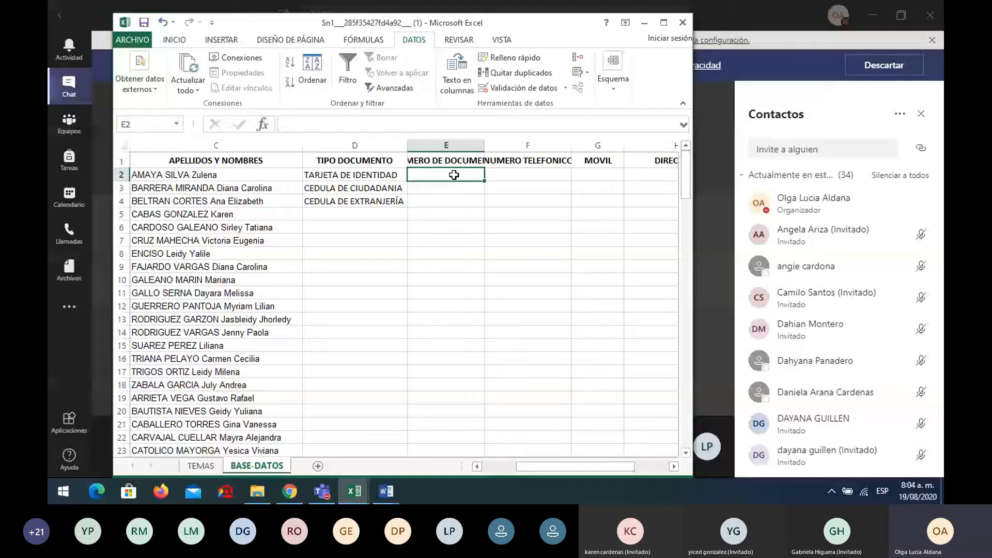
type("5298")
key("BackSpace")
key("BackSpace")
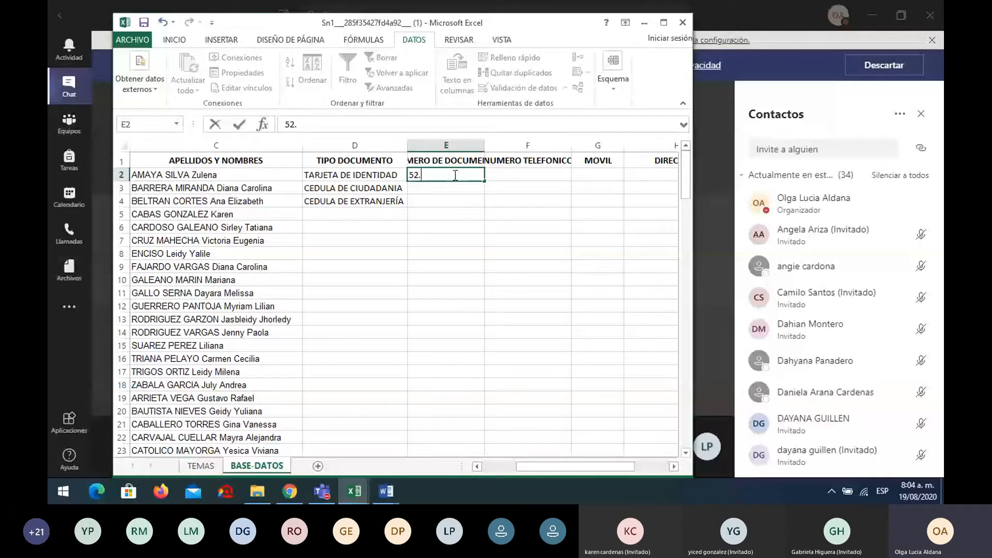
type(".876")
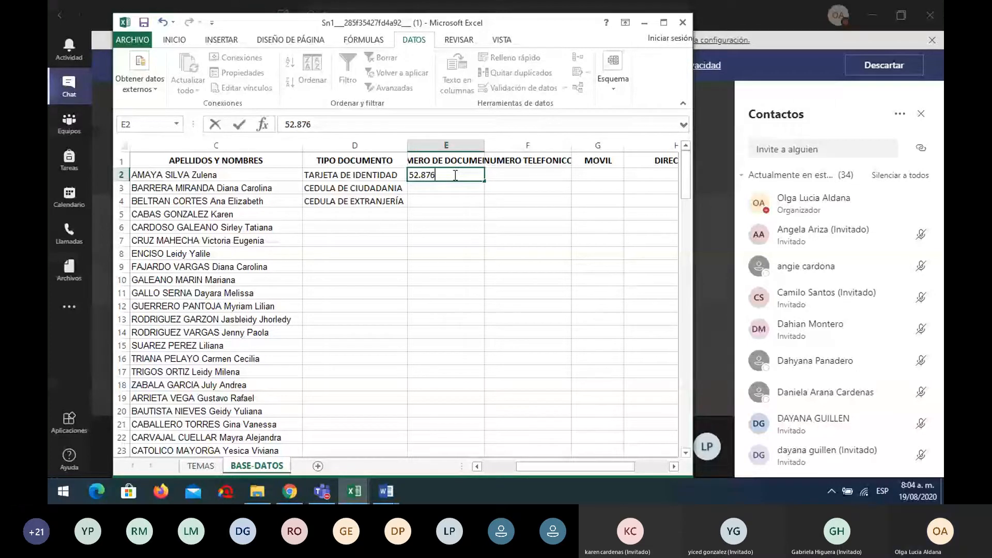
type("987")
key("Return")
left_click(479, 174)
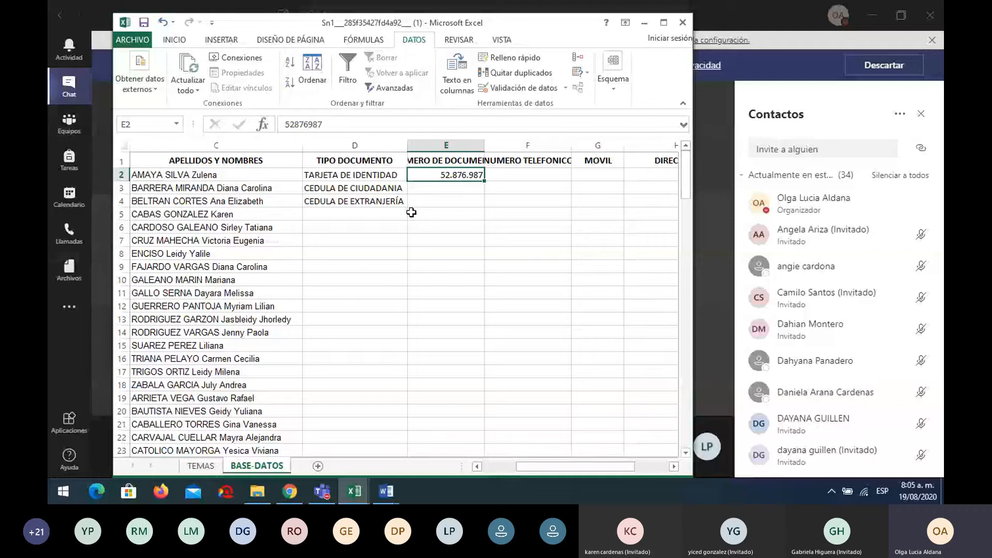
type("2345")
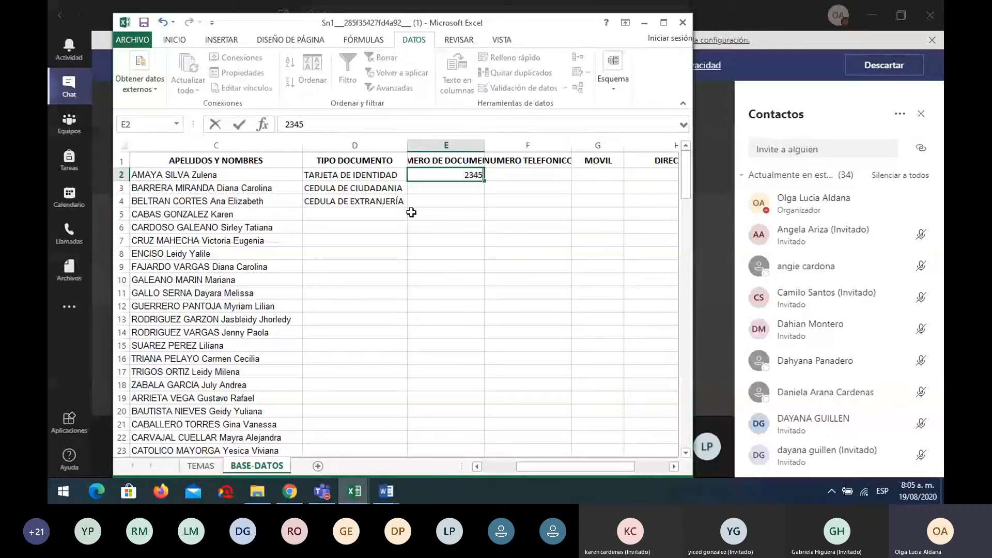
type("6871")
key("Return")
left_click(467, 175)
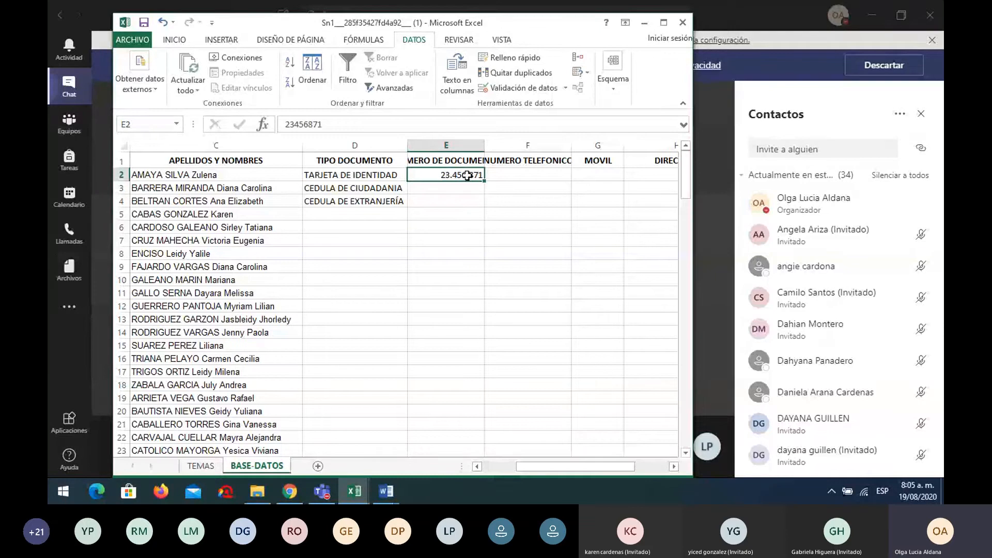
Try General and Número formats on E2, settle on Contabilidad, and open Formato de celdas
left_click(174, 41)
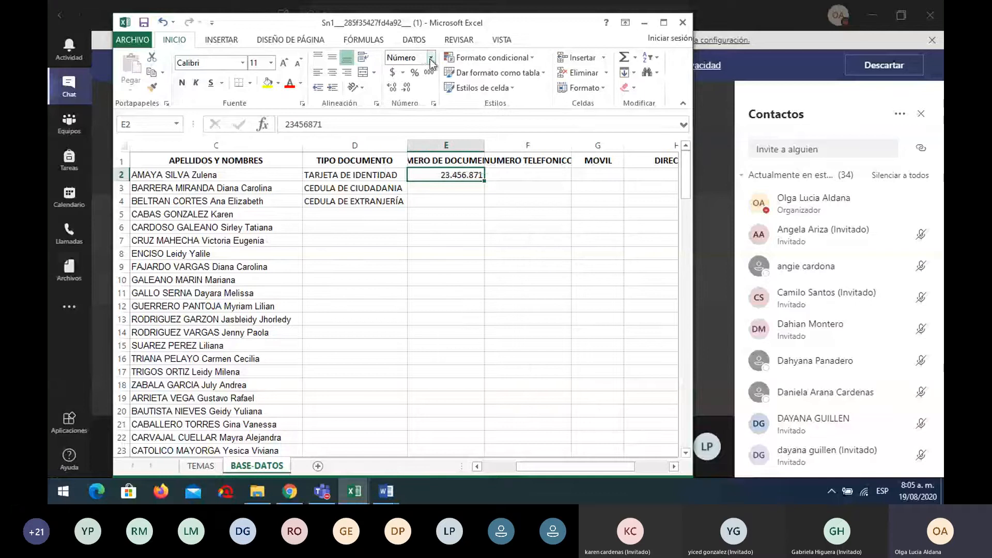
left_click(431, 58)
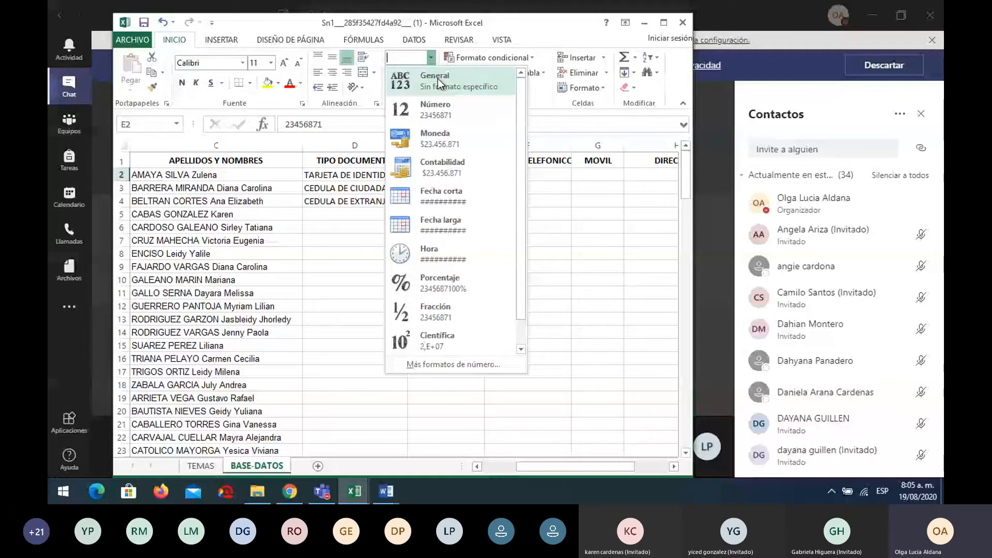
left_click(437, 79)
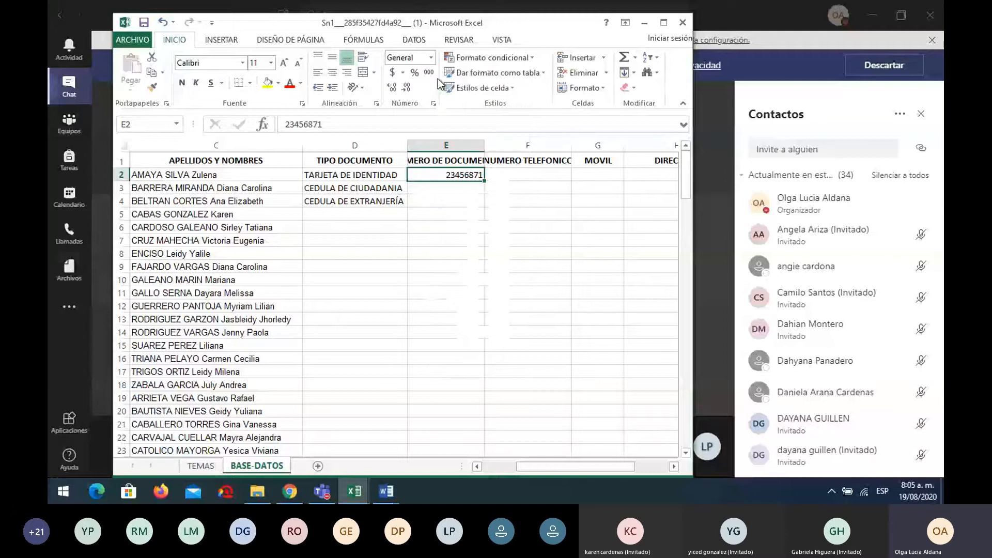
left_click(430, 58)
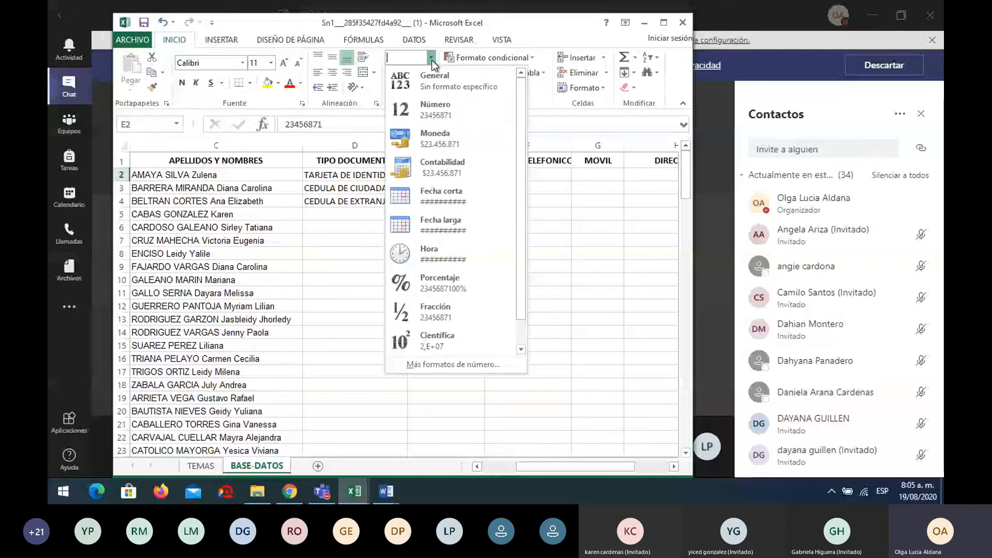
left_click(441, 109)
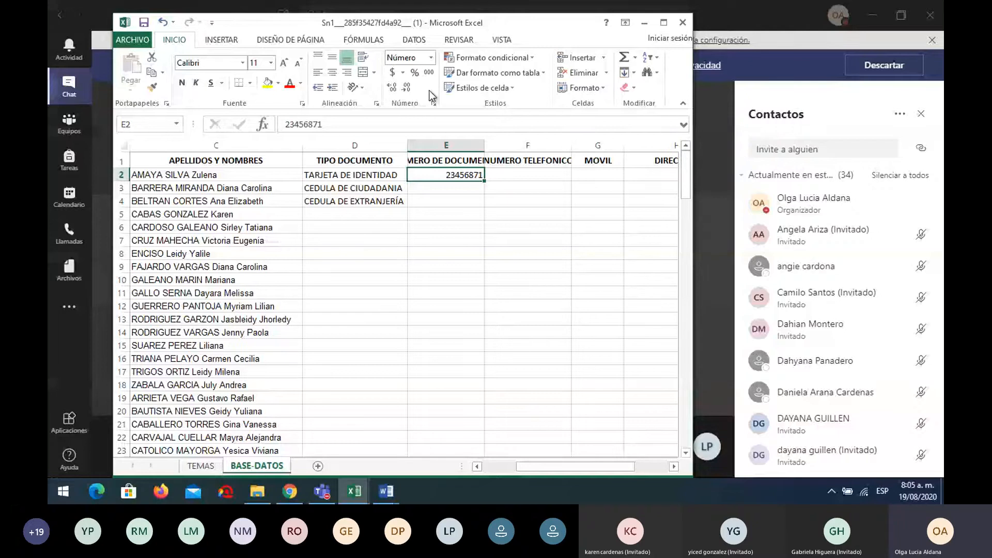
left_click(431, 57)
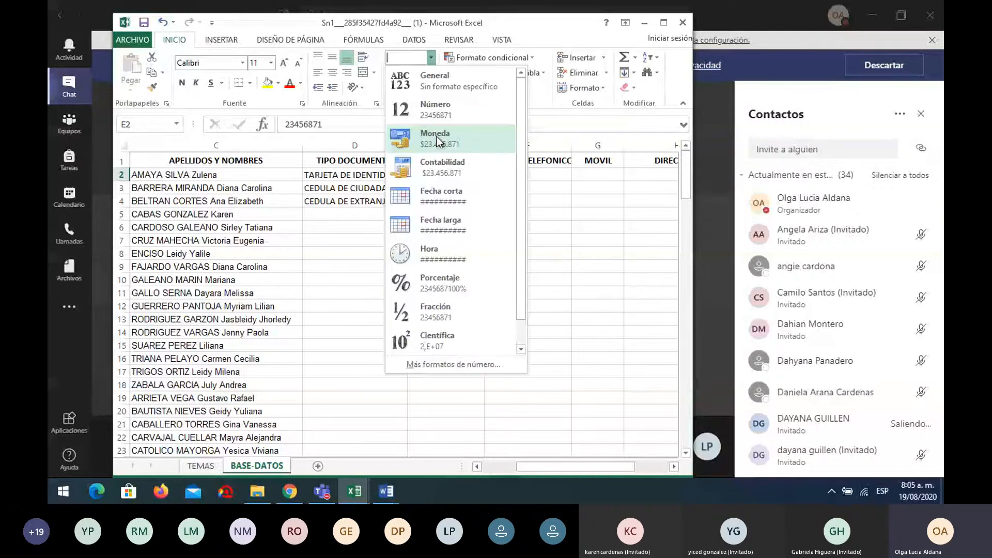
left_click(436, 166)
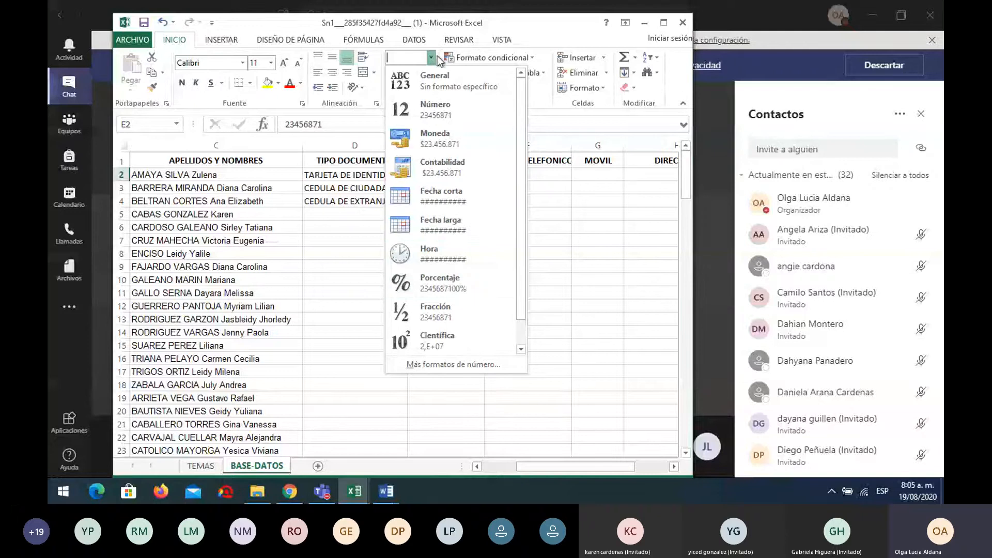
left_click(554, 194)
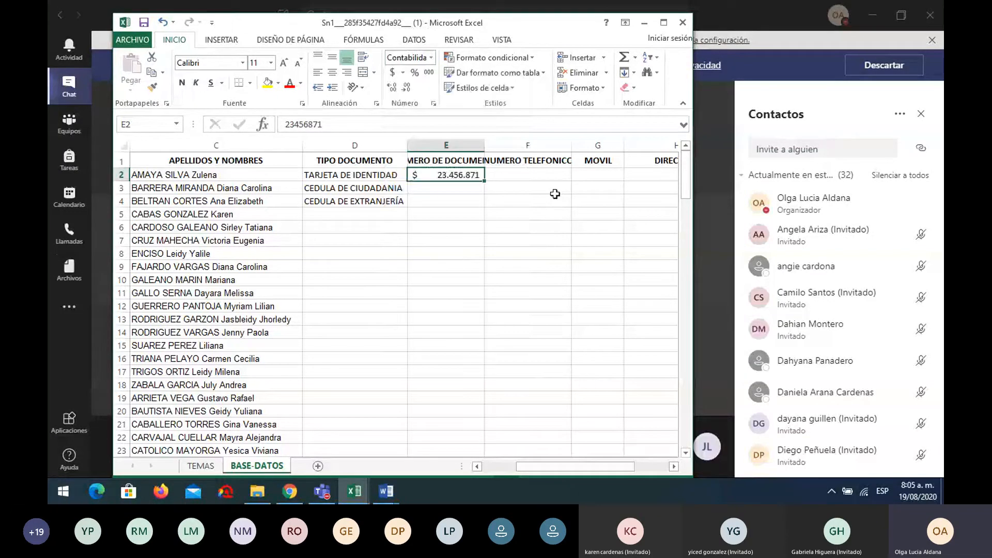
left_click(434, 104)
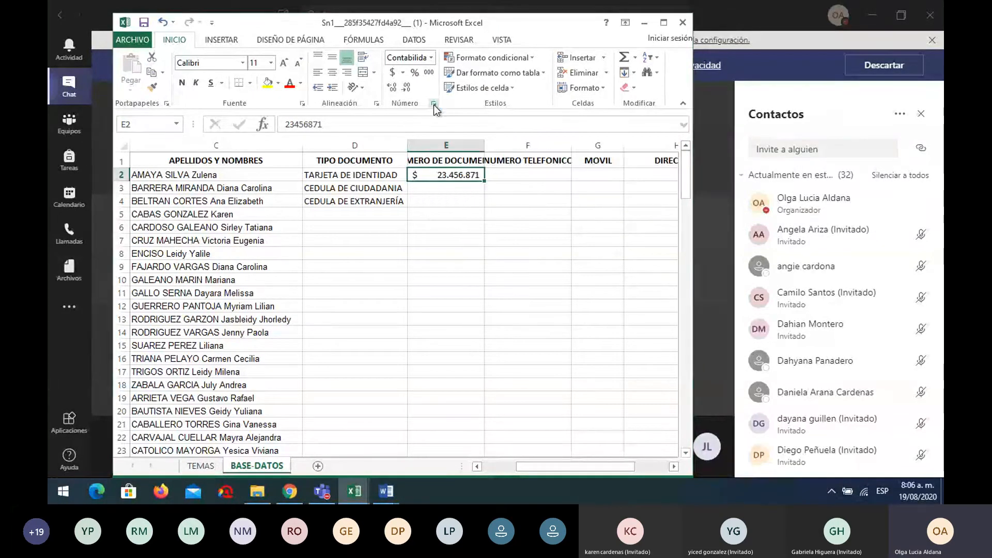
left_click_drag(671, 78, 416, 221)
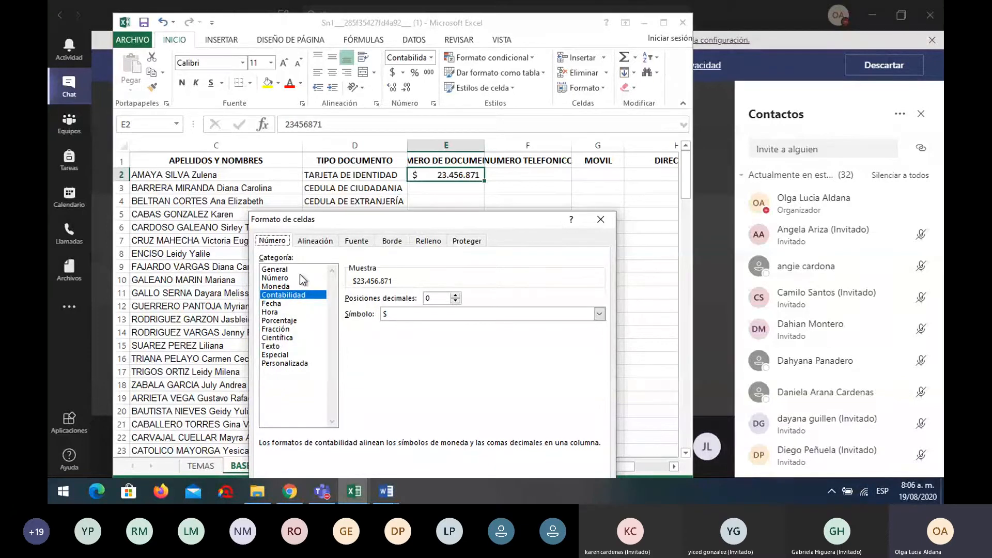
Admit the waiting Teams participant and switch back to the Excel workbook window
left_click(923, 203)
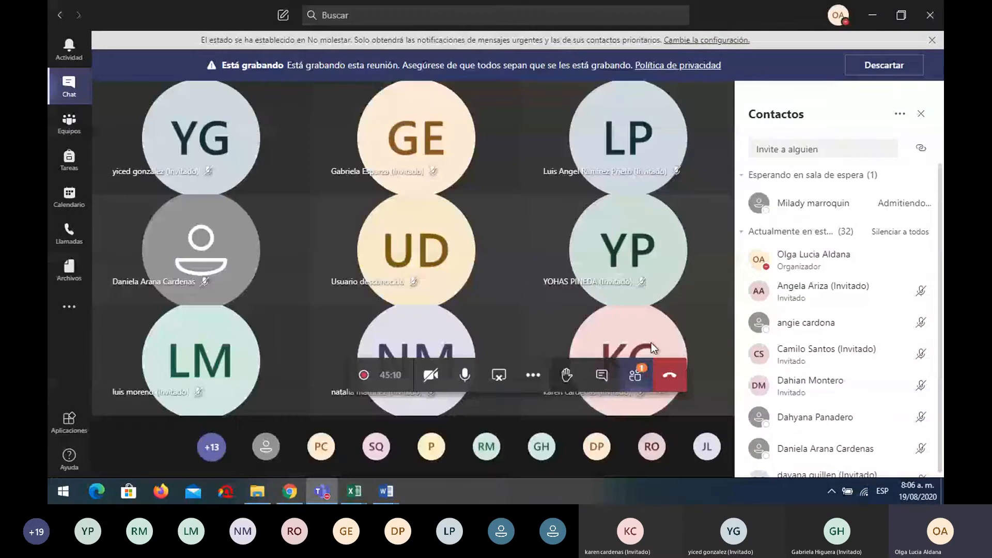
left_click(354, 490)
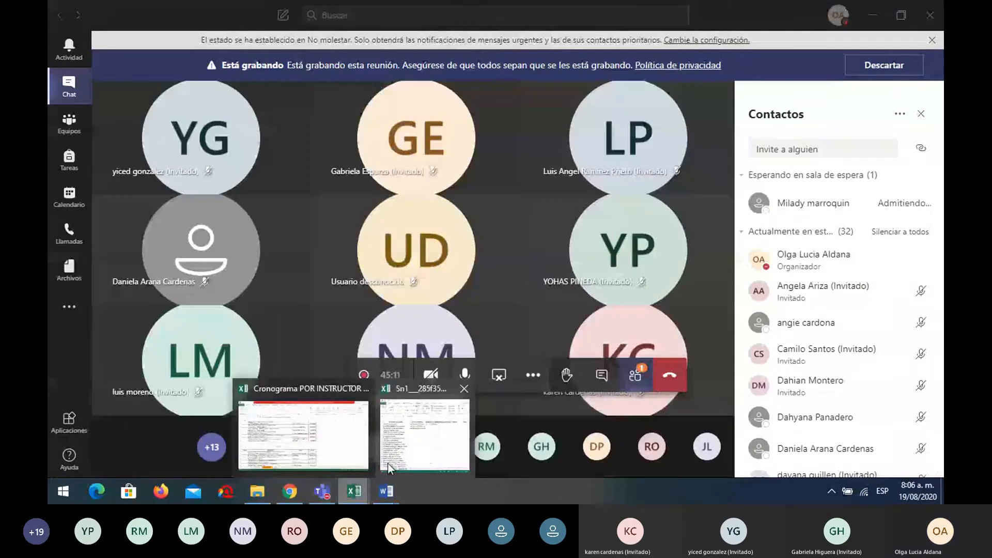
left_click(425, 453)
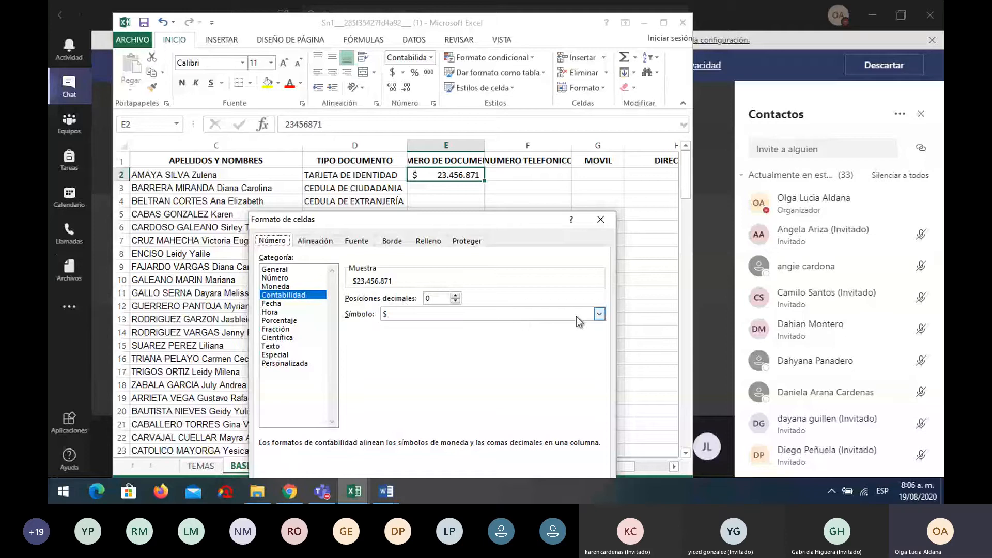
Browse the currency symbol list for E2's document number
left_click(599, 315)
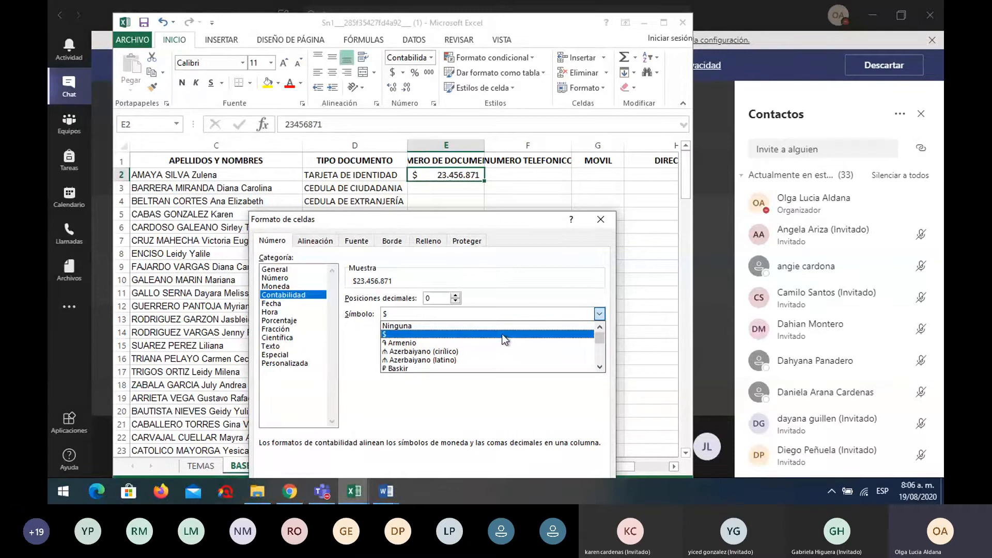
scroll(505, 340, "down", 10)
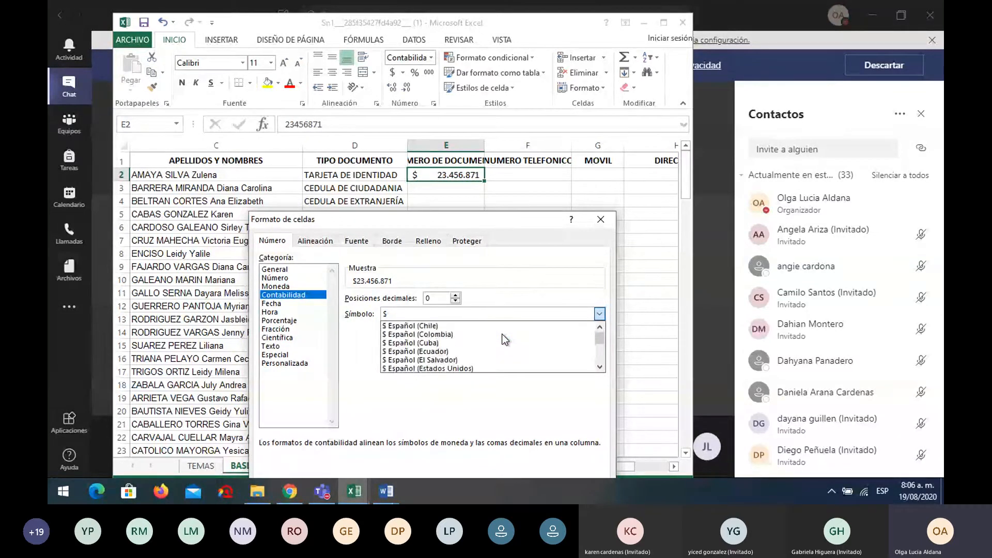
scroll(505, 339, "down", 10)
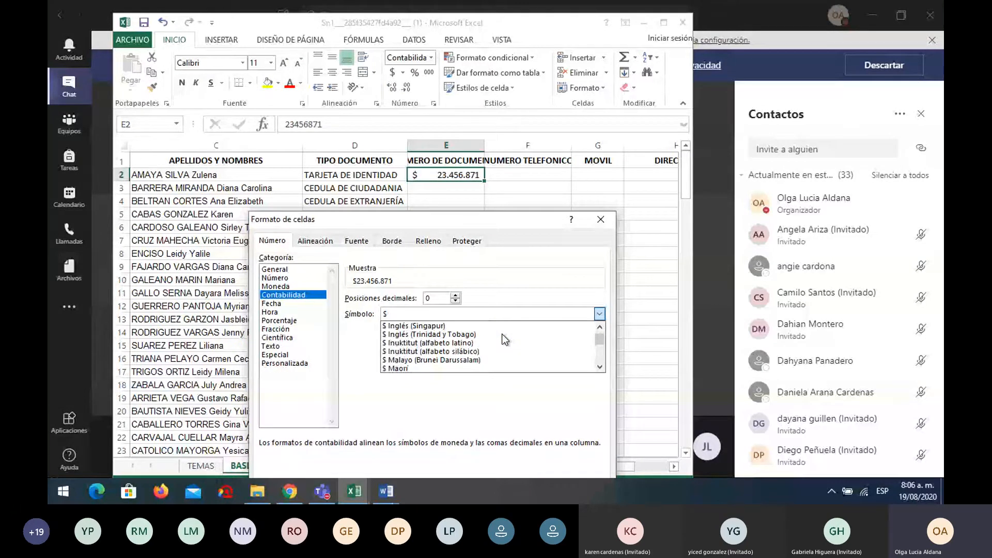
scroll(505, 339, "up", 3)
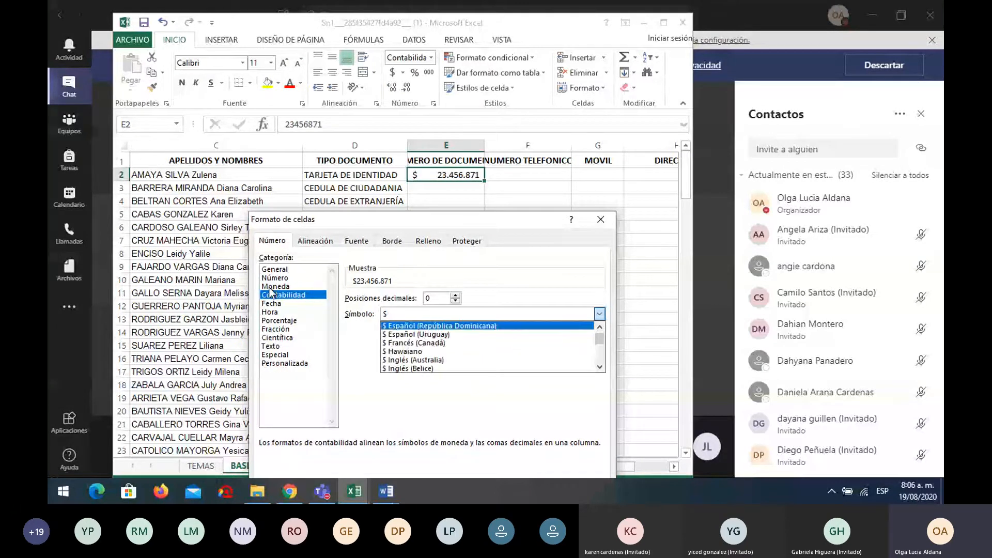
Preview E2 as Moneda, Número, Porcentaje, Fracción and Científica, then close Formato de celdas
left_click(270, 287)
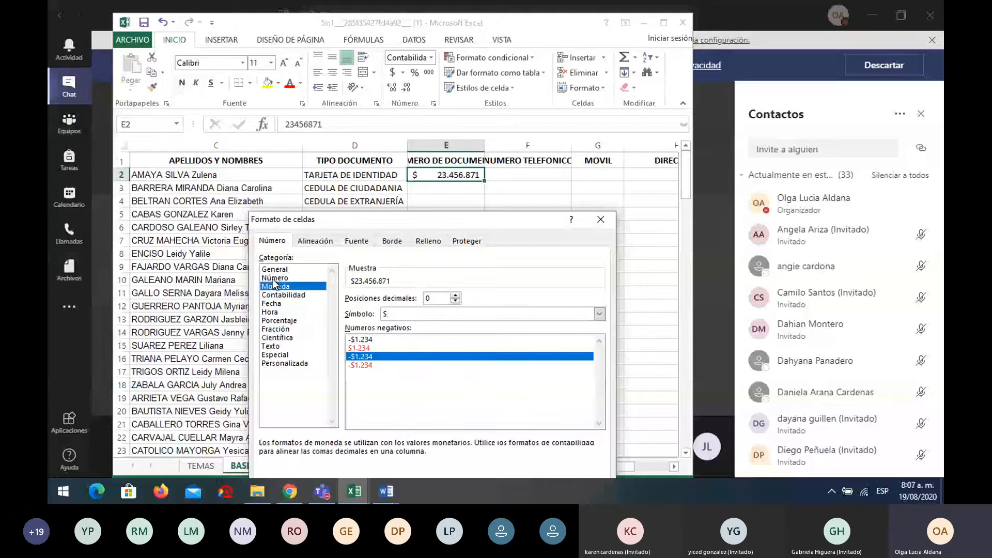
left_click(273, 278)
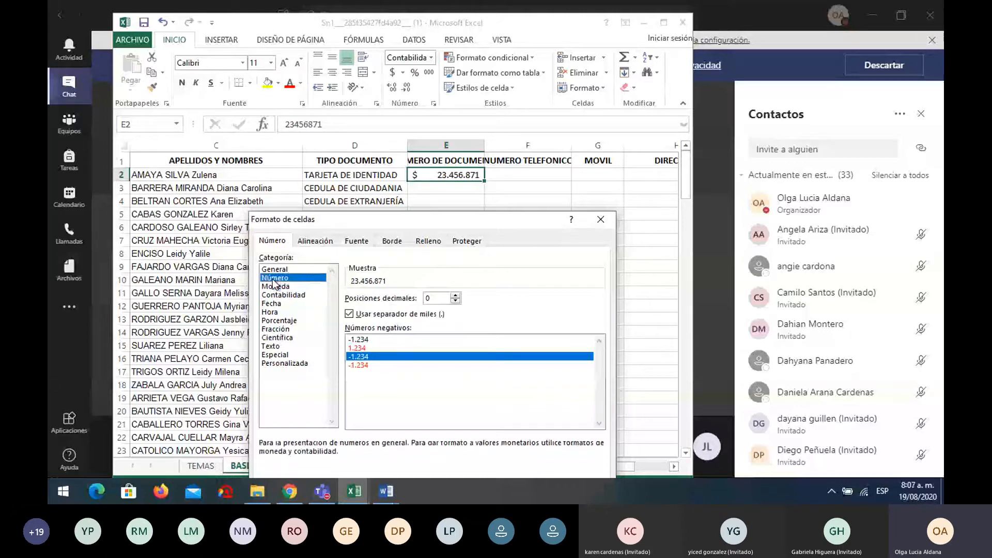
left_click(270, 321)
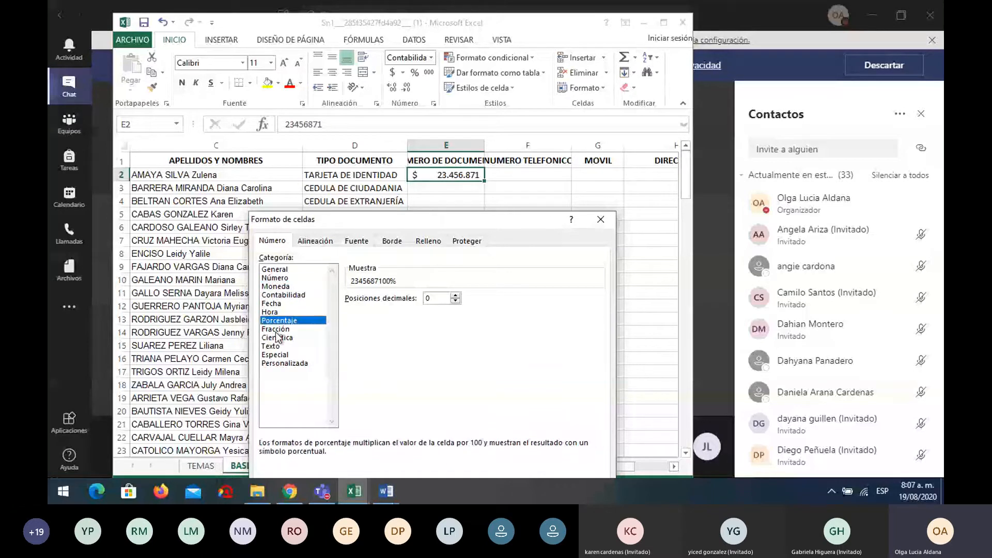
left_click(277, 330)
left_click(282, 338)
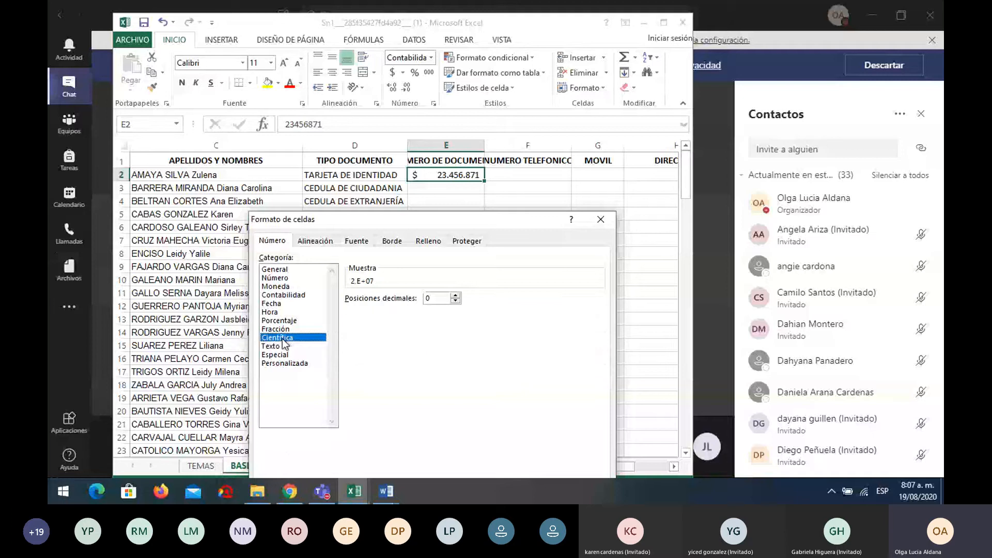
left_click(600, 219)
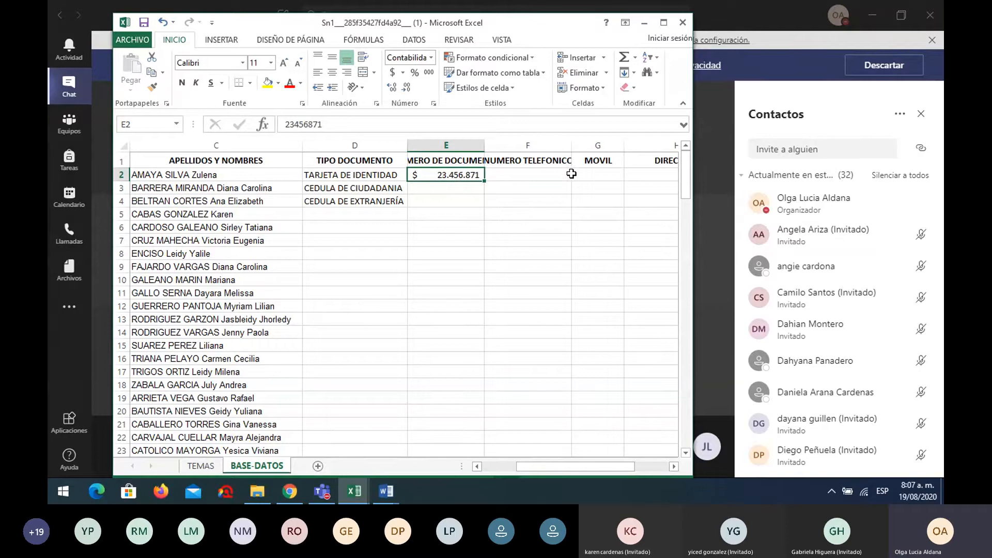
Enter the date 19-08-2020 in G2 under MOVIL and open its Formato de celdas settings
left_click(598, 174)
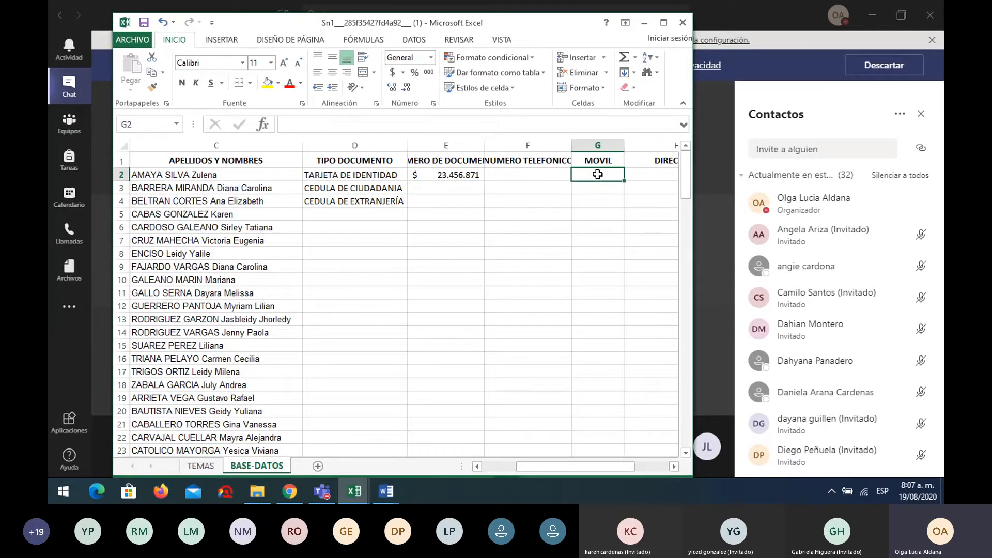
type("19")
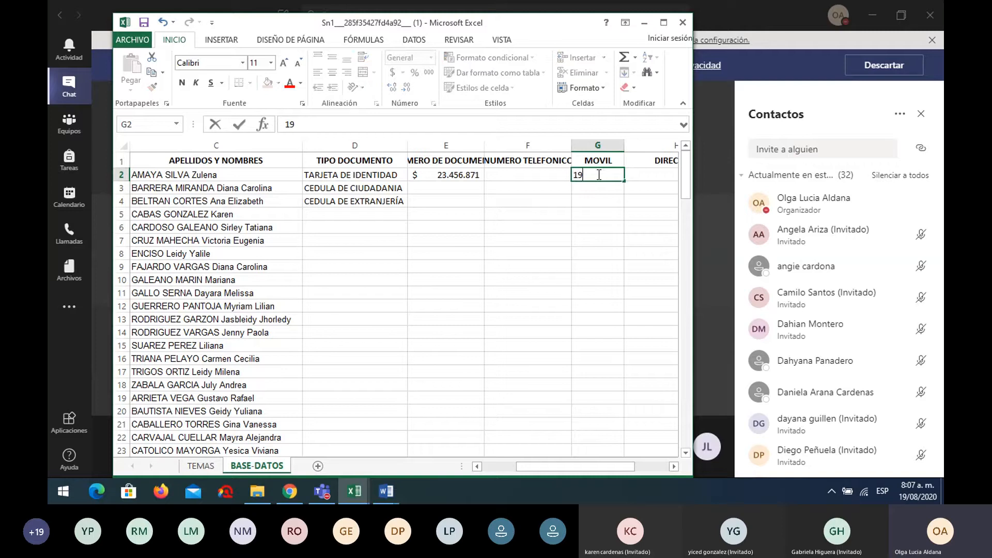
type("-08-2020")
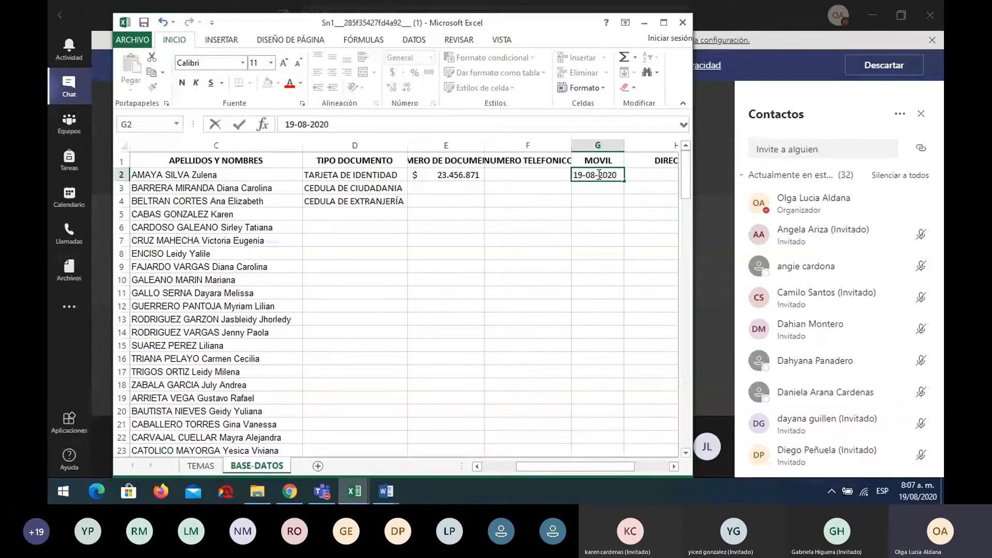
key("Return")
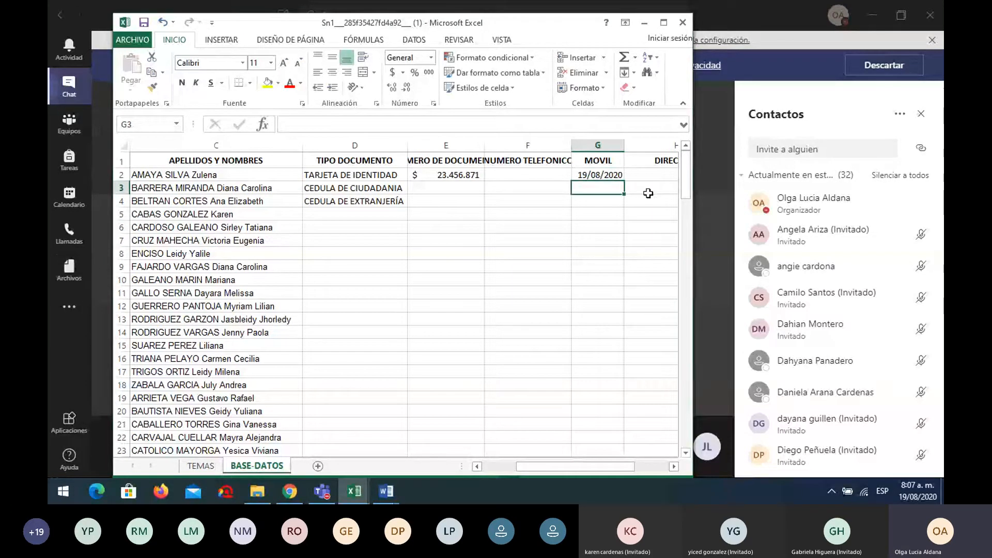
left_click(604, 174)
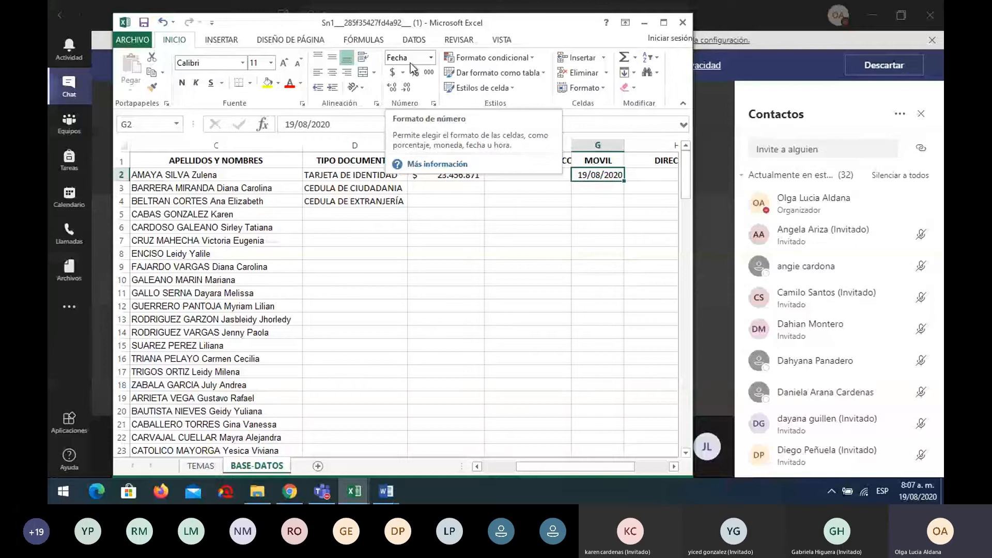
left_click(433, 106)
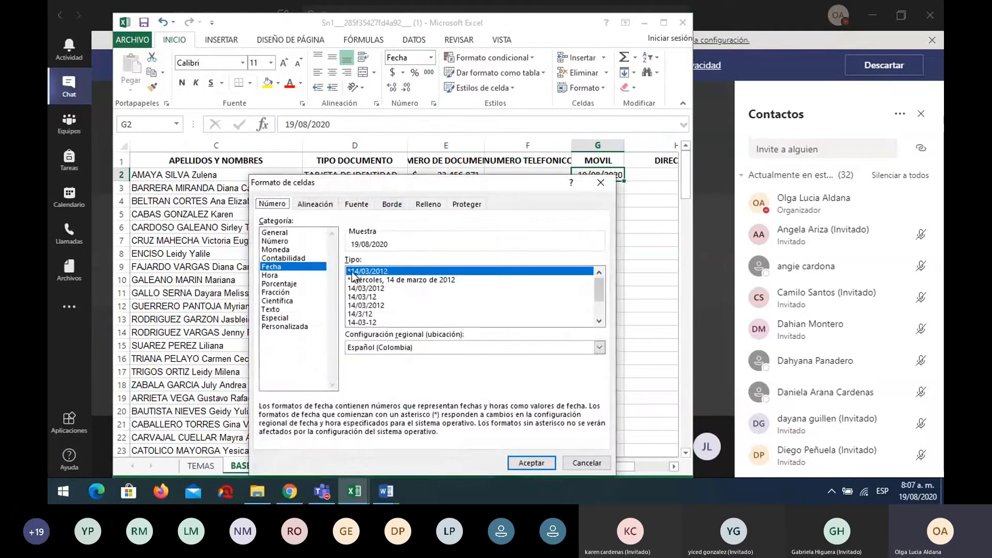
Apply the long weekday date to G2, then switch it to the 14/03/2012 style
left_click(420, 281)
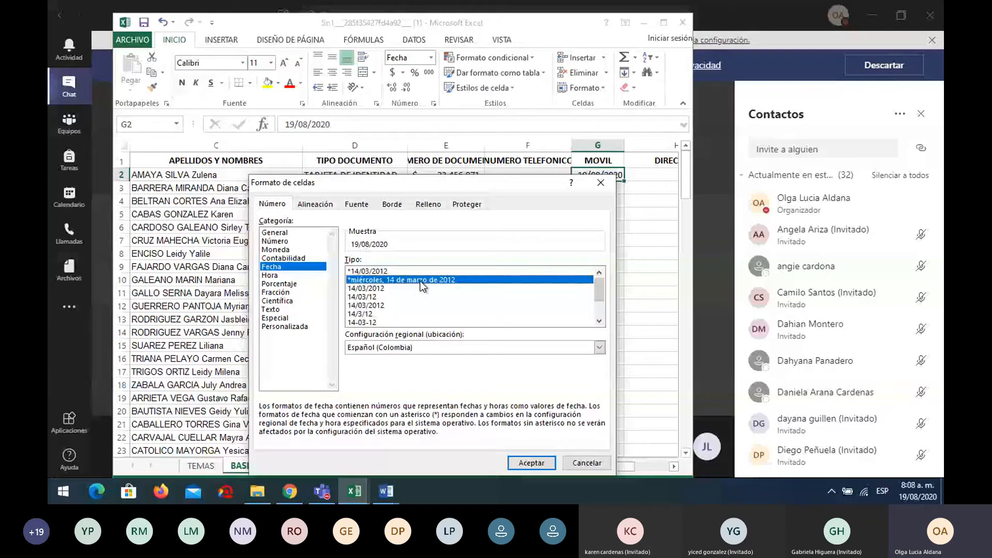
left_click(527, 465)
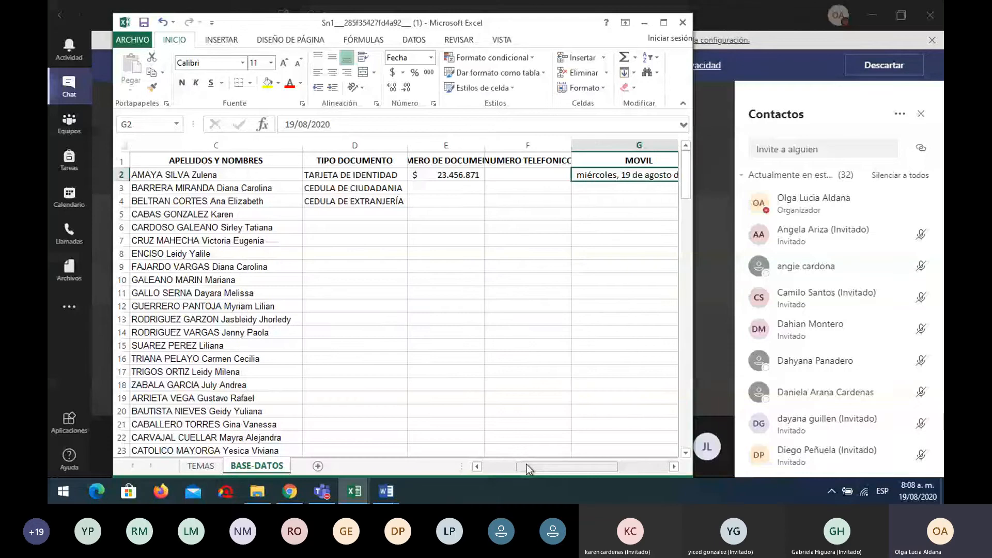
left_click(431, 57)
left_click(433, 103)
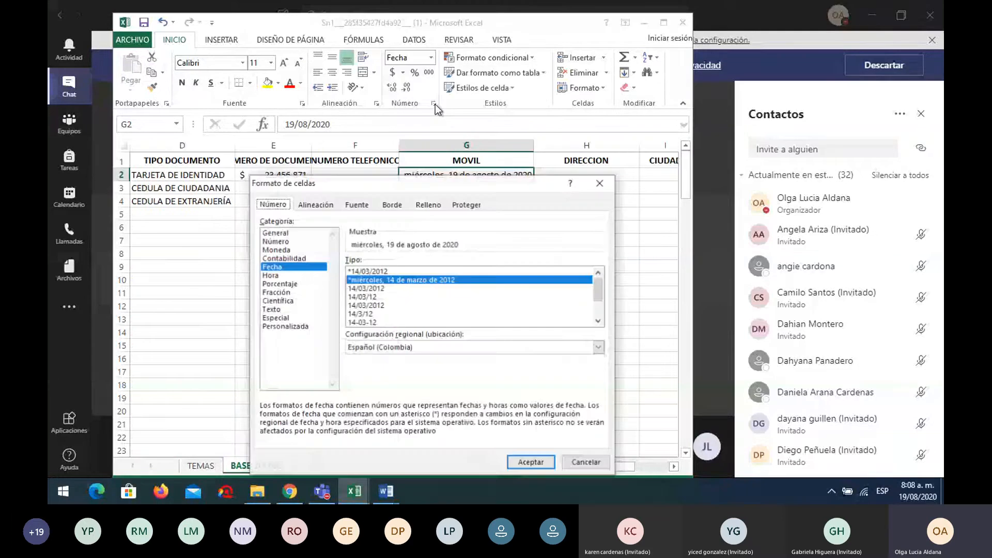
left_click(373, 289)
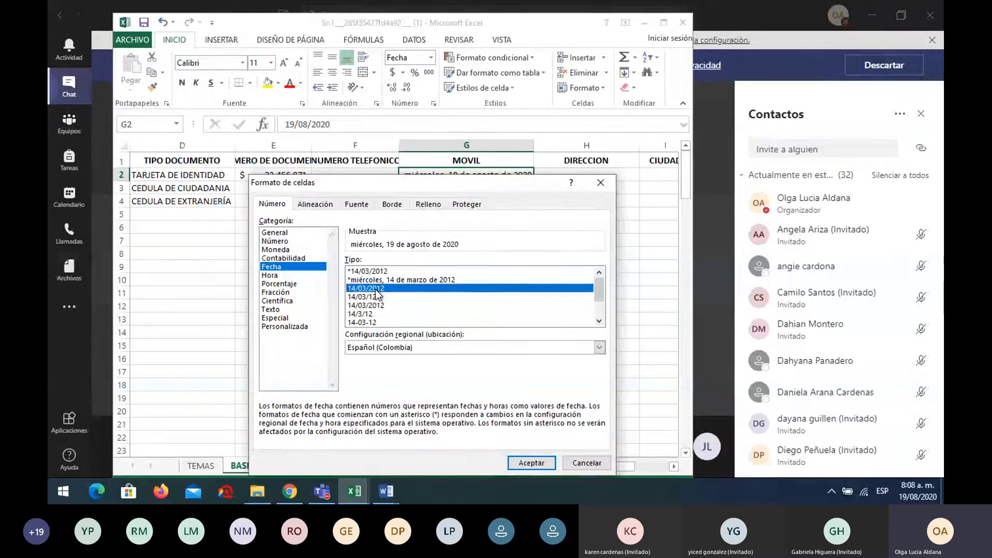
left_click(376, 297)
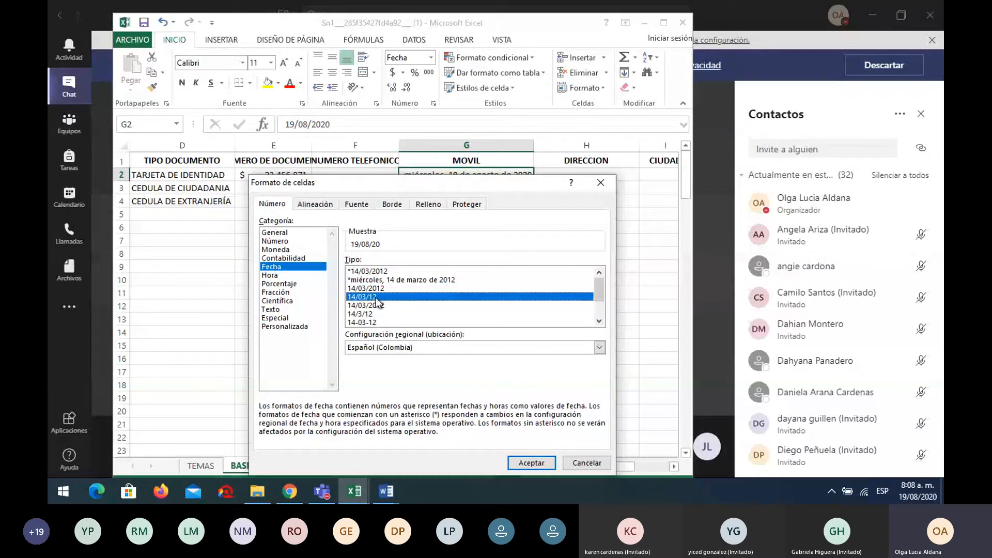
left_click(380, 305)
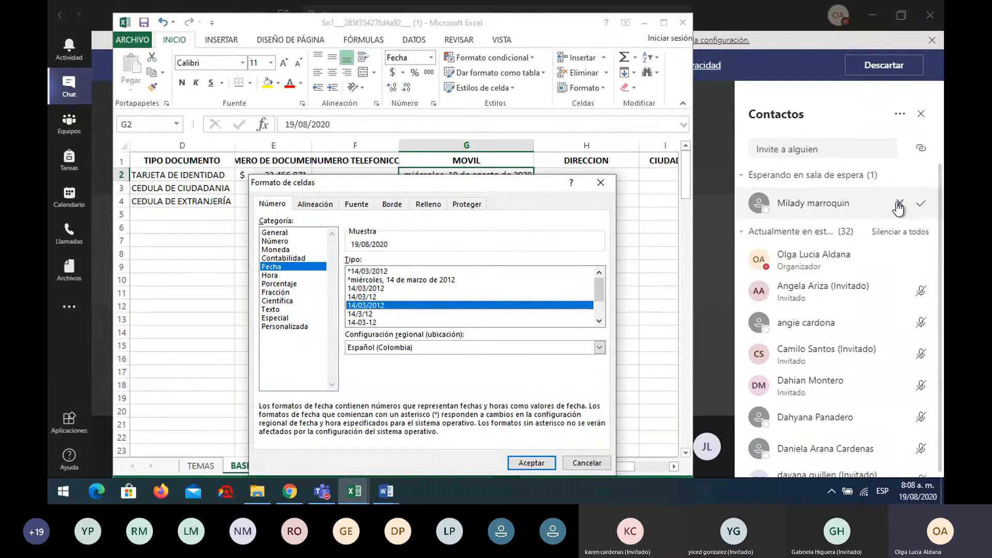
left_click(532, 464)
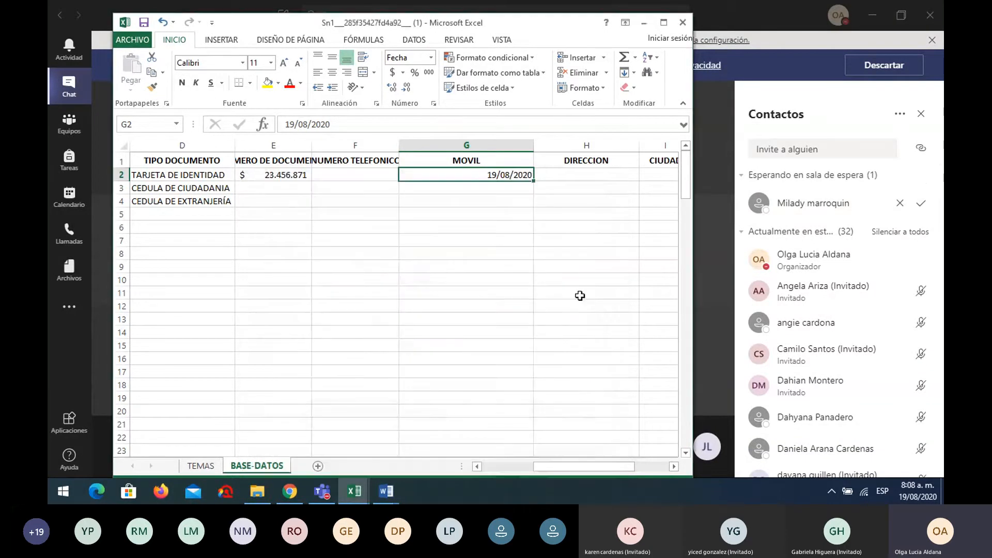
Admit the waiting guest into the Teams meeting and return to the workbook
left_click(921, 203)
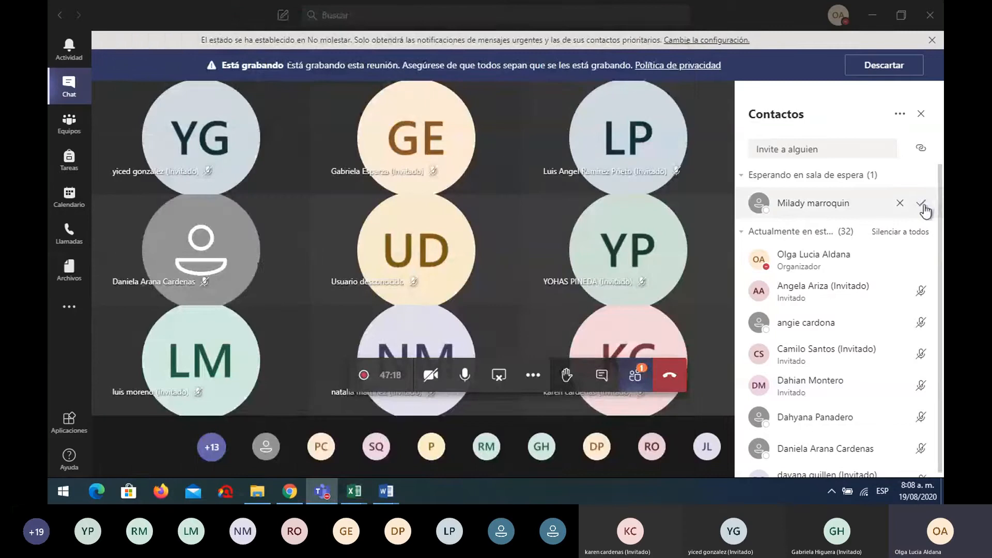
mouse_move(362, 490)
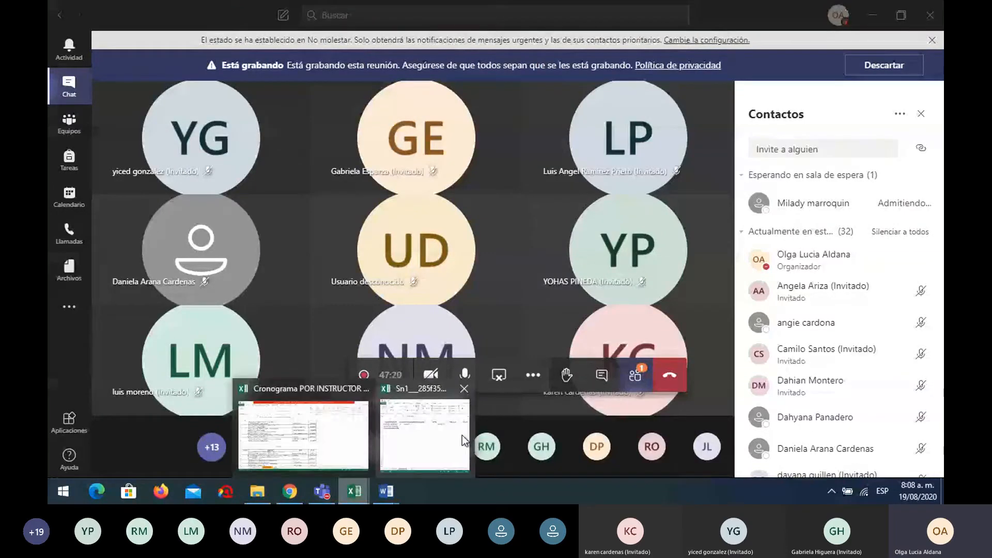
left_click(461, 435)
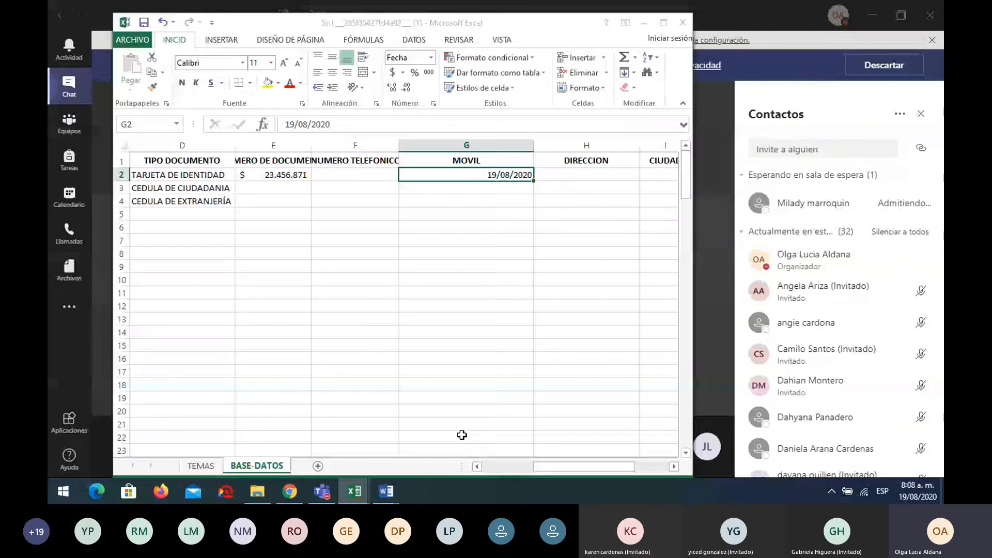
Enter 19-08-2020 in F5 as a test, view it as General, then clear it
left_click(380, 213)
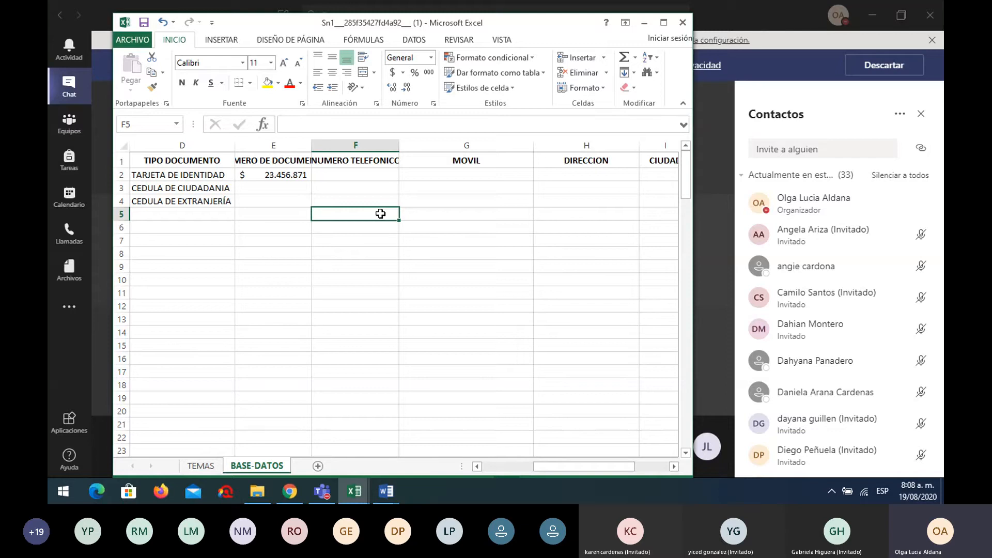
type("1")
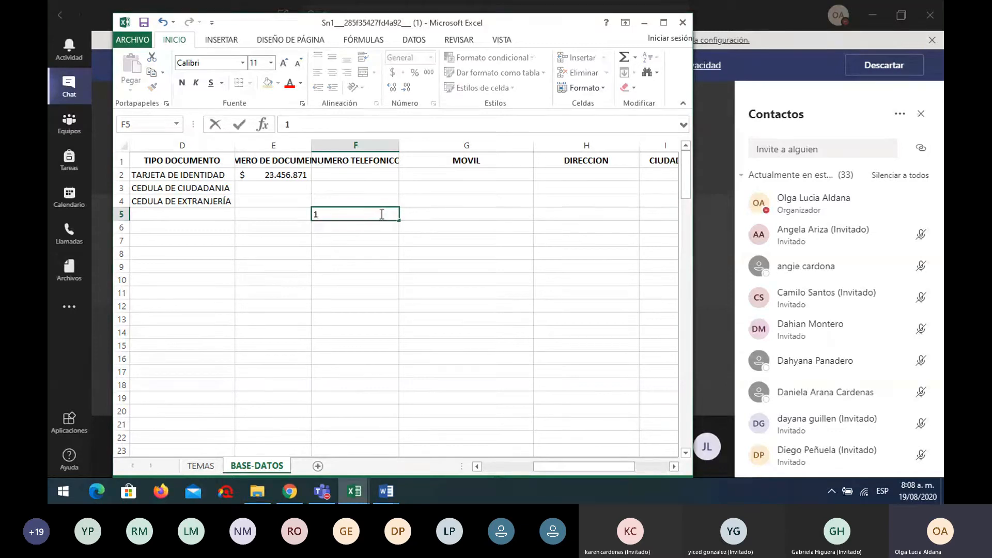
type("9-08-")
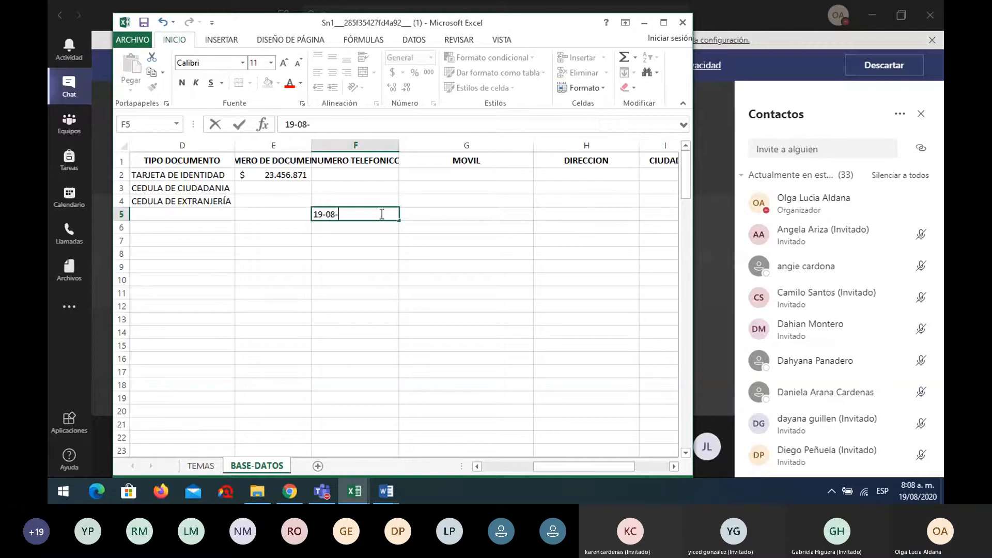
type("2020")
key("Return")
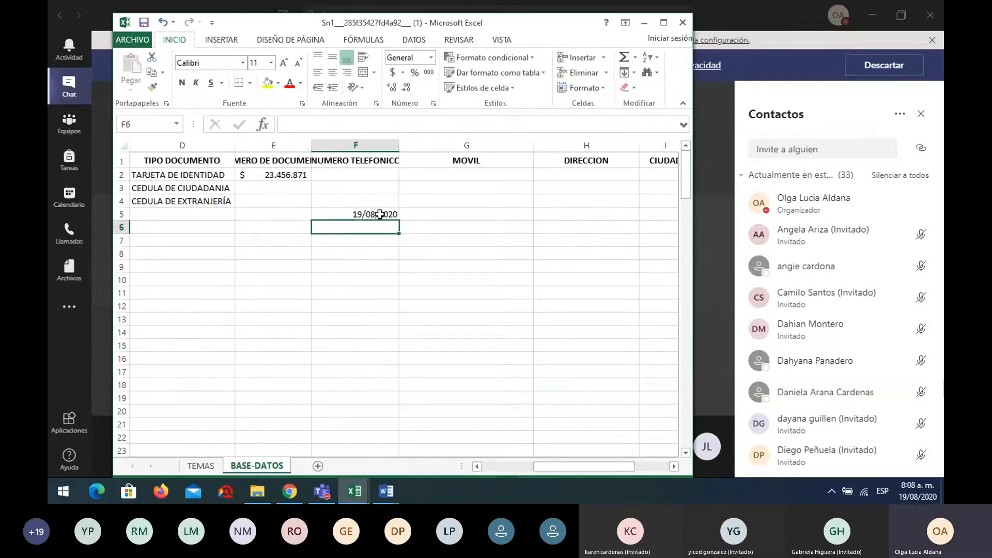
left_click(384, 215)
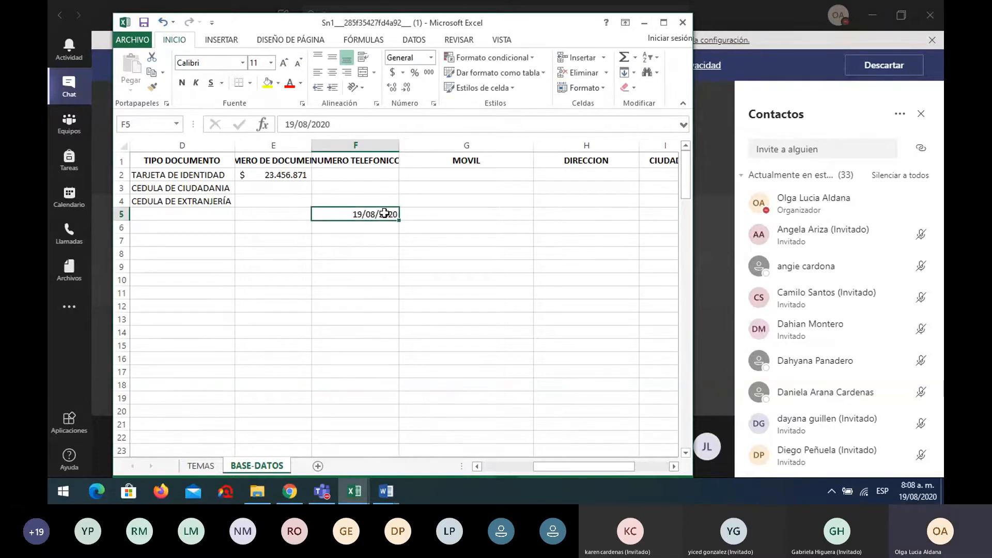
left_click(432, 58)
left_click(435, 80)
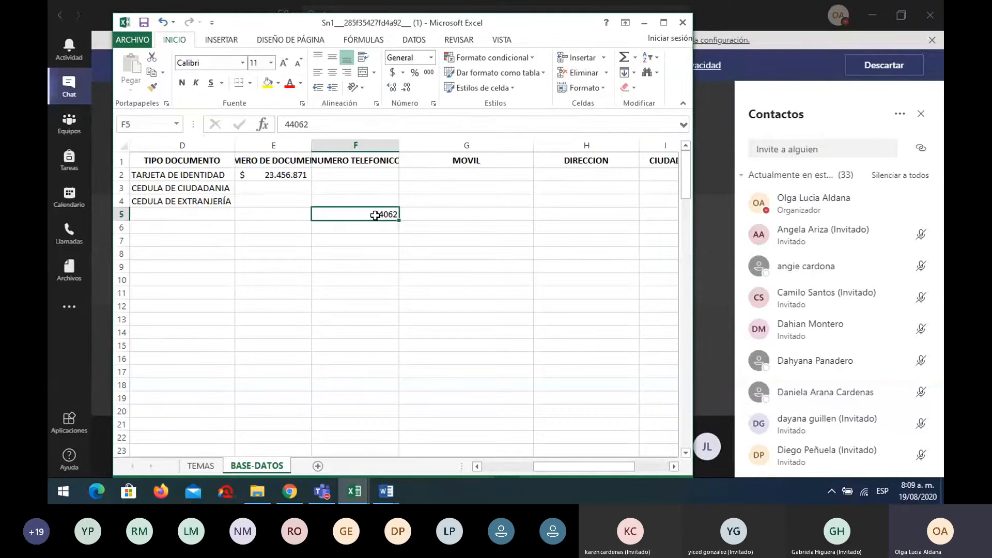
key("Delete")
Enter 19/08/2020 in F5, view it as serial 44062, then clear F5 and E2
type("1")
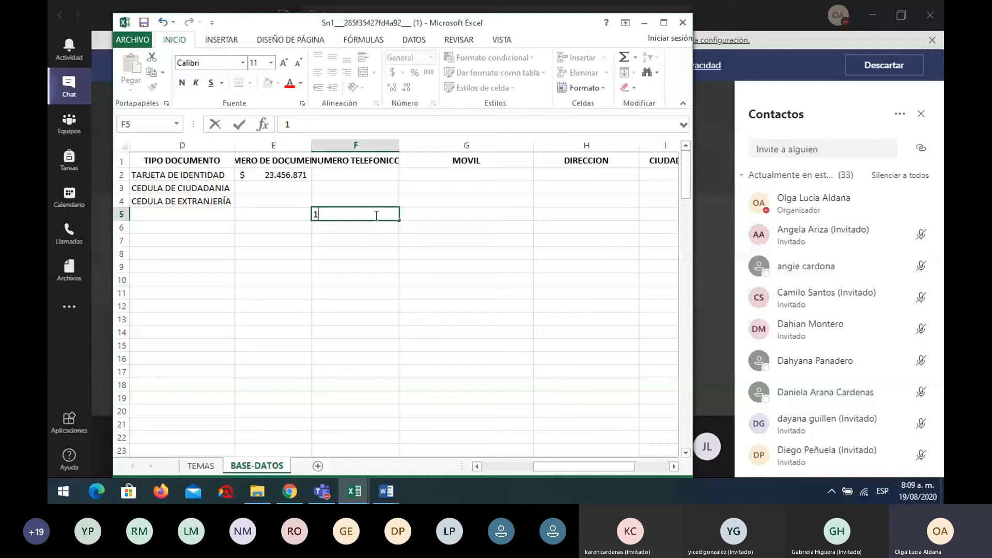
type("9/0")
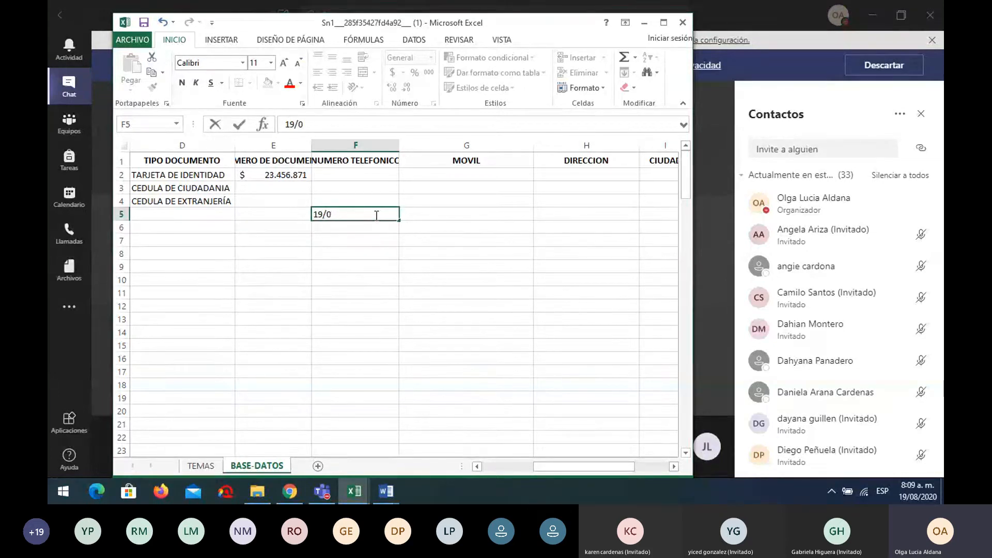
type("8/2020")
key("ctrl+Return")
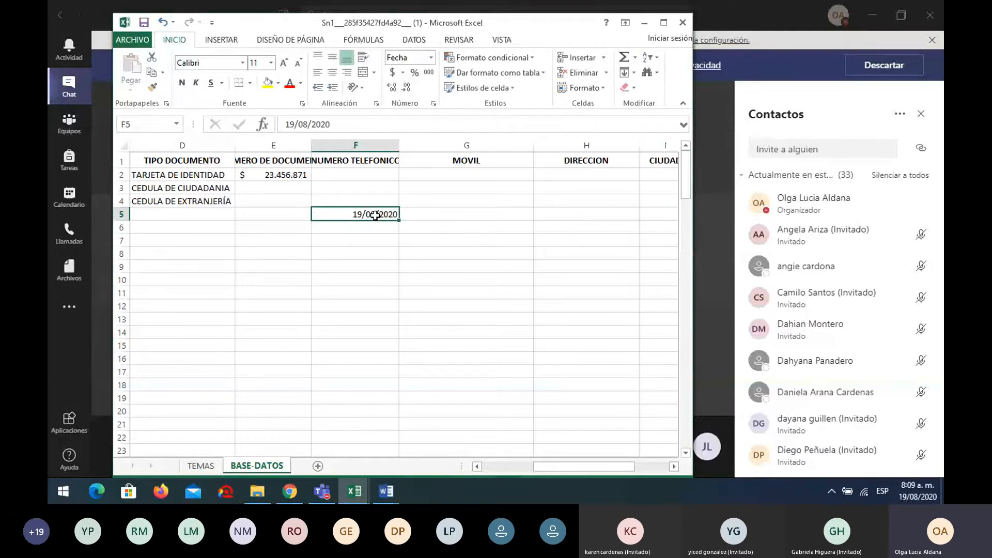
left_click(430, 59)
left_click(426, 76)
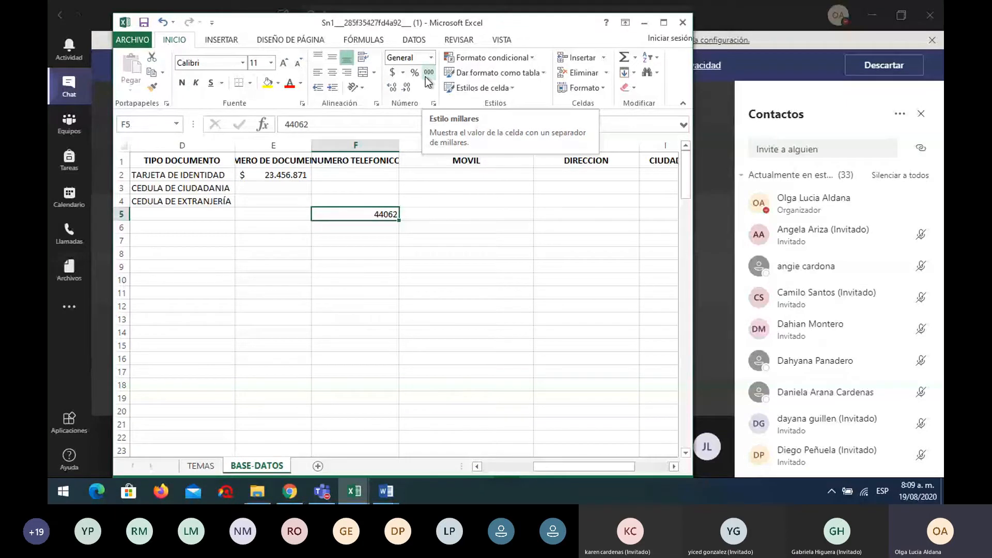
key("Delete")
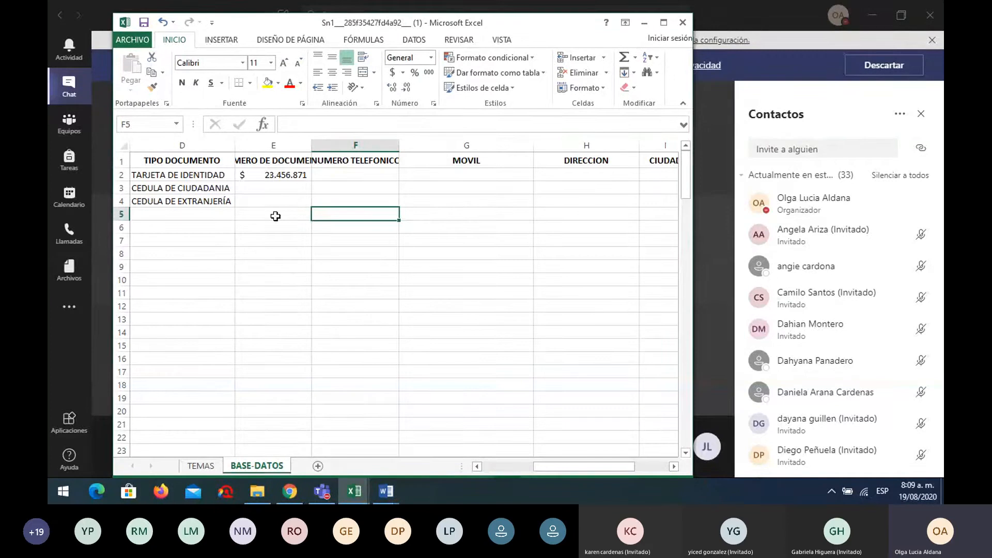
left_click(276, 176)
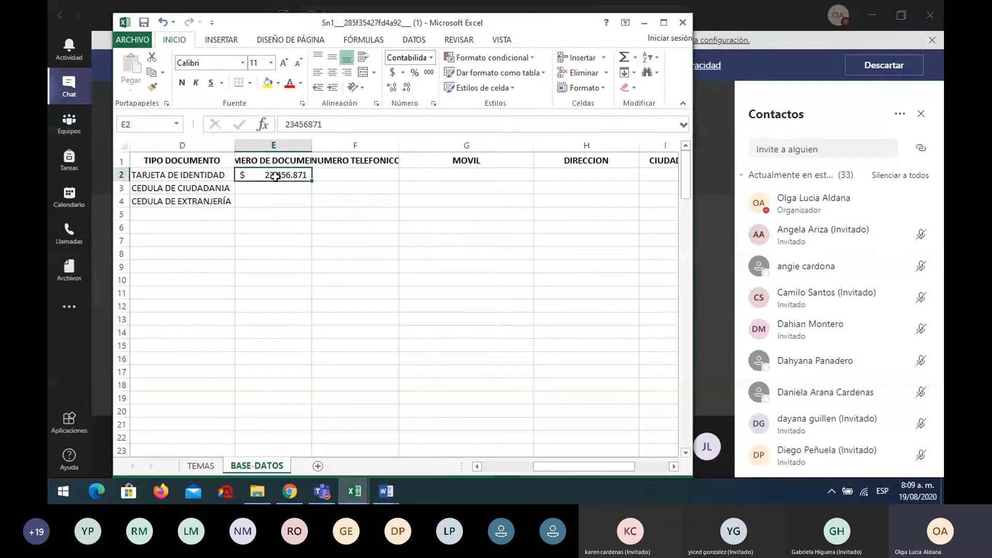
key("Delete")
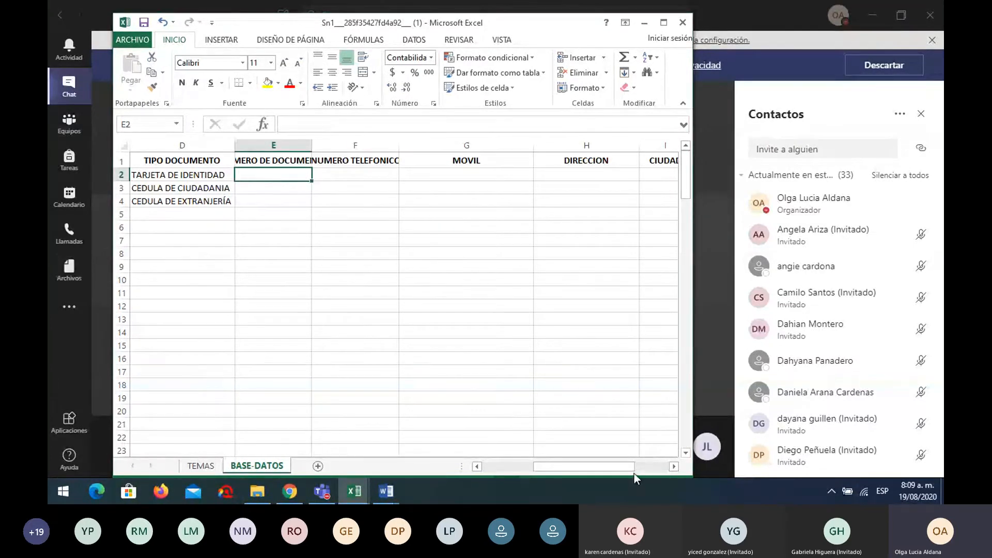
Scroll left to columns B–C and scroll through the name list, ending near row 1
left_click_drag(632, 467, 593, 469)
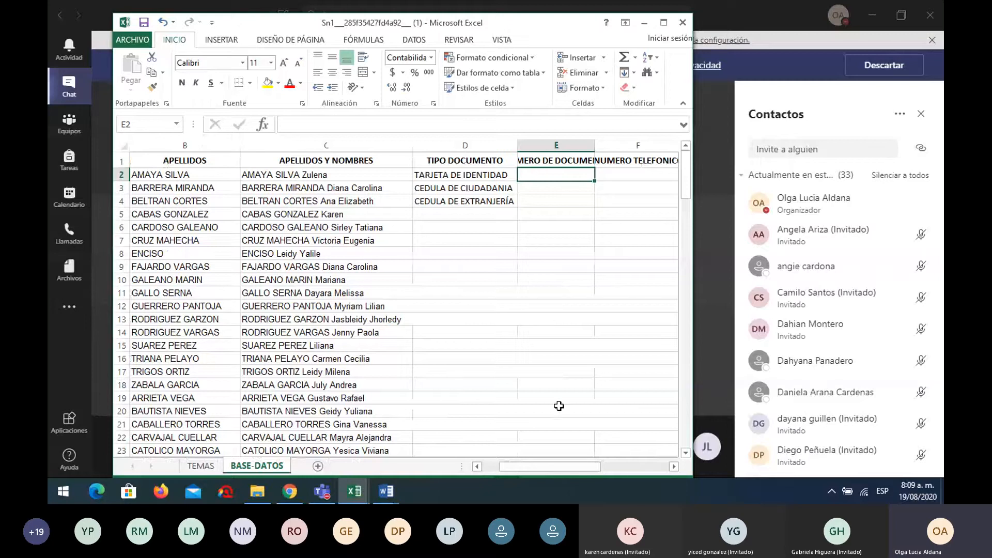
scroll(559, 406, "down", 10)
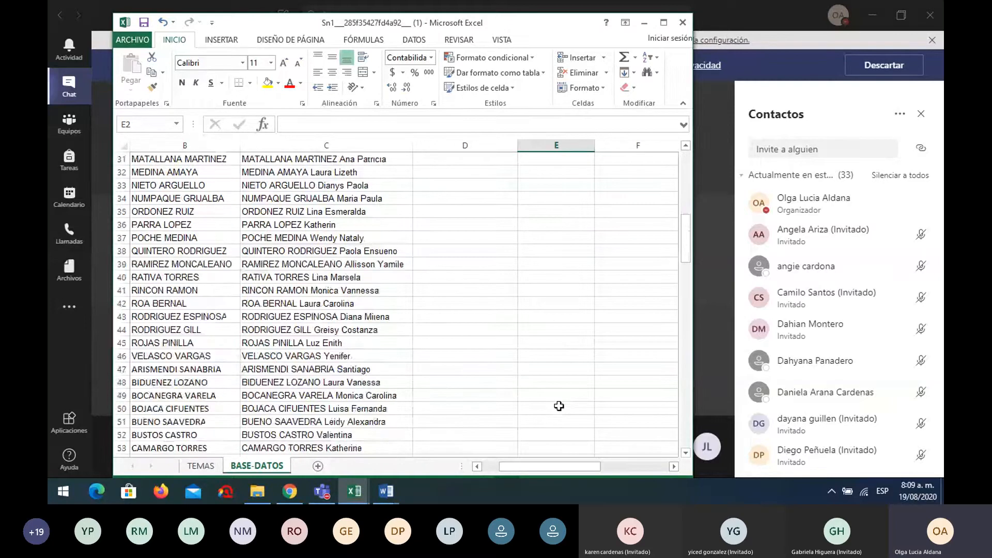
scroll(559, 406, "down", 15)
scroll(558, 406, "down", 1)
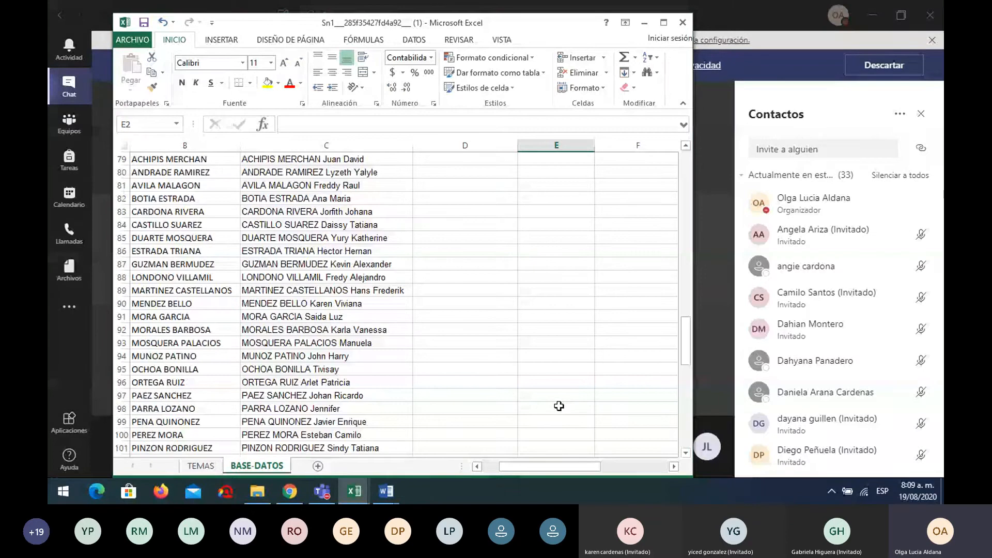
scroll(559, 406, "up", 20)
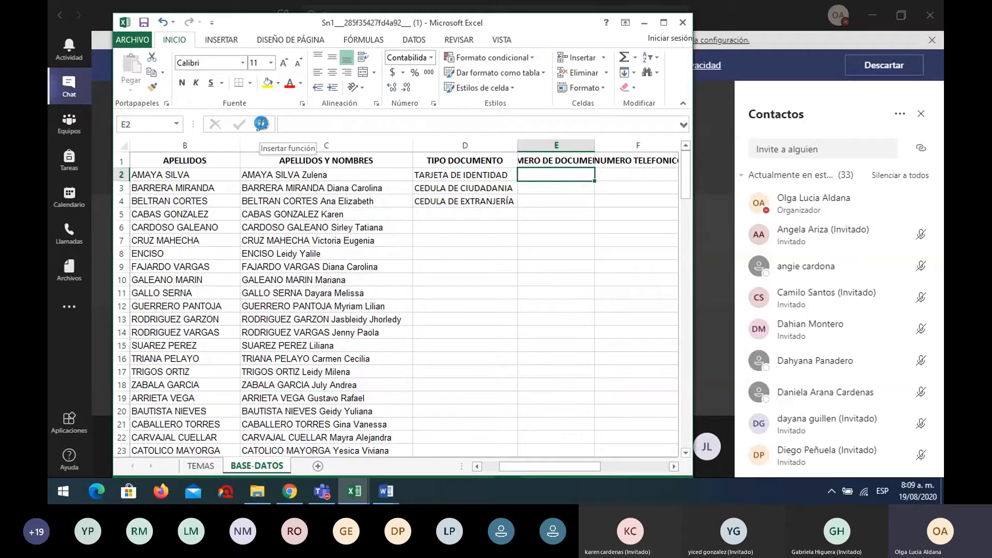
Insert =ALEATORIO.ENTRE(1000000;9999999) into E2 with limits 1000000 and 9999999
left_click(262, 124)
scroll(352, 337, "down", 3)
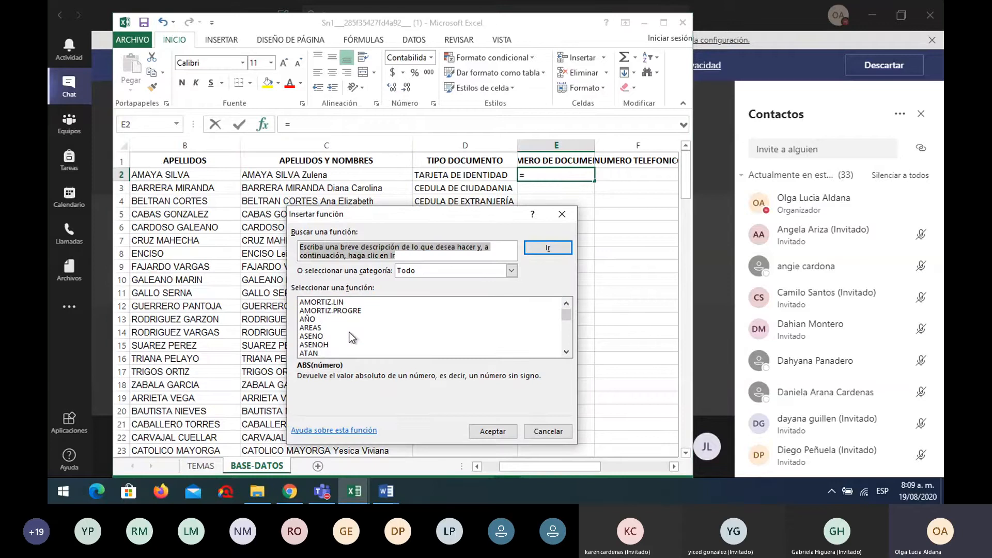
scroll(352, 337, "up", 1)
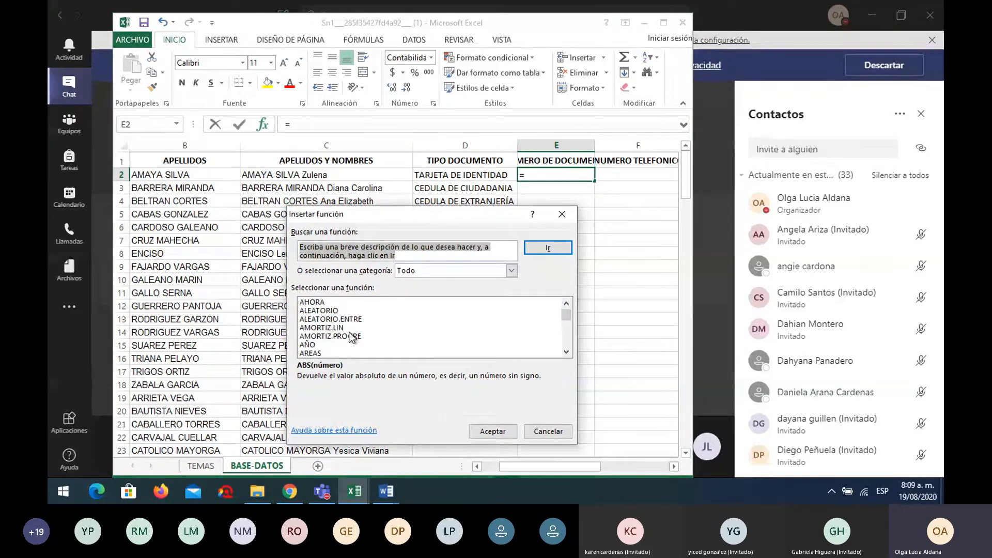
left_click(349, 319)
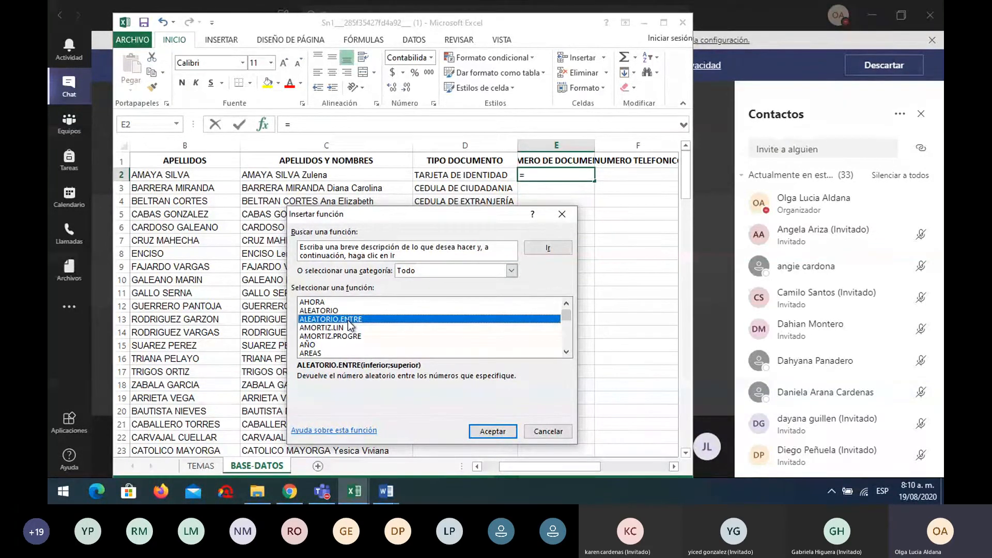
left_click(493, 432)
left_click_drag(399, 251, 365, 123)
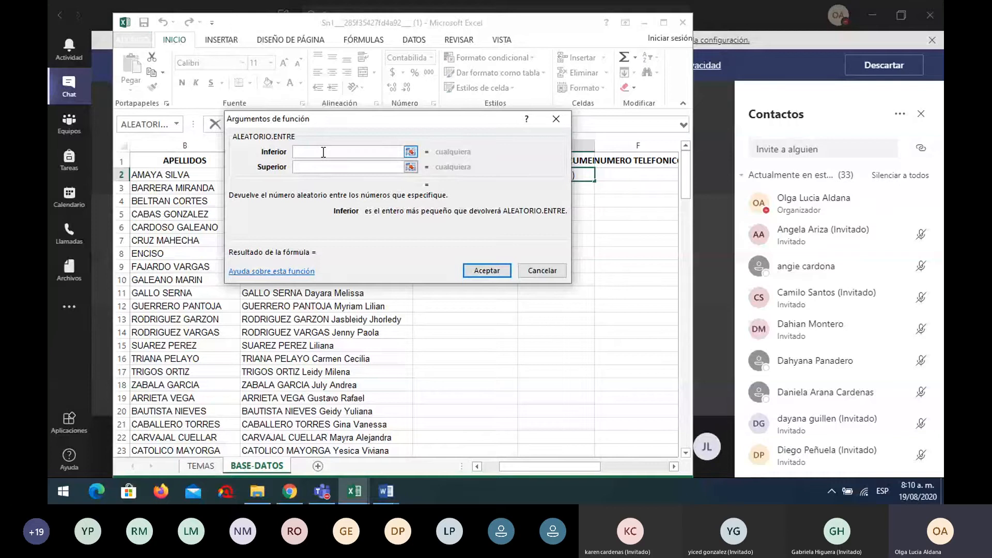
type("10")
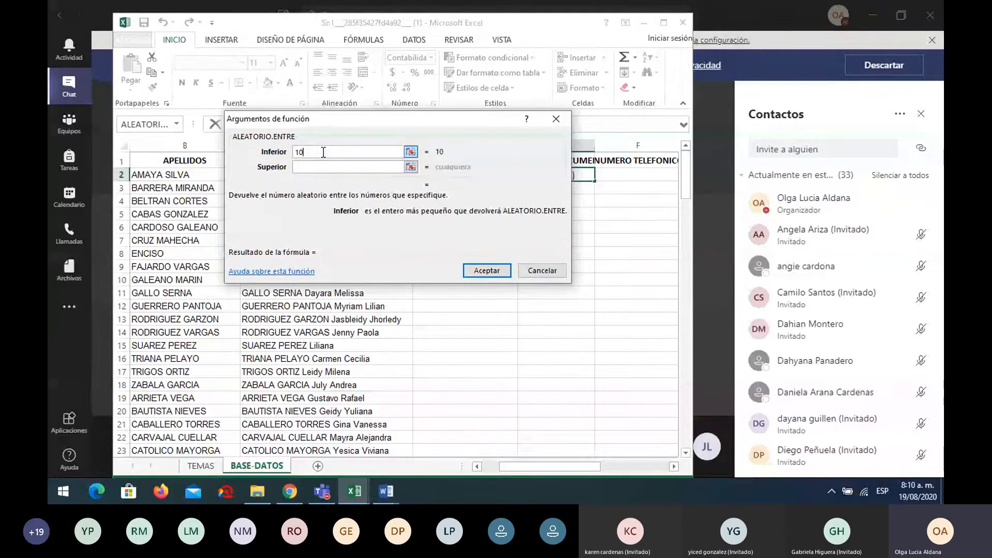
type("00000")
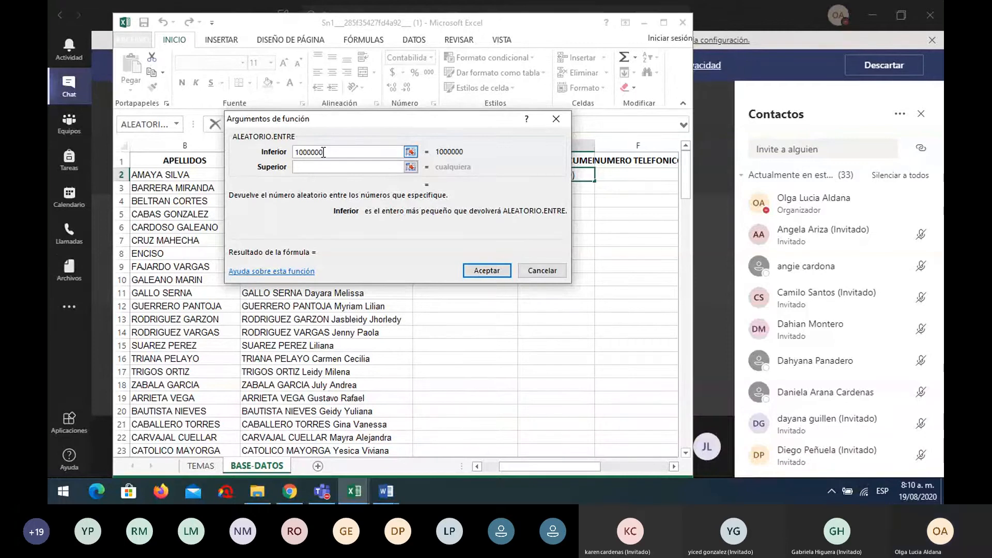
left_click(324, 166)
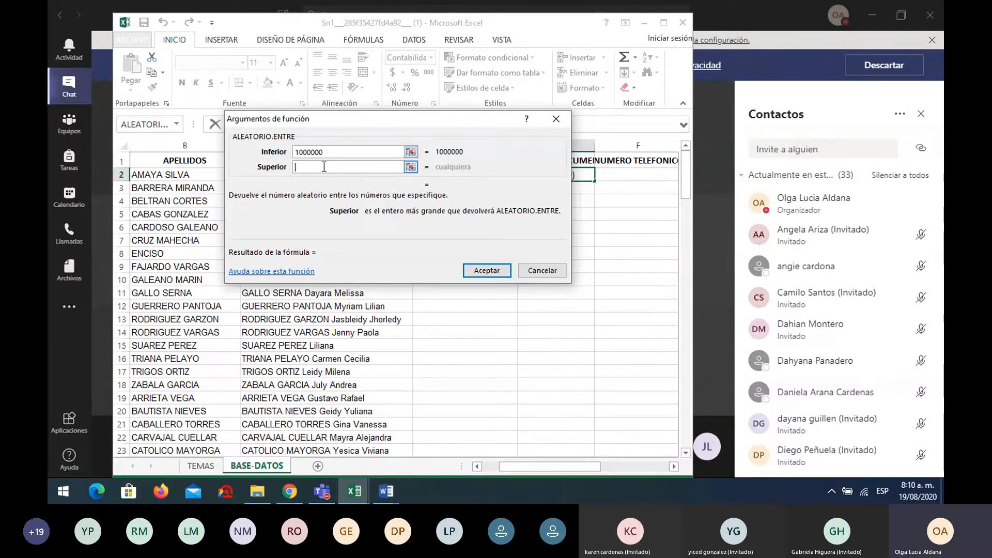
type("999")
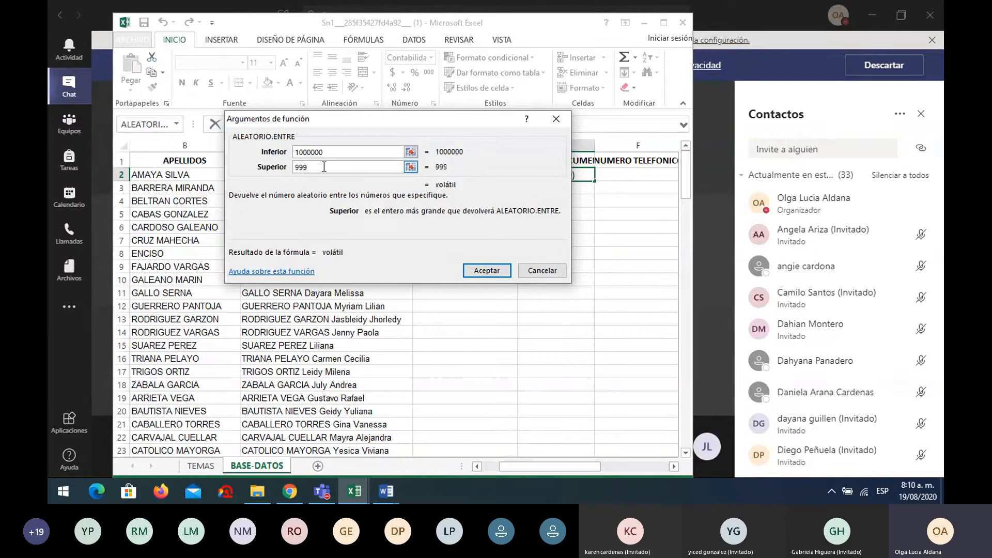
type("9999")
left_click(488, 271)
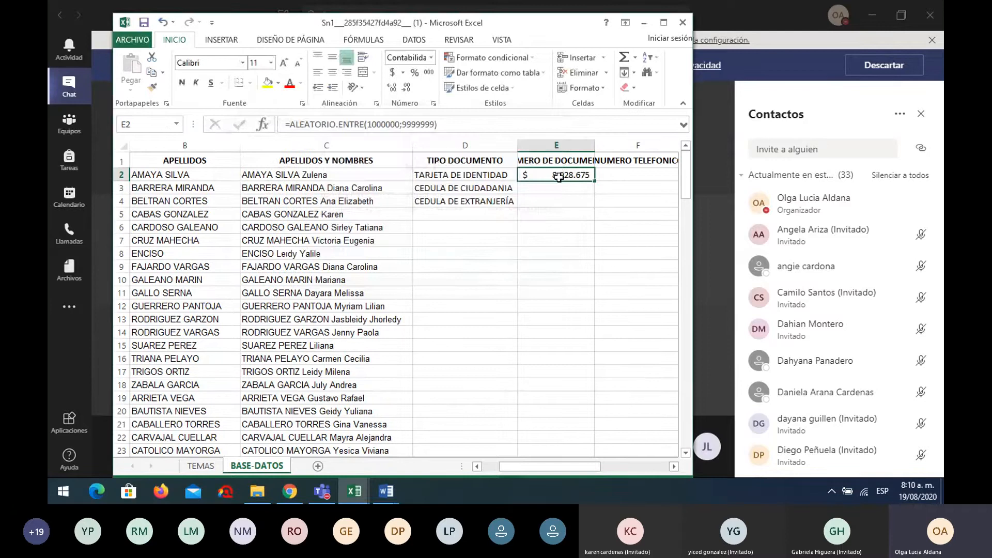
Format E2 as General and fill its ALEATORIO.ENTRE formula down column E to row 140
left_click(432, 57)
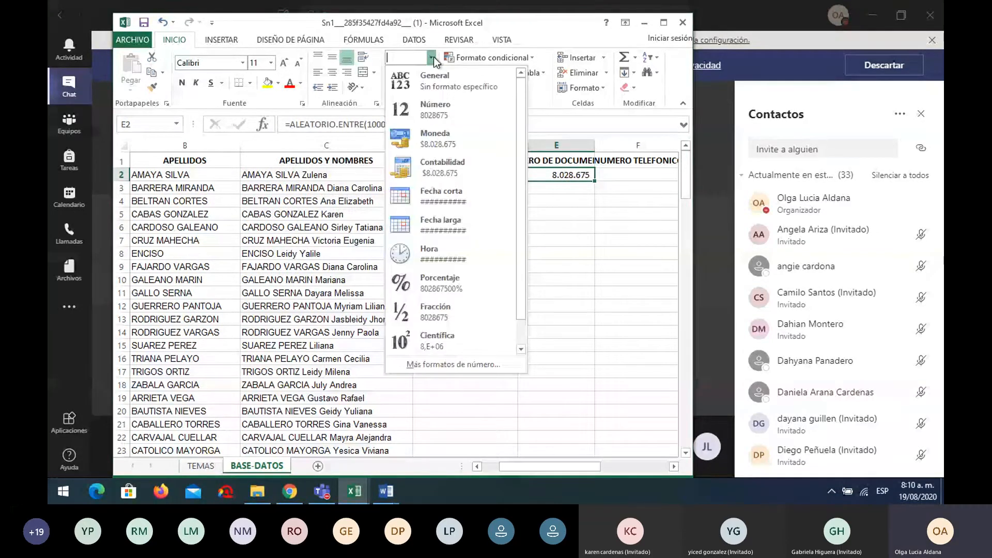
left_click(435, 80)
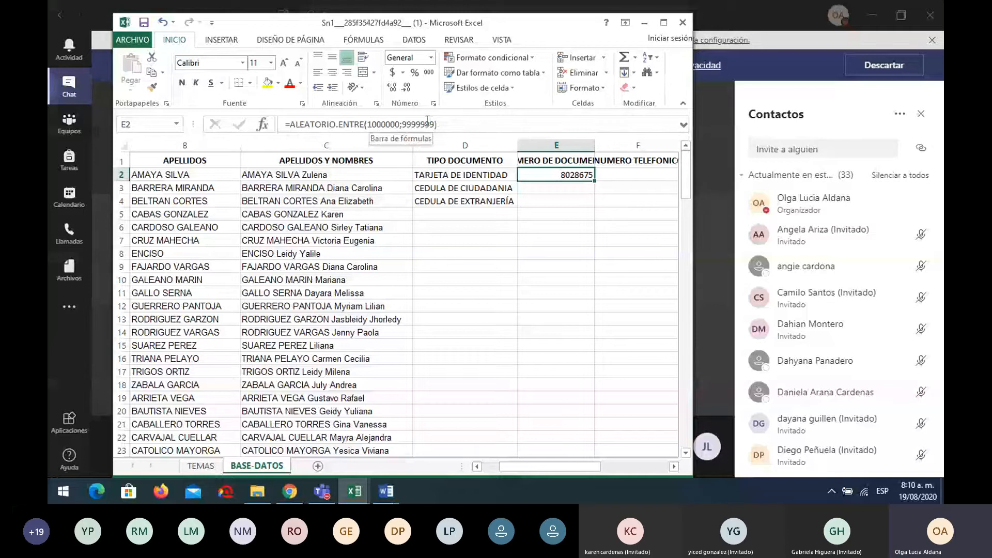
left_click_drag(594, 180, 578, 420)
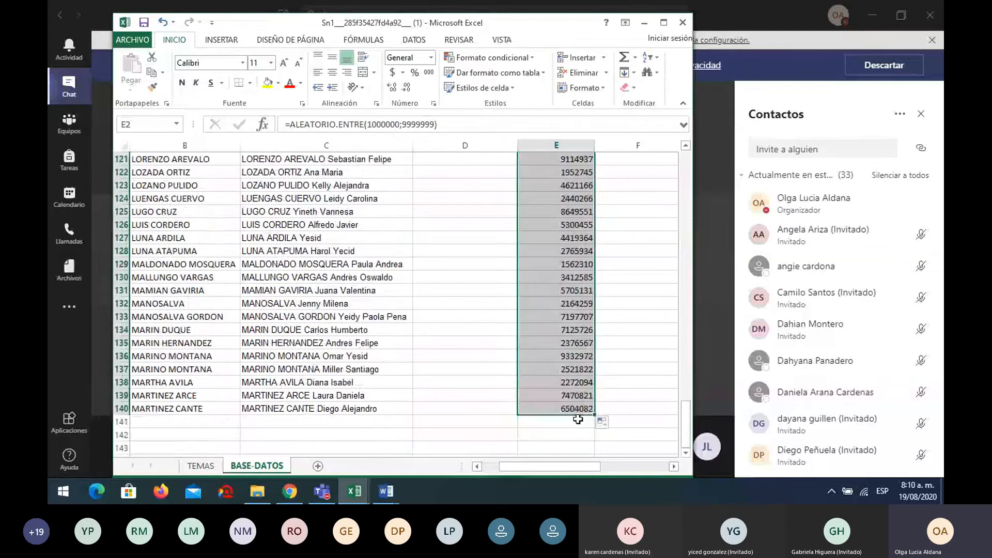
scroll(581, 331, "up", 20)
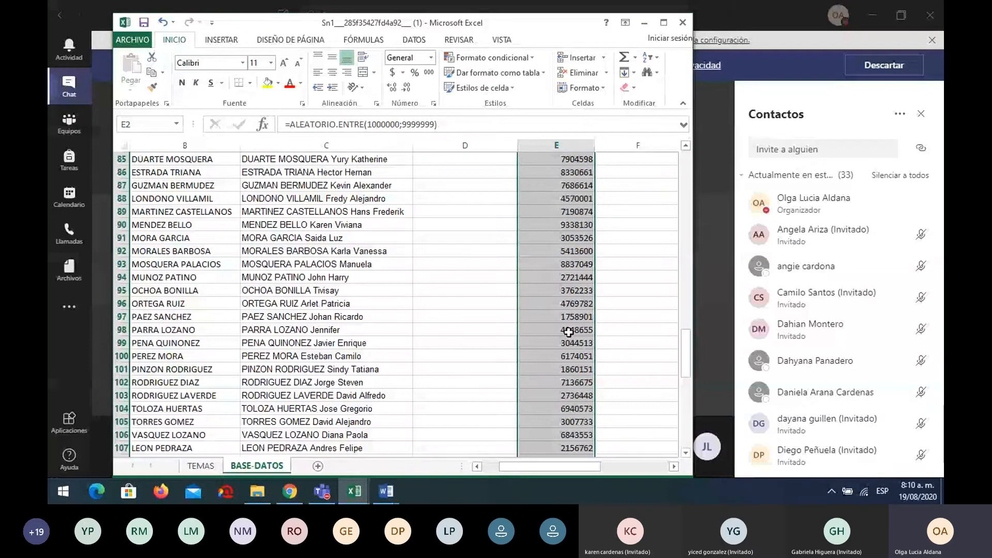
scroll(568, 332, "up", 1)
left_click(637, 201)
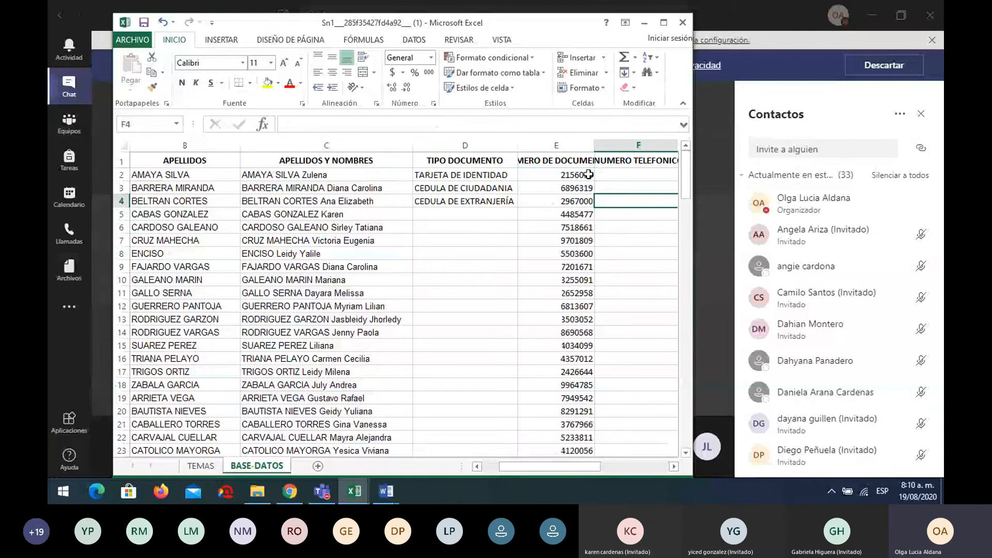
left_click(579, 174)
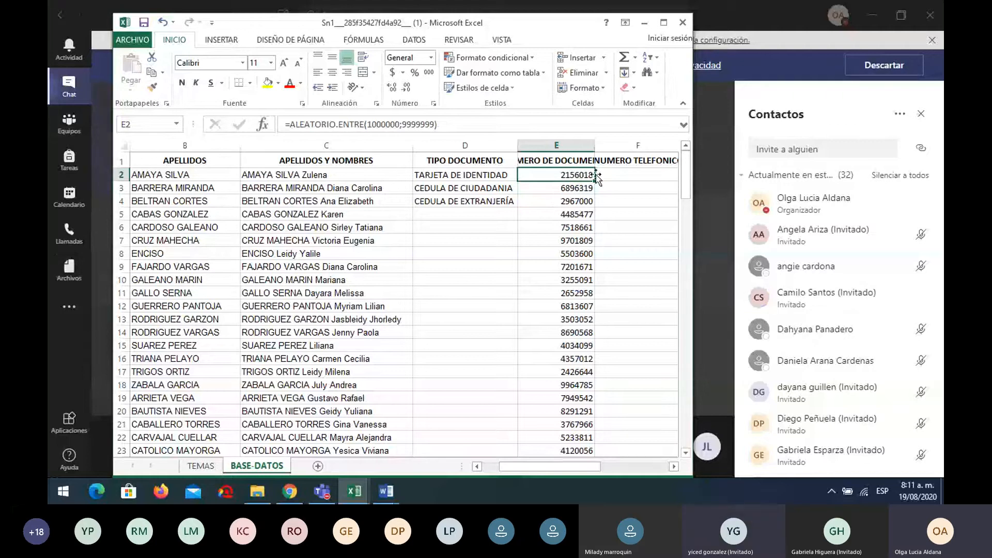
Double-click E2's fill handle five times to refill column E with fresh random numbers
double_click(594, 180)
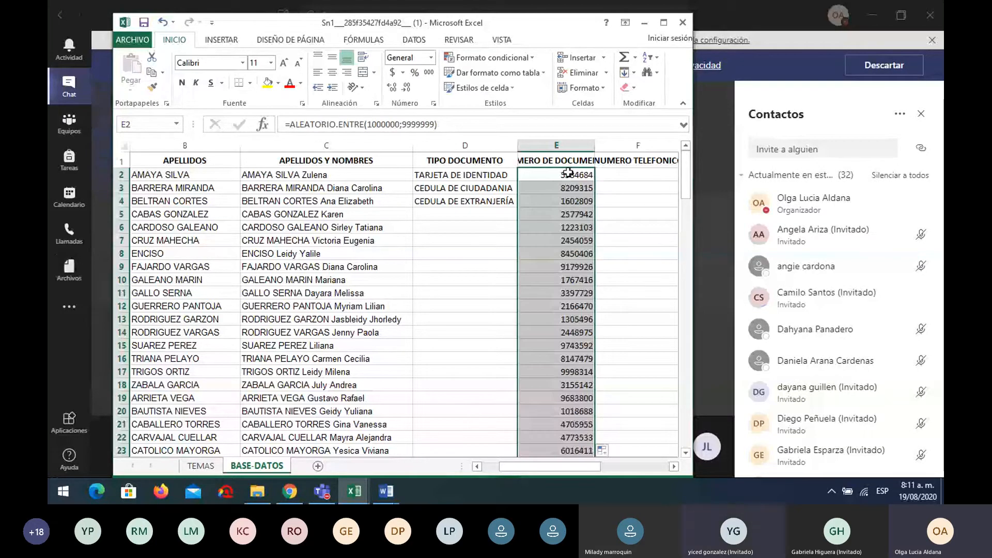
left_click(572, 173)
double_click(595, 181)
left_click(578, 172)
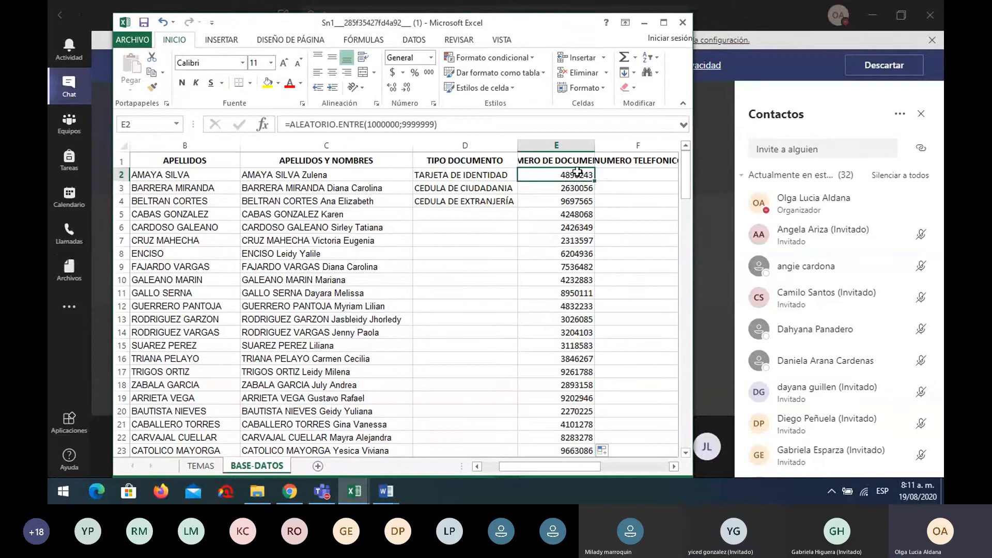
double_click(595, 181)
left_click(563, 175)
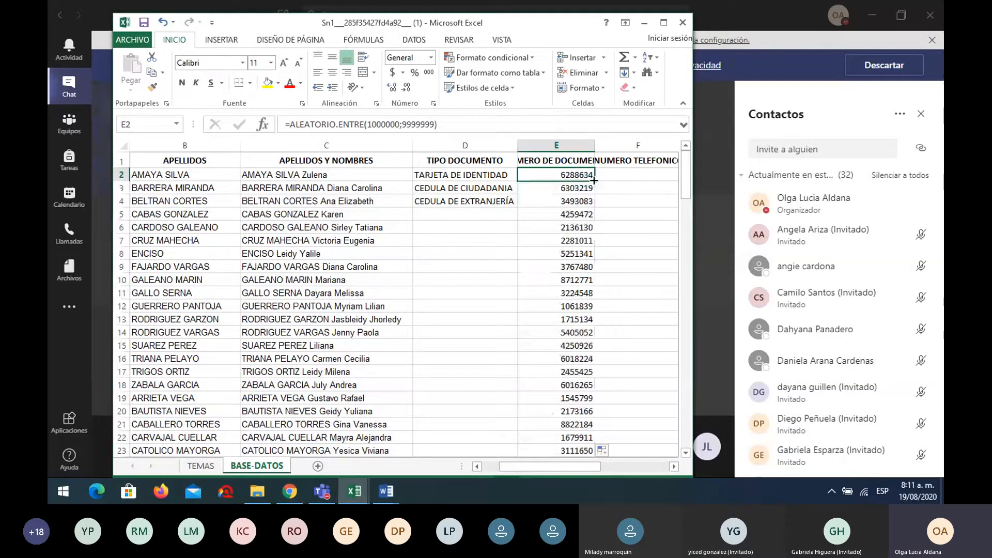
double_click(594, 181)
left_click(564, 174)
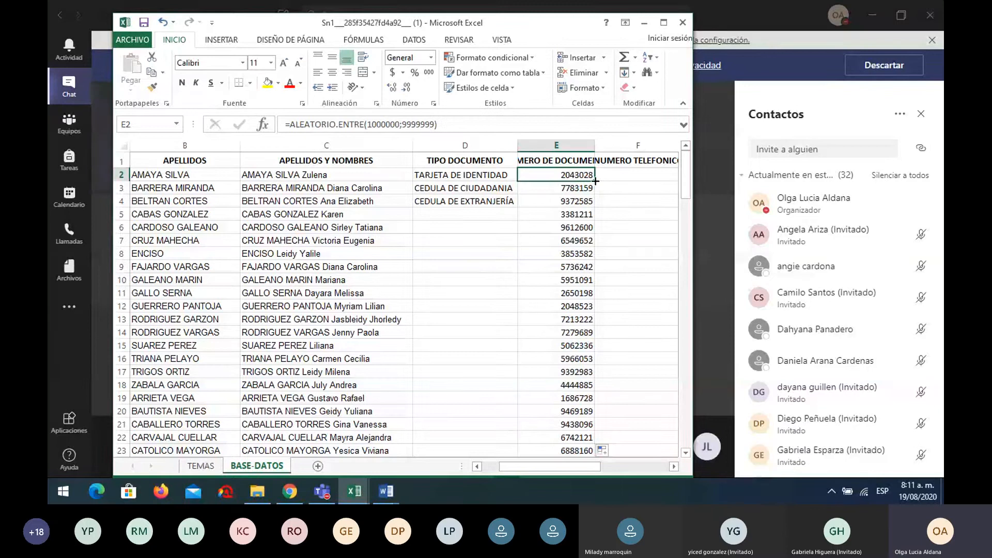
double_click(595, 180)
left_click(574, 175)
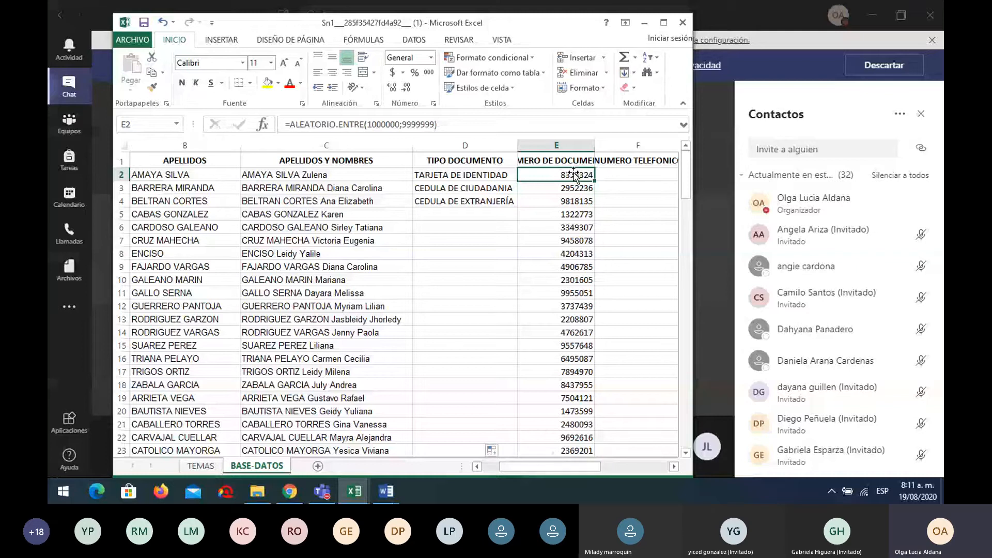
Narrow column E (NUMERO DE DOCUMENTO) to about 13,71 width, then select header row 1
key("Right")
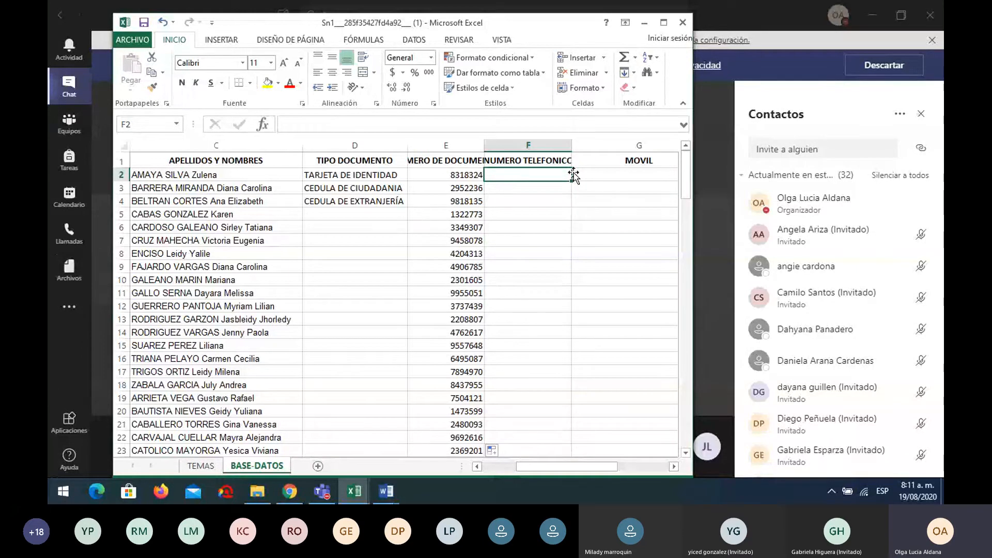
key("Right")
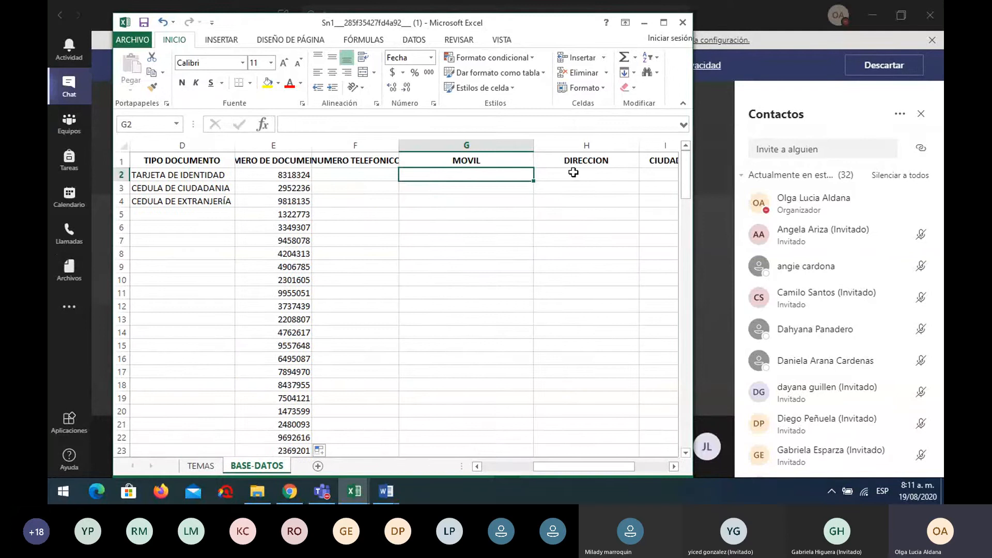
key("Left")
key("Right")
key("Left")
key("Left")
key("Left")
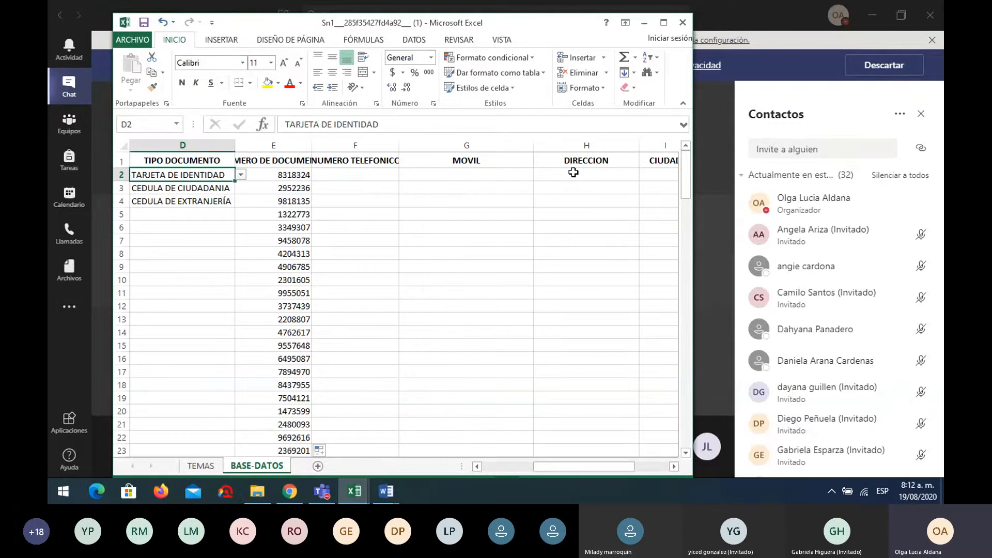
left_click(291, 160)
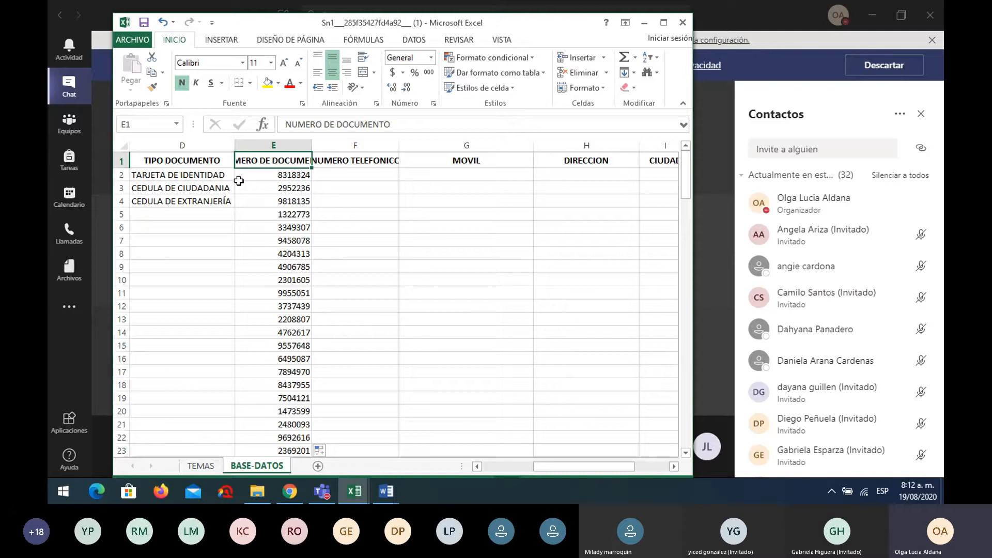
left_click_drag(593, 468, 581, 467)
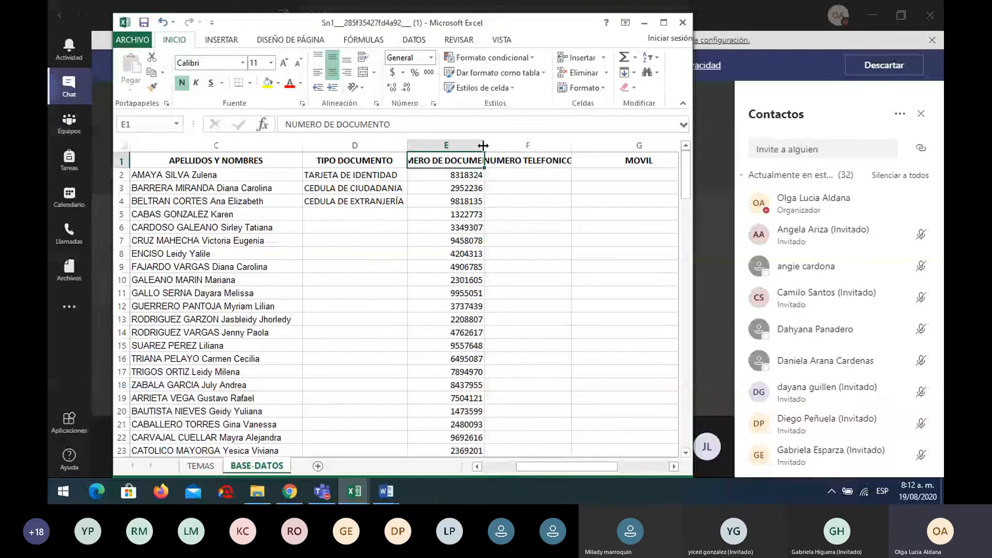
left_click_drag(483, 145, 471, 148)
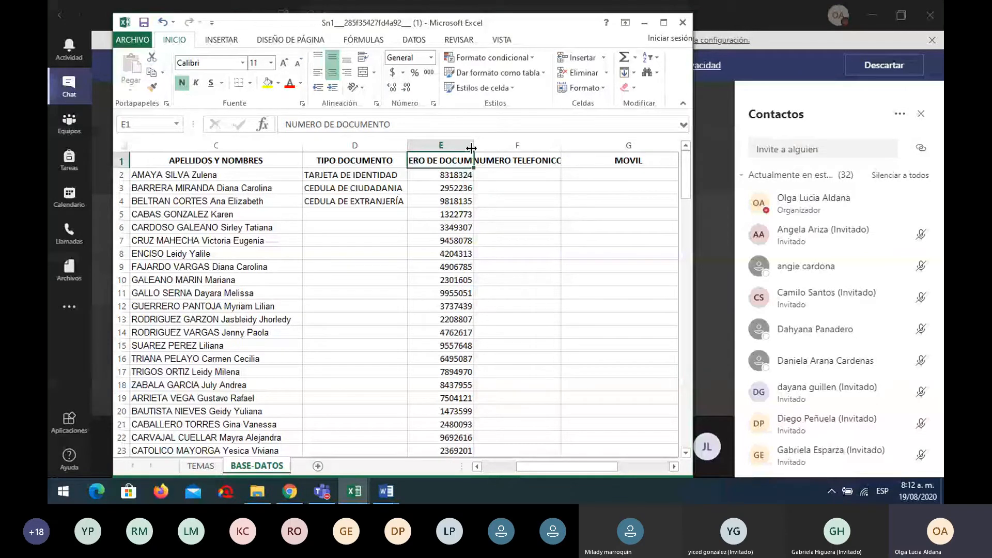
left_click(117, 161)
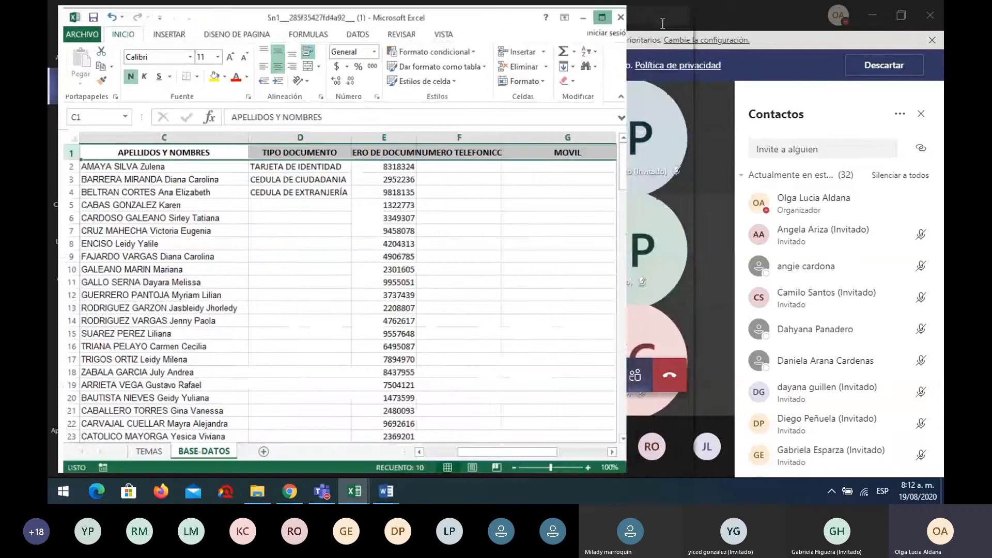
Maximize Excel, make row 1 taller and turn on Ajustar texto so headings wrap to two lines
left_click(662, 22)
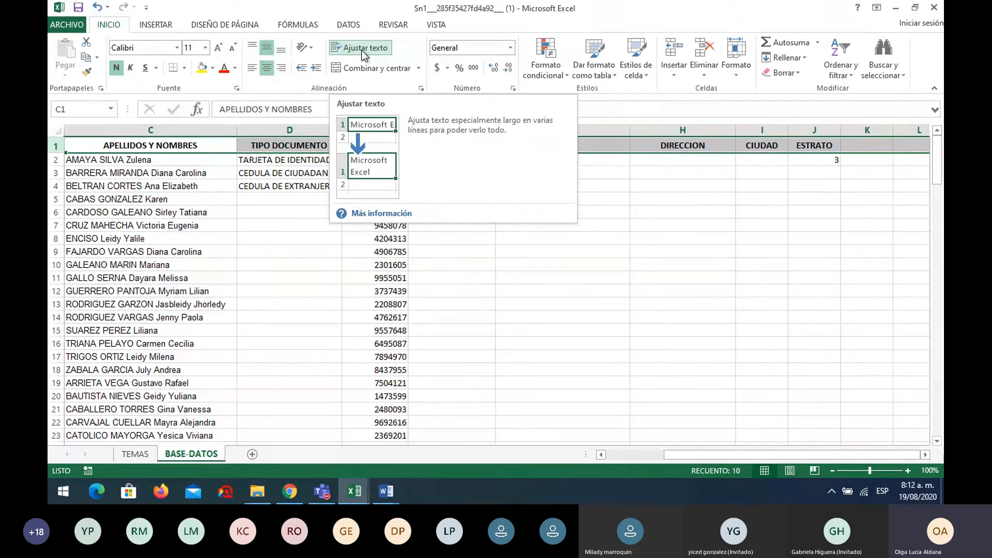
left_click(365, 49)
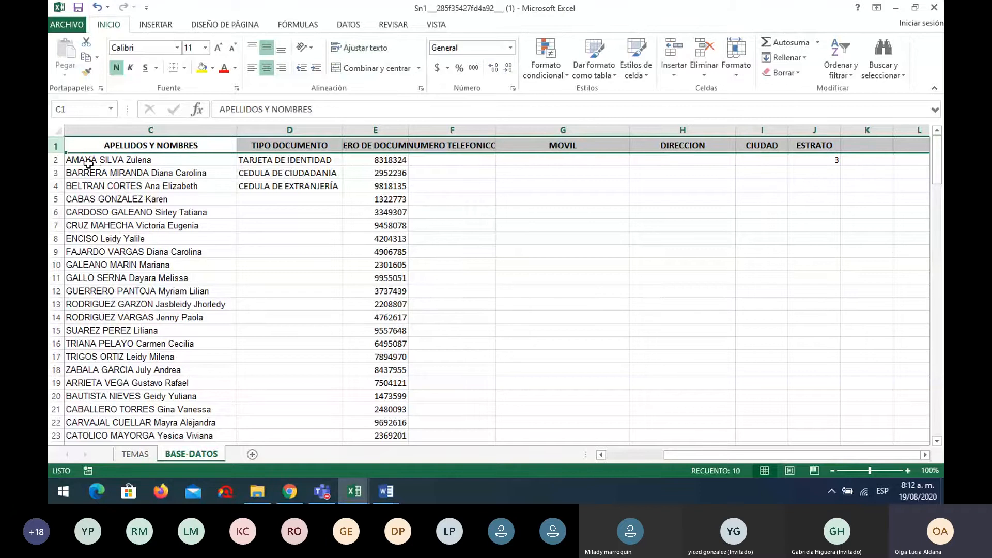
left_click_drag(56, 153, 56, 167)
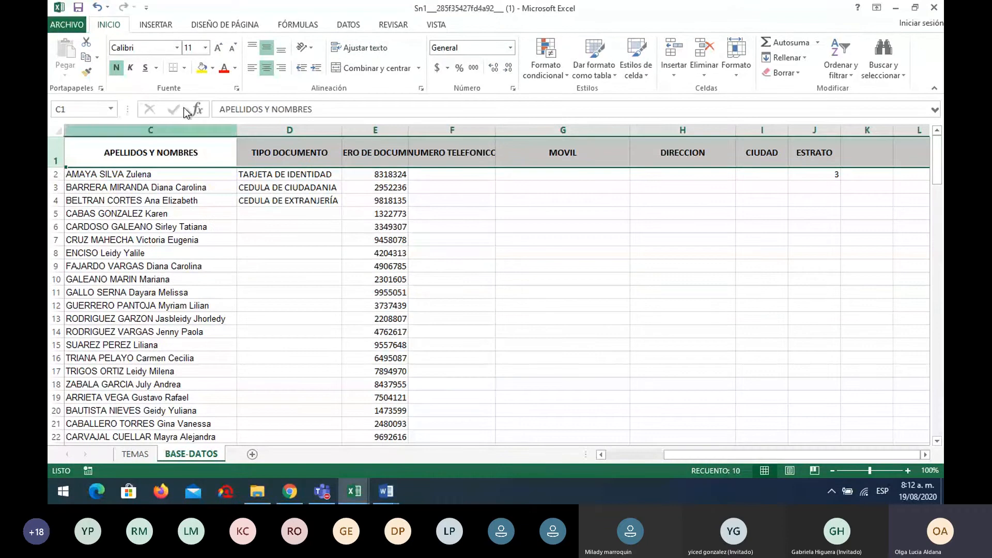
left_click(368, 47)
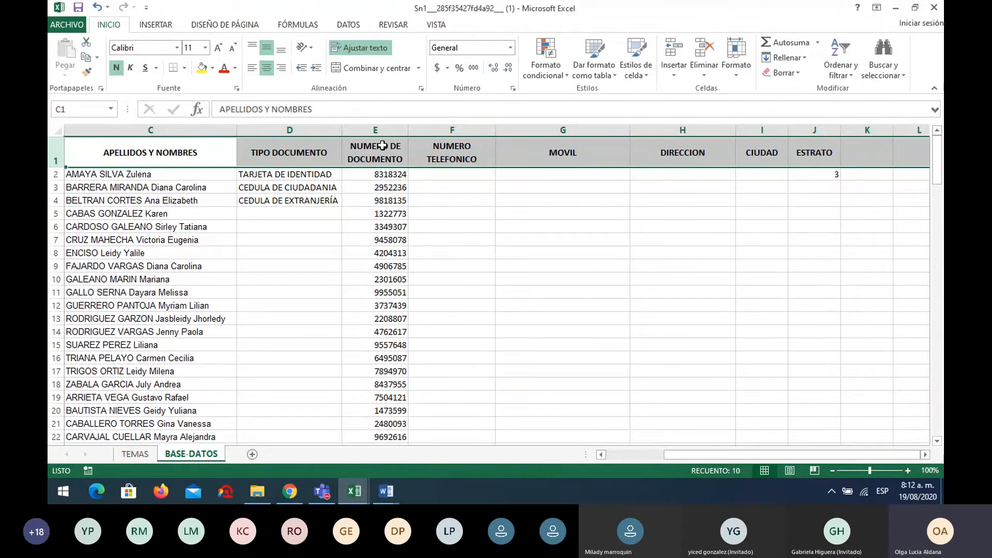
Narrow the MOVIL column from 28.57 to about 20.71 so ESTRATO comes into view
left_click(458, 180)
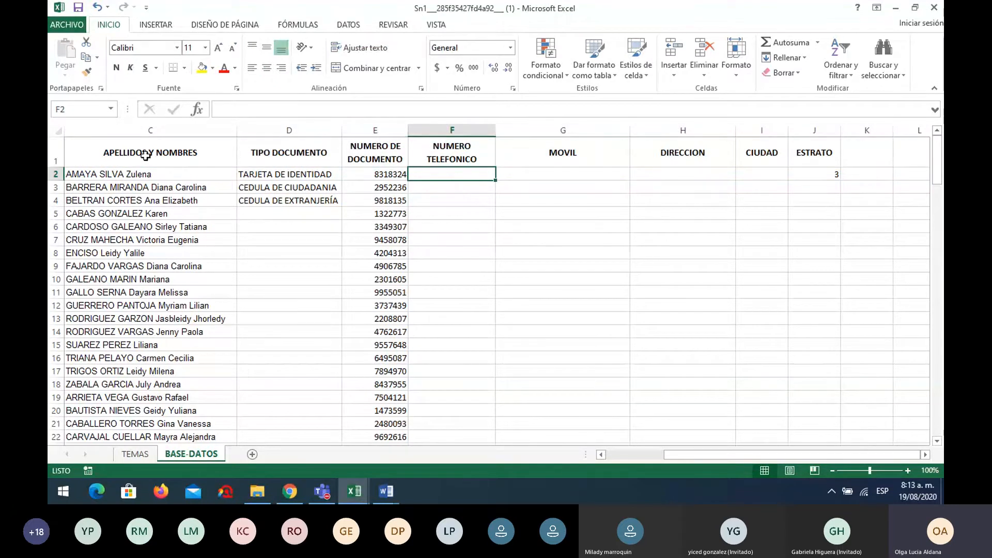
left_click_drag(714, 453, 671, 453)
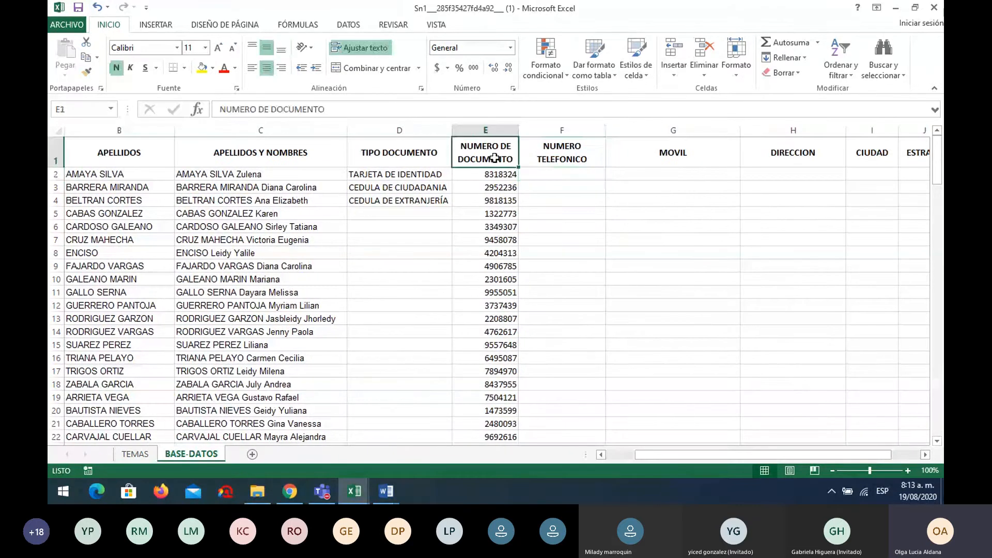
left_click(576, 156)
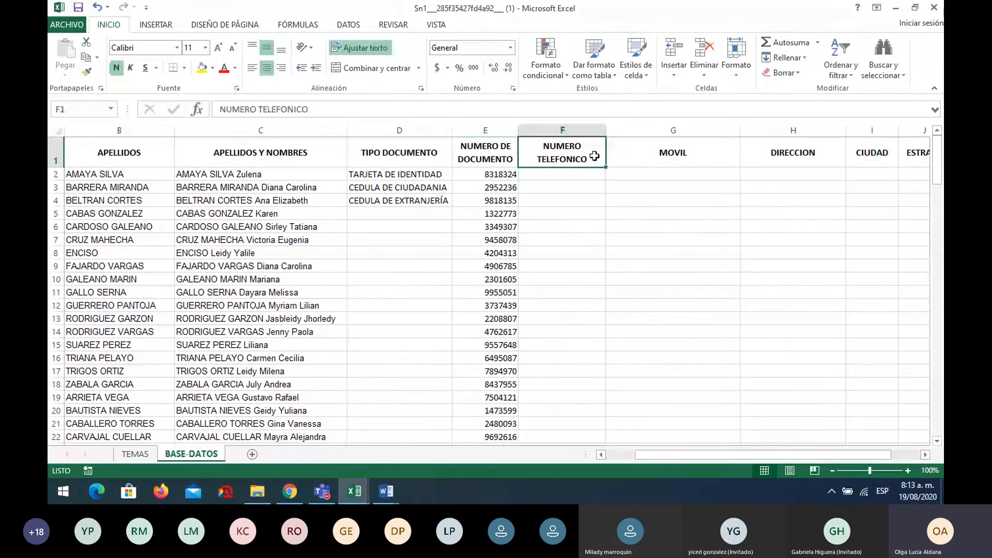
left_click(656, 154)
left_click_drag(739, 129, 703, 130)
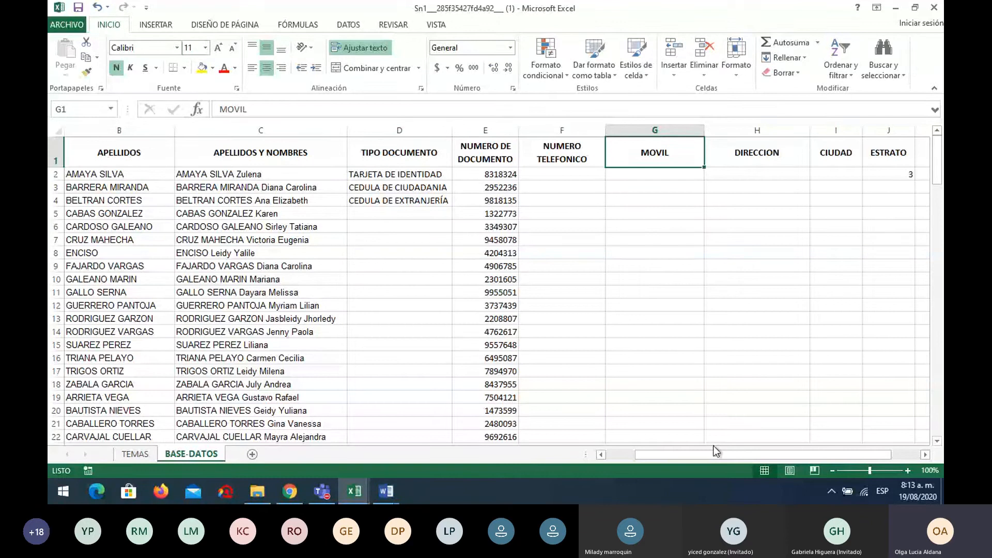
left_click_drag(714, 453, 759, 454)
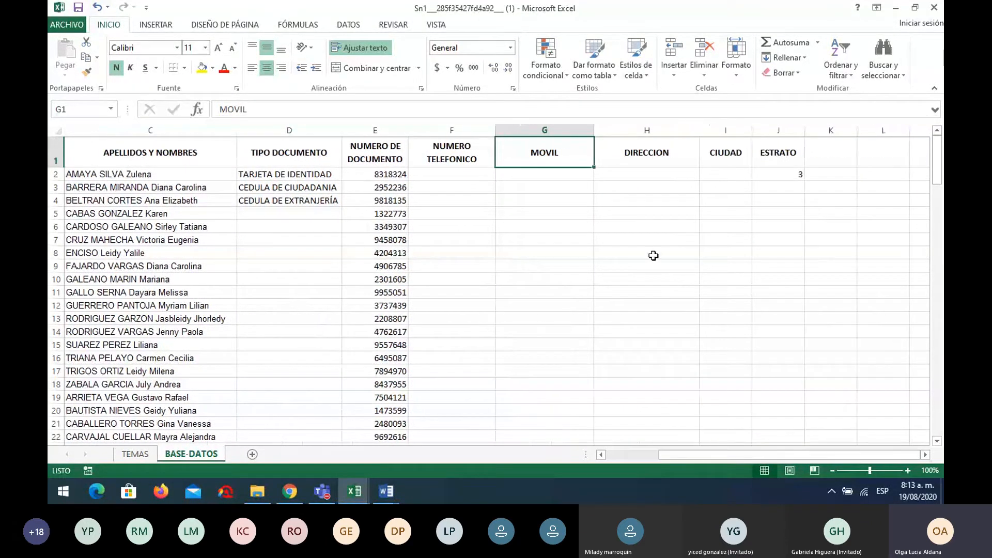
Enter 'Calle 2 carrera 4' in H2 and fill it down to row 9
left_click(646, 173)
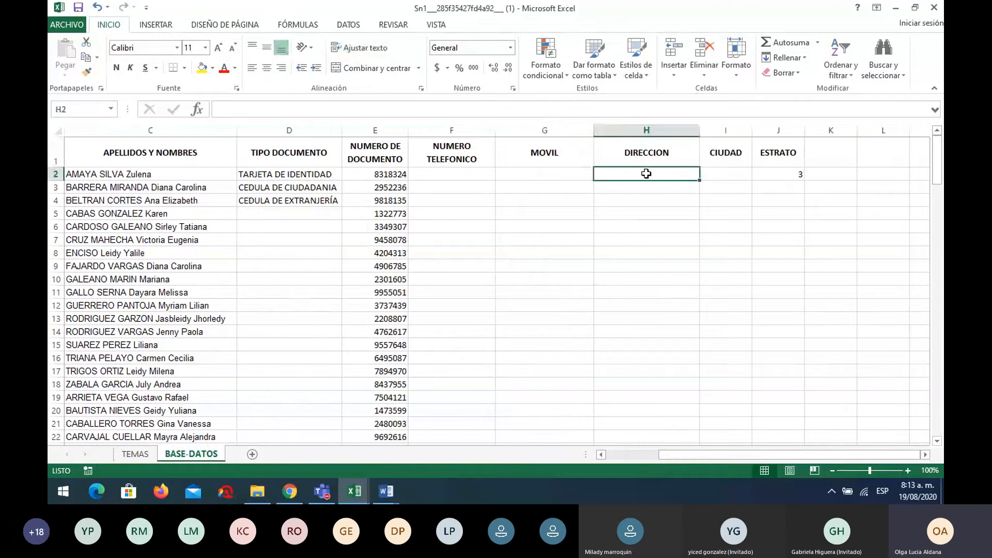
type("Calle")
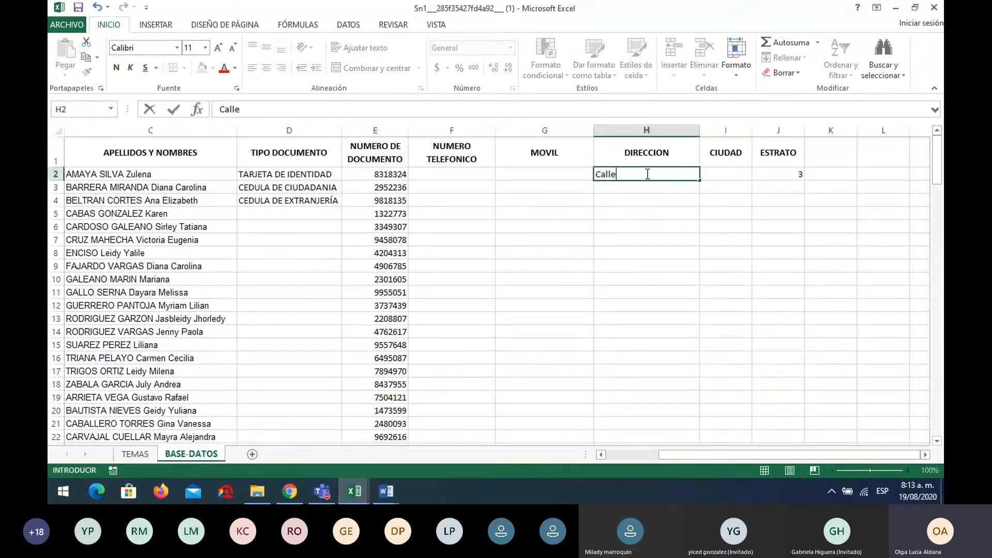
type(" 2 carrera")
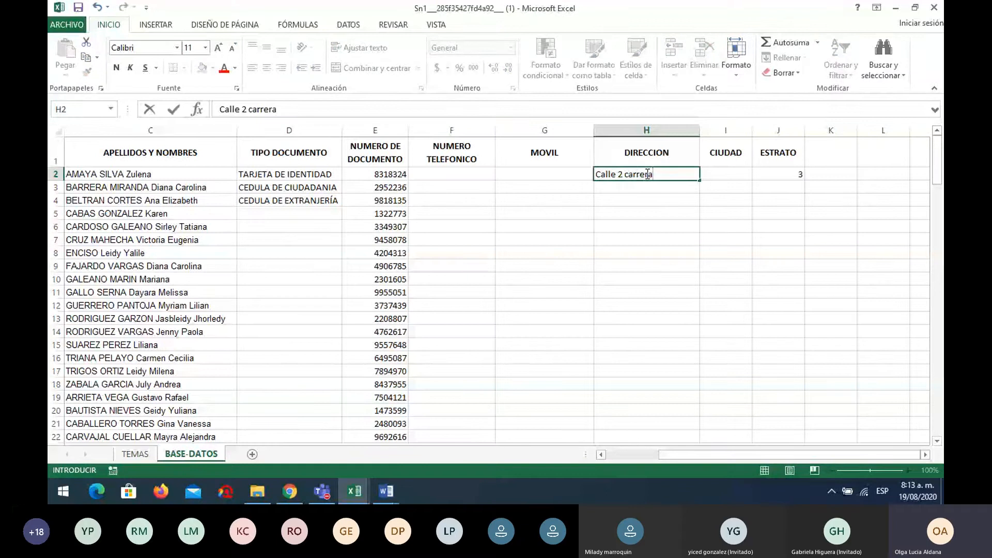
type(" 4")
left_click(653, 240)
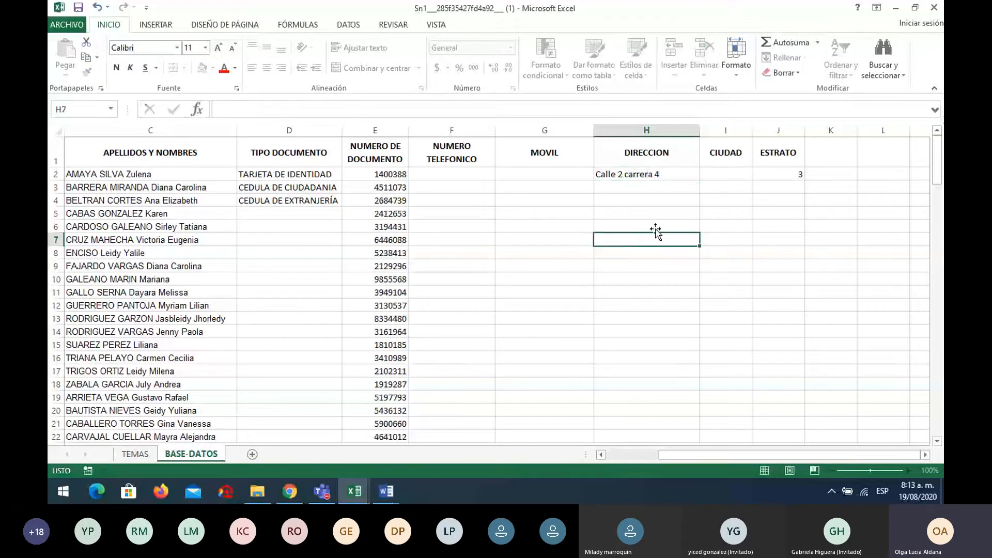
left_click(657, 176)
left_click_drag(695, 178, 696, 268)
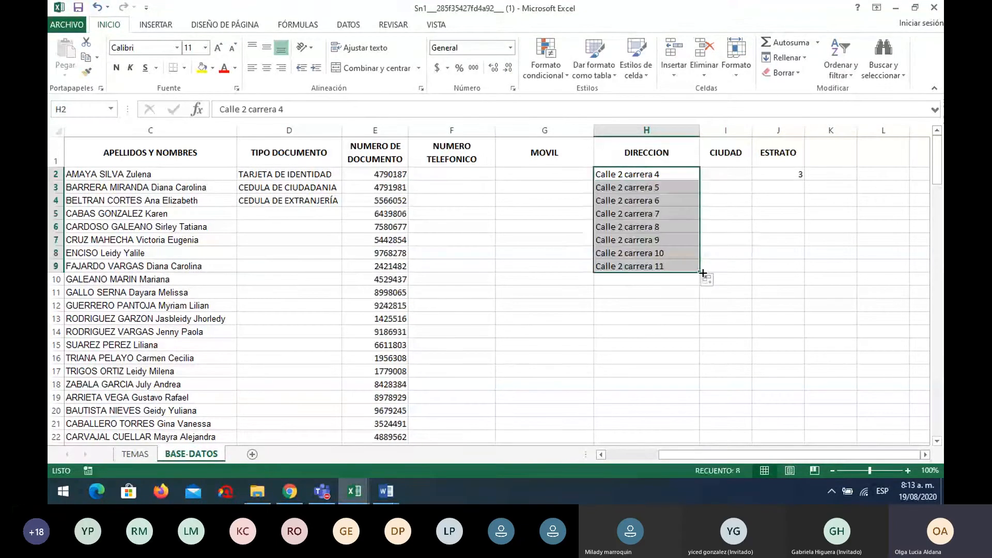
Replace H2 with 'Avenida 3 calle 6' and fill the series down to H12
left_click(673, 177)
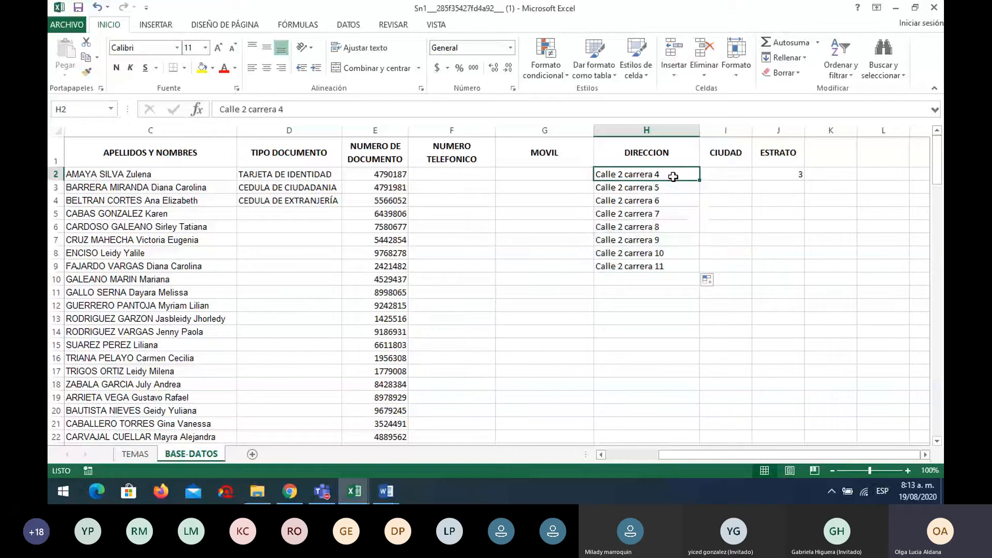
type("A")
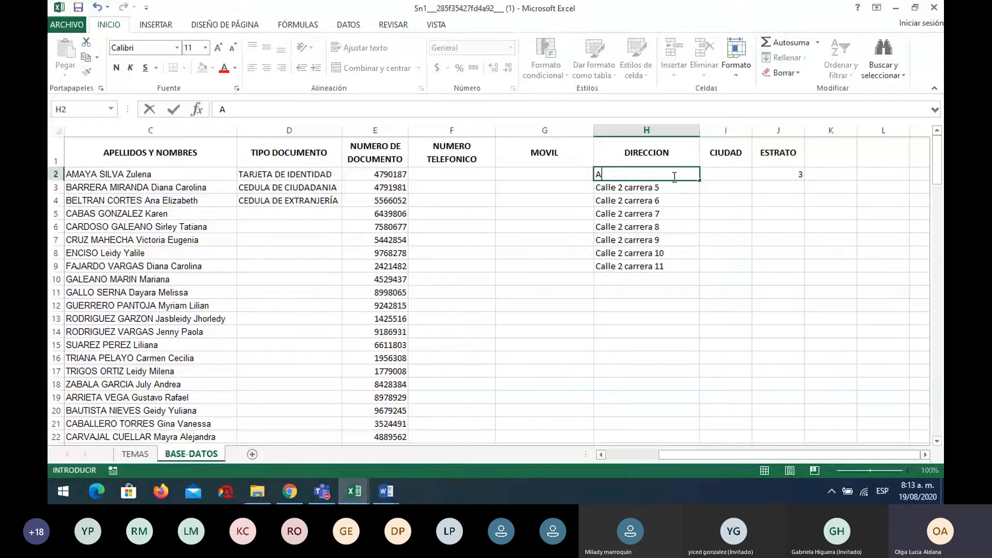
type("venida 3 calle")
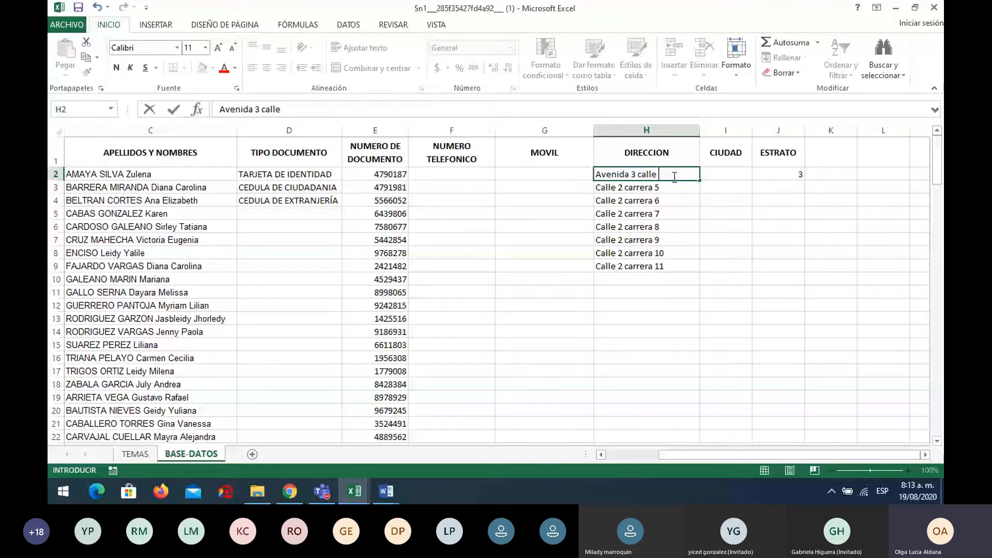
type("6")
left_click_drag(699, 180, 690, 313)
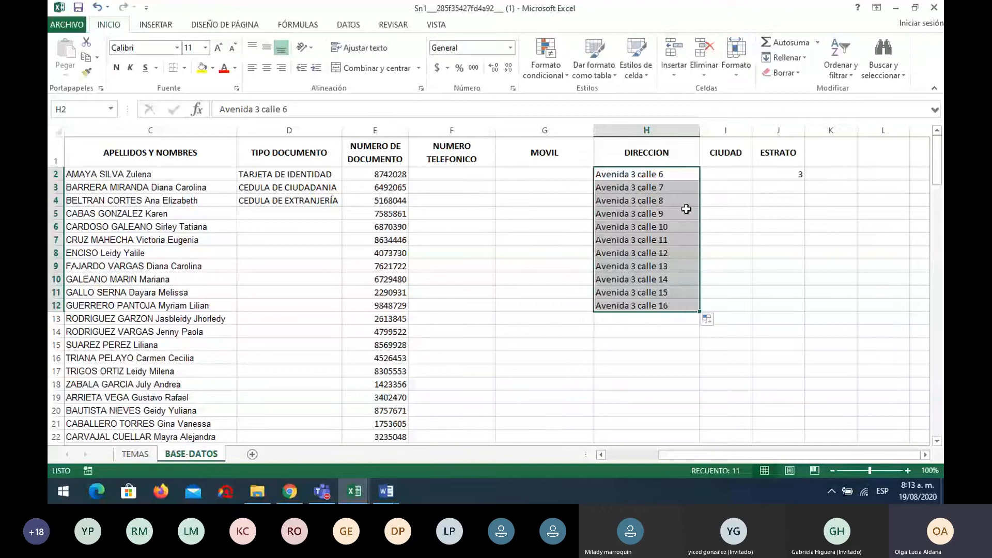
left_click(732, 175)
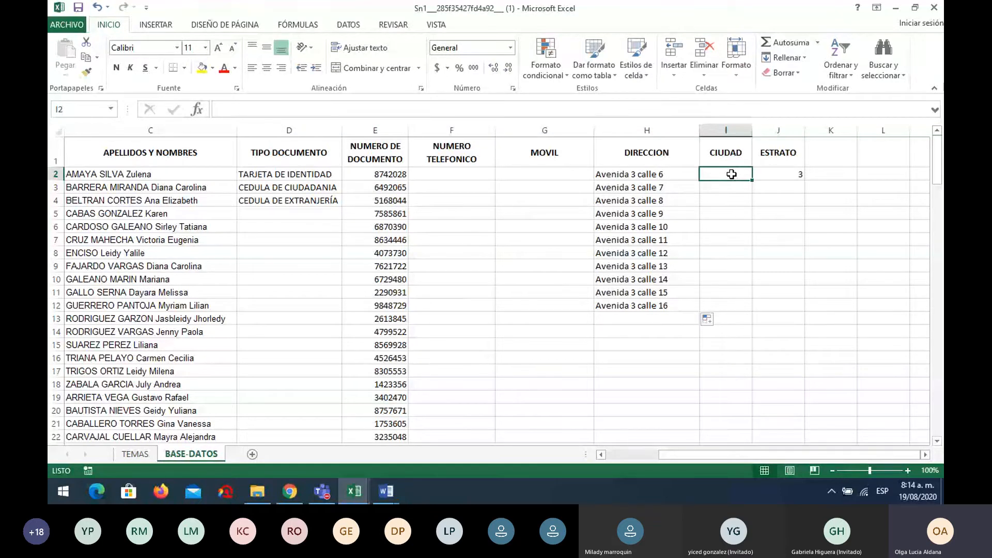
Enter =ELEGIR(ALEATORIO.ENTRE(1;3);"CALI";"BOGOTÁ";"MEDELLÍN") in I2 and copy it down the CIUDAD column
left_click(390, 172)
left_click(731, 173)
type("=")
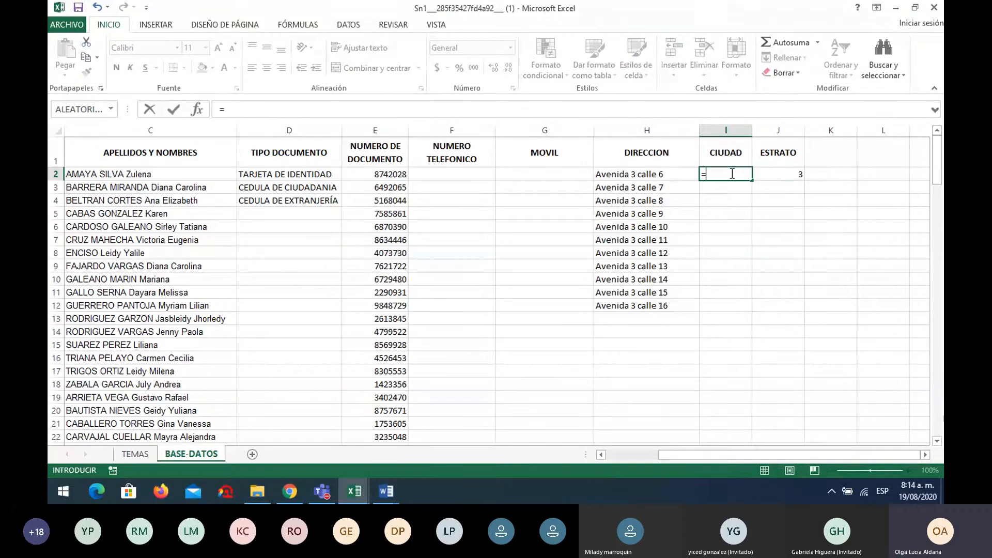
type("eleg")
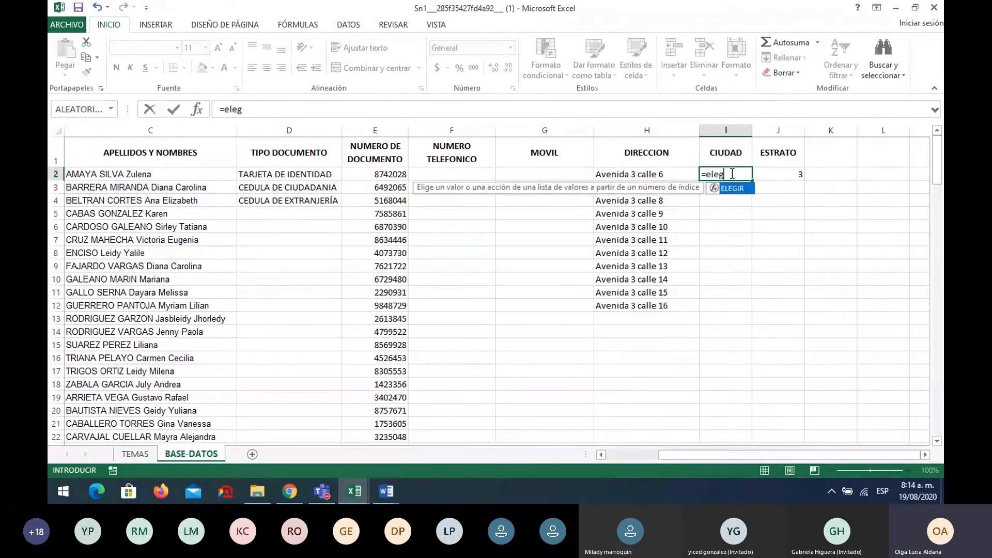
type("ir")
type("(")
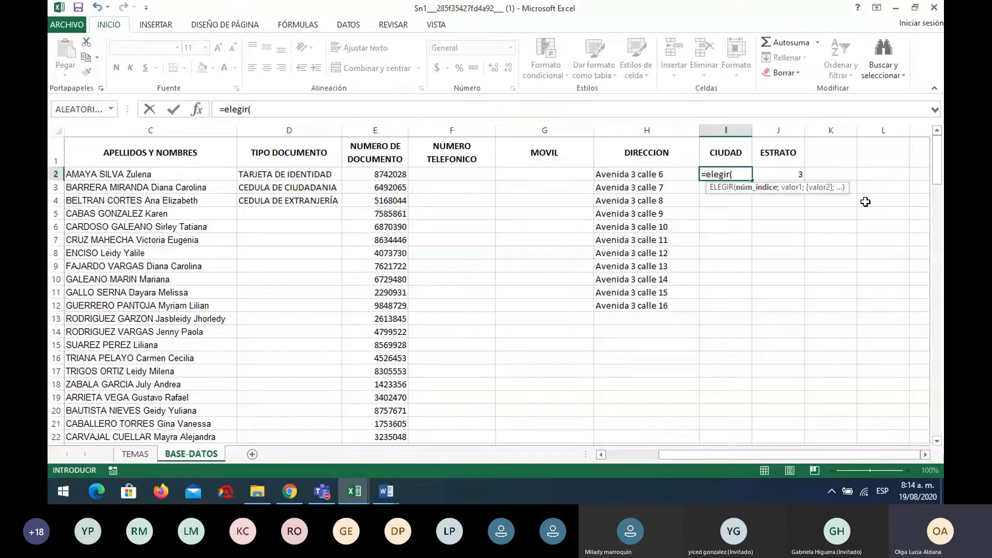
type("al")
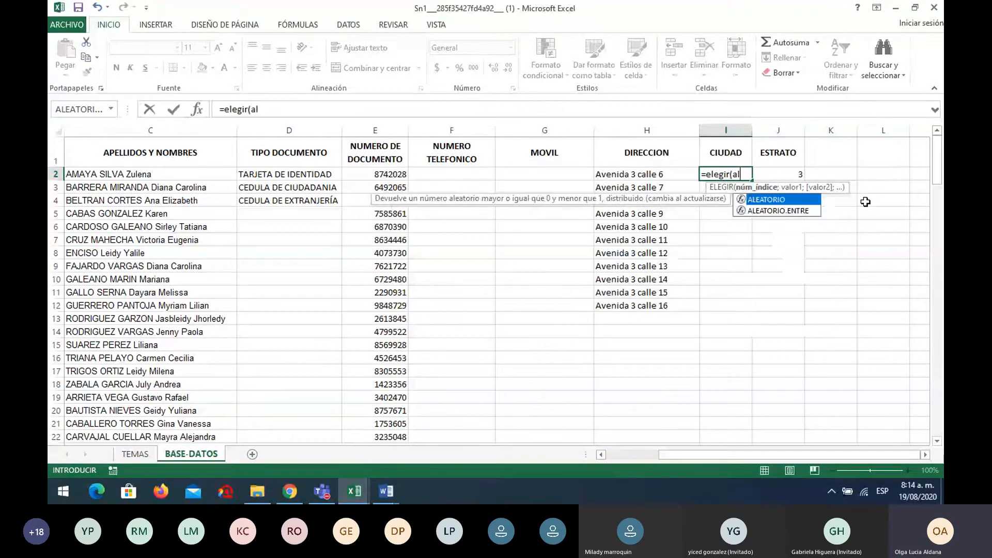
double_click(804, 210)
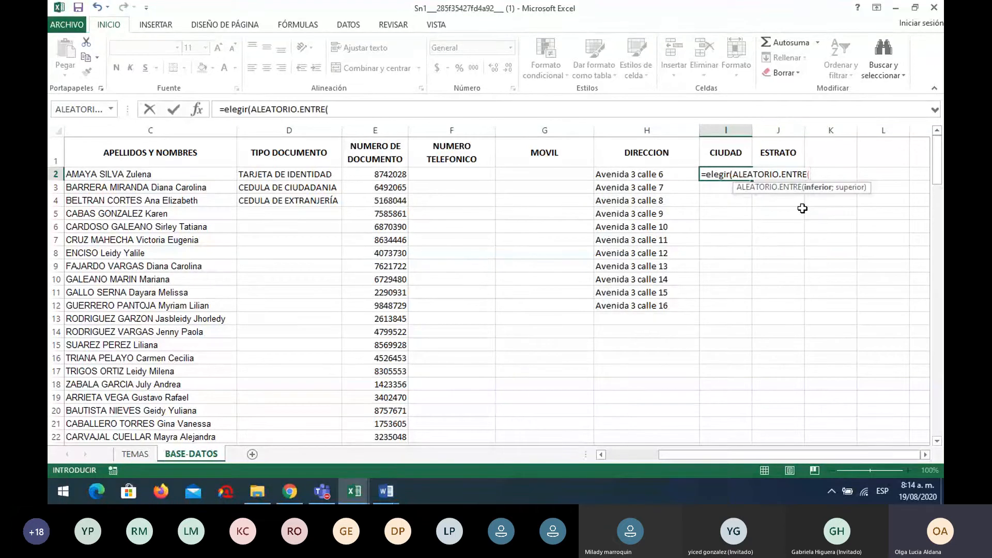
type("1;")
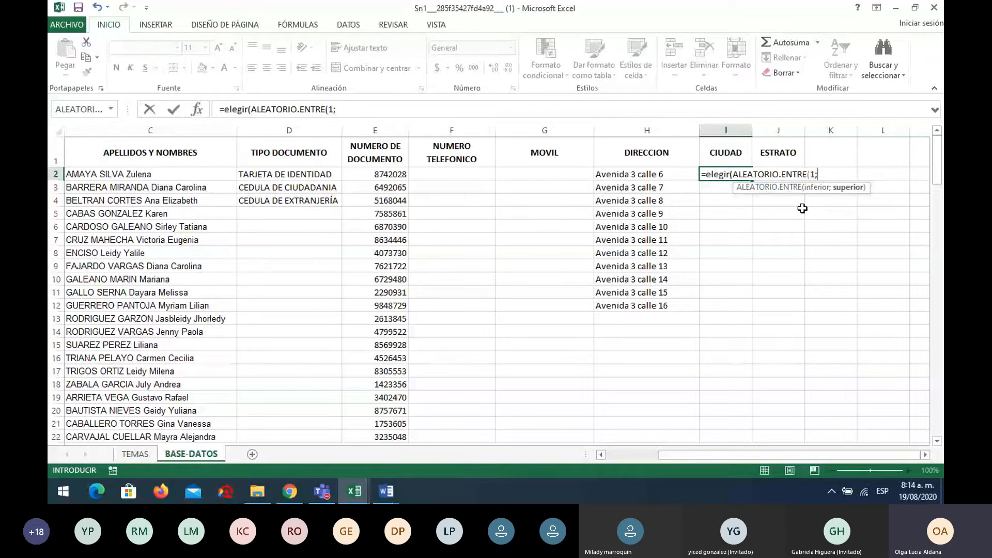
type("3)")
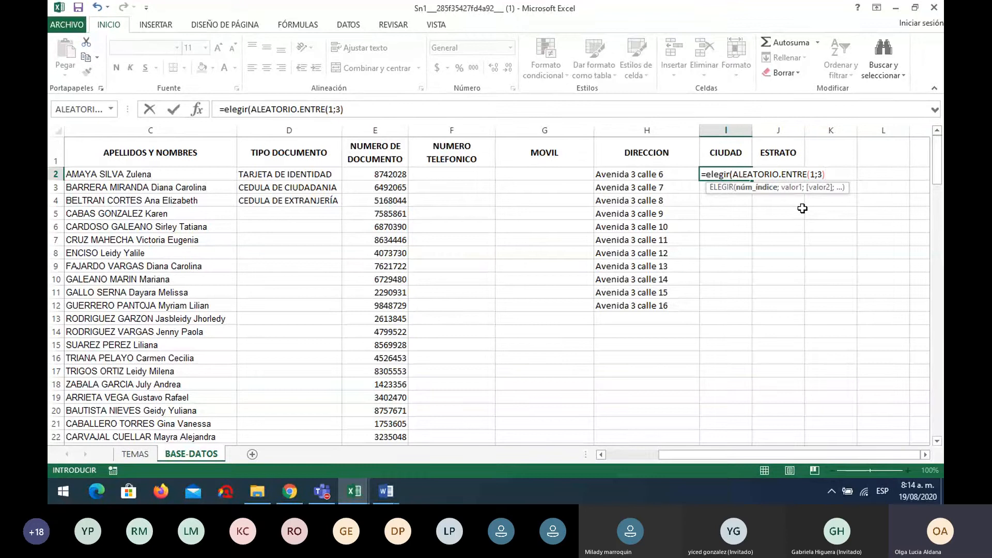
type(";")
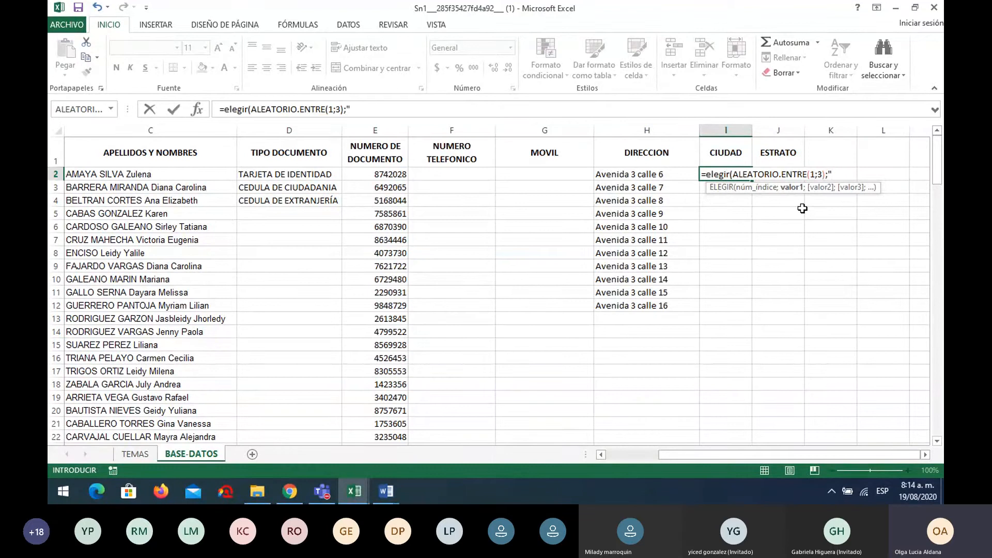
type("\"CALI\";")
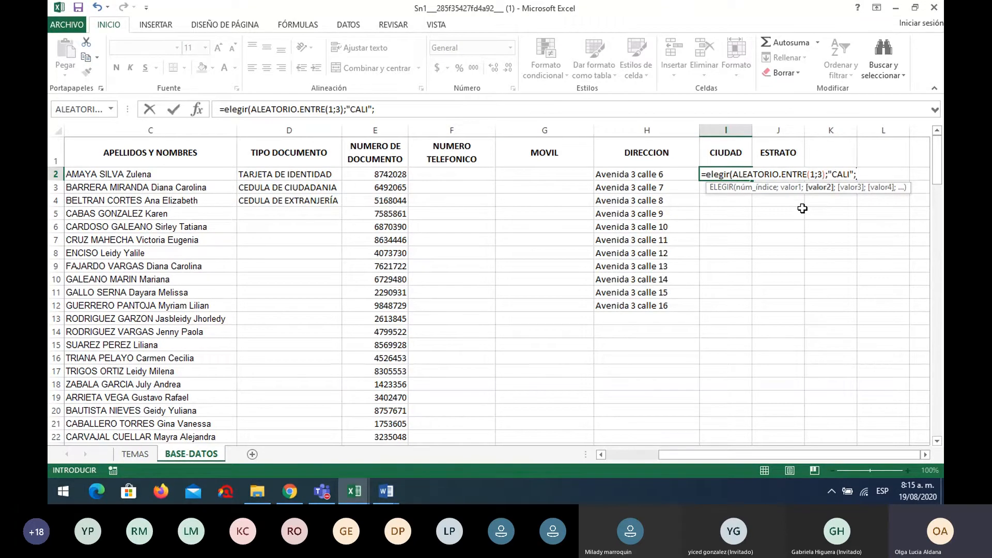
type("\"BOGOT")
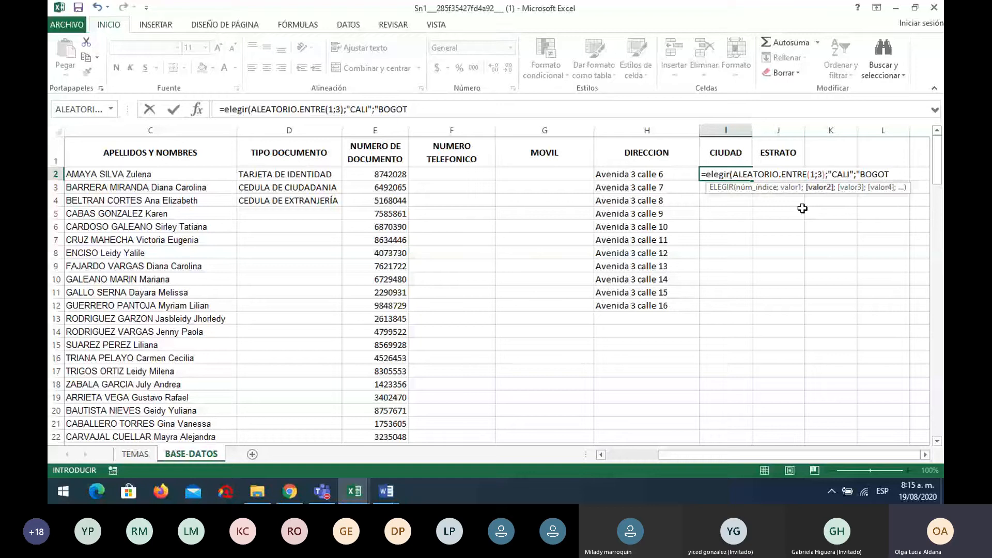
type("Á\";")
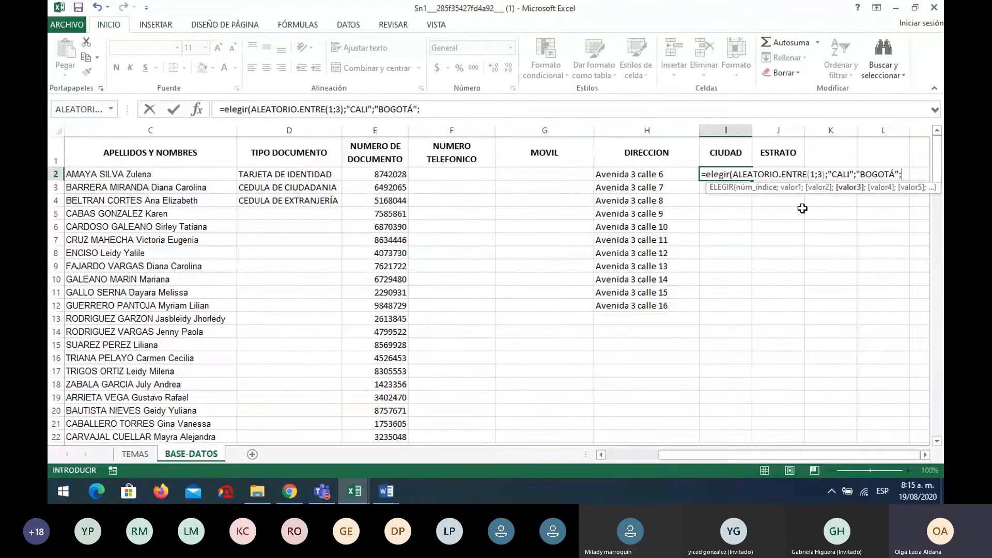
type("\"MEDELLÍ")
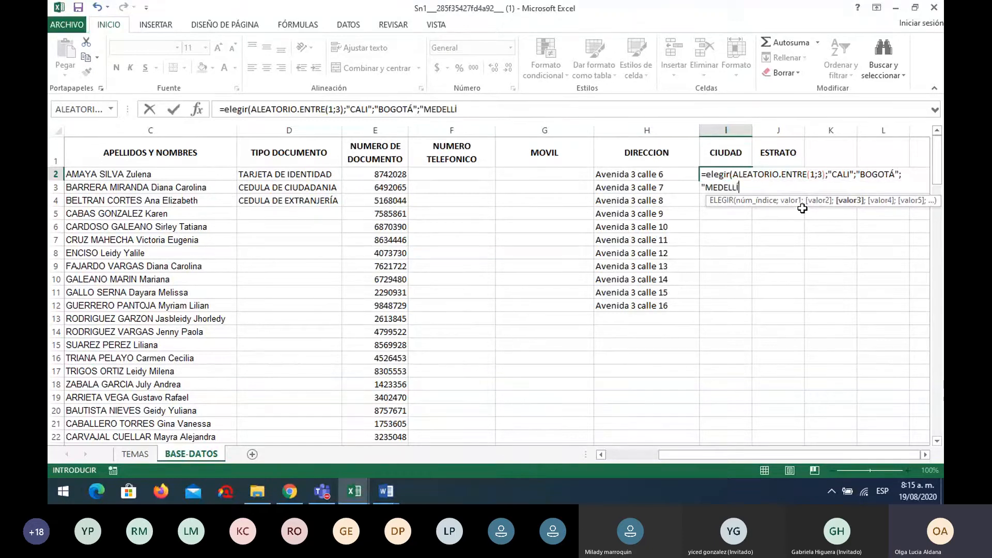
type("N\")")
key("Return")
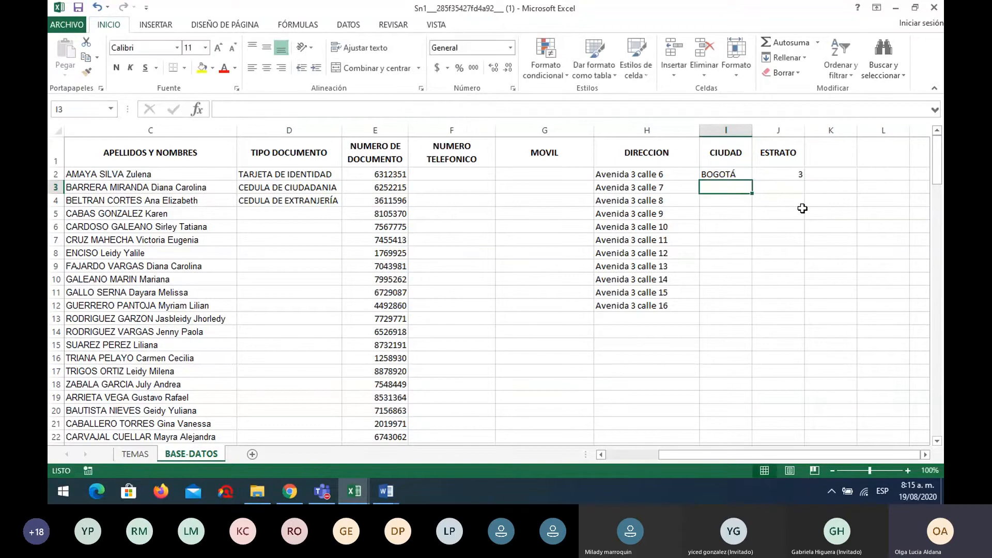
left_click(744, 175)
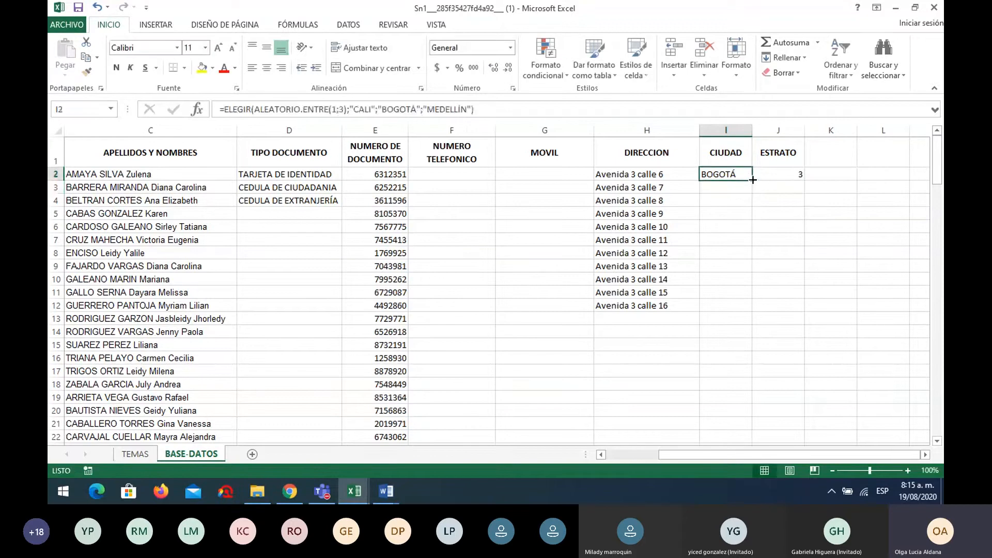
left_click_drag(752, 180, 744, 437)
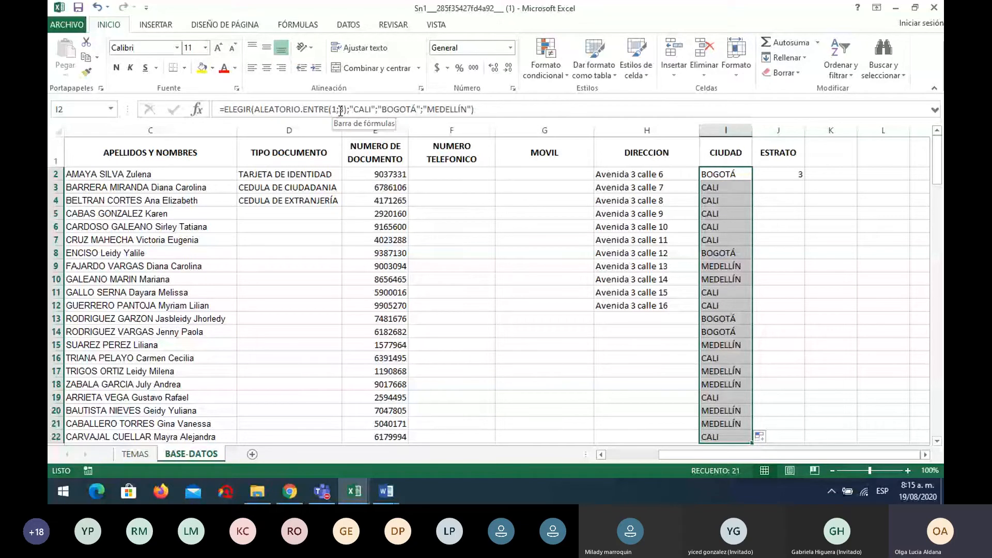
Change the formula to ALEATORIO.ENTRE(1;4) with "CARTAGENA" added, and fill it down I2:I22
left_click(341, 111)
key("BackSpace")
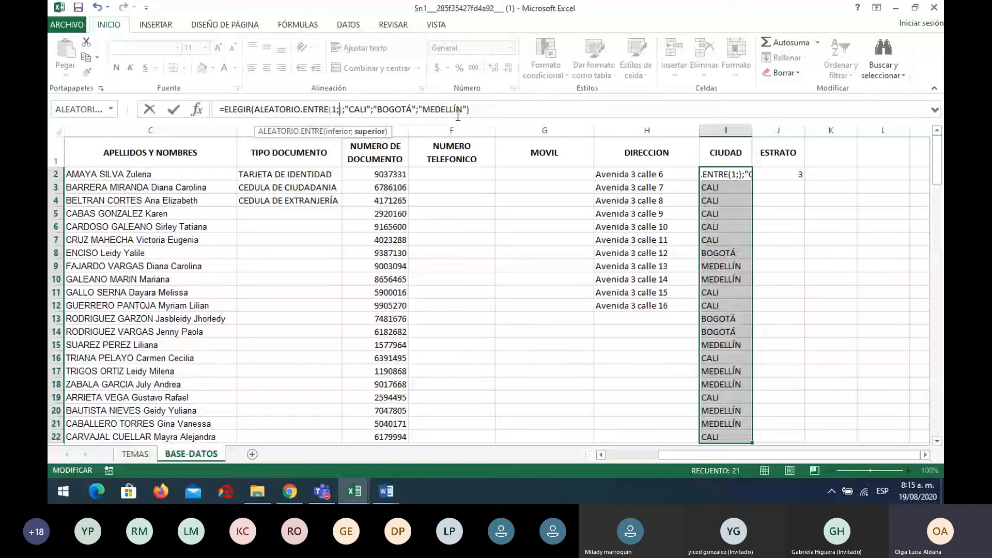
type("4)")
left_click(467, 109)
type(";\"CARTAGENA\"")
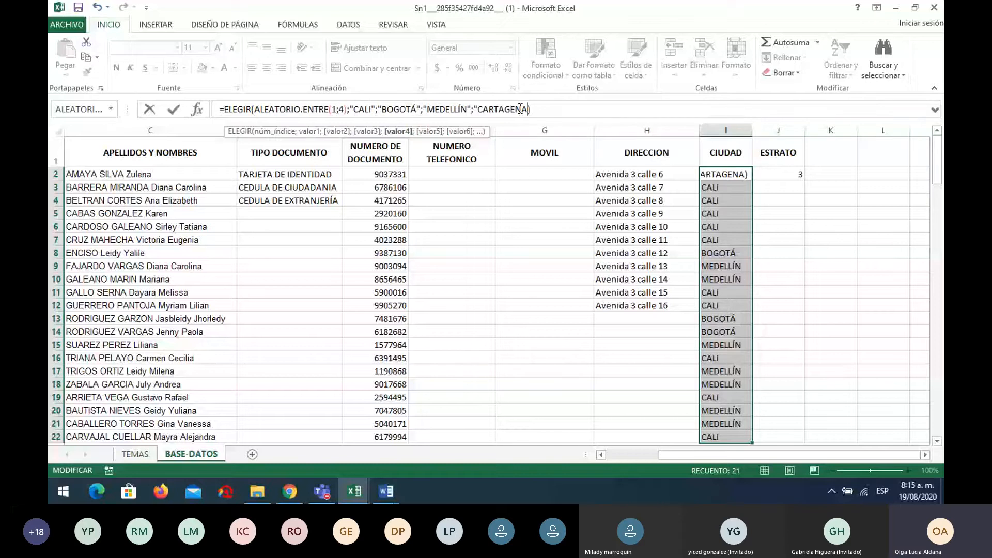
key("Return")
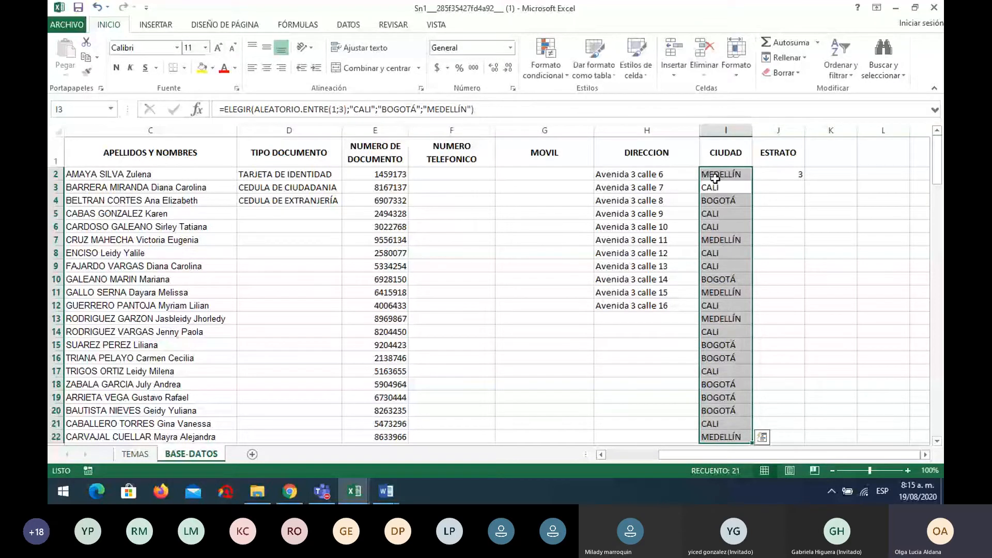
left_click(742, 176)
left_click_drag(742, 176, 725, 436)
key("ctrl+d")
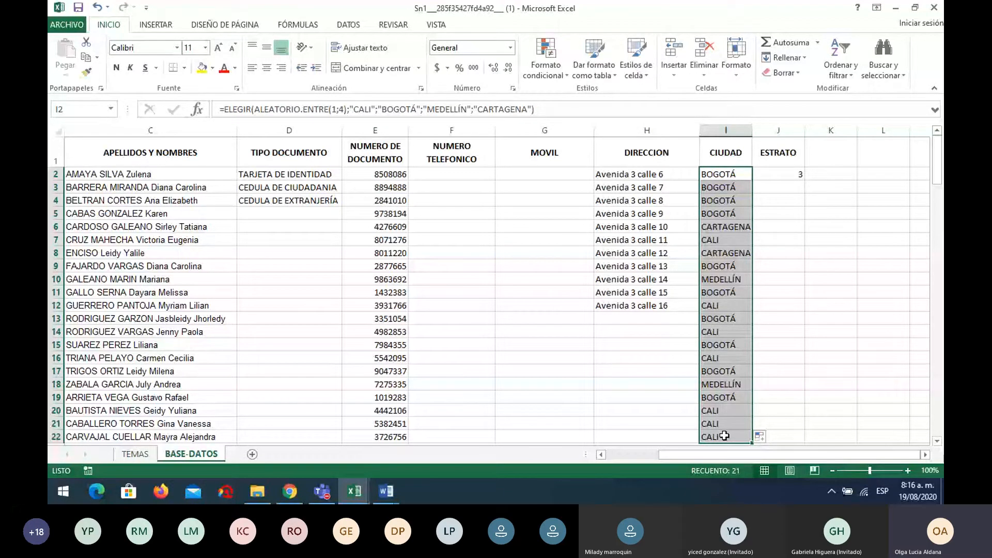
On the TEMAS sheet, shade the FORMATO DE NÚMEROS–VALIDACION and ALEATORIO.ENTRE–ELEGIR topics yellow
left_click(135, 454)
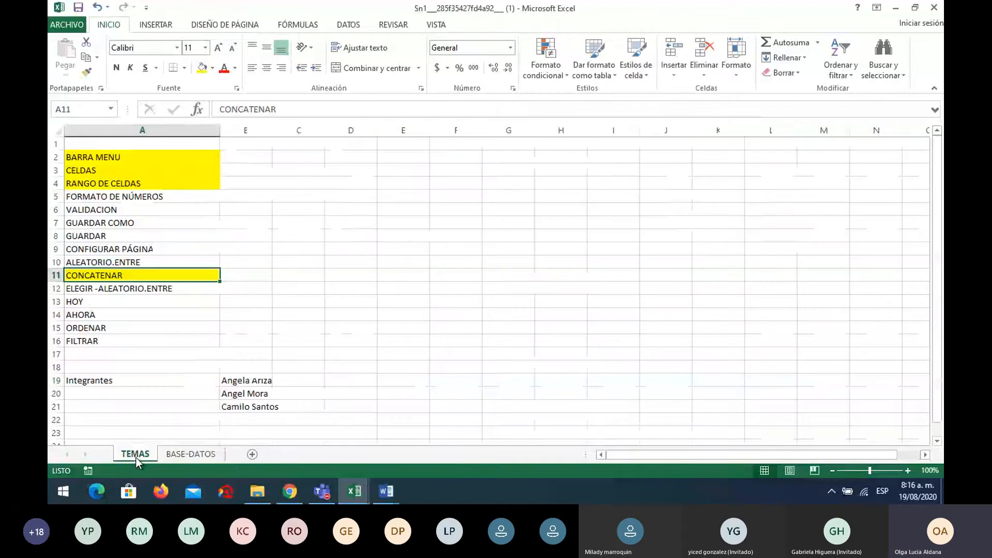
left_click(127, 197)
left_click_drag(127, 197, 124, 211)
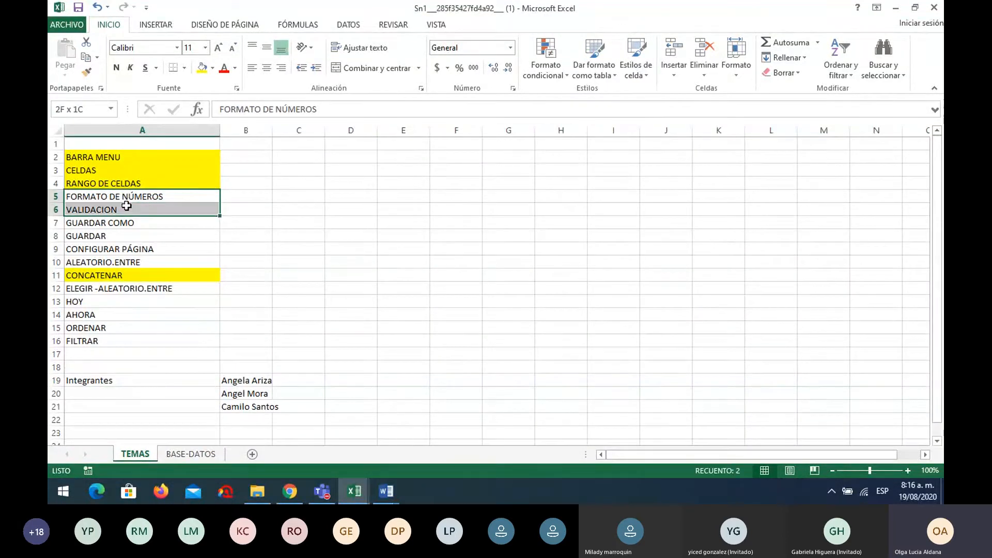
left_click(202, 70)
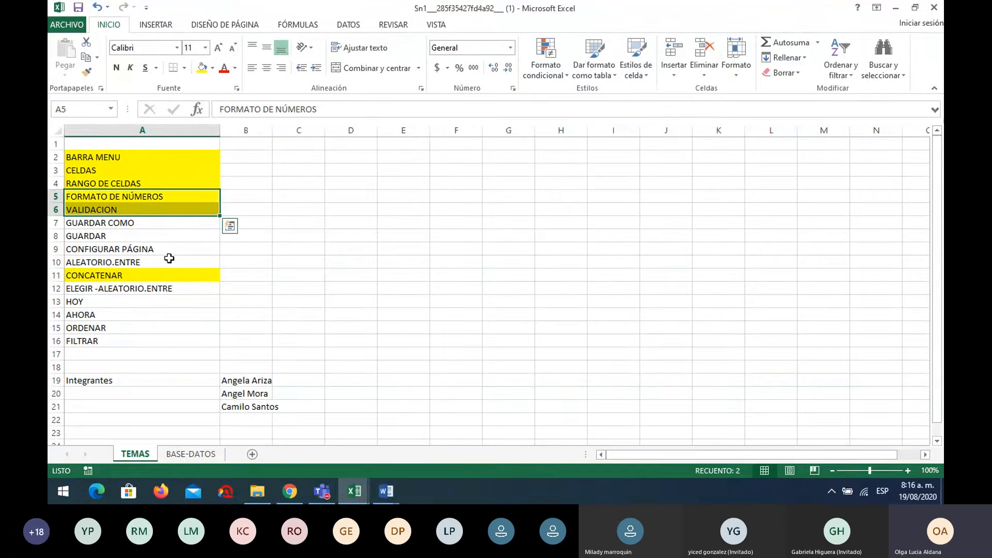
left_click_drag(167, 261, 163, 284)
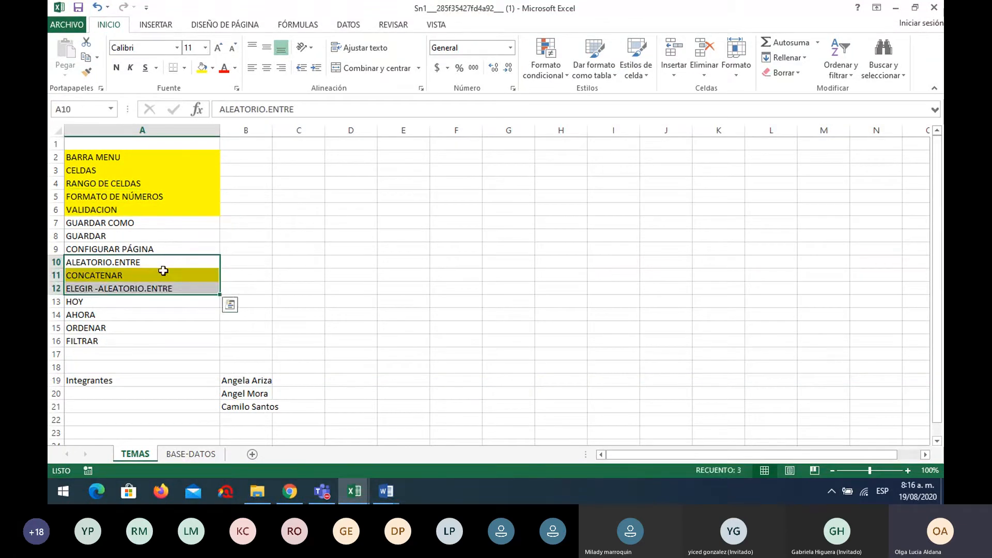
left_click(202, 68)
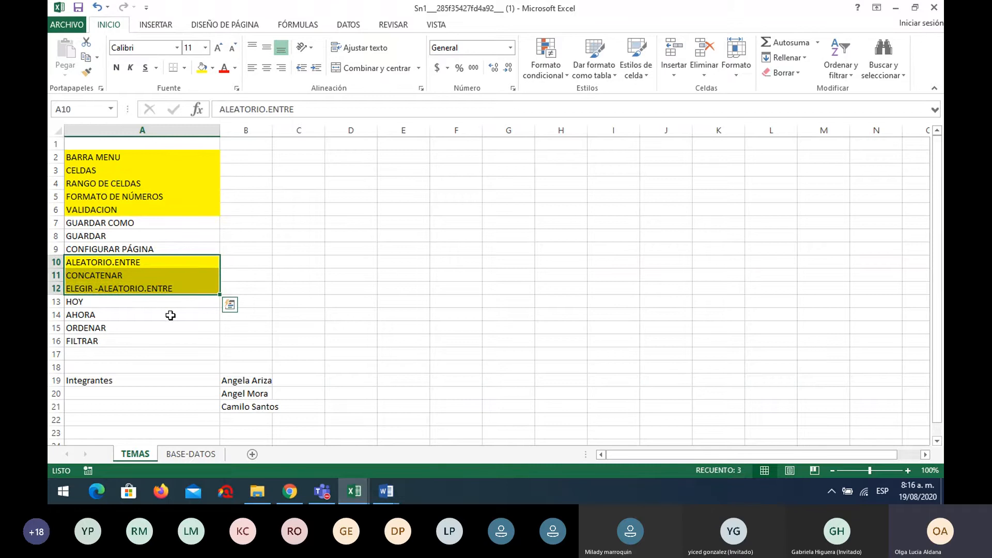
Shade the GUARDAR COMO and GUARDAR topics yellow, then return to BASE-DATOS
left_click(134, 224)
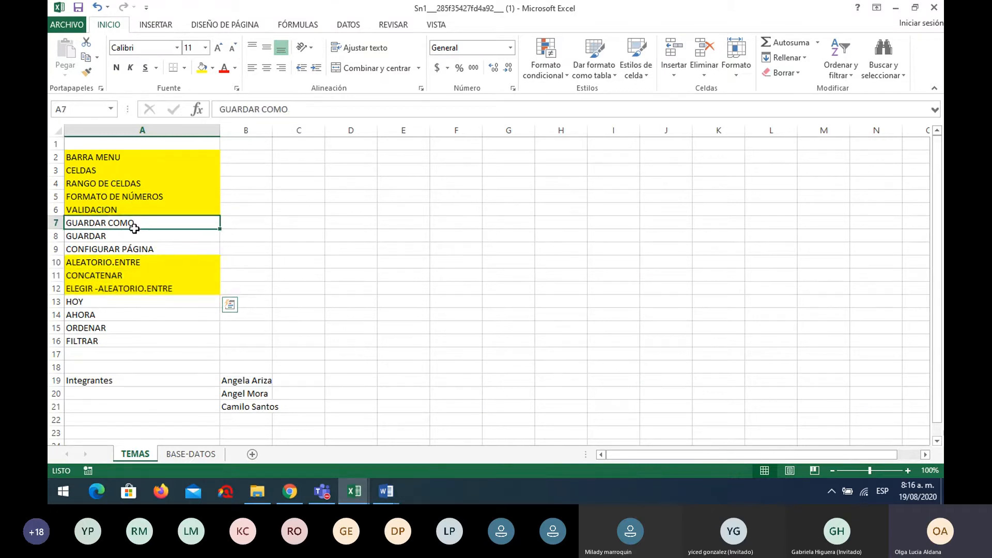
left_click_drag(134, 228, 135, 236)
left_click(191, 453)
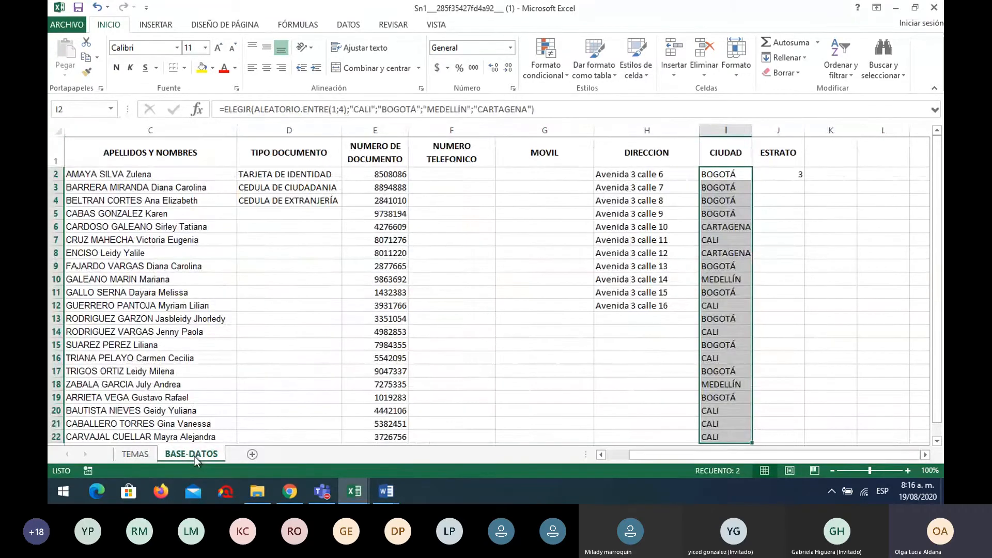
left_click(552, 239)
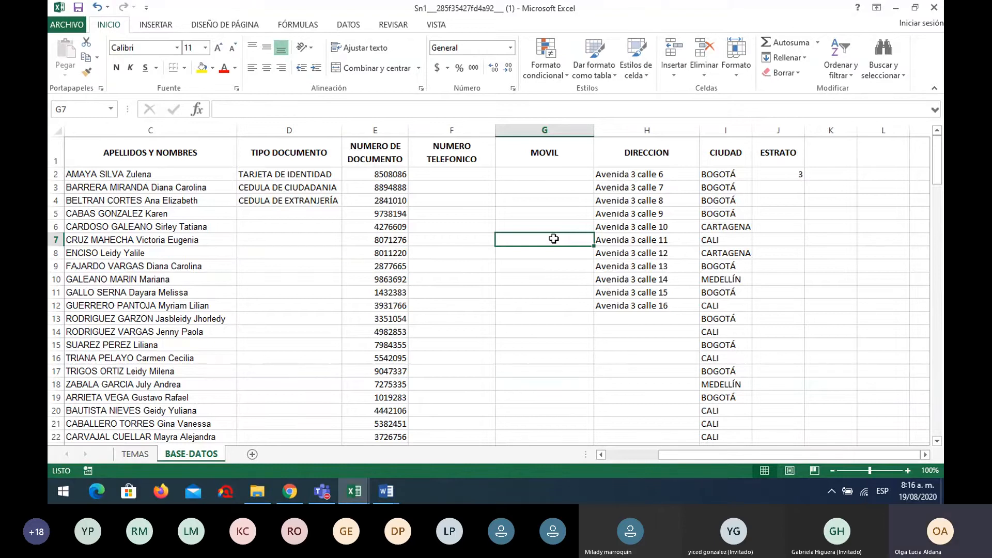
left_click(135, 454)
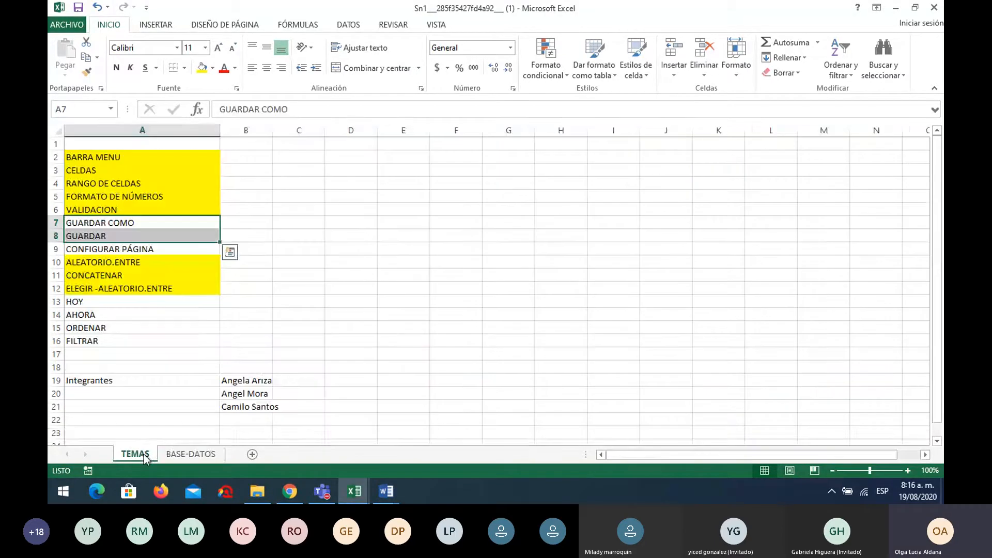
left_click(121, 223)
left_click_drag(121, 223, 123, 236)
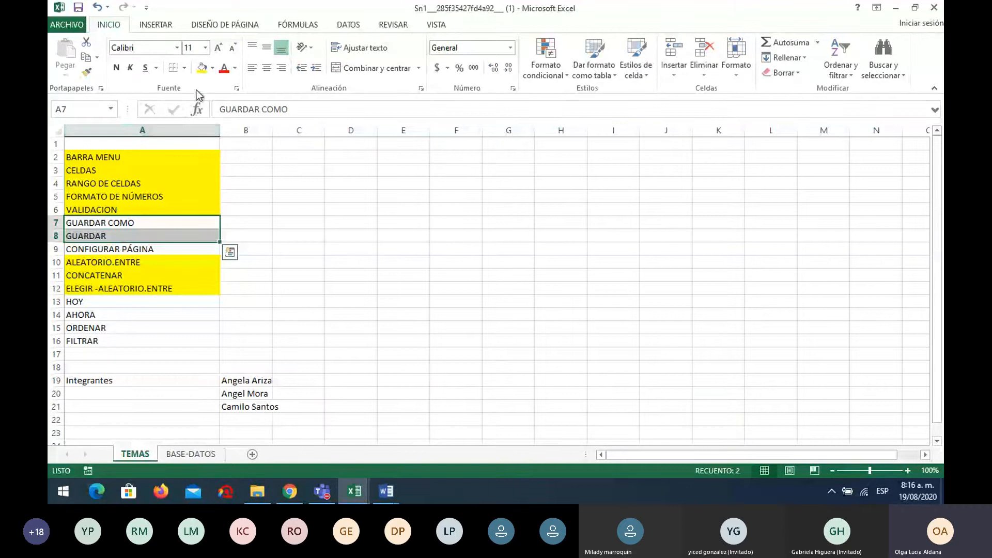
left_click(202, 68)
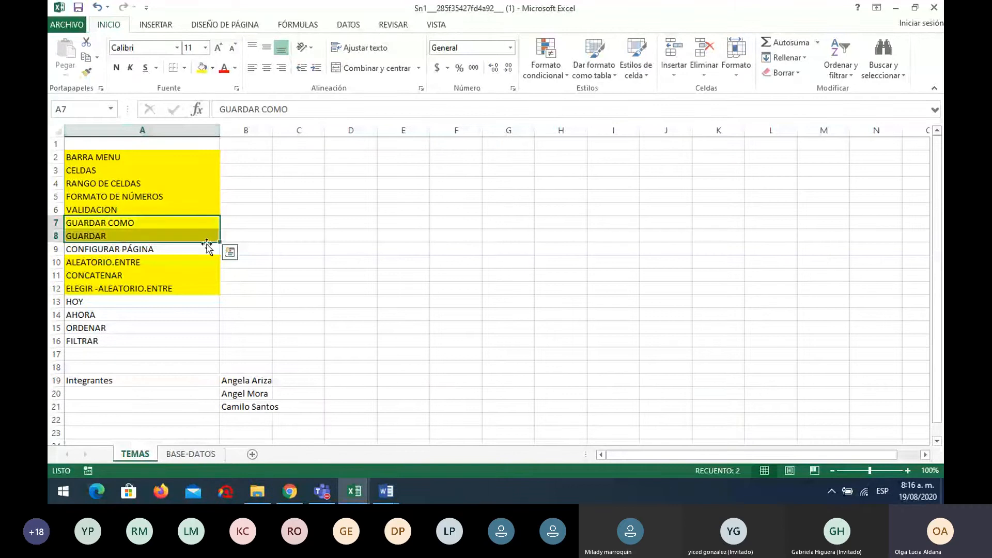
left_click(285, 291)
left_click(199, 456)
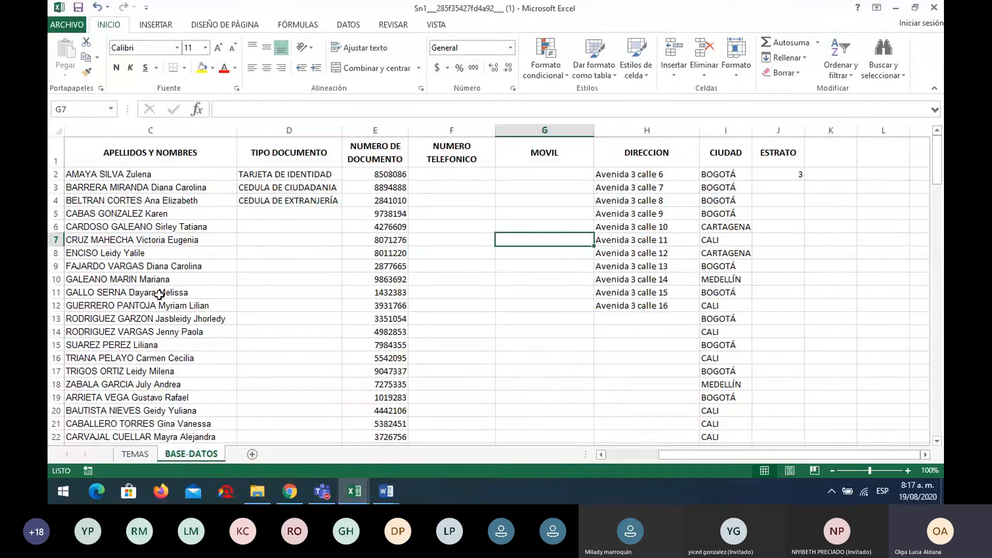
left_click_drag(709, 457, 646, 458)
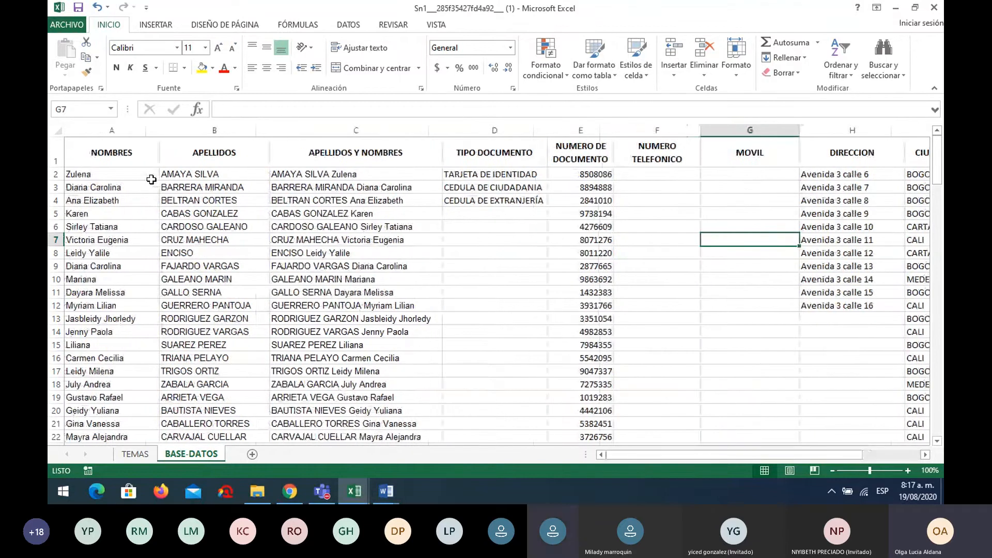
left_click_drag(147, 157, 752, 274)
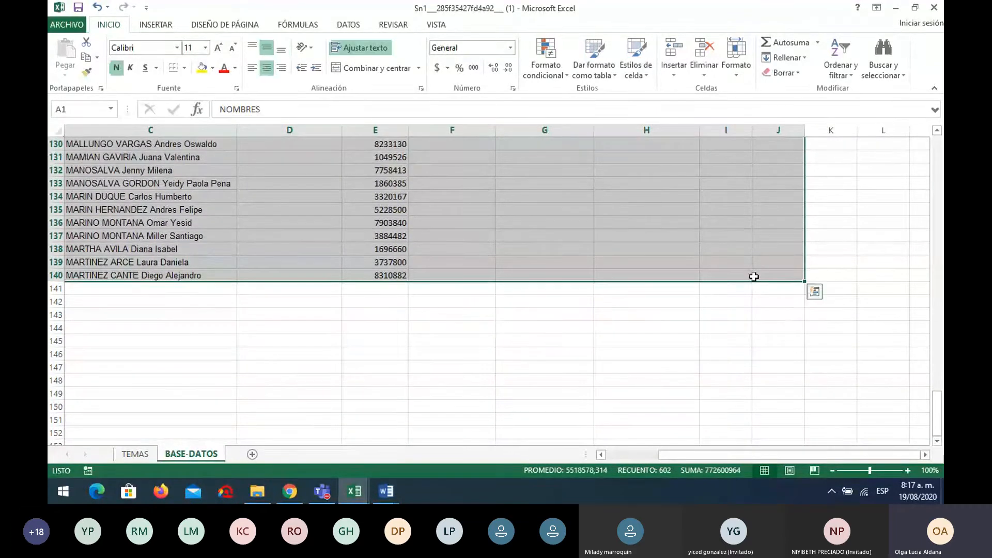
left_click(185, 68)
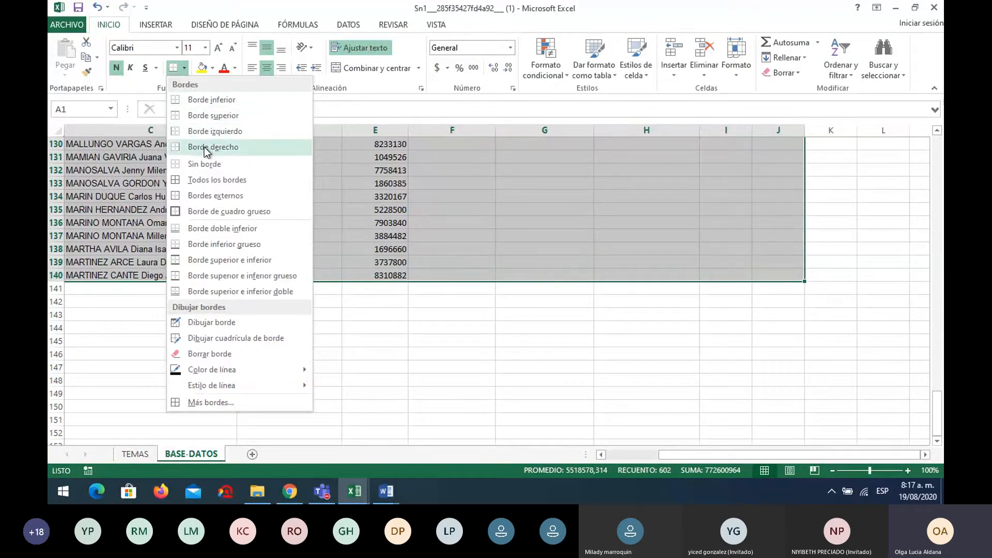
left_click(209, 180)
scroll(210, 182, "up", 20)
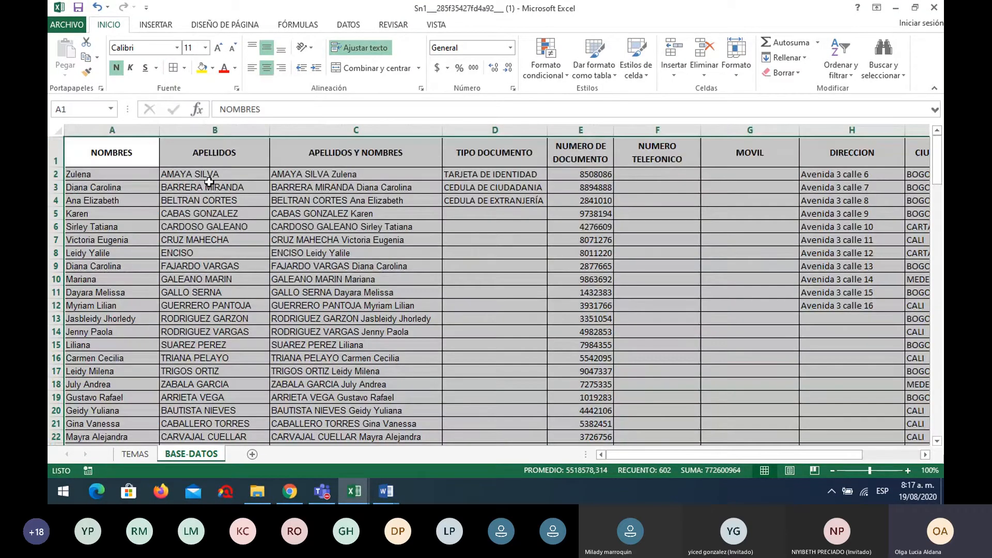
left_click_drag(665, 455, 374, 262)
scroll(374, 262, "down", 18)
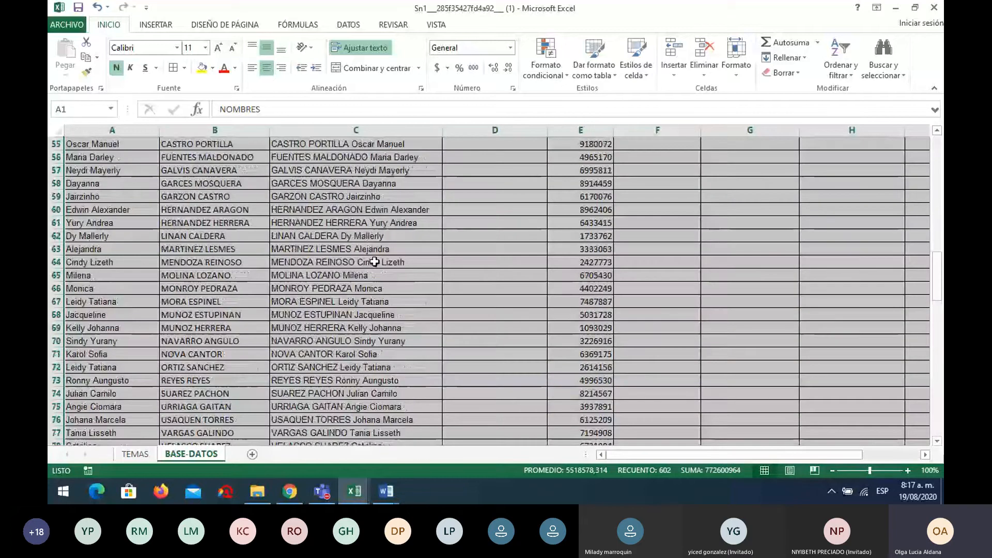
scroll(374, 261, "down", 17)
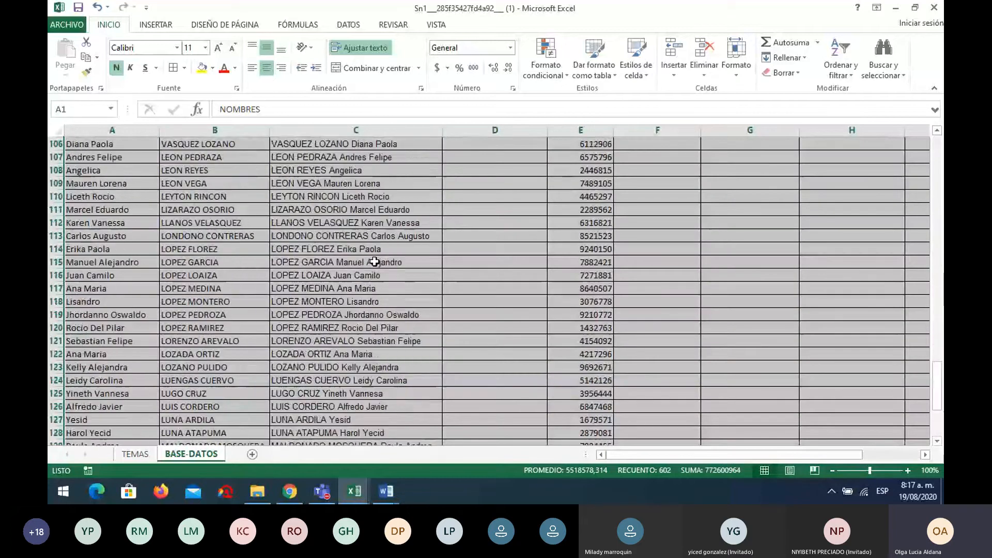
scroll(374, 262, "down", 5)
scroll(374, 259, "up", 20)
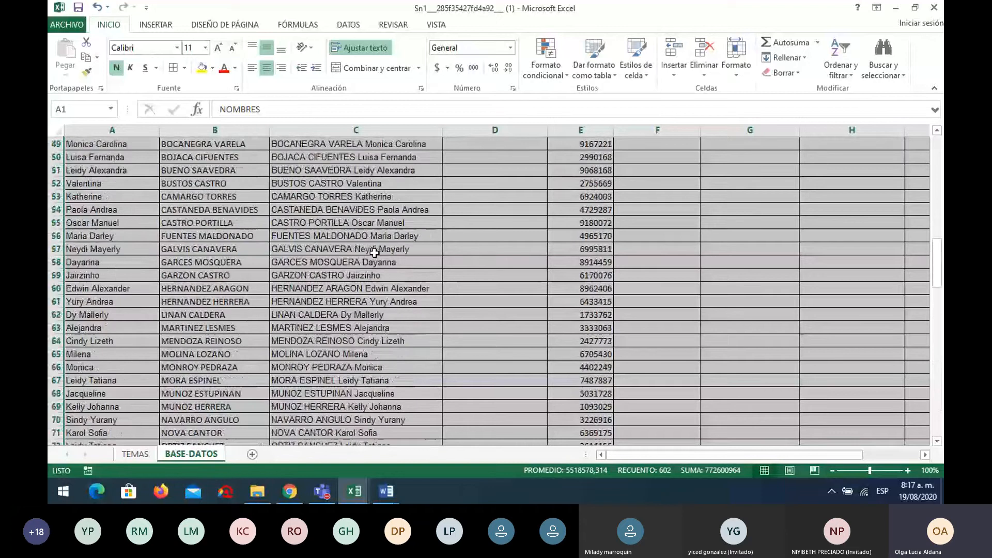
scroll(374, 253, "up", 16)
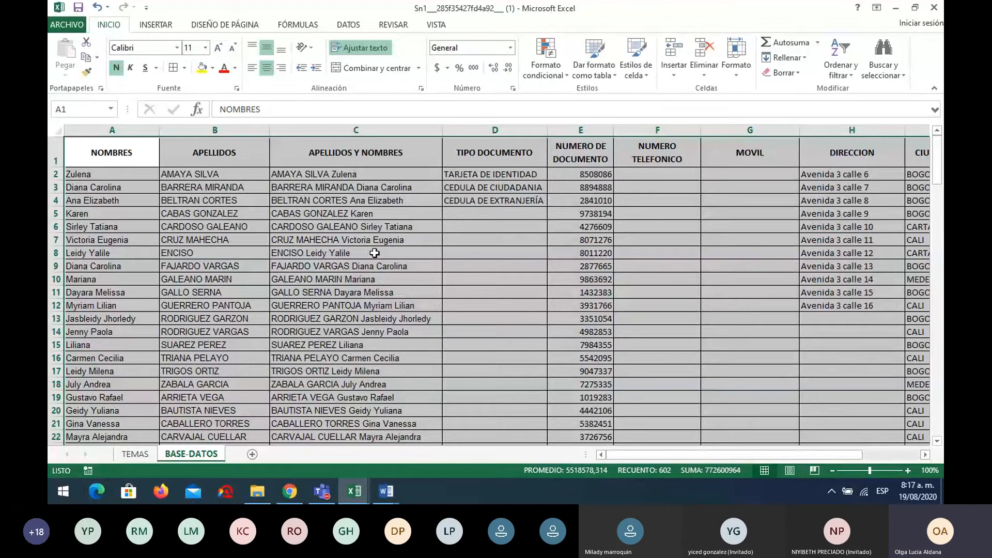
Open the print preview and page forward through all 12 pages
left_click(70, 26)
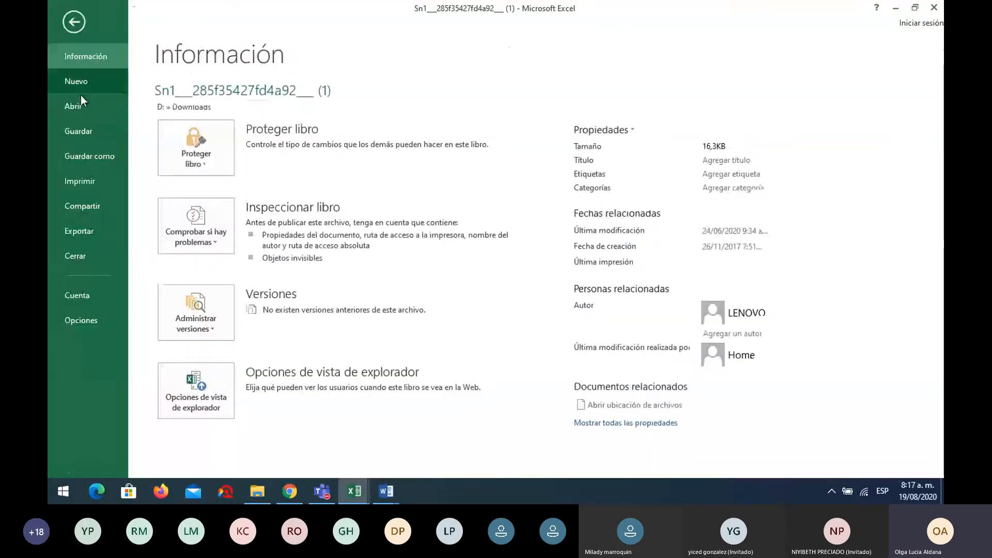
left_click(86, 181)
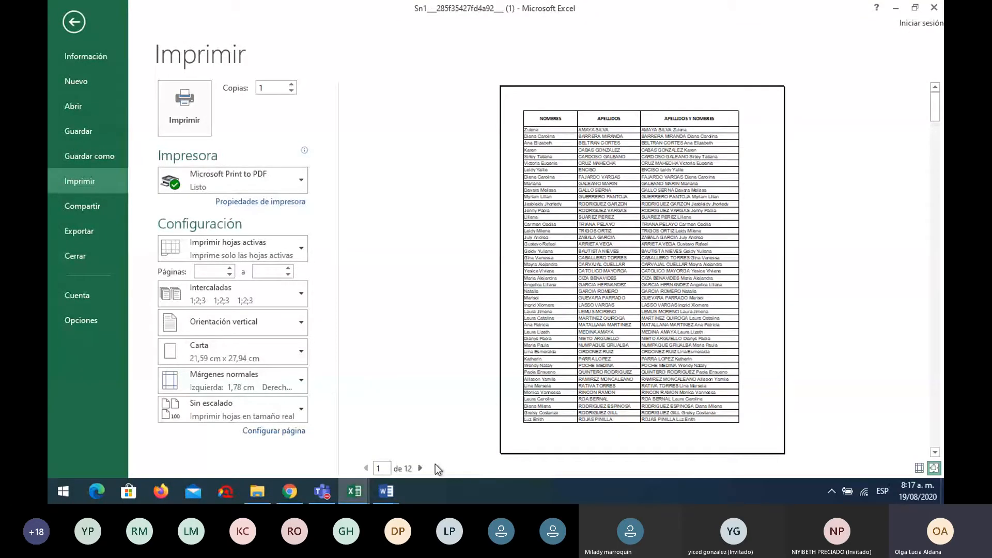
left_click(420, 468)
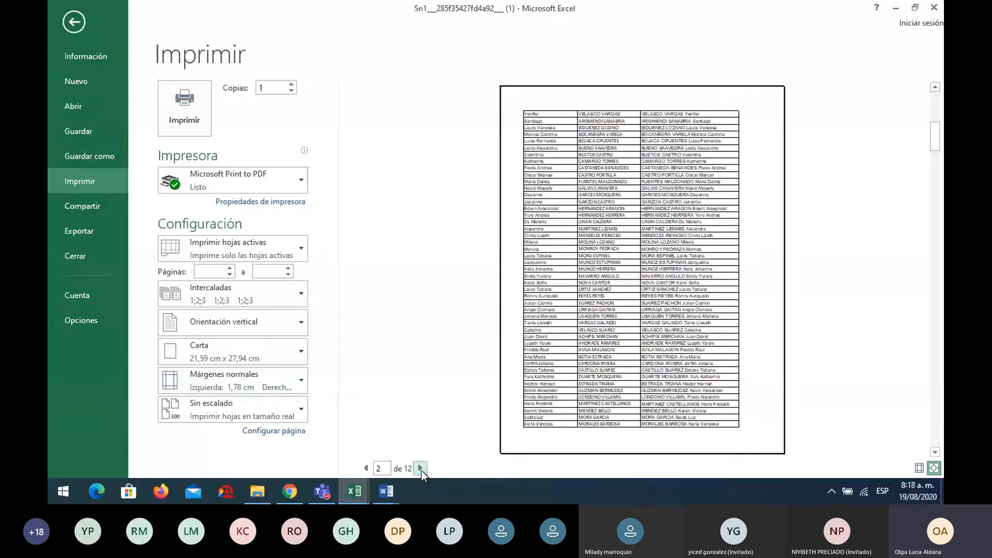
left_click(420, 468)
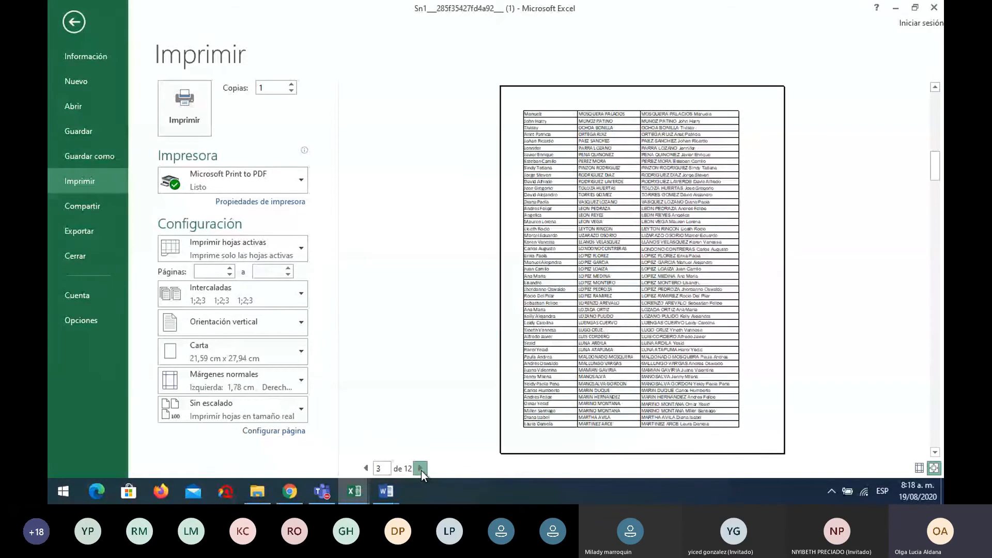
left_click(420, 468)
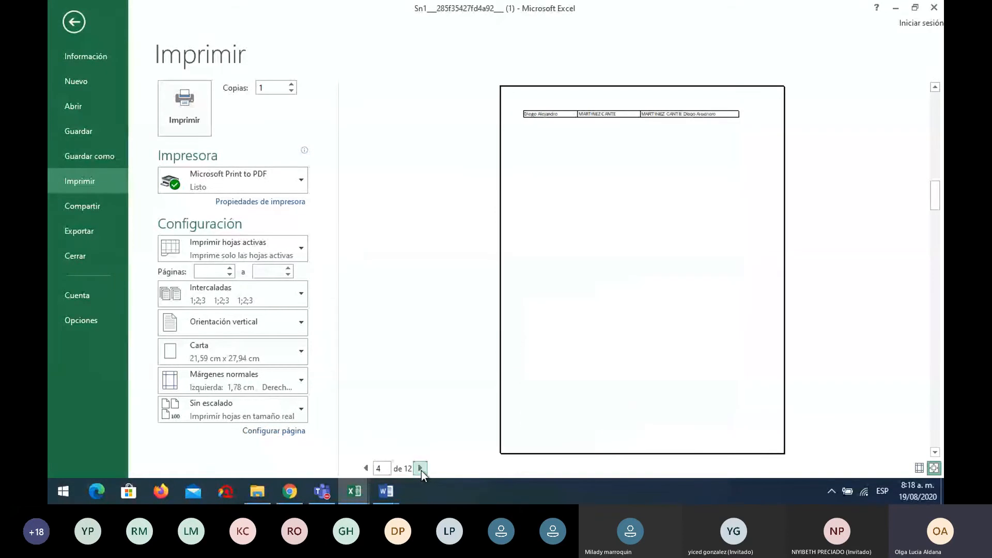
left_click(420, 468)
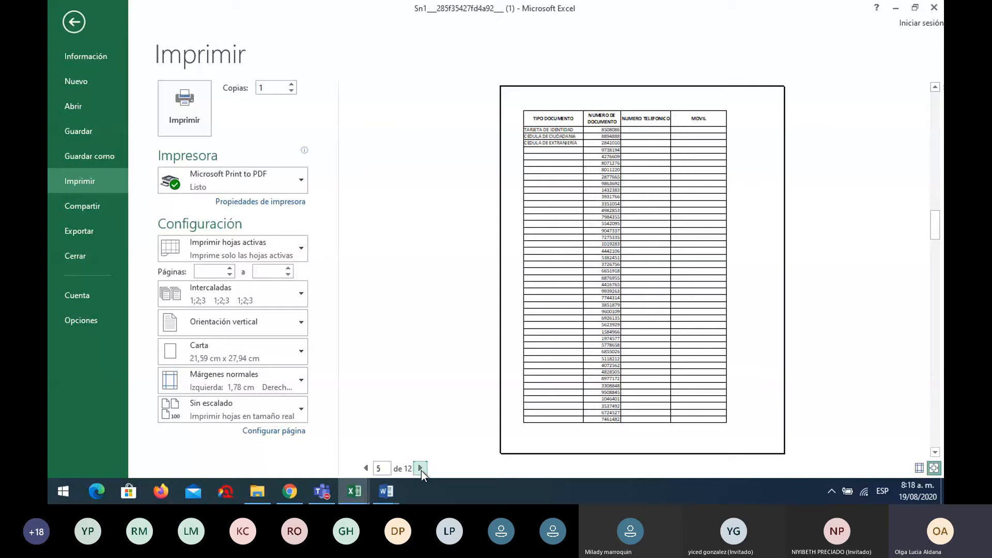
left_click(420, 468)
left_click(421, 468)
left_click(421, 468)
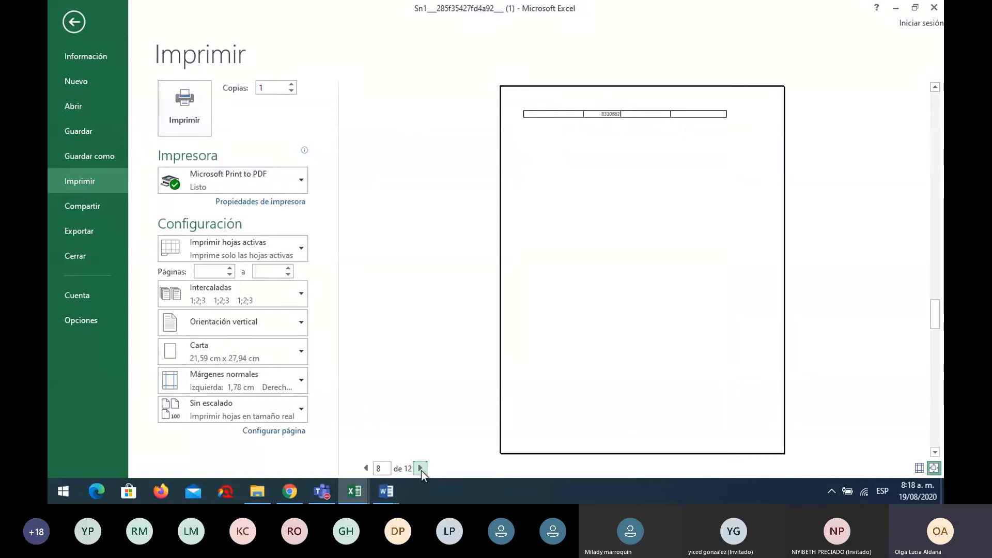
left_click(420, 468)
left_click(421, 468)
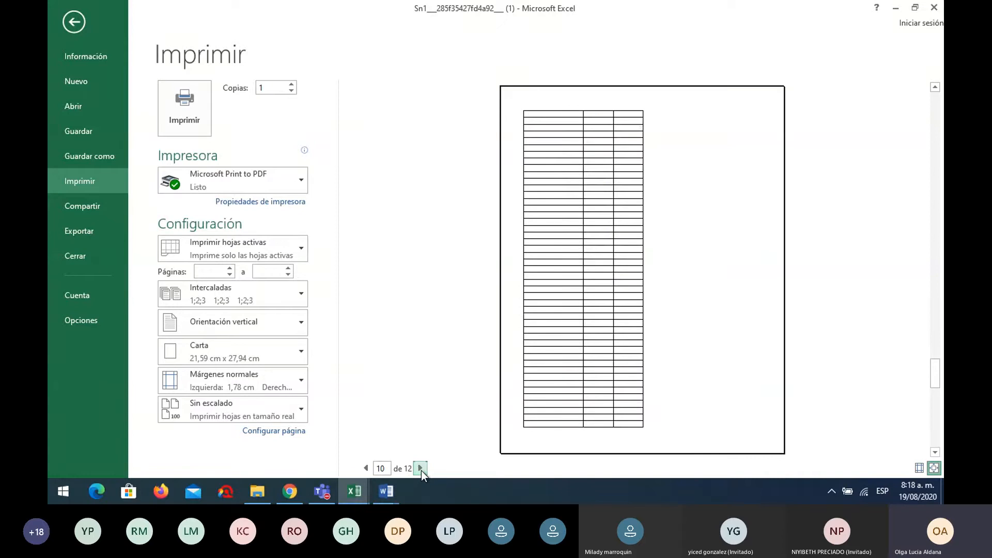
left_click(420, 468)
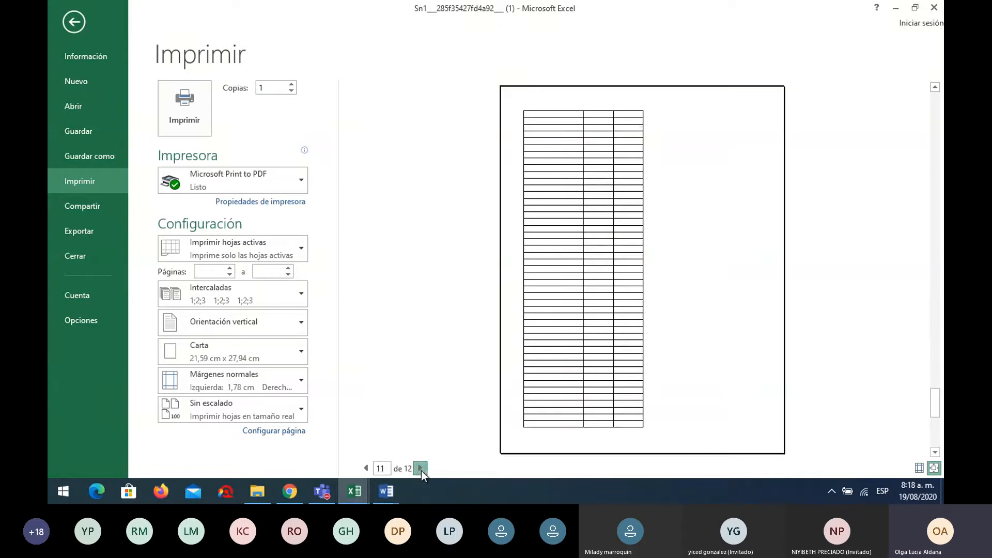
left_click(421, 468)
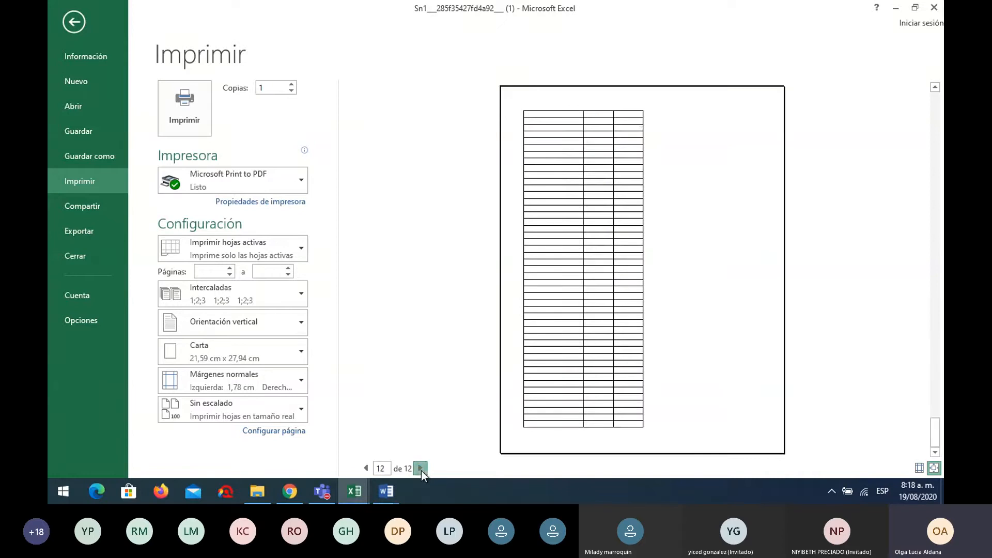
Page the preview back to page 1, then exit to the worksheet
left_click(366, 468)
left_click(366, 468)
left_click(365, 468)
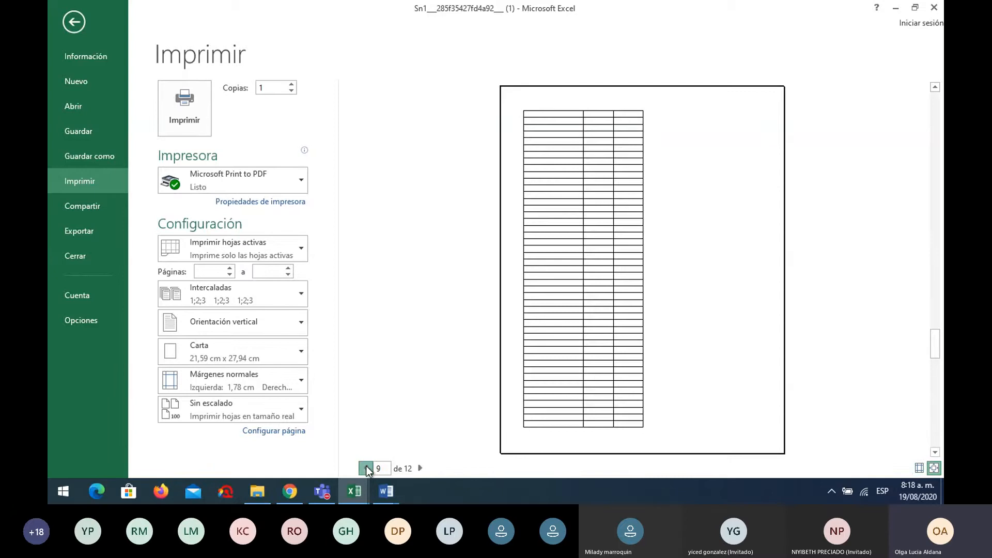
left_click(366, 468)
left_click(366, 468)
left_click(366, 468)
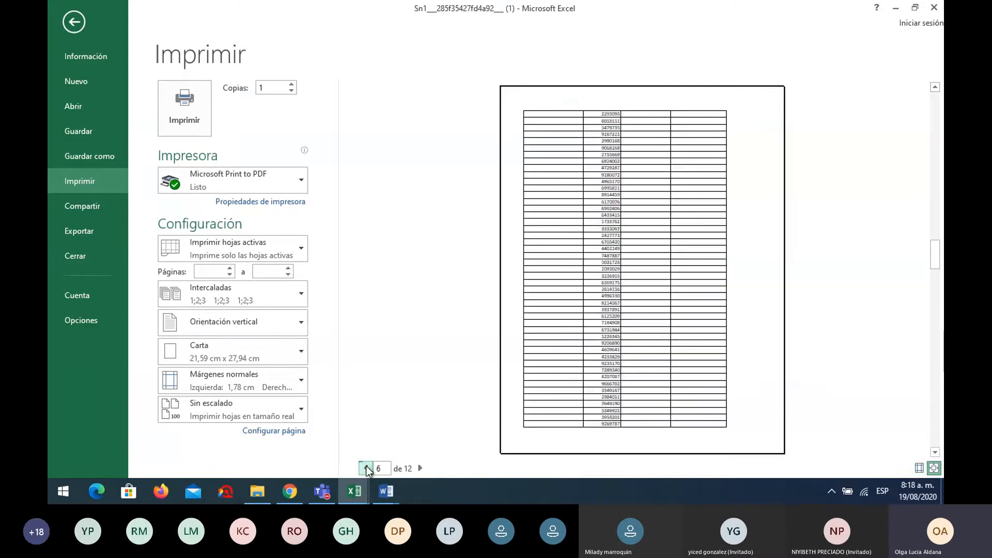
left_click(366, 468)
left_click(365, 468)
left_click(365, 468)
left_click(366, 468)
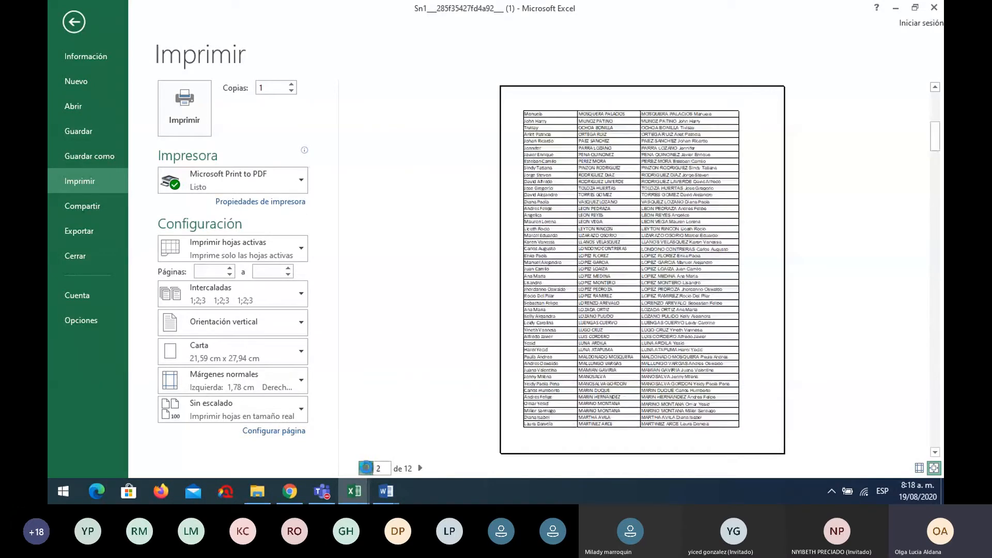
left_click(366, 468)
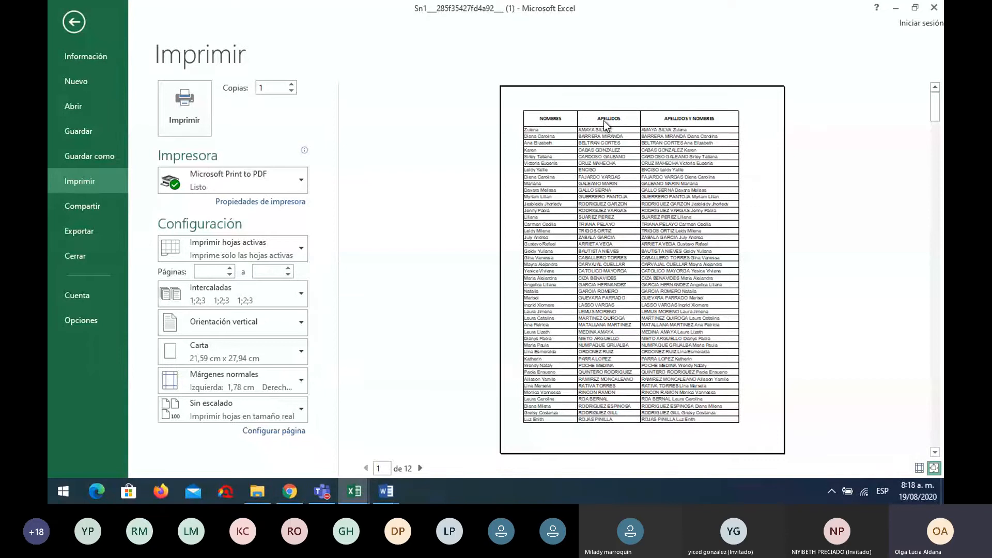
left_click(420, 468)
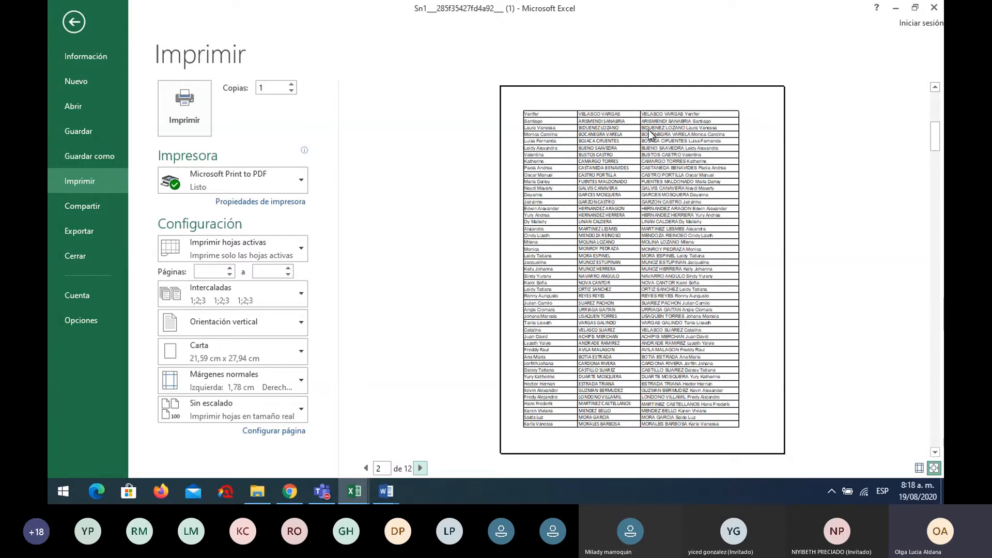
key("Escape")
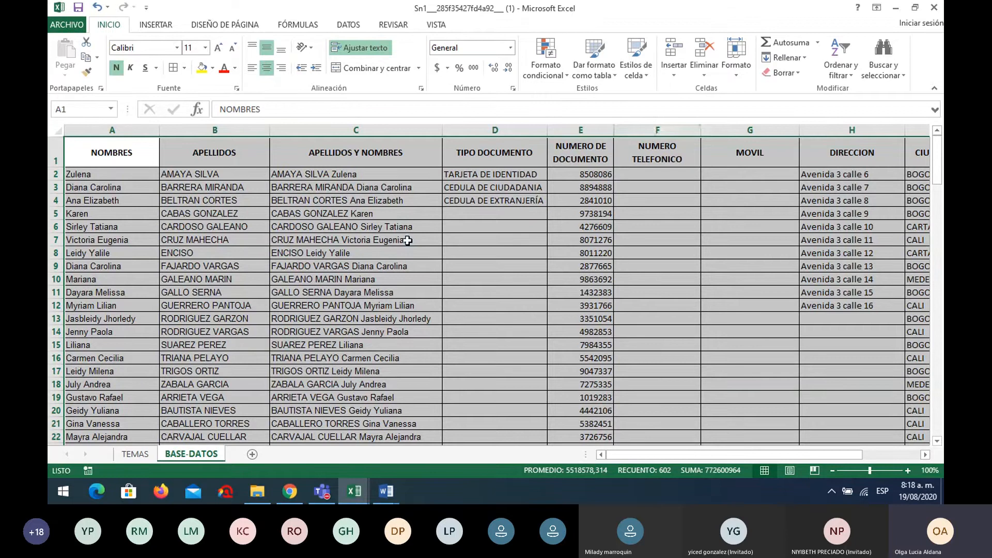
Select cell B5 and show the DISEÑO DE PÁGINA ribbon options
left_click(407, 240)
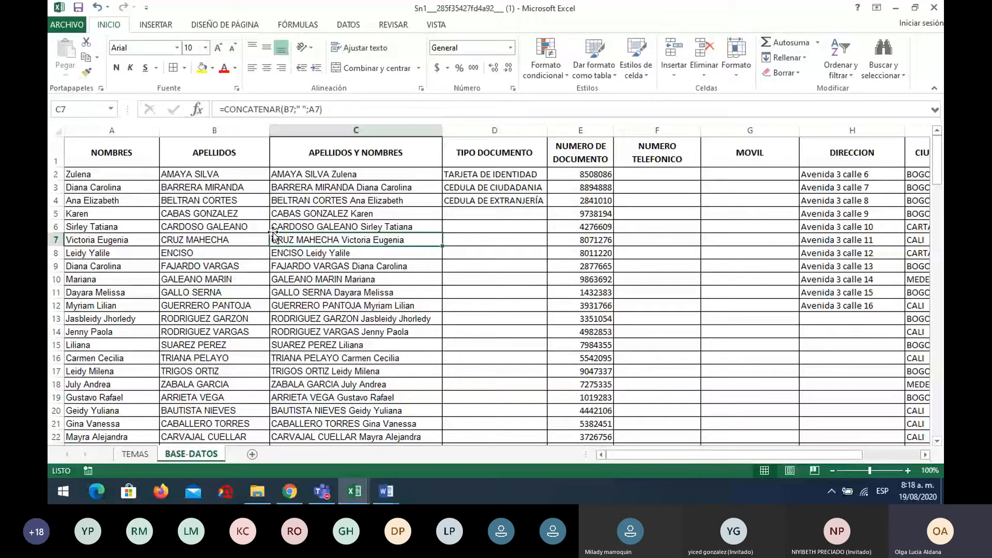
left_click(263, 214)
left_click(225, 25)
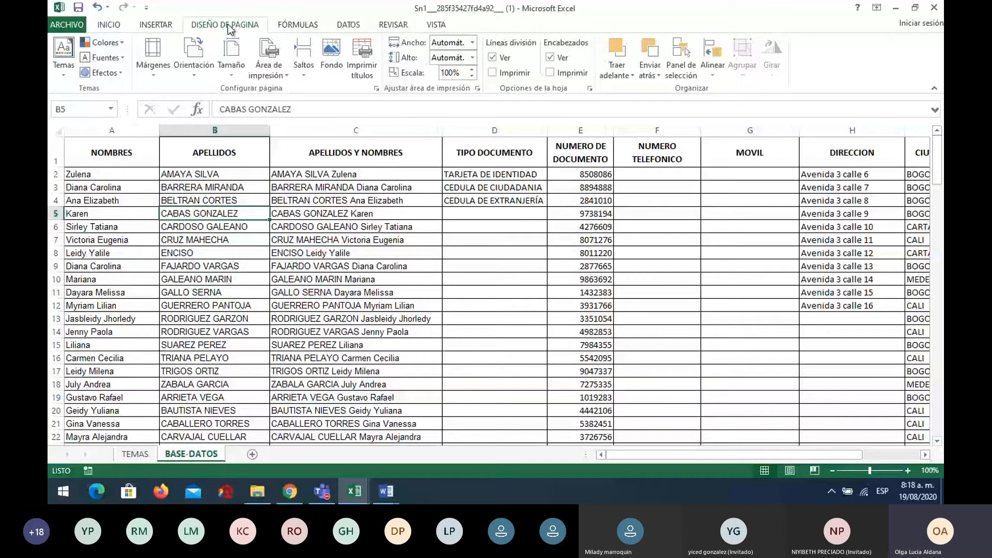
In the Configurar página dialog, set the orientation to Horizontal (landscape)
left_click(377, 89)
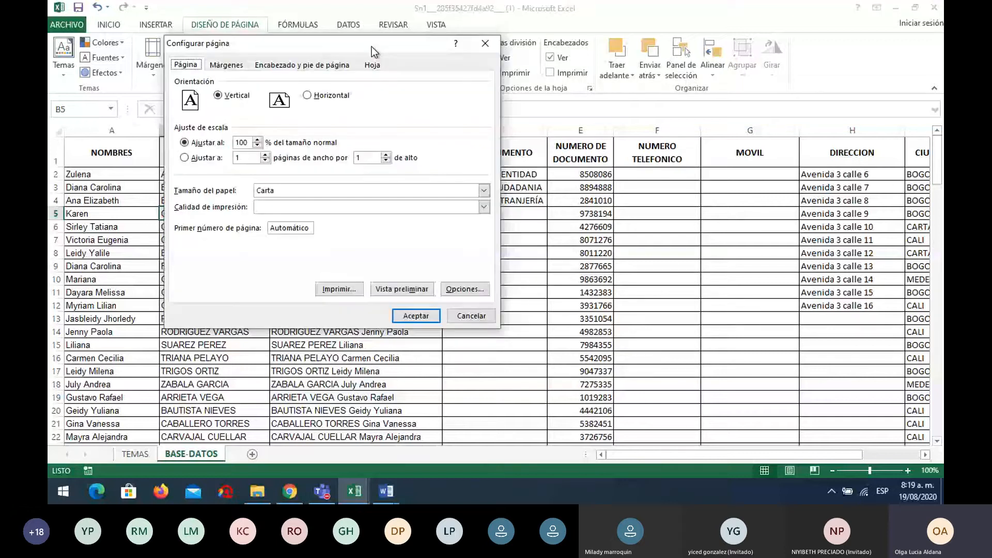
left_click_drag(371, 47, 577, 75)
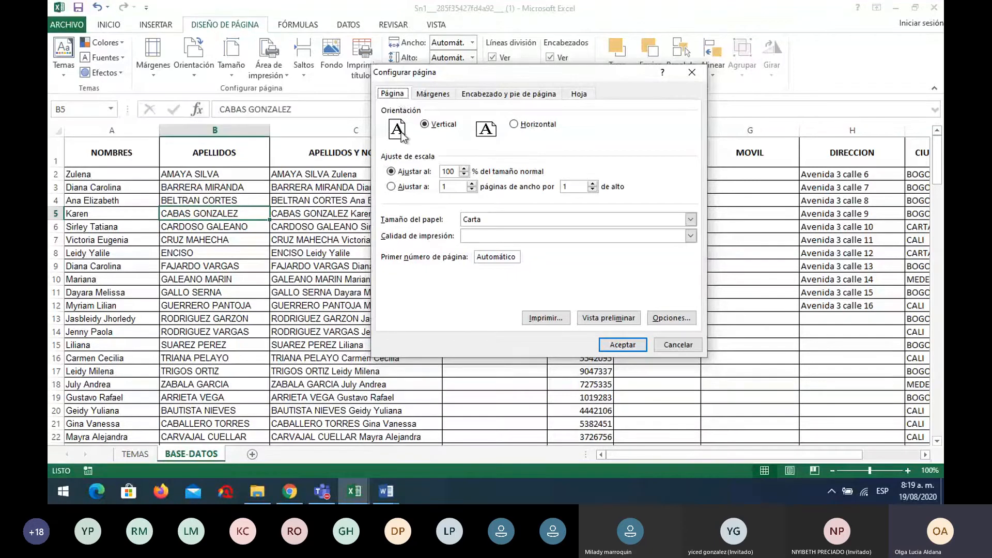
left_click(514, 125)
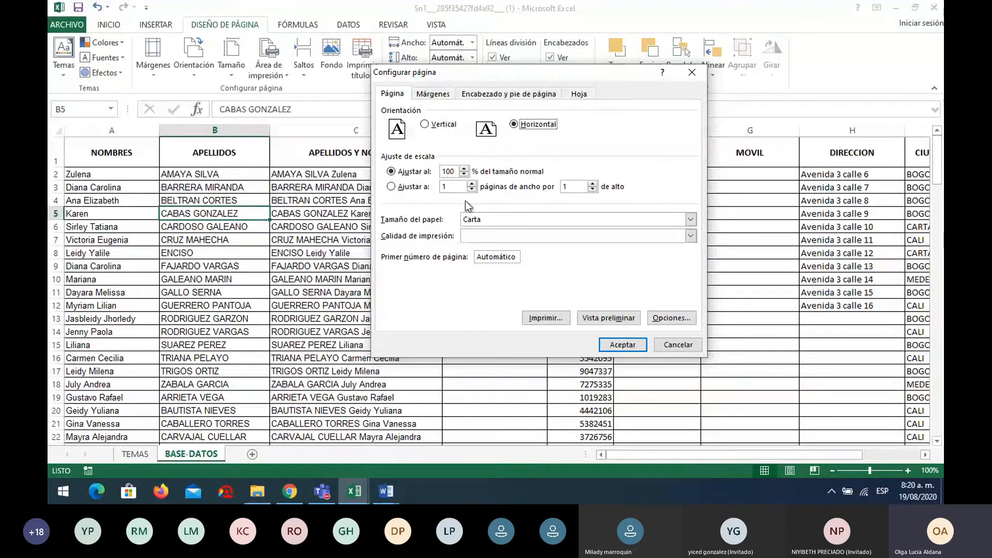
Keep Carta as the paper size and move to the Márgenes settings
left_click(516, 220)
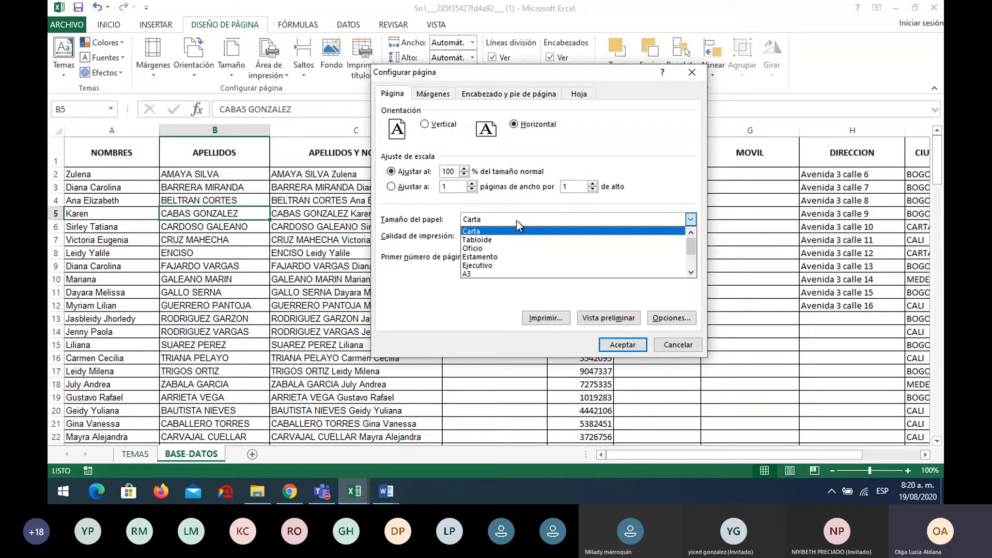
left_click(517, 220)
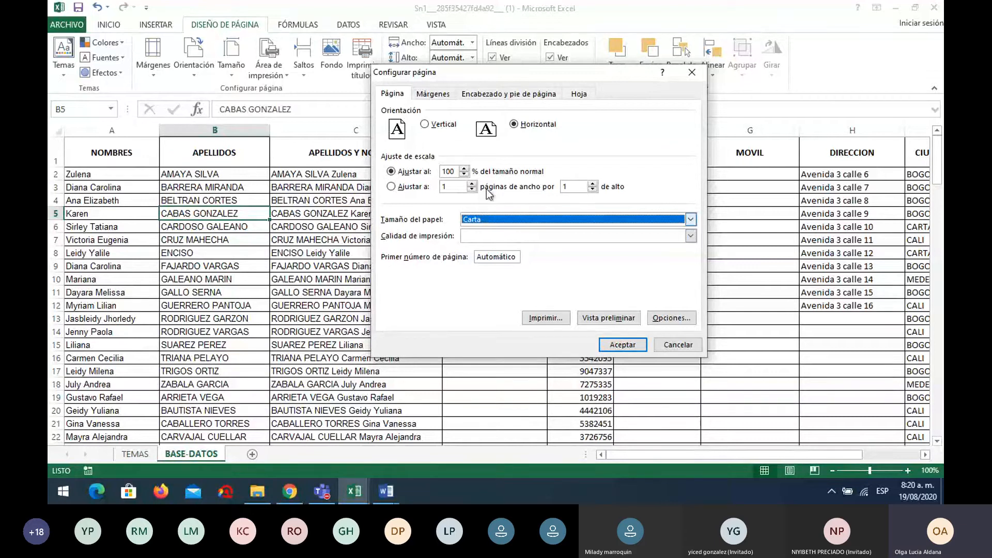
left_click(436, 96)
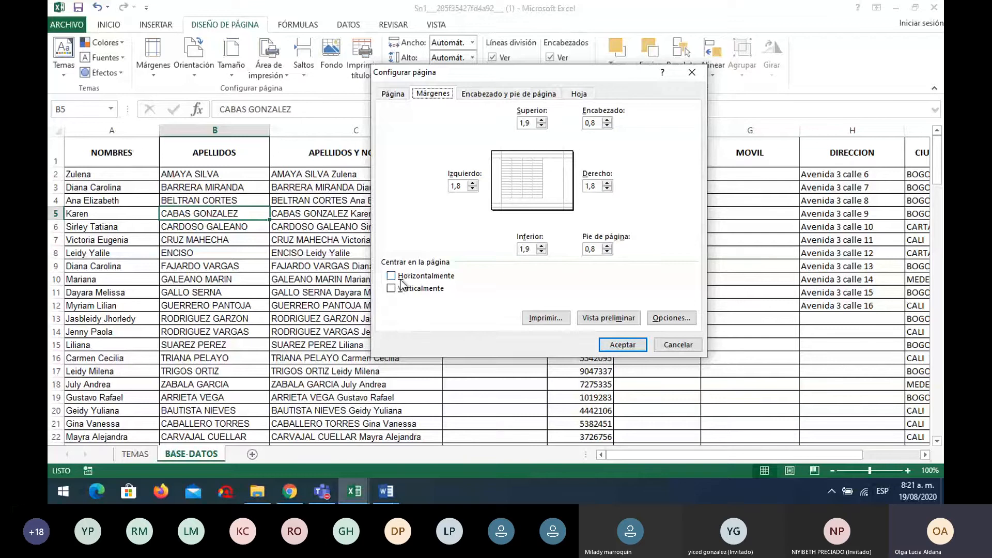
Tick Horizontalmente and Verticalmente page centering, then go to the header and footer settings
left_click(393, 279)
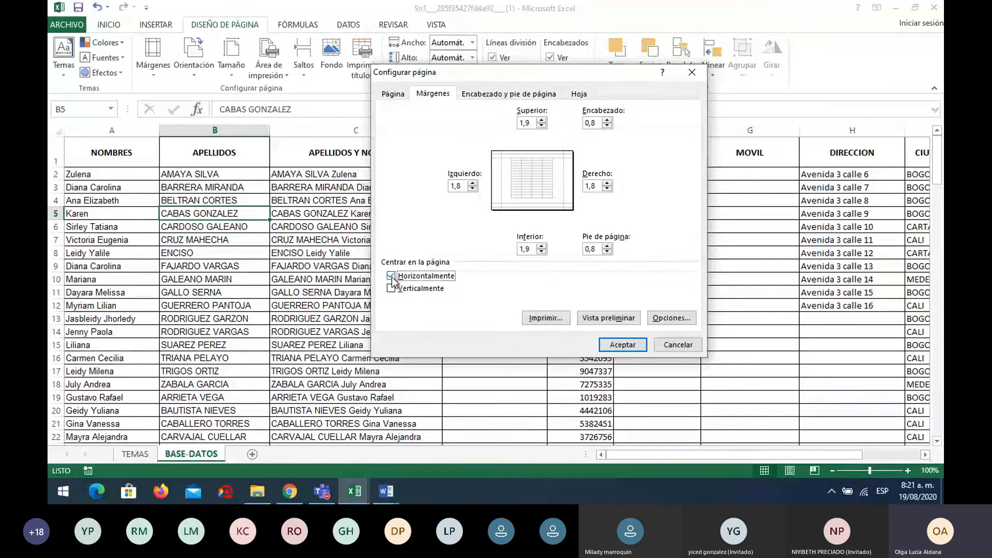
left_click(392, 289)
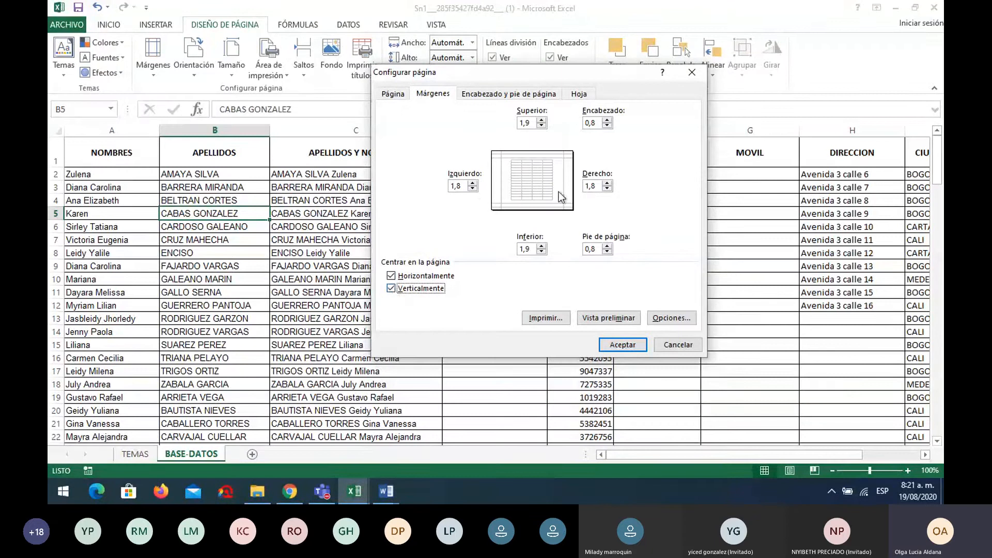
left_click(522, 95)
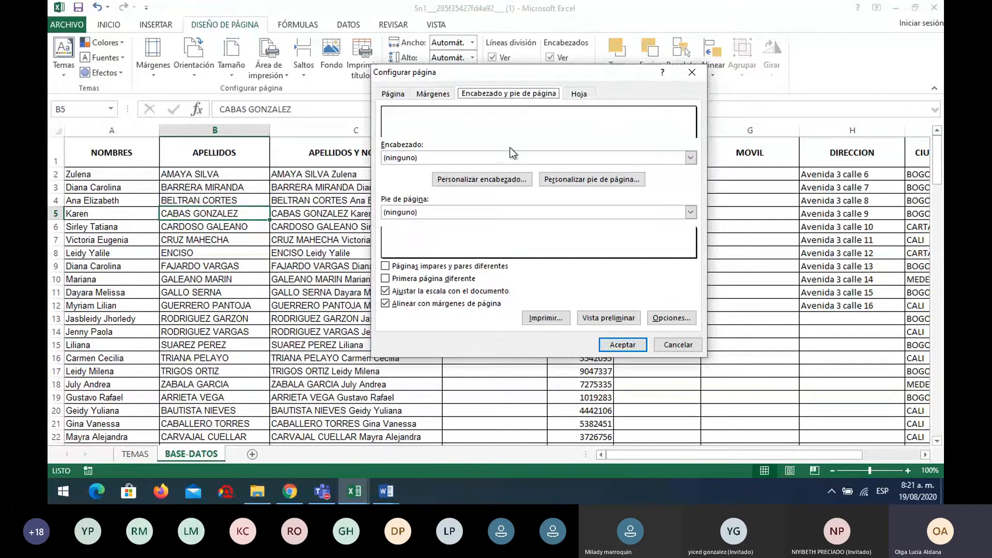
Build a custom header with the page number in its Sección derecha
left_click(504, 186)
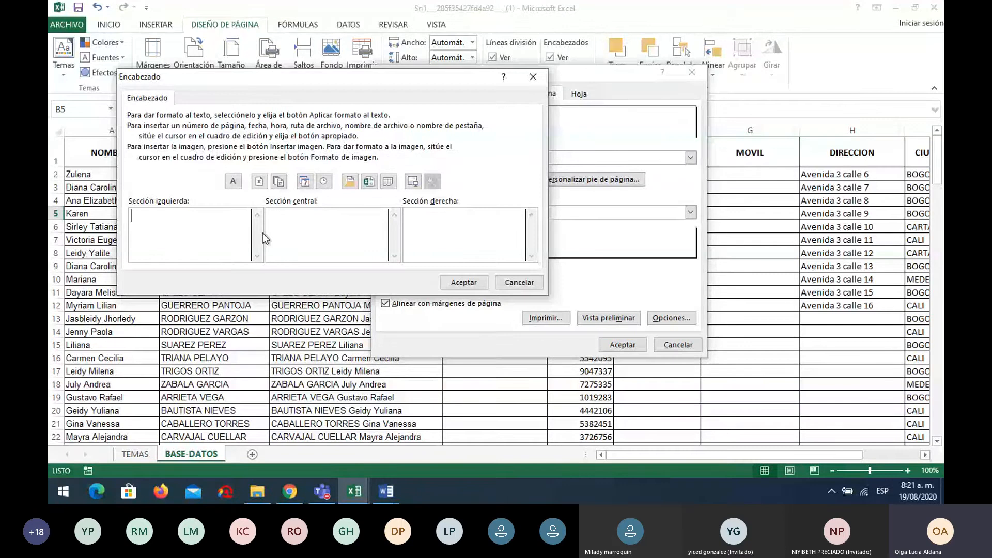
left_click(494, 226)
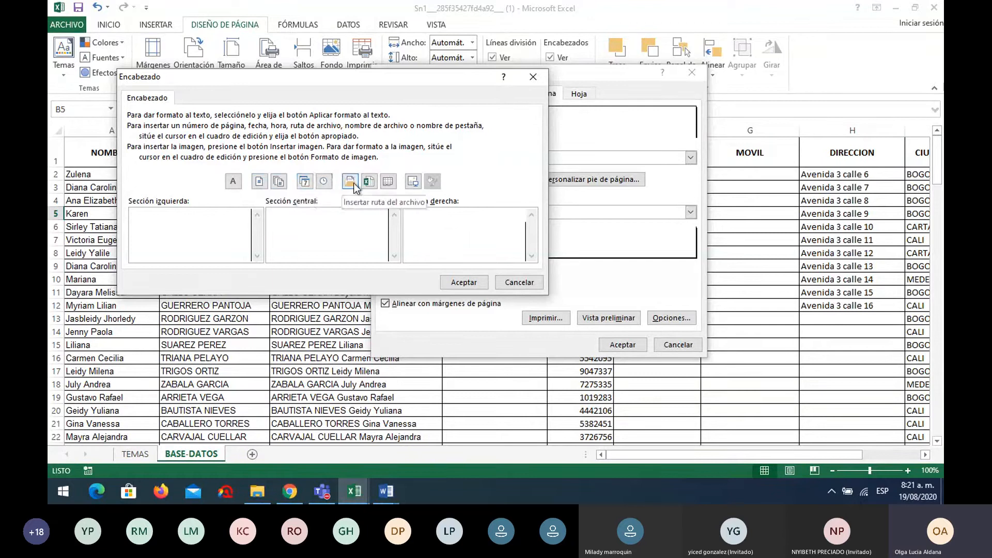
left_click(260, 181)
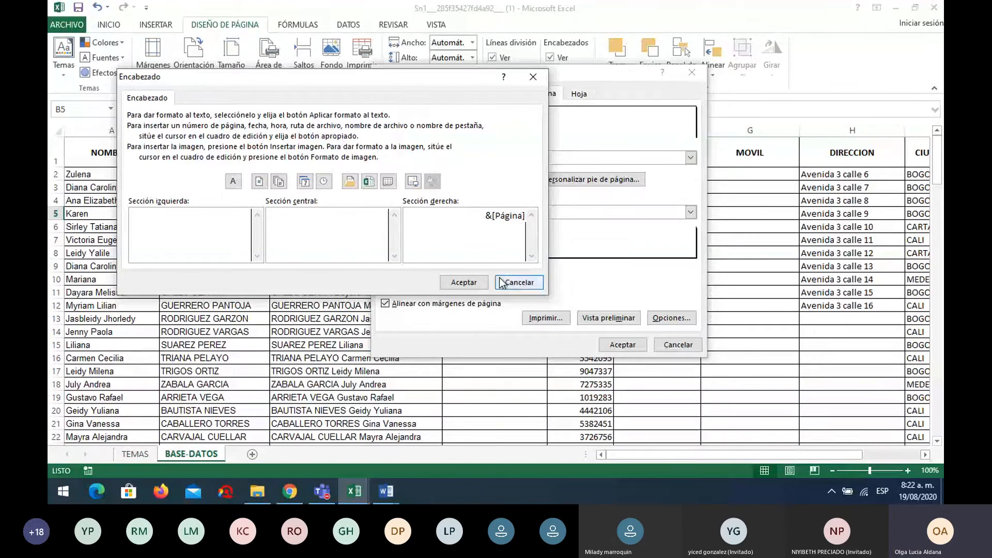
left_click(456, 283)
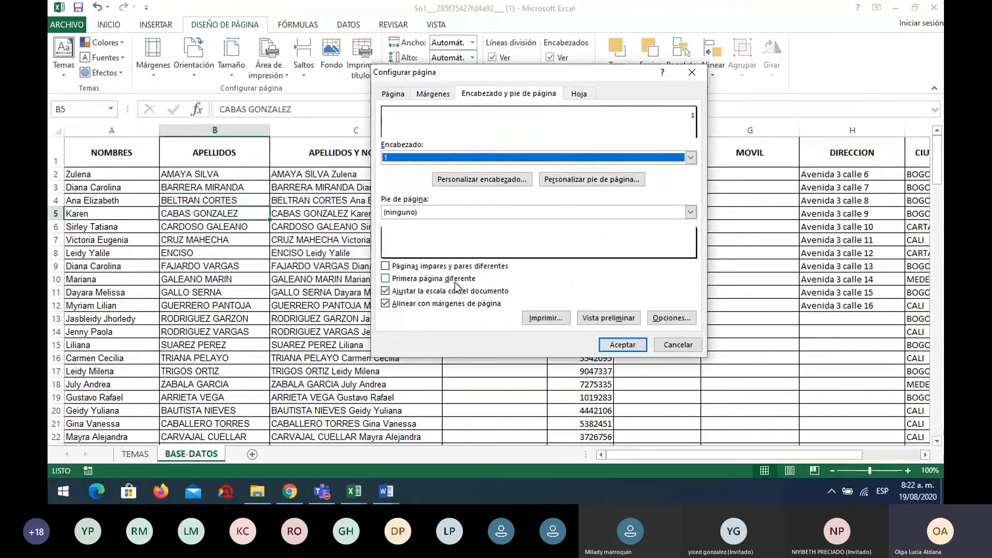
On the Hoja settings, set Repetir filas en extremo superior to row $1:$1
left_click(578, 95)
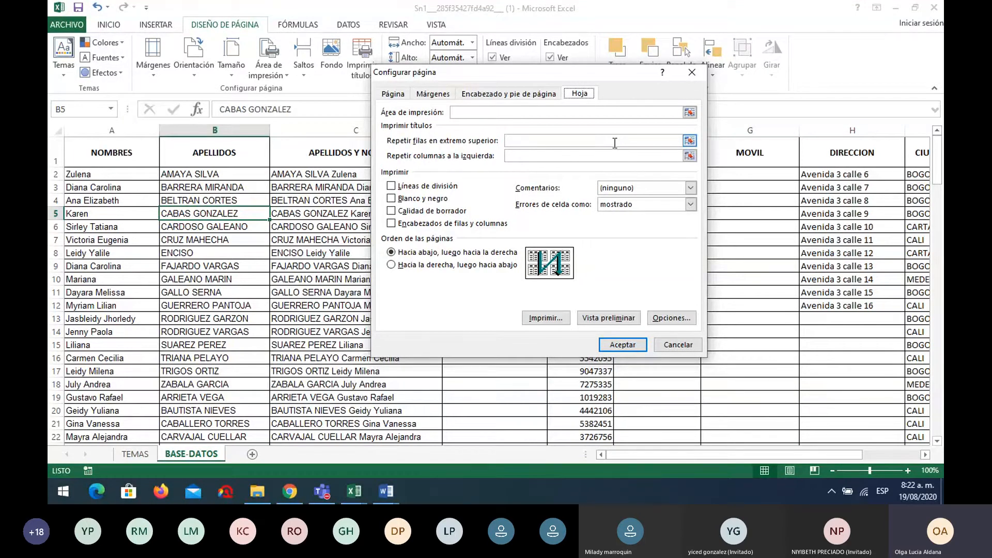
left_click(689, 141)
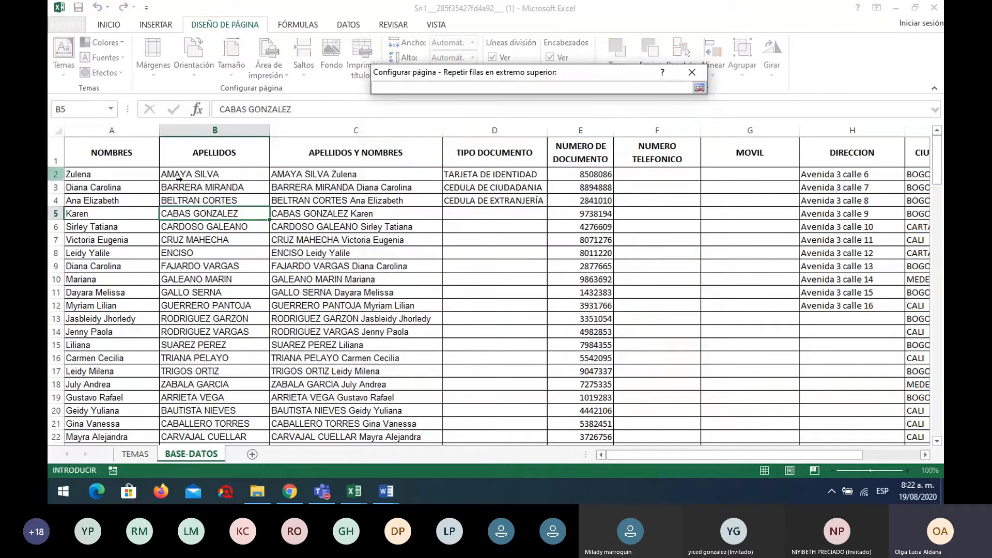
left_click(57, 154)
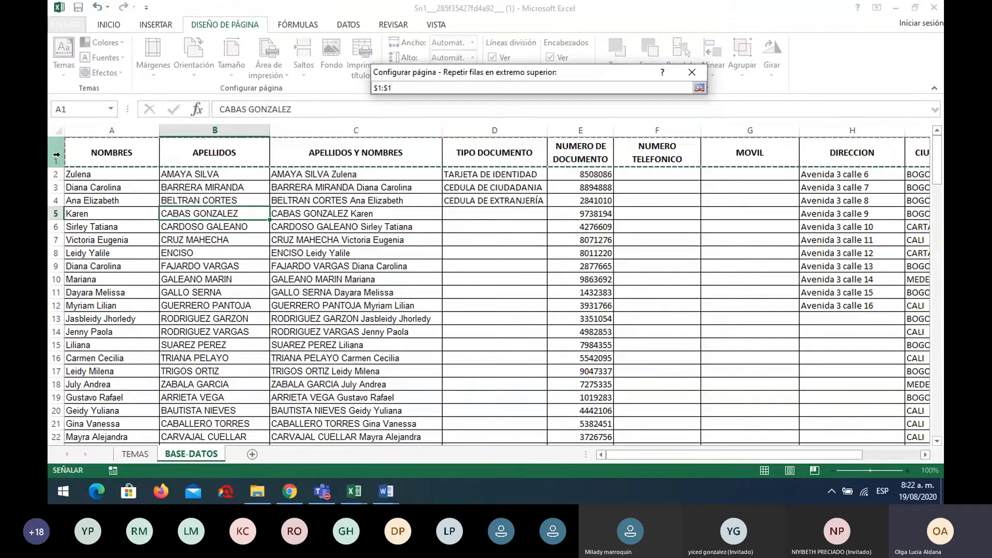
key("Return")
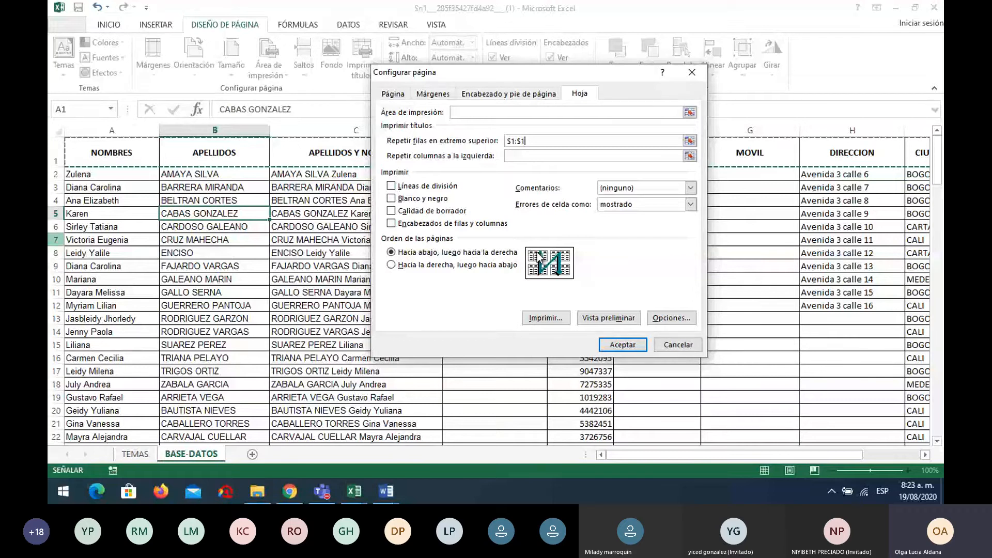
Set page order to 'Hacia la derecha, luego hacia abajo' and accept Page Setup
left_click(391, 265)
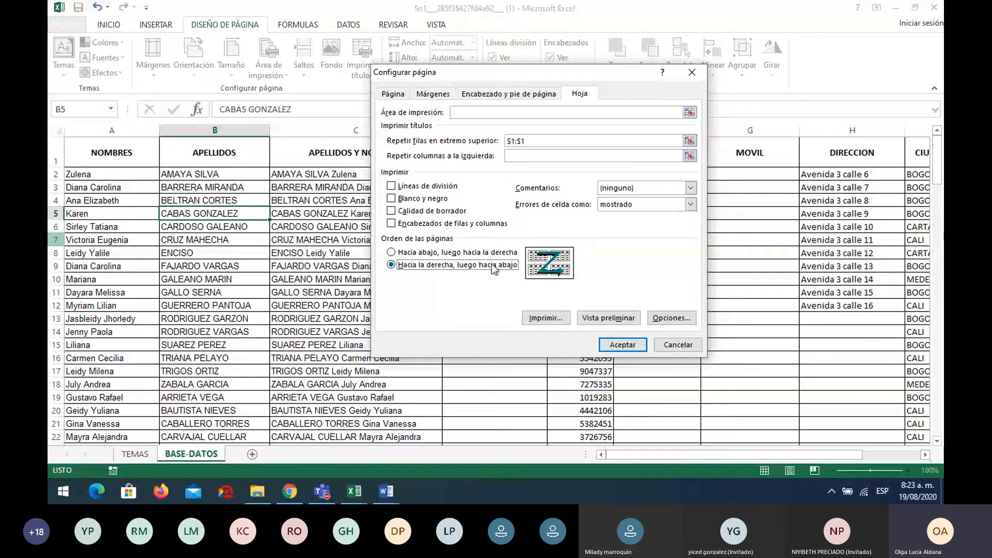
left_click(466, 253)
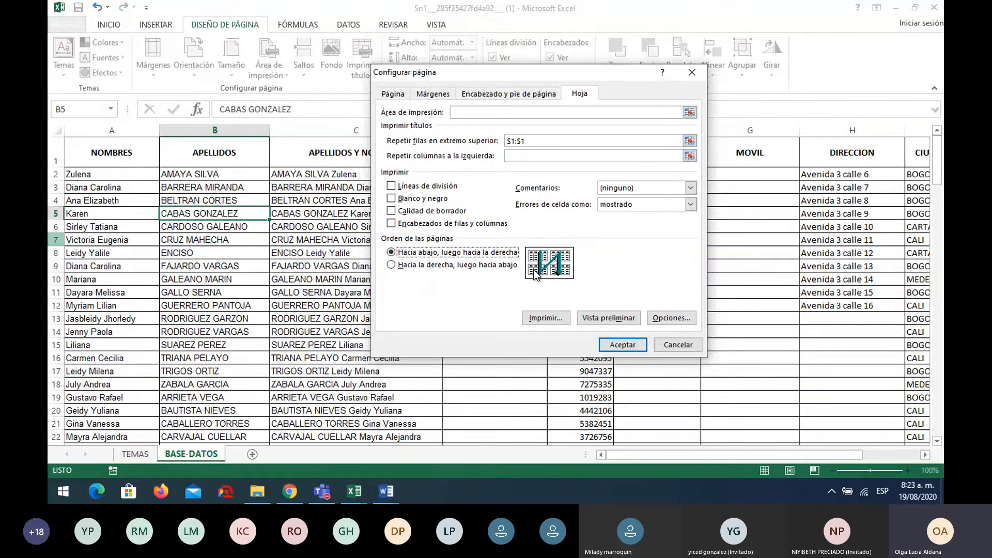
left_click(423, 266)
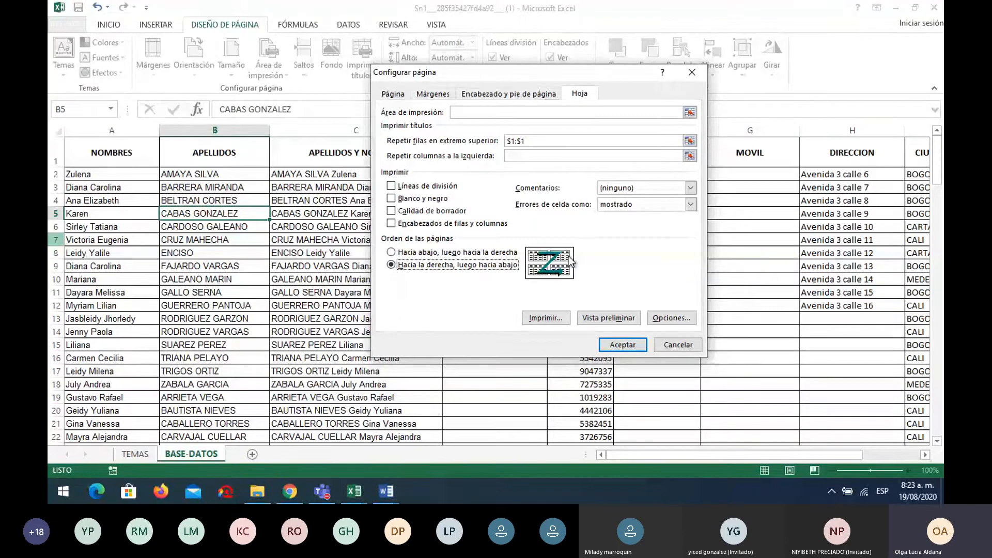
left_click(628, 346)
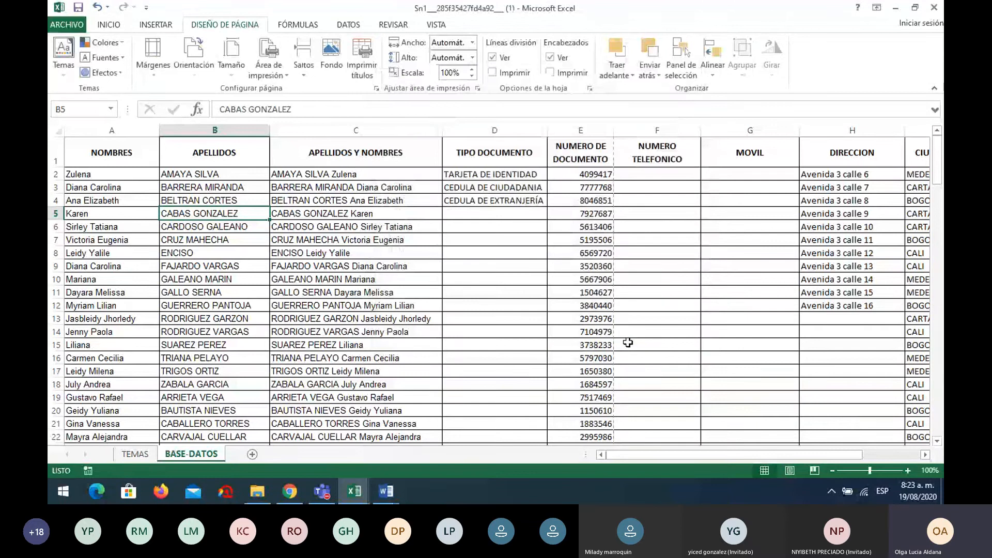
left_click(67, 25)
left_click(88, 181)
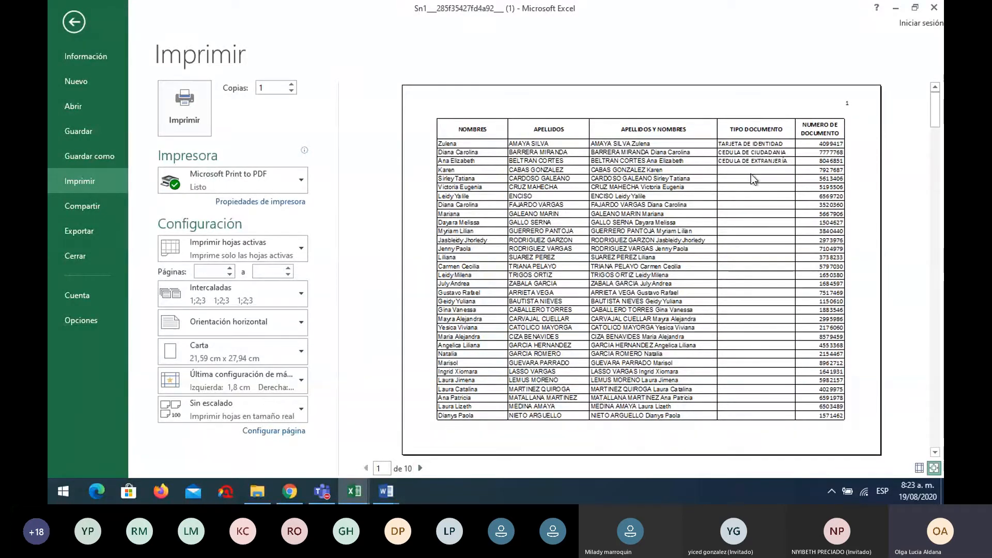
left_click(421, 468)
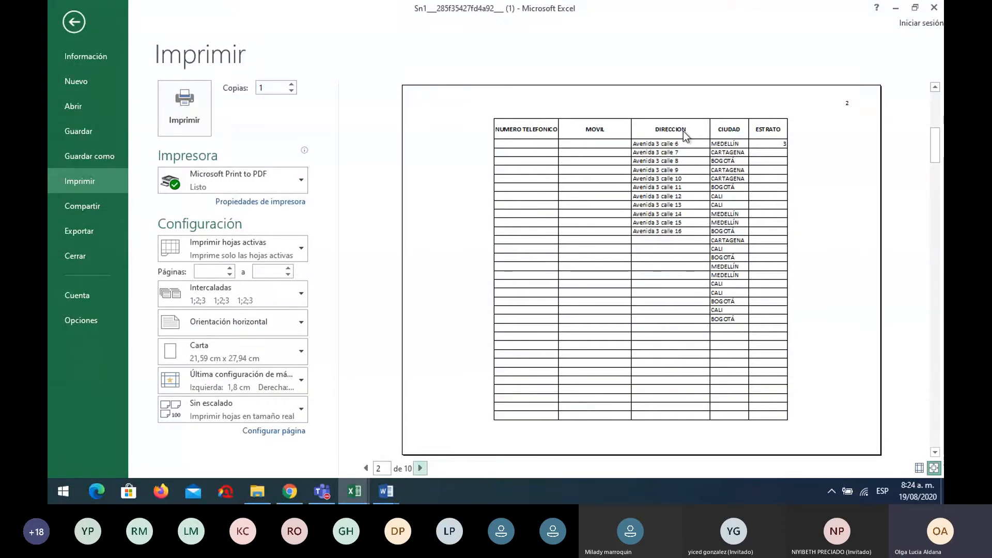
left_click(420, 468)
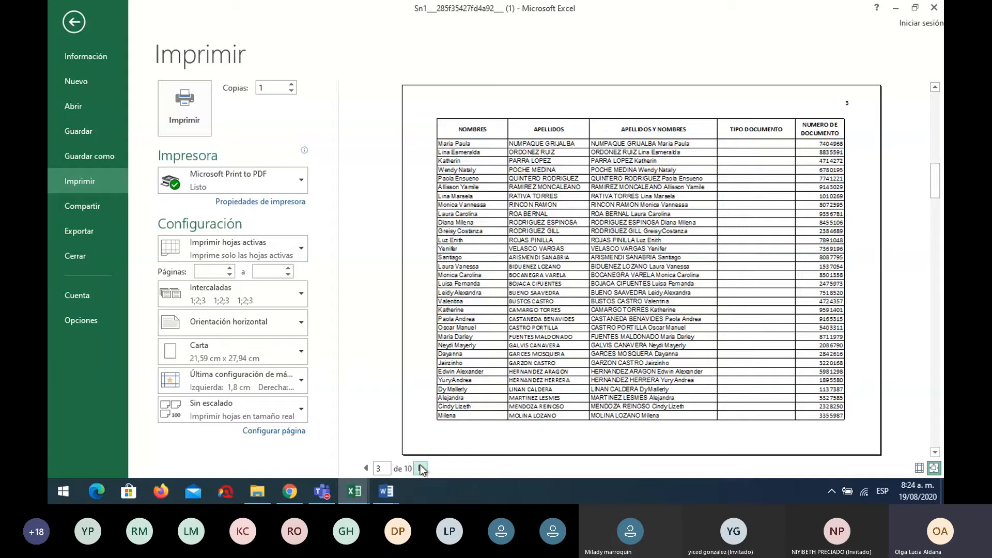
left_click(422, 468)
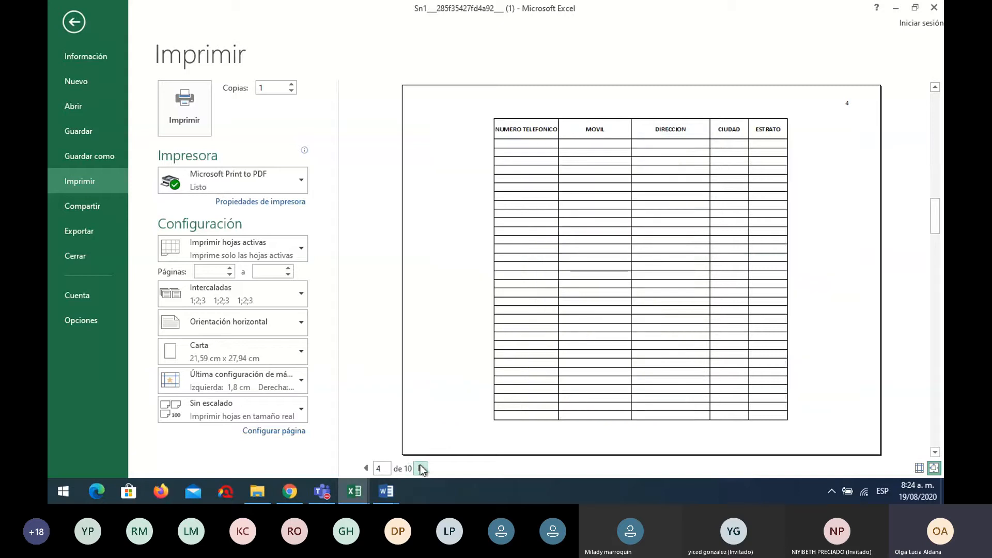
left_click(422, 468)
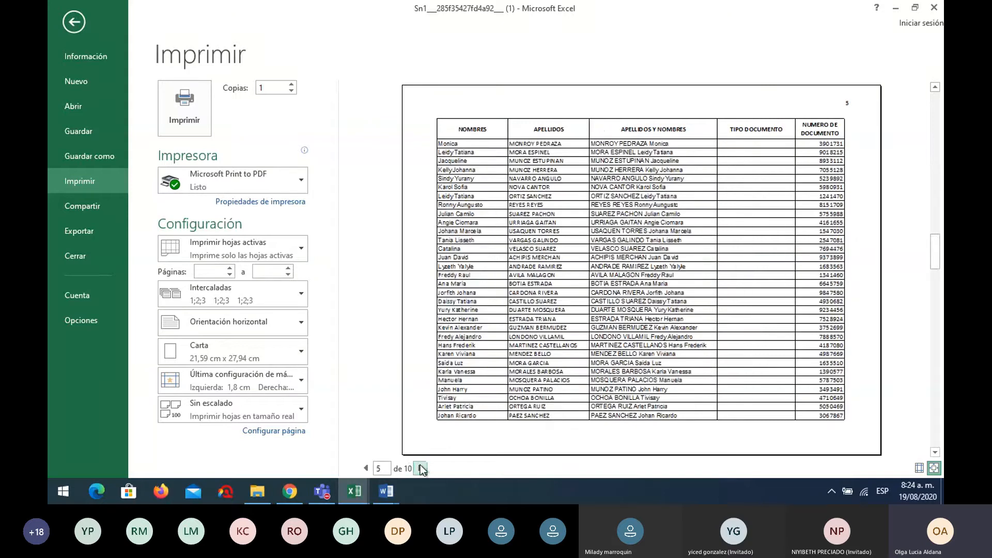
left_click(421, 468)
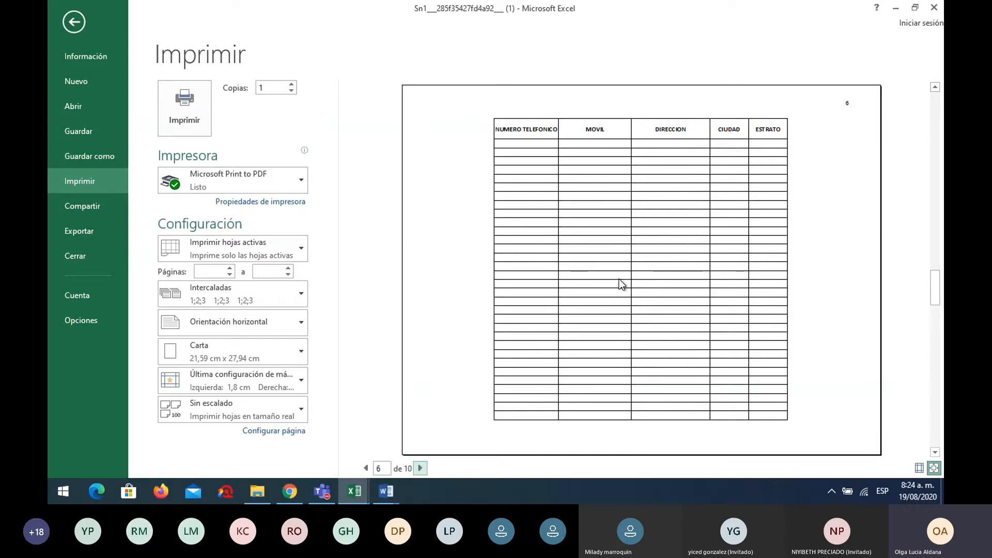
left_click(420, 468)
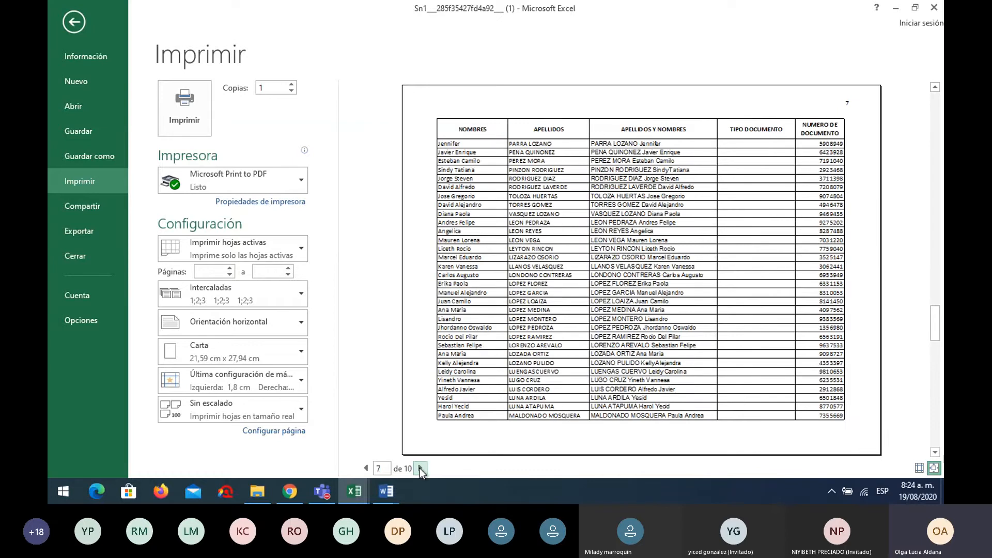
left_click(420, 468)
left_click(420, 468)
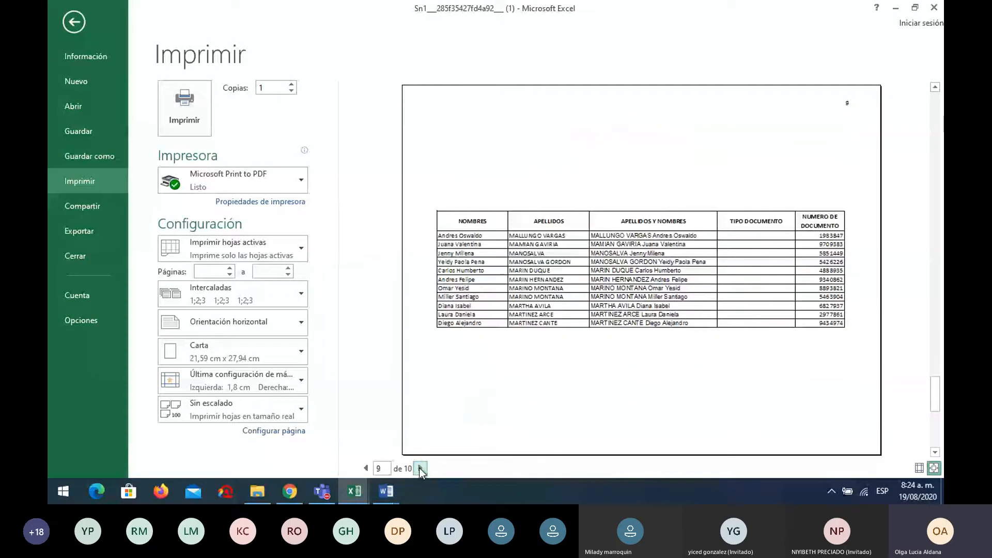
left_click(420, 468)
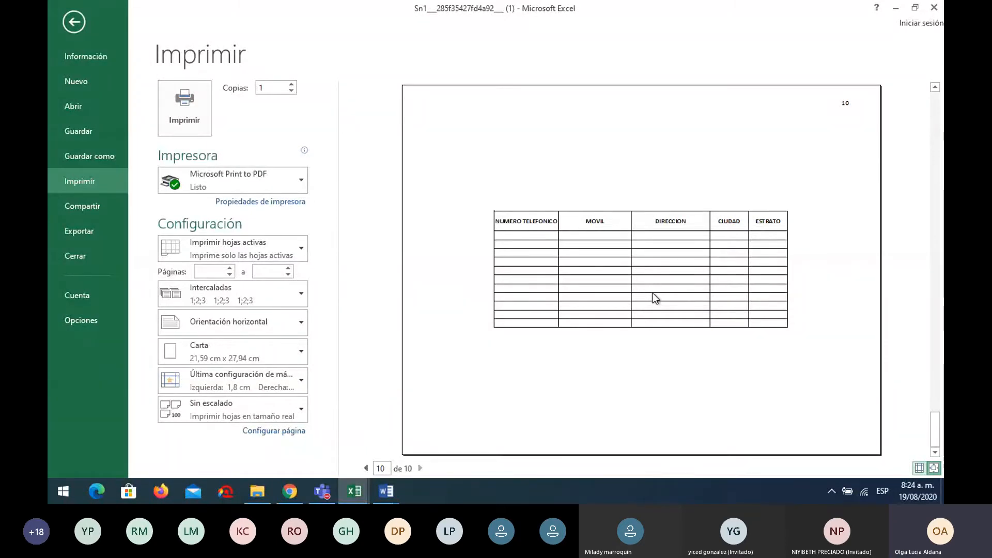
key("Escape")
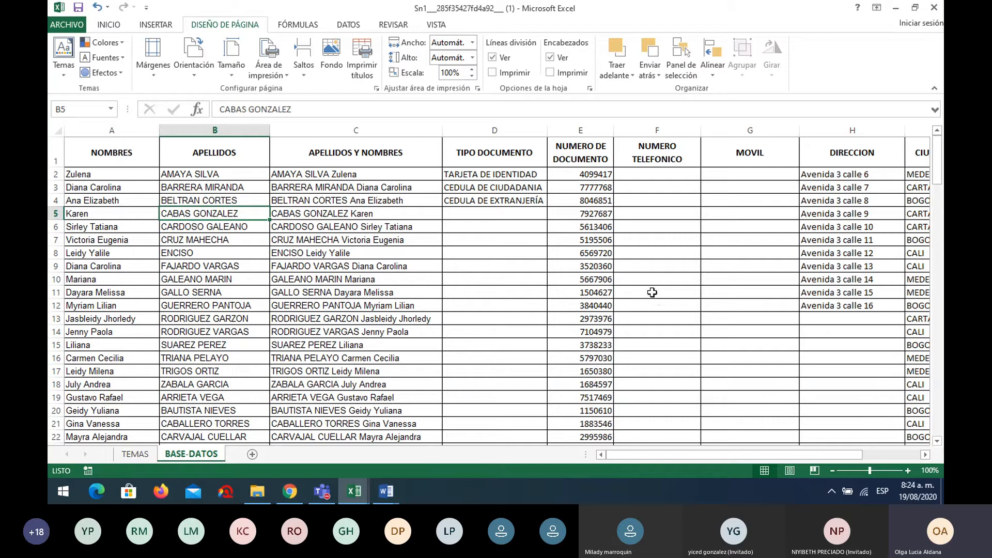
Shade the CONFIGURAR PÁGINA cell A9 on the TEMAS sheet yellow
left_click(136, 454)
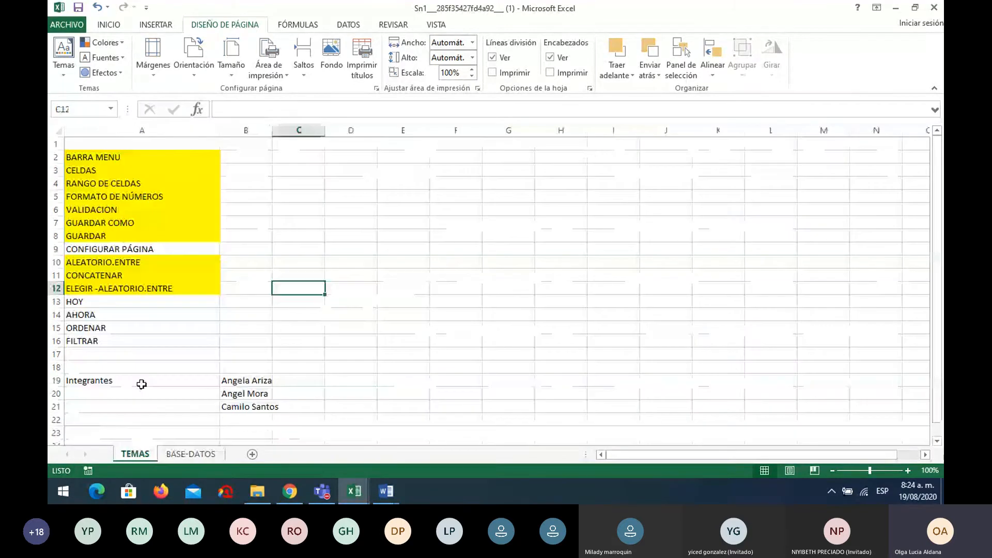
left_click(124, 249)
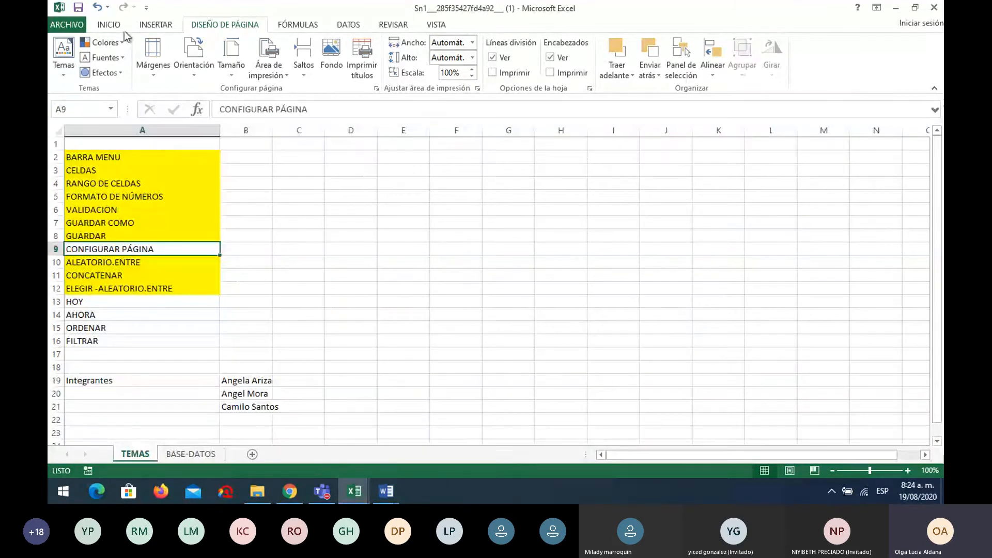
left_click(109, 25)
left_click(201, 68)
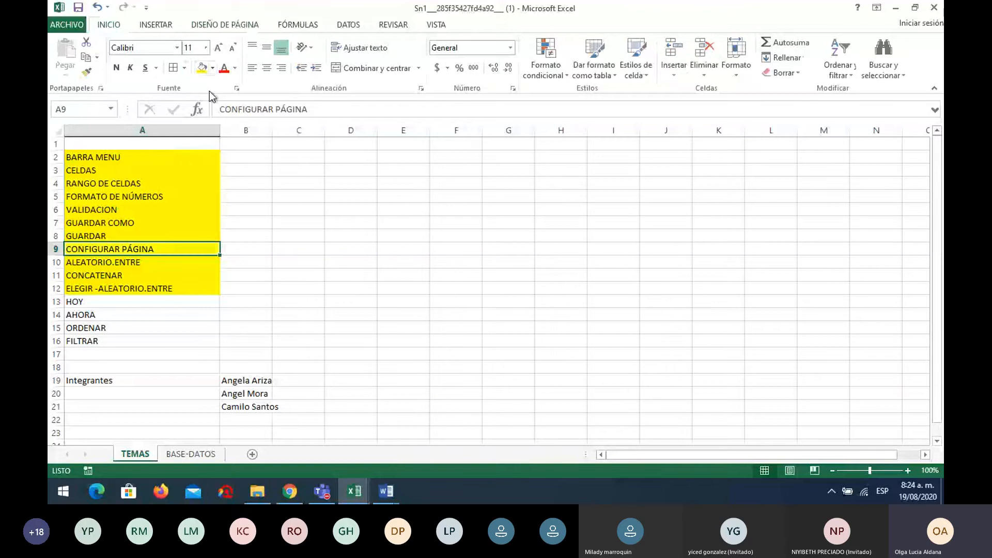
left_click(360, 253)
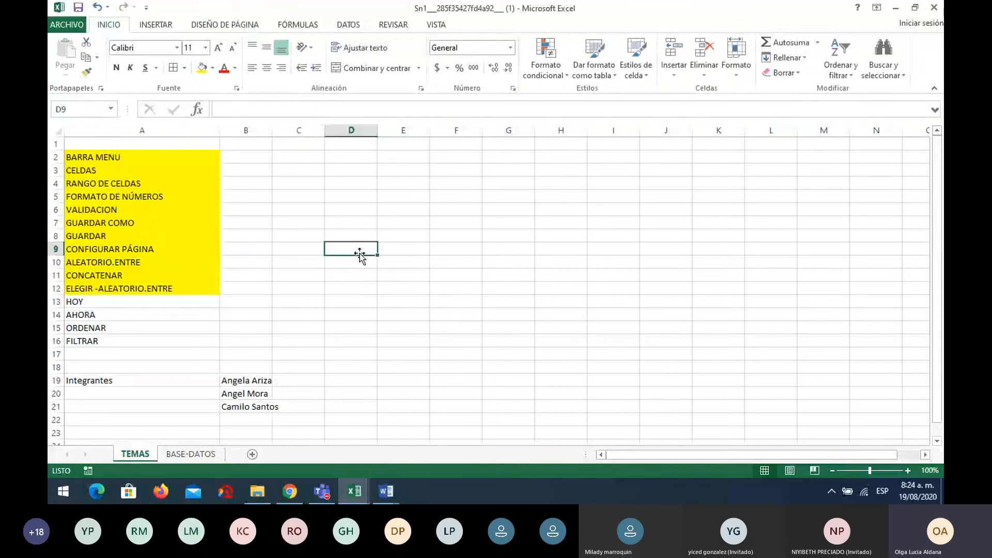
On BASE-DATOS, select cell B2 inside the table and show the Ordenar y filtrar options
left_click(197, 458)
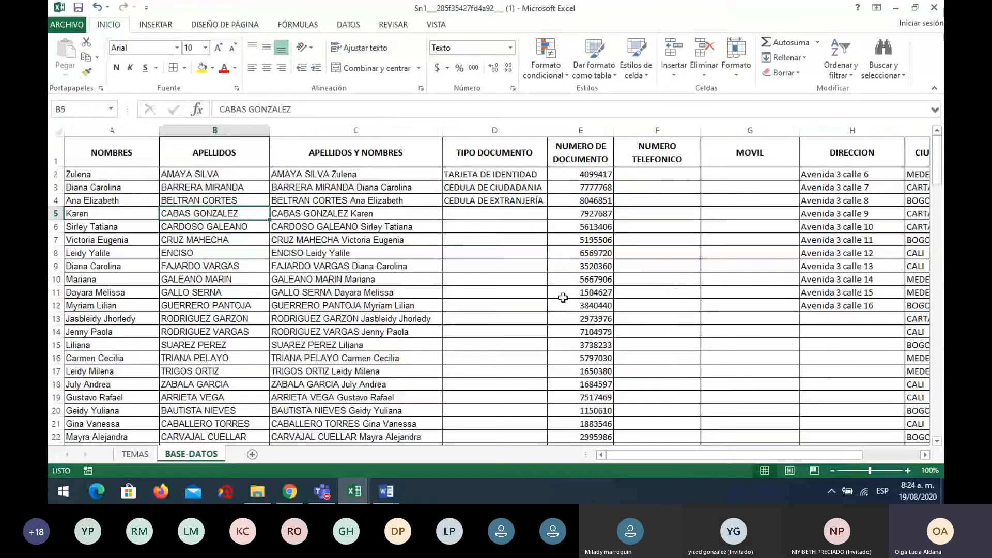
left_click(213, 178)
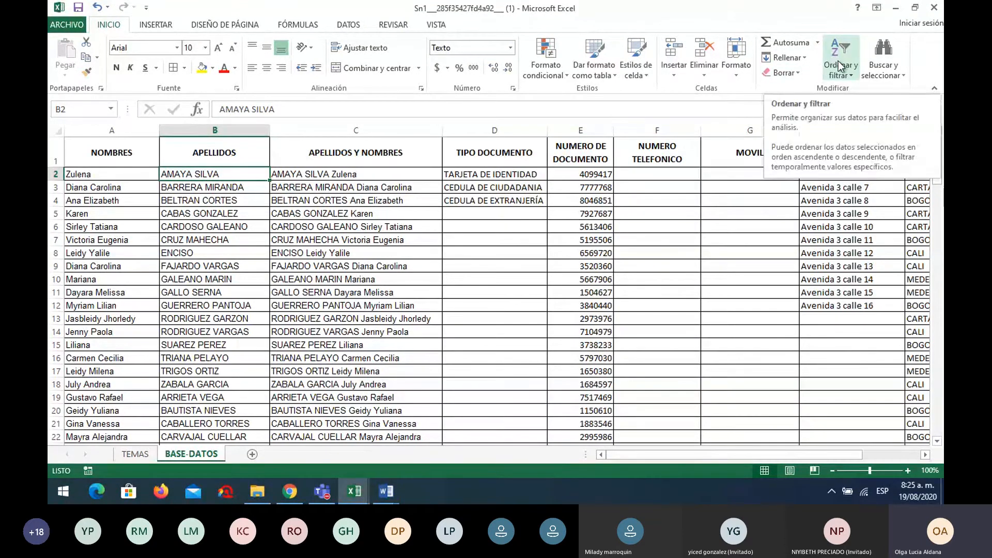
left_click(838, 61)
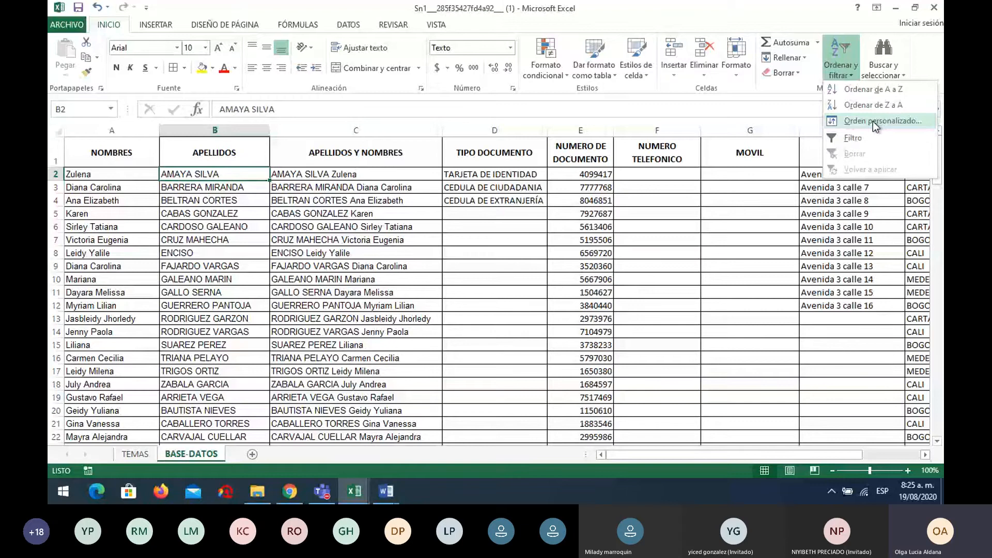
Apply a custom sort on the APELLIDOS column in A to Z order
left_click(872, 121)
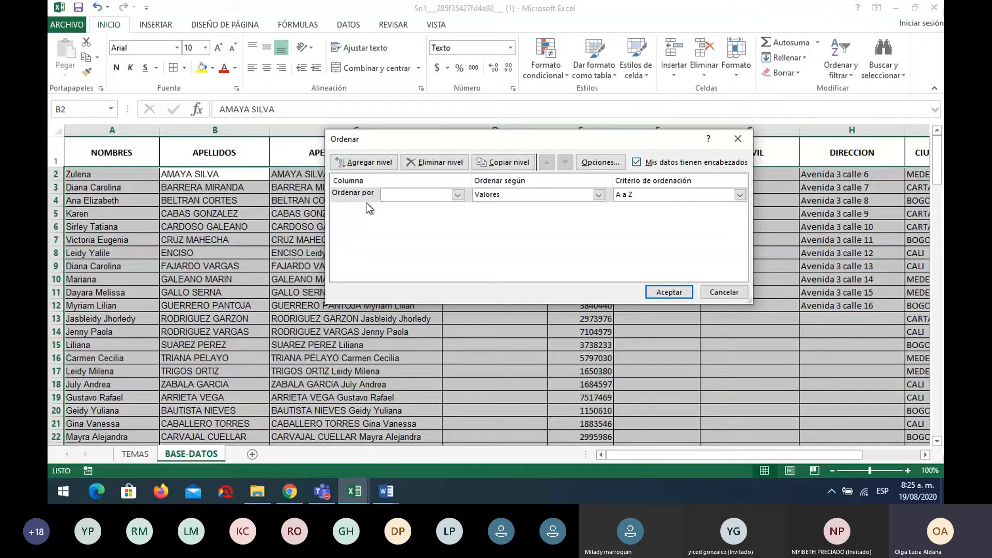
left_click(457, 195)
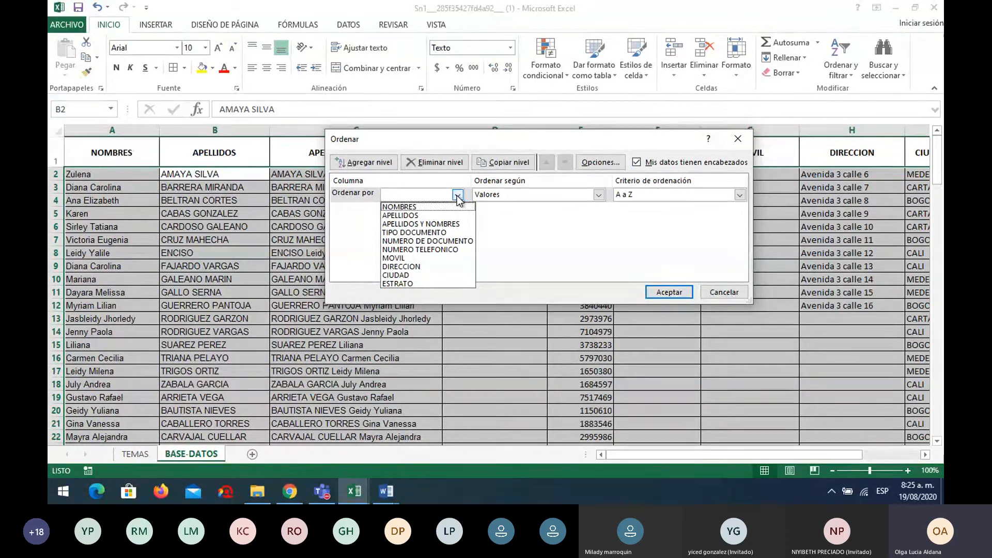
left_click(414, 215)
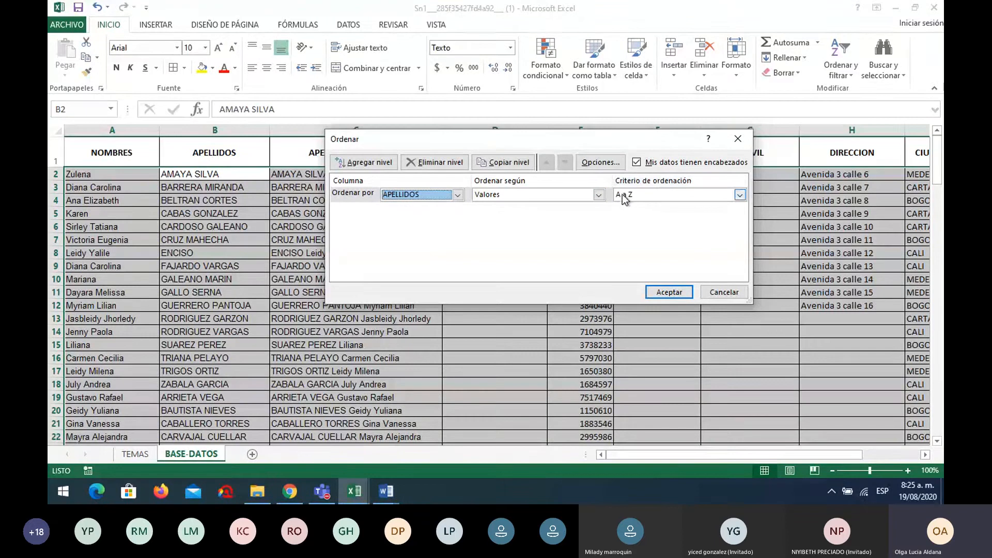
left_click(740, 195)
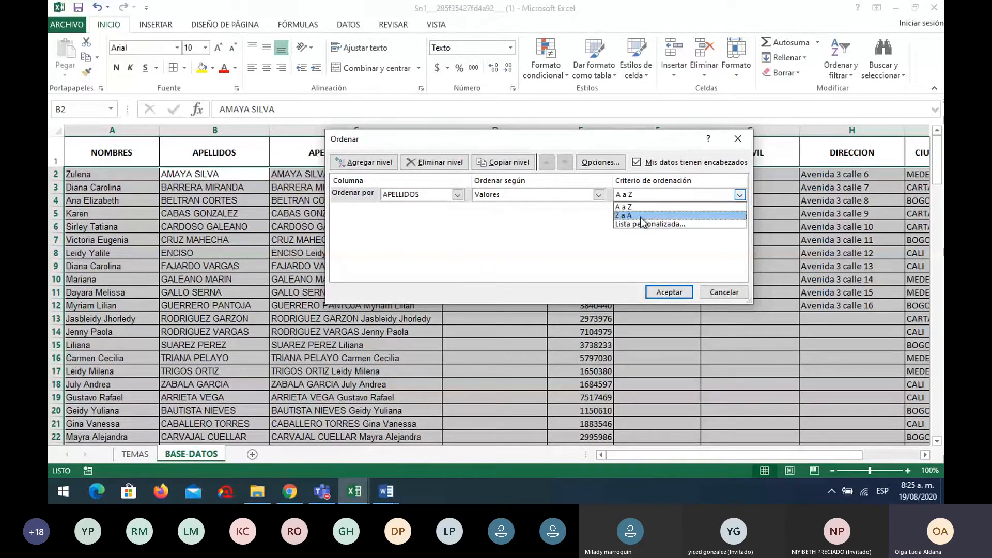
left_click(676, 194)
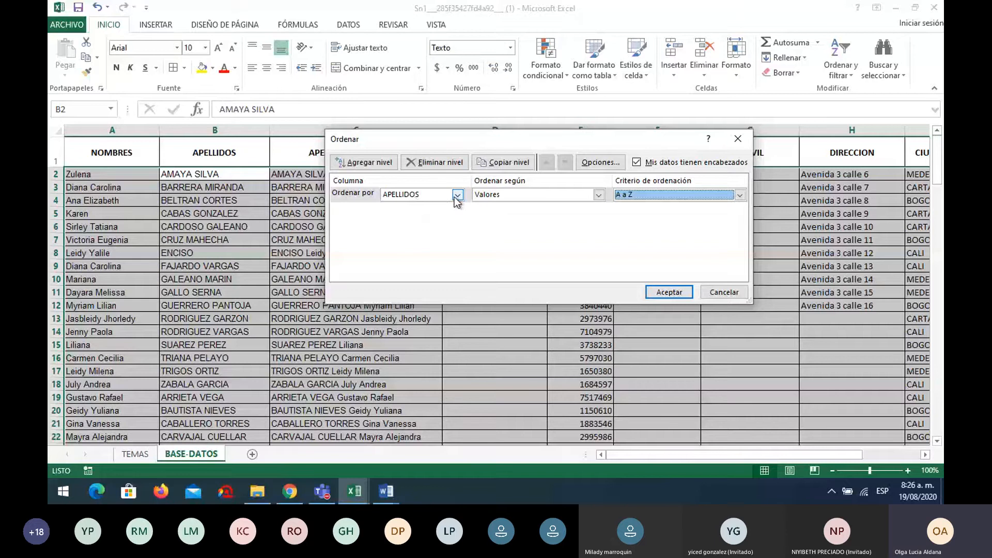
left_click(669, 292)
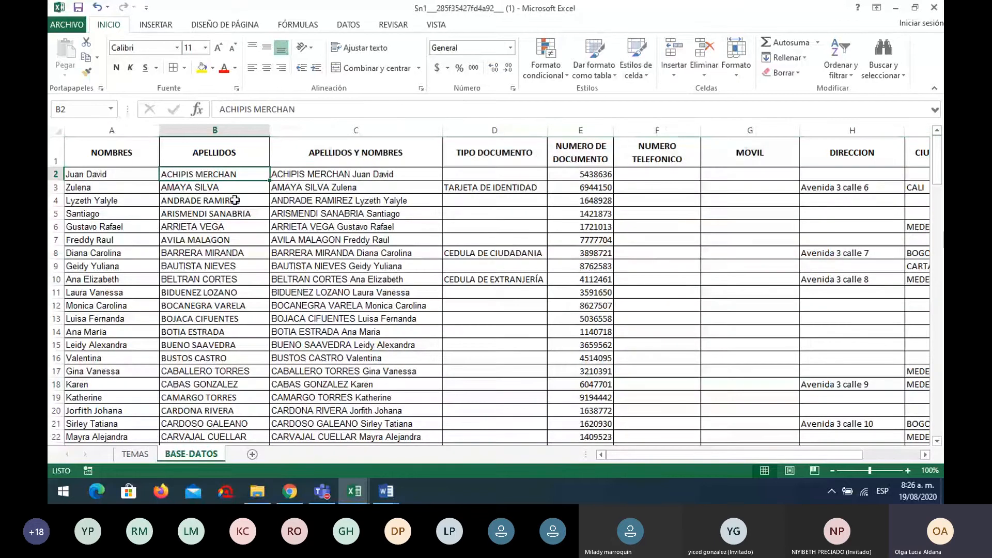
scroll(211, 237, "down", 8)
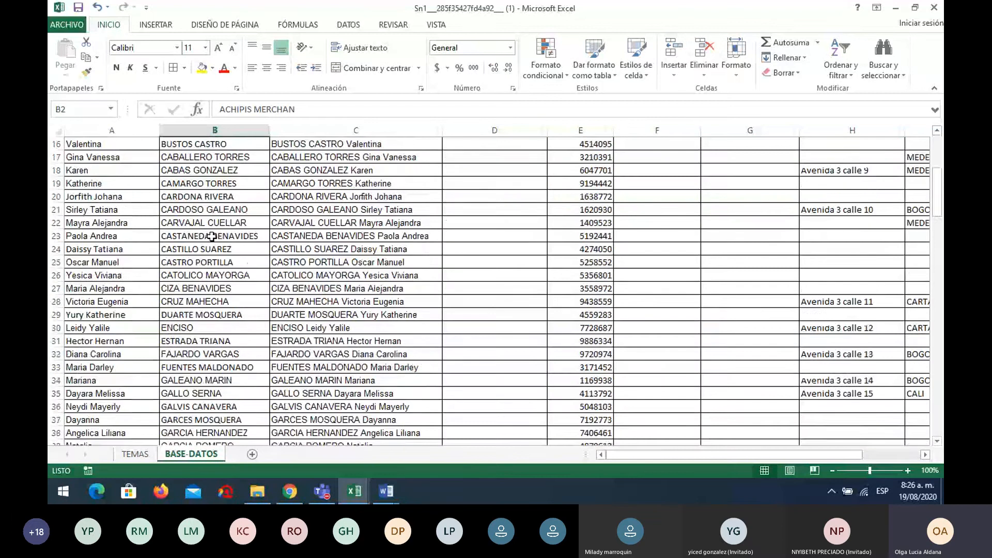
scroll(212, 236, "down", 16)
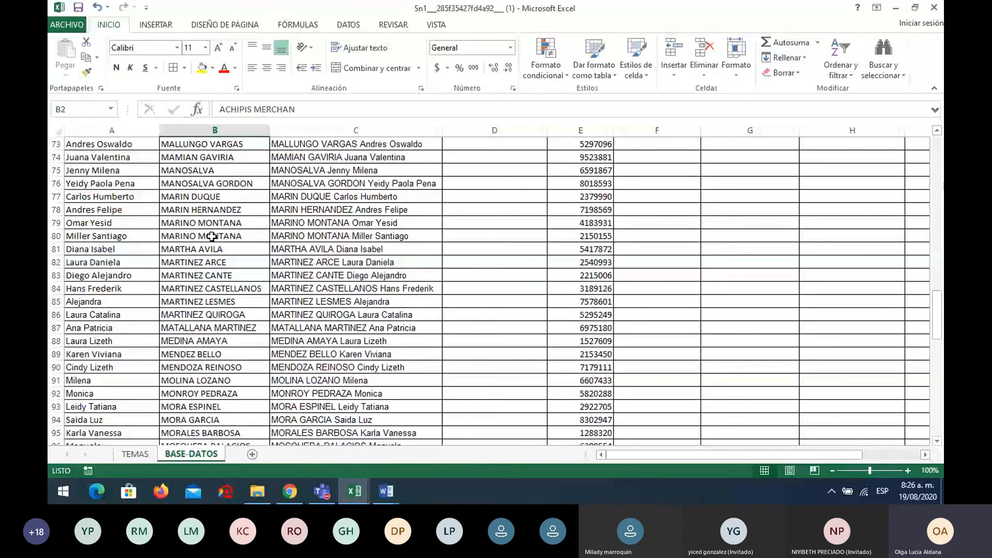
scroll(212, 236, "down", 19)
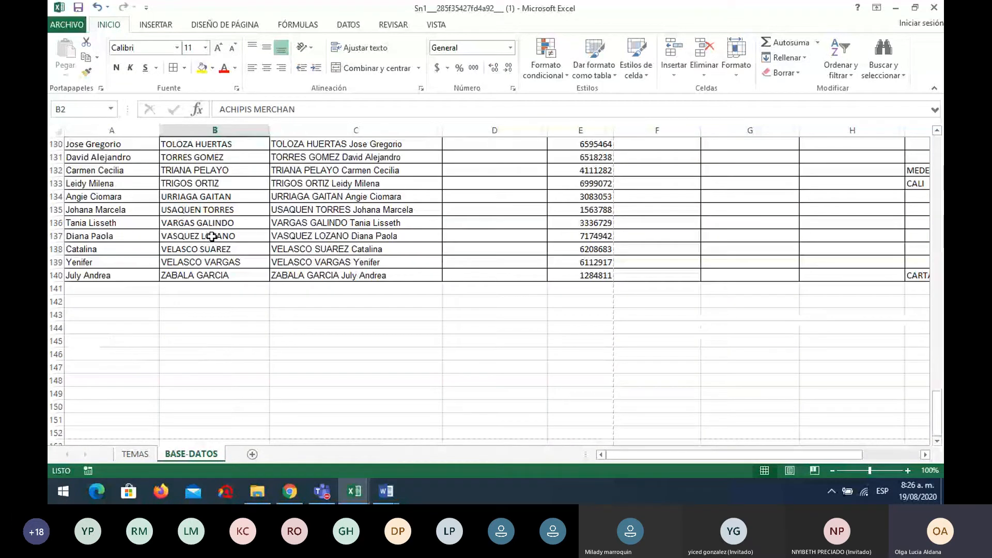
scroll(212, 236, "up", 13)
scroll(211, 237, "up", 12)
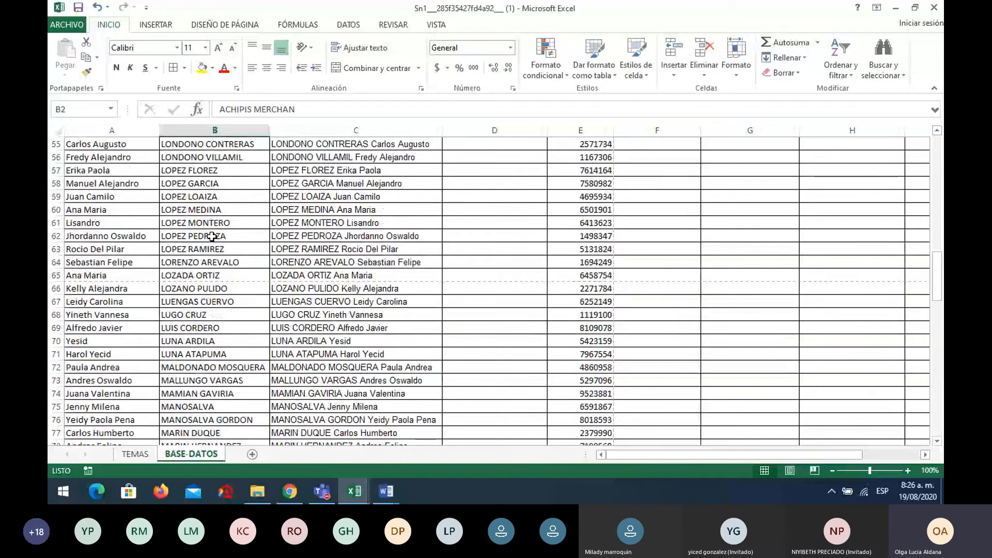
scroll(212, 237, "up", 18)
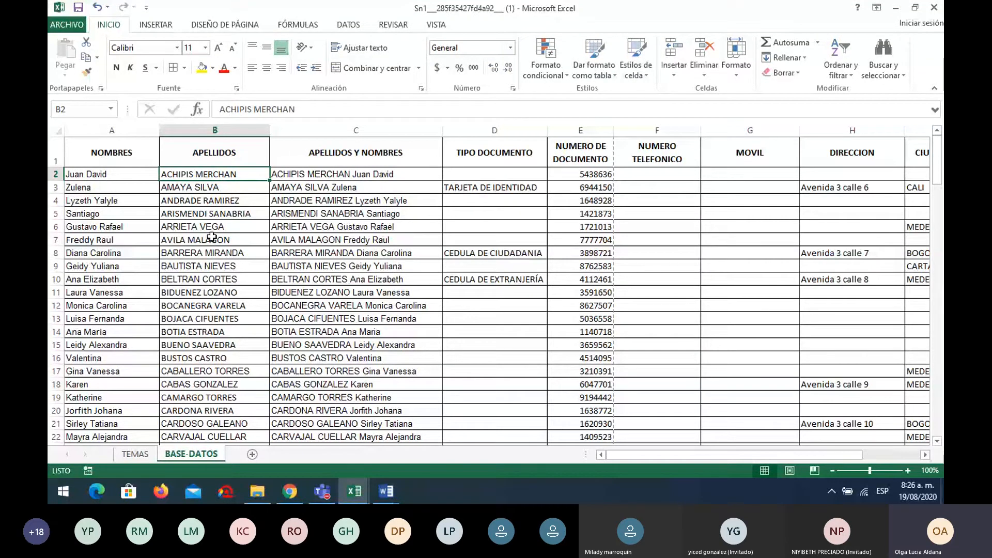
left_click(208, 199)
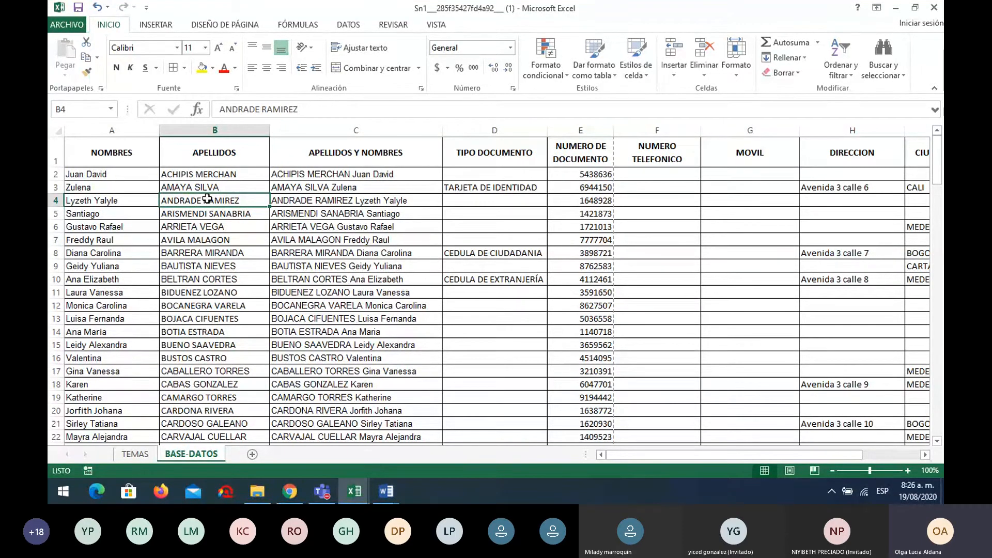
left_click(211, 184)
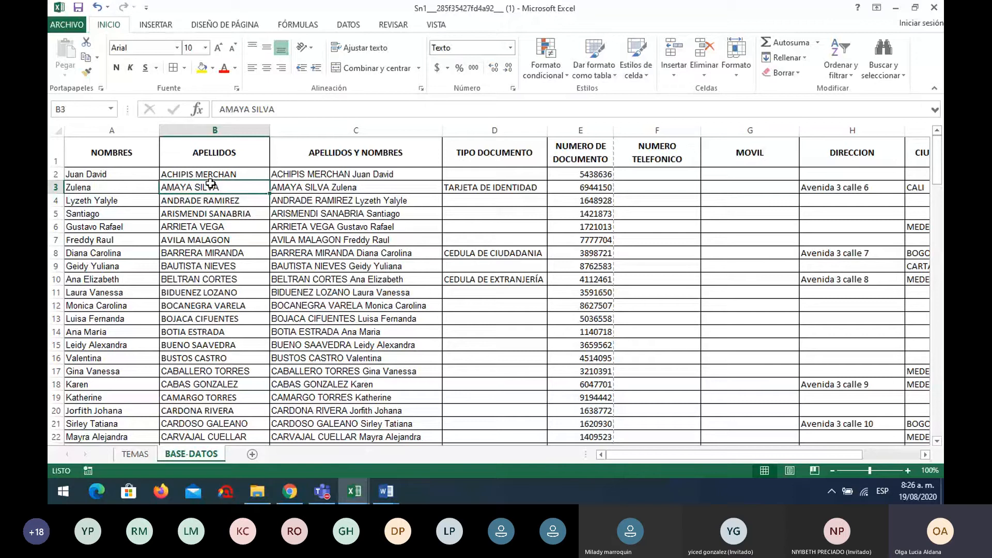
left_click(93, 147)
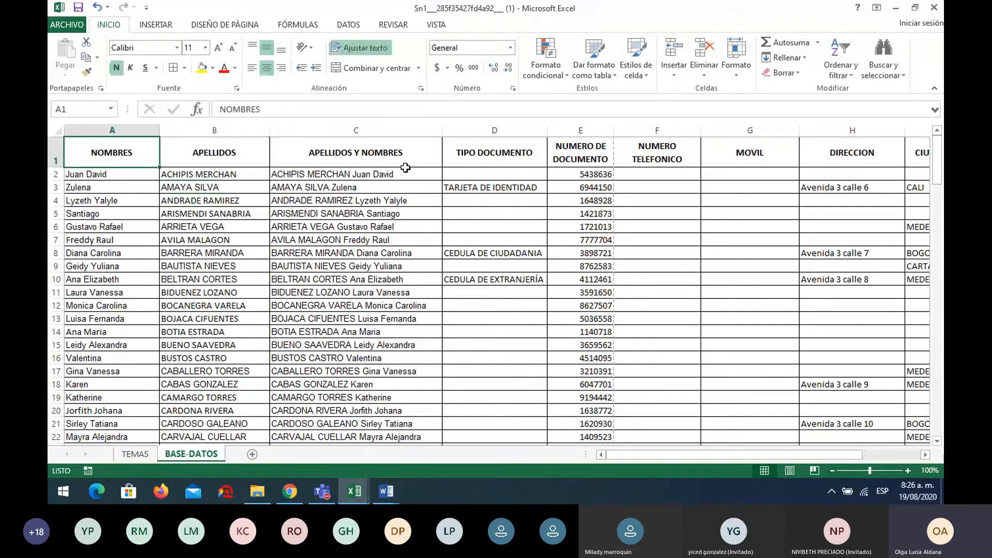
left_click(403, 187)
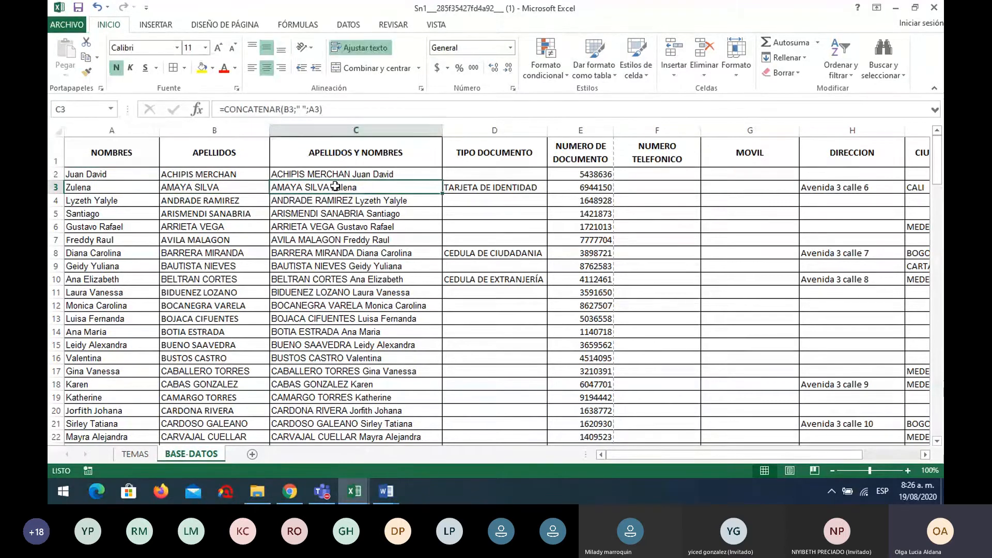
left_click(852, 74)
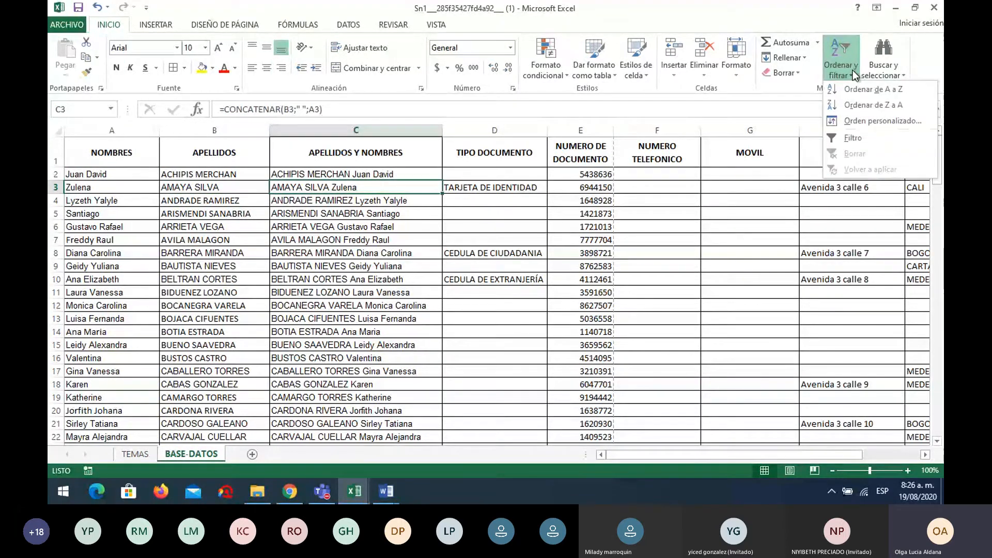
left_click(859, 138)
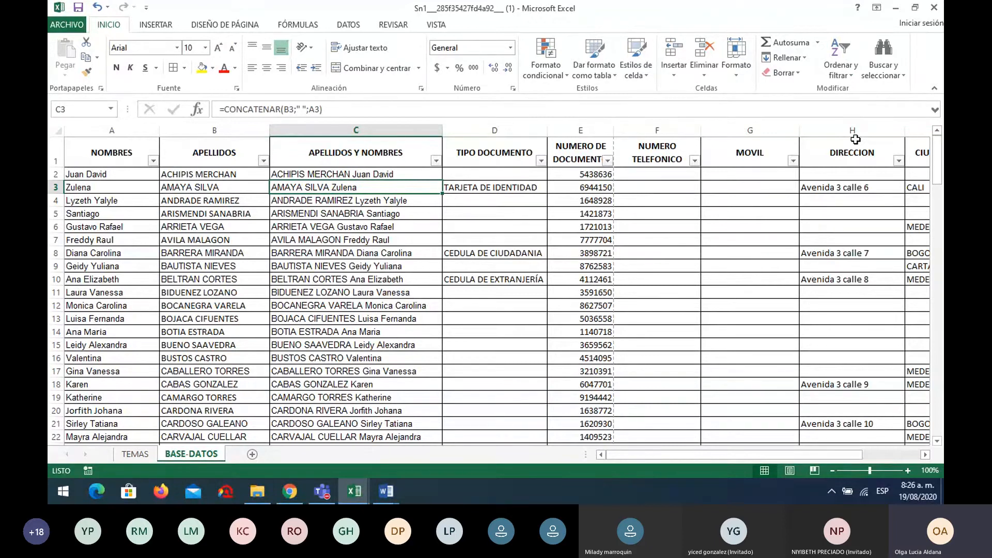
left_click(264, 161)
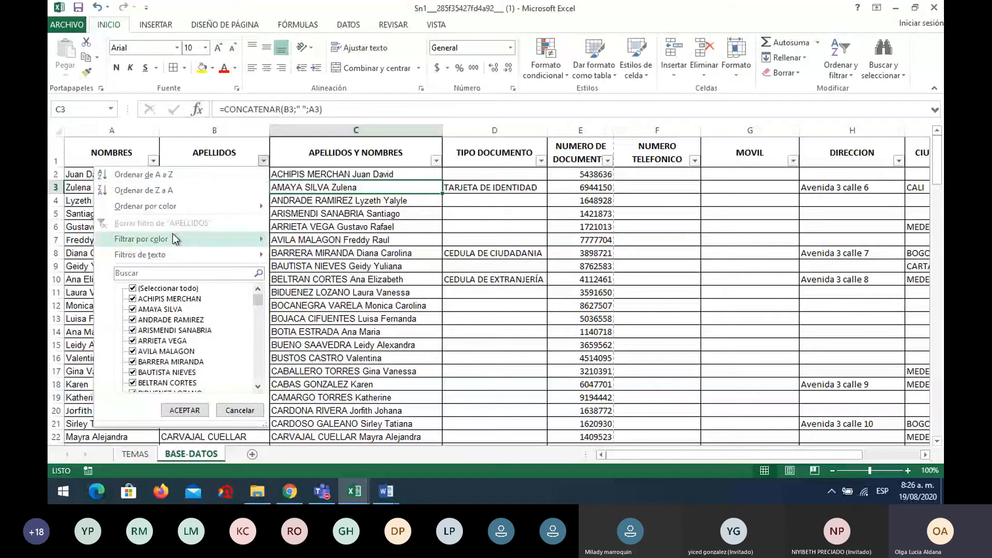
mouse_move(172, 254)
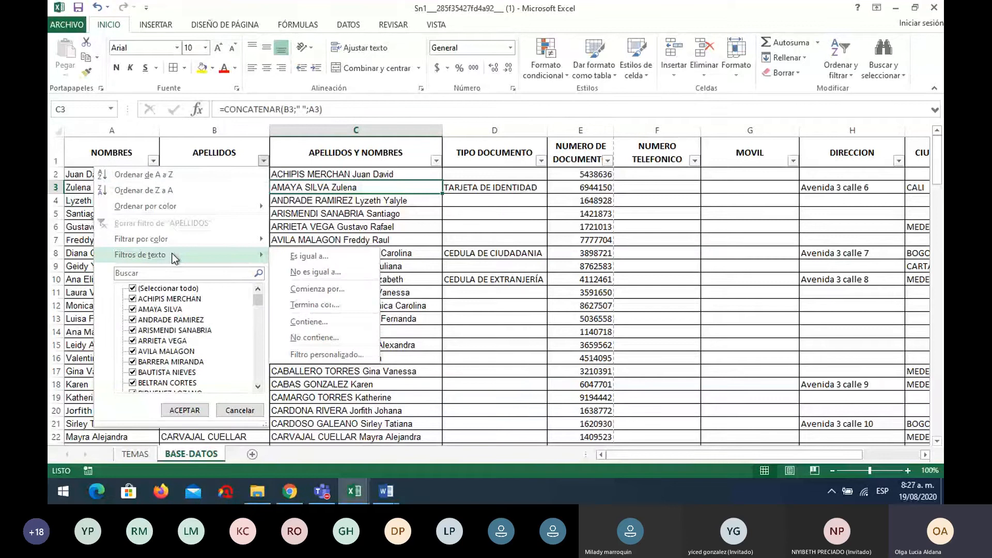
left_click(134, 288)
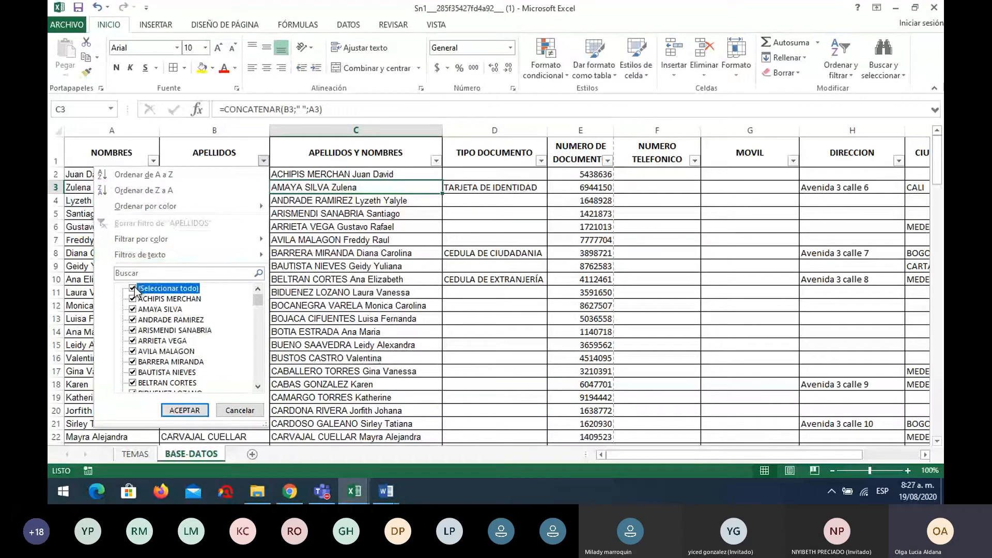
left_click(133, 319)
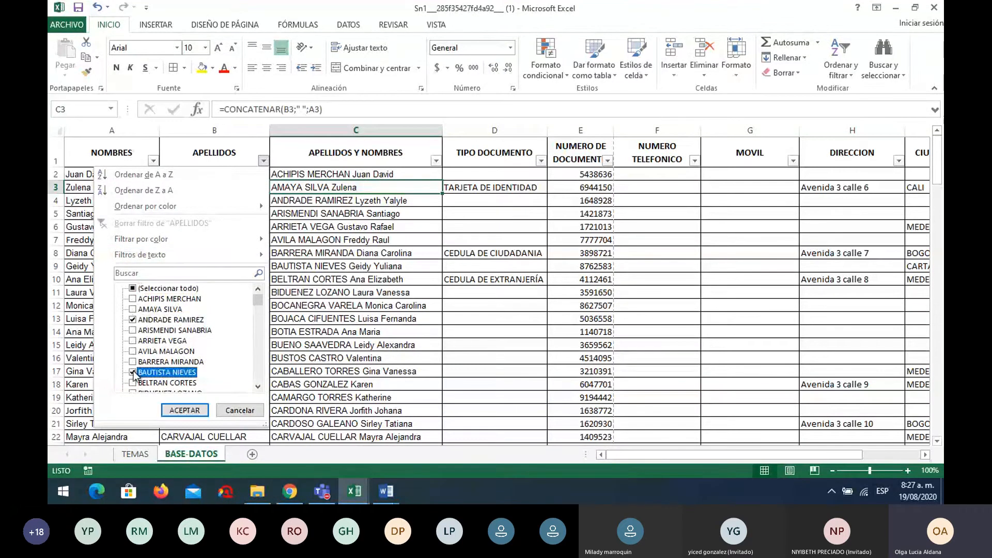
scroll(136, 373, "down", 3)
left_click(134, 361)
scroll(136, 364, "down", 2)
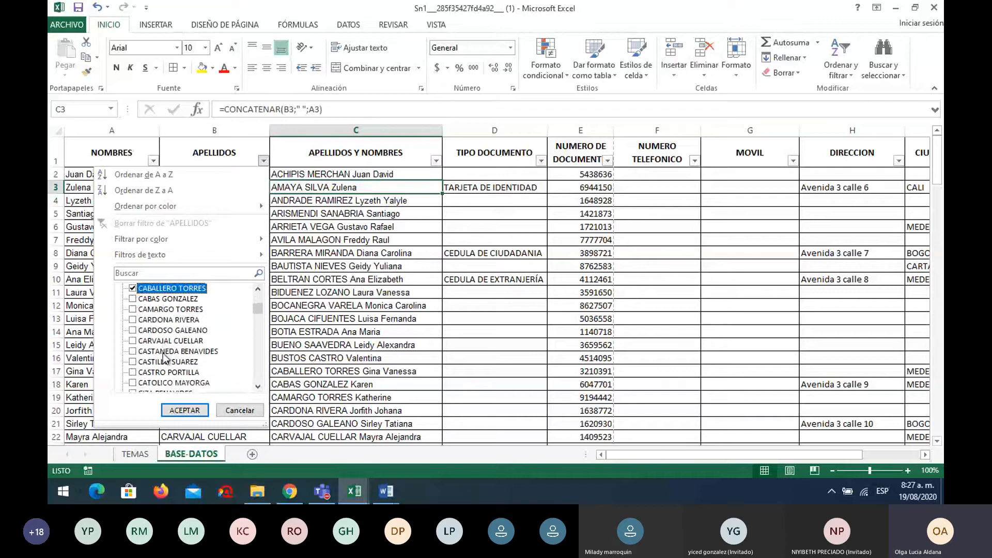
left_click(133, 372)
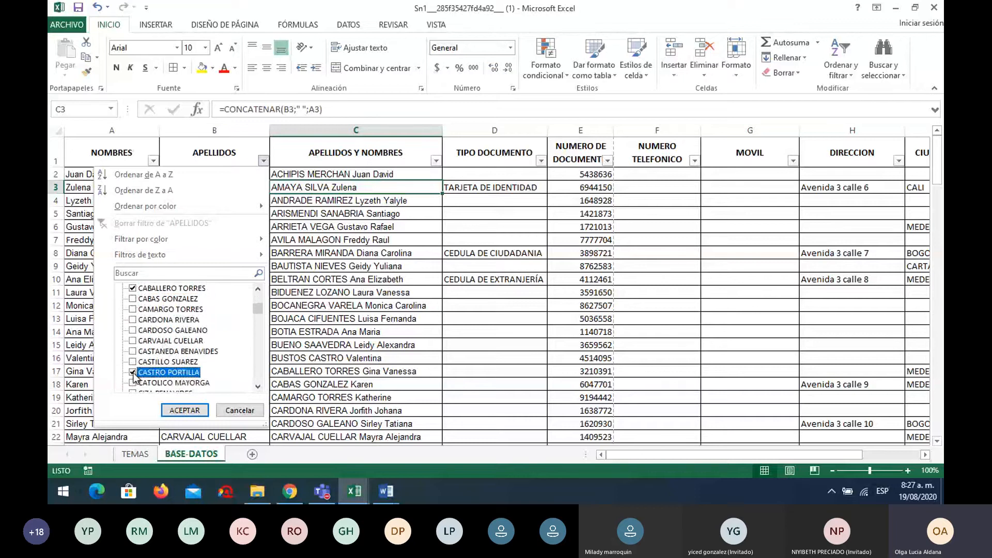
left_click(185, 410)
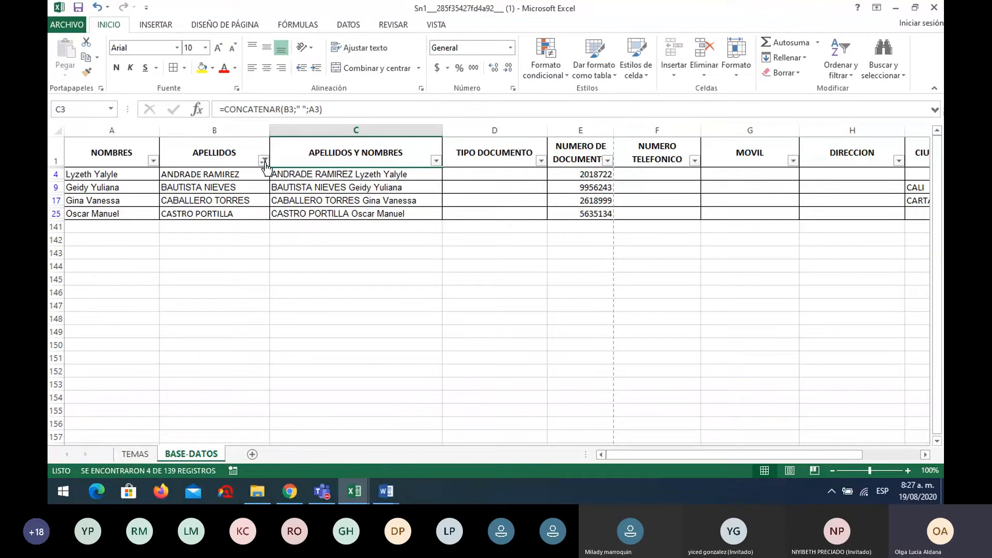
Clear the APELLIDOS filter with (Seleccionar todo) so every surname shows again
mouse_move(264, 166)
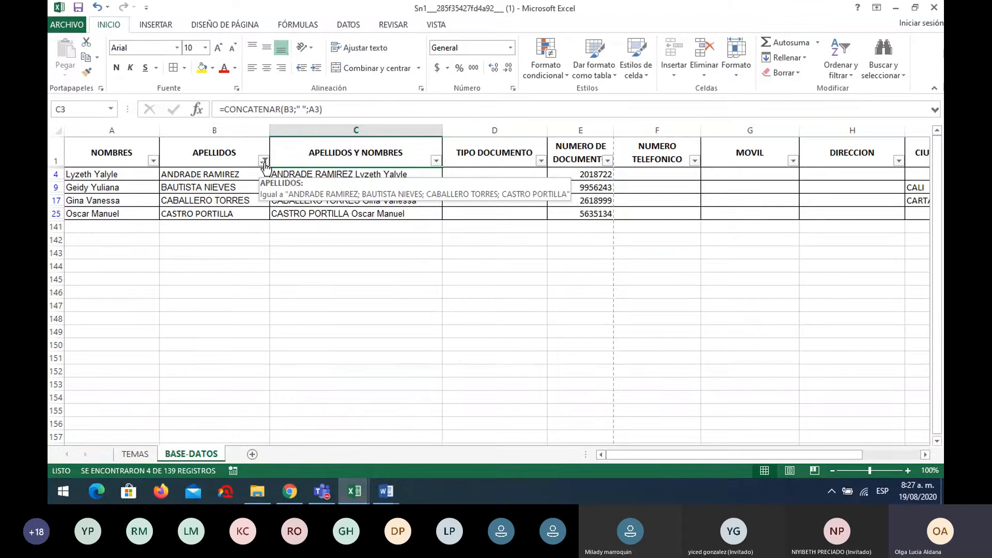
left_click(264, 162)
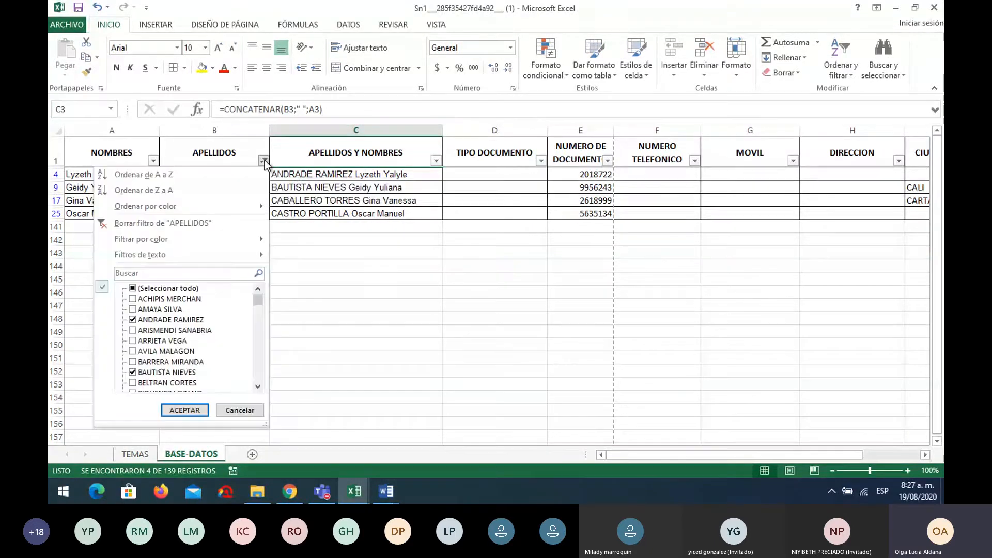
left_click(185, 290)
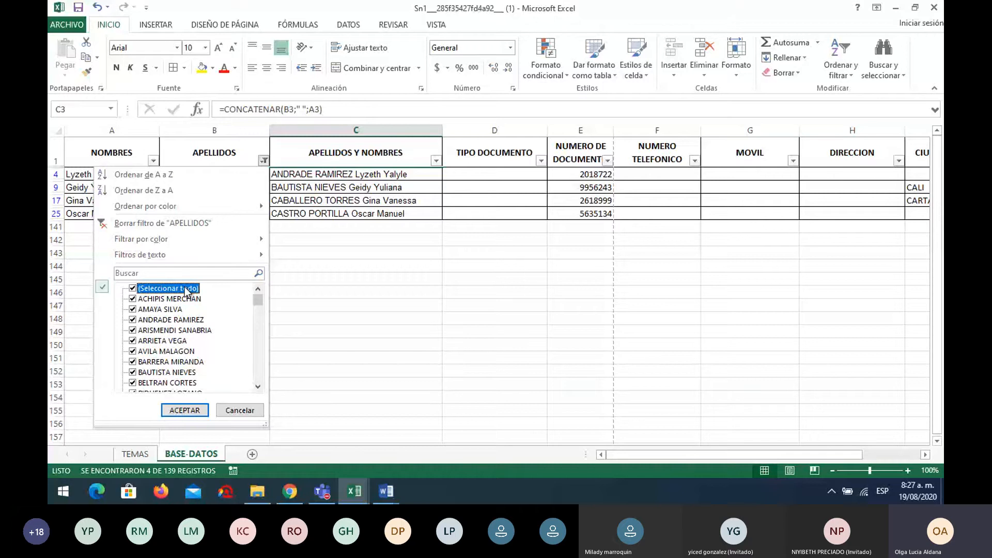
left_click(187, 410)
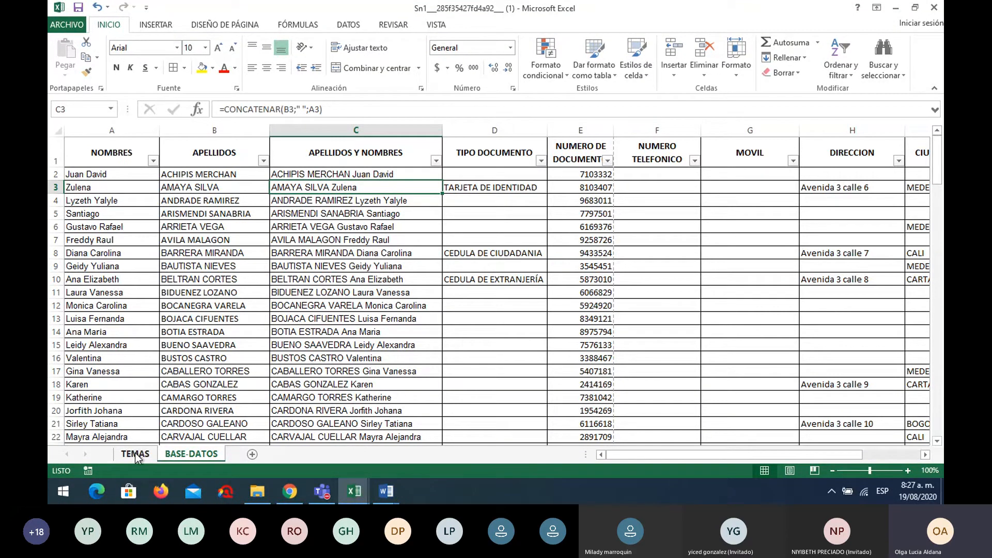
Shade the ORDENAR and FILTRAR topics on the TEMAS sheet yellow
left_click(135, 454)
left_click_drag(117, 329, 118, 335)
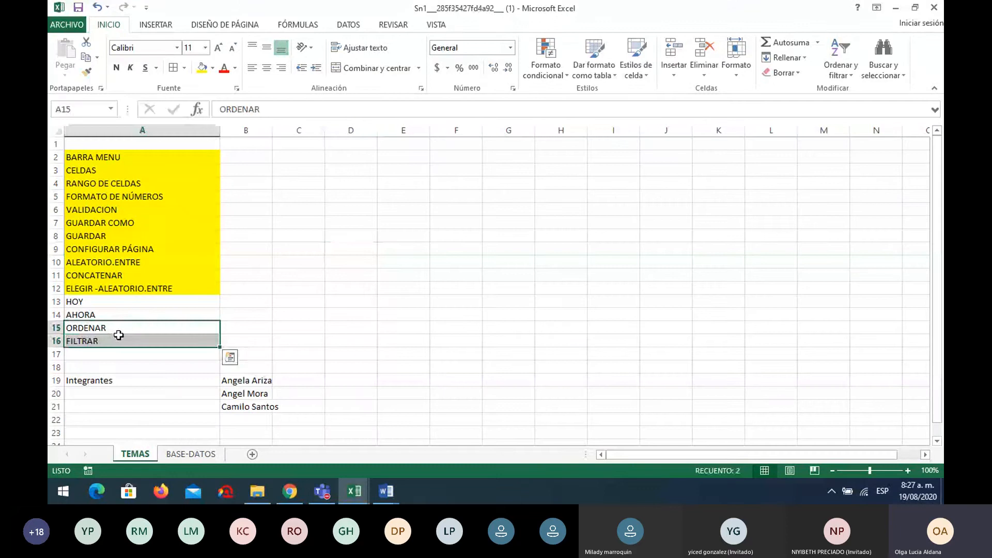
left_click(202, 67)
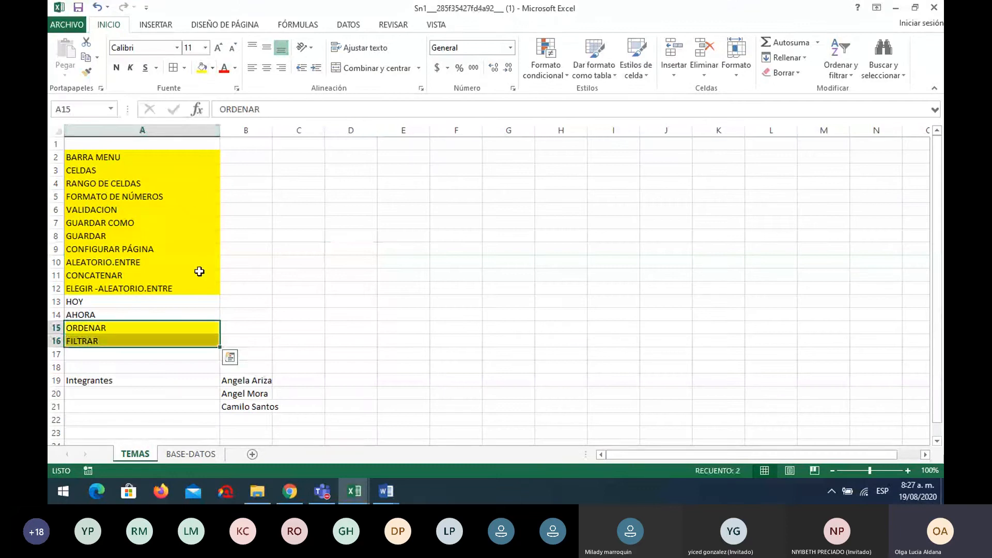
left_click(287, 313)
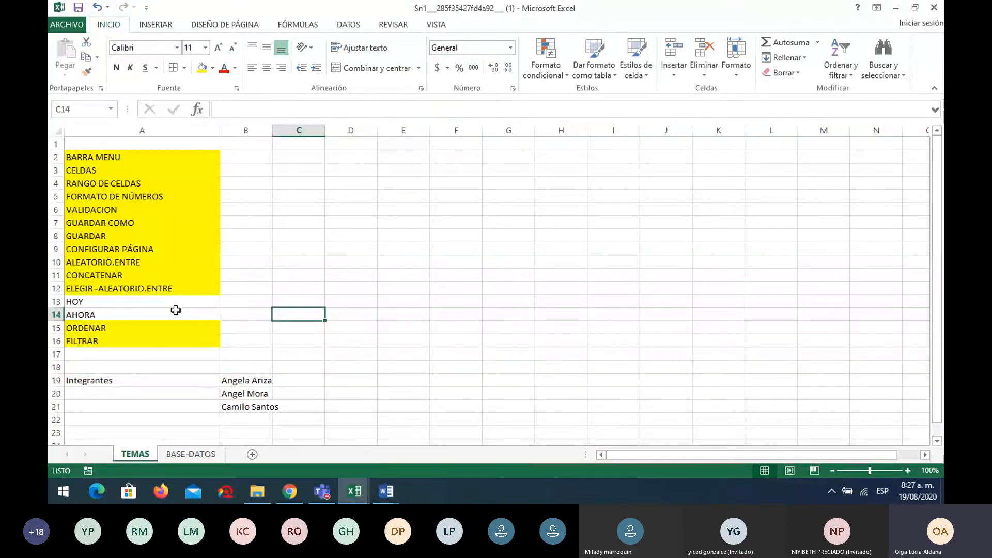
On BASE-DATOS, insert blank rows at rows 1 and 2, pushing the table headers down
left_click(191, 453)
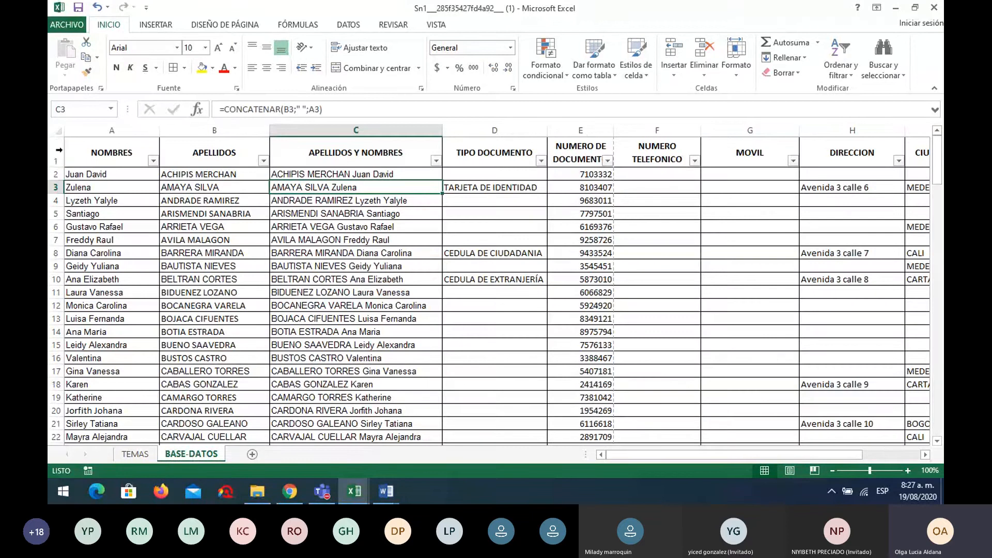
left_click(59, 150)
right_click(59, 150)
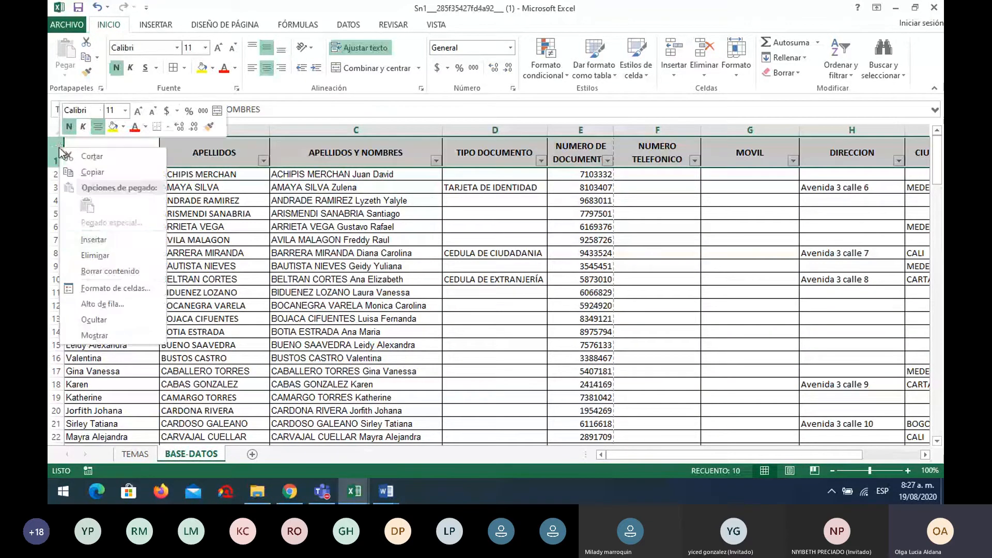
left_click(98, 240)
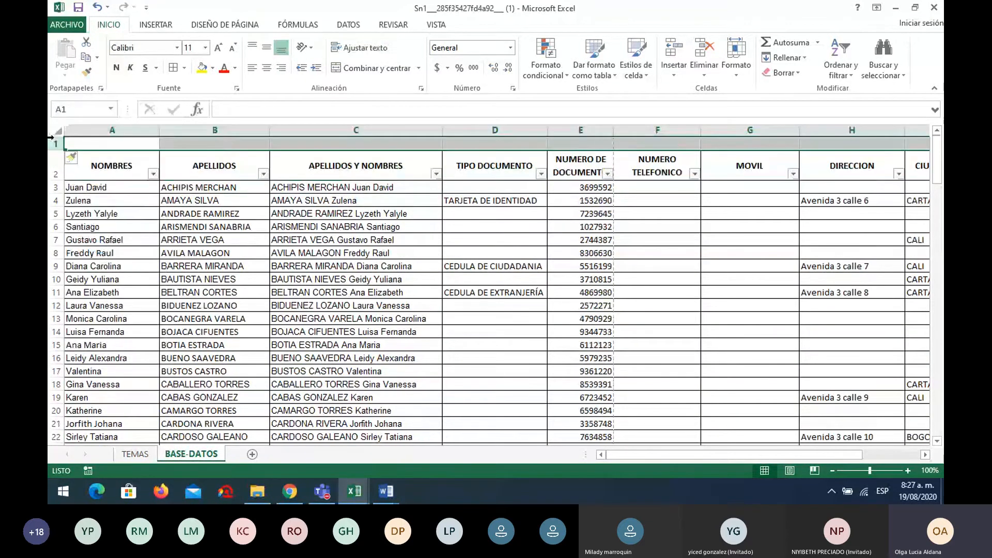
left_click(56, 166)
right_click(59, 164)
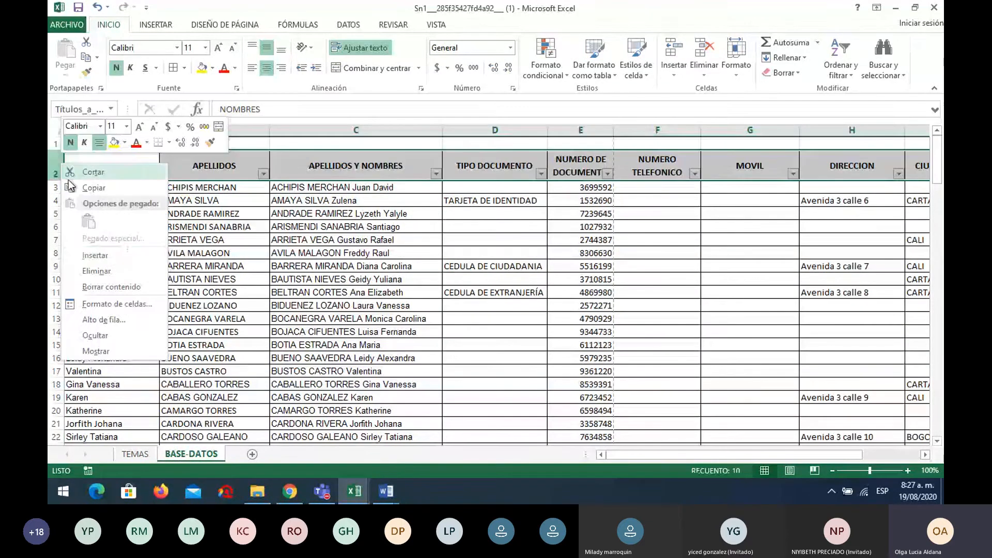
left_click(115, 258)
left_click(116, 145)
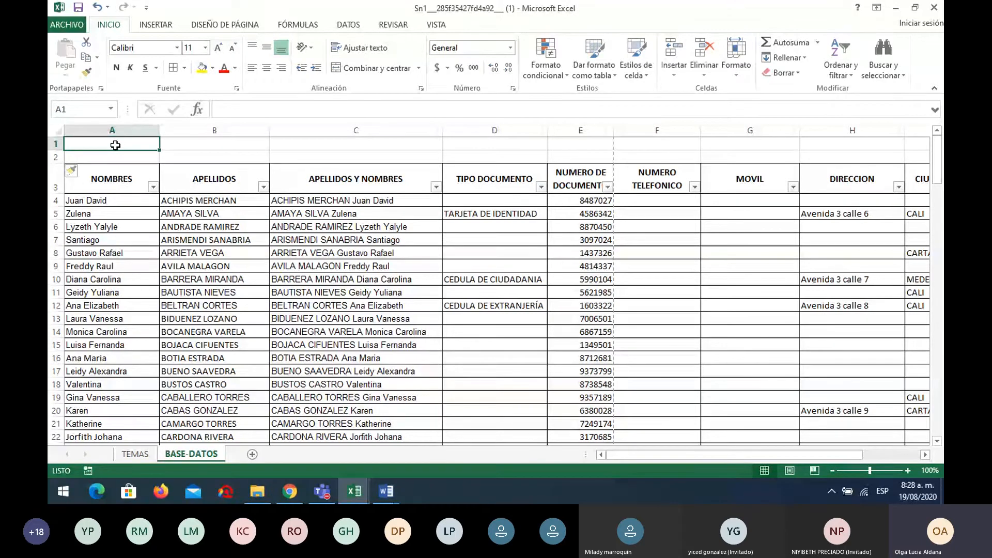
Enter 19-08-2020 in A1 and the formula =HOY() in C1, then verify both cells
type("1")
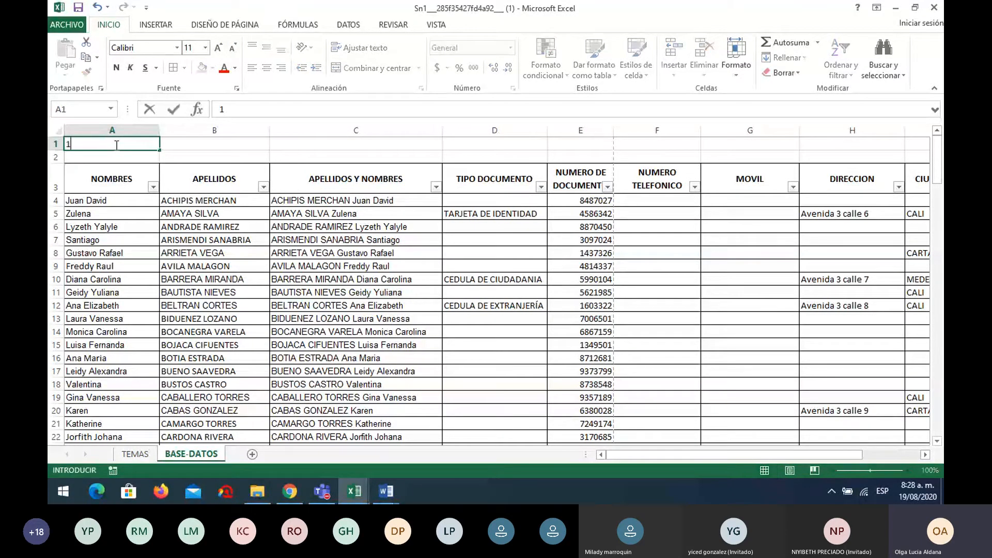
type("9-08-2020")
left_click(307, 142)
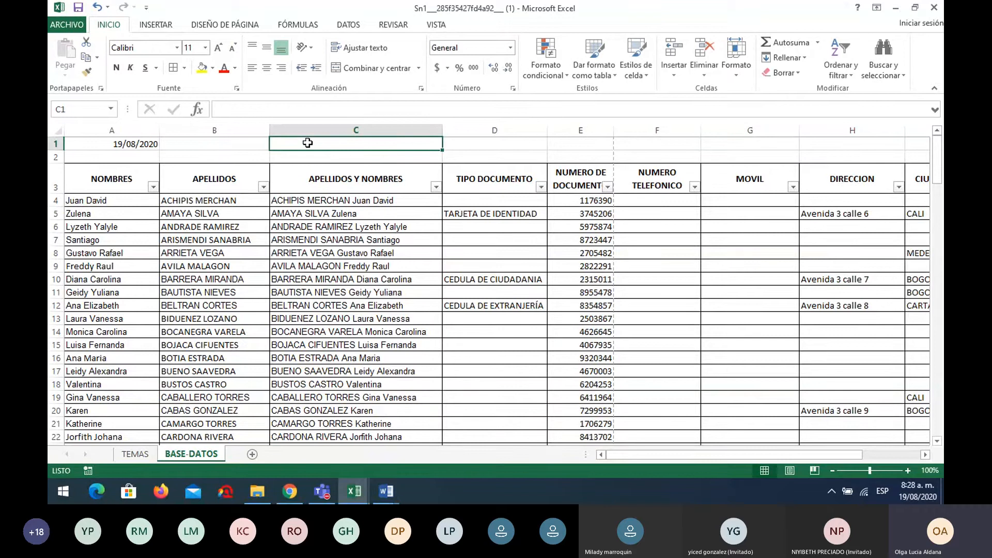
type("=HO")
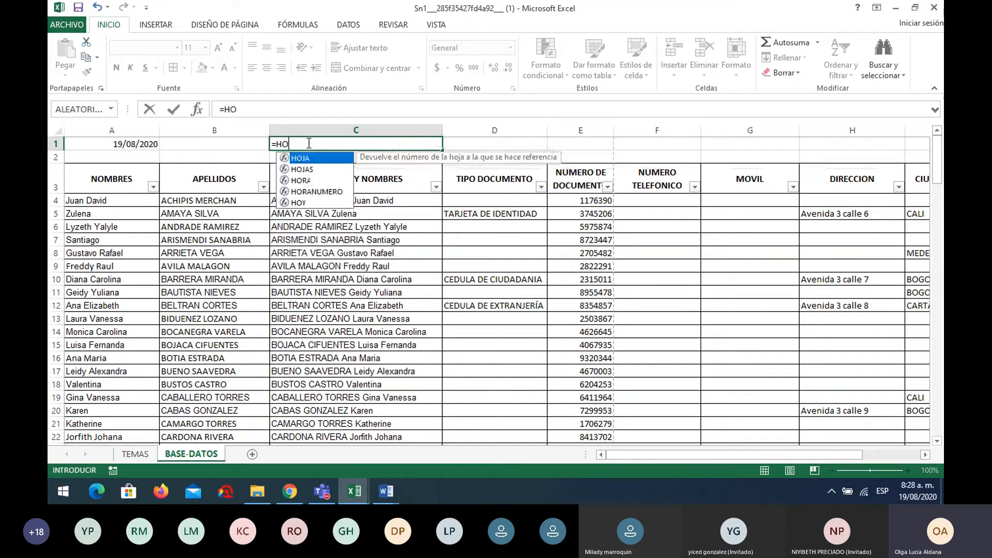
type("Y()")
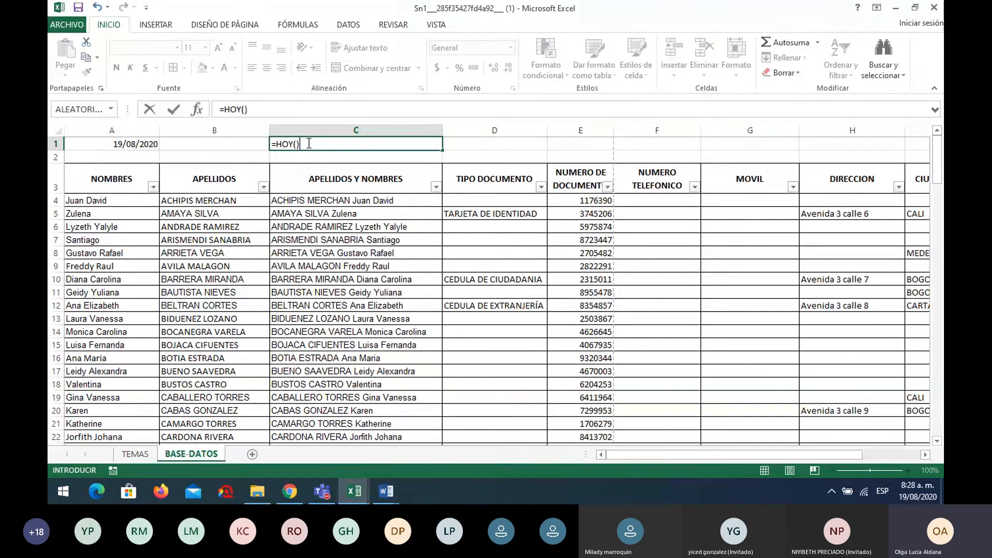
key("Return")
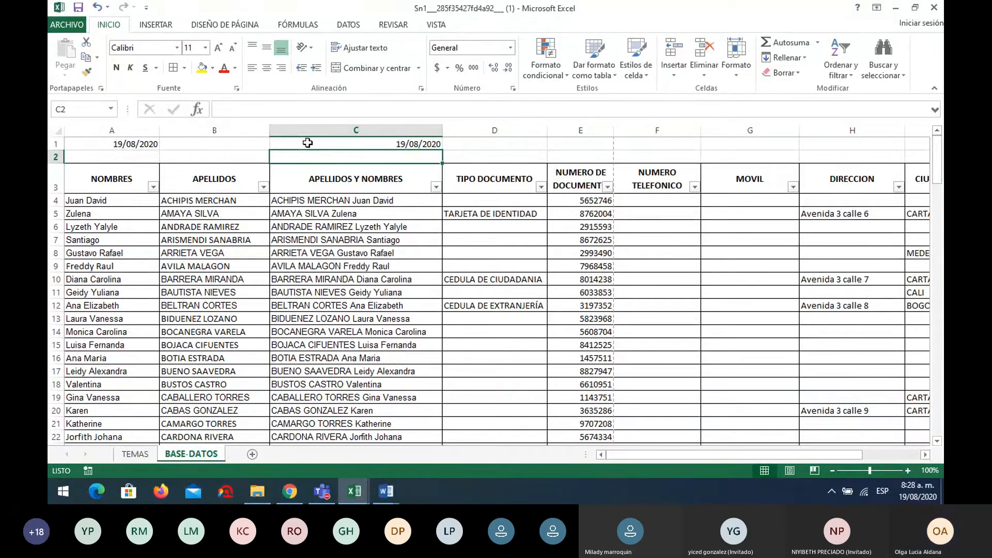
left_click(131, 145)
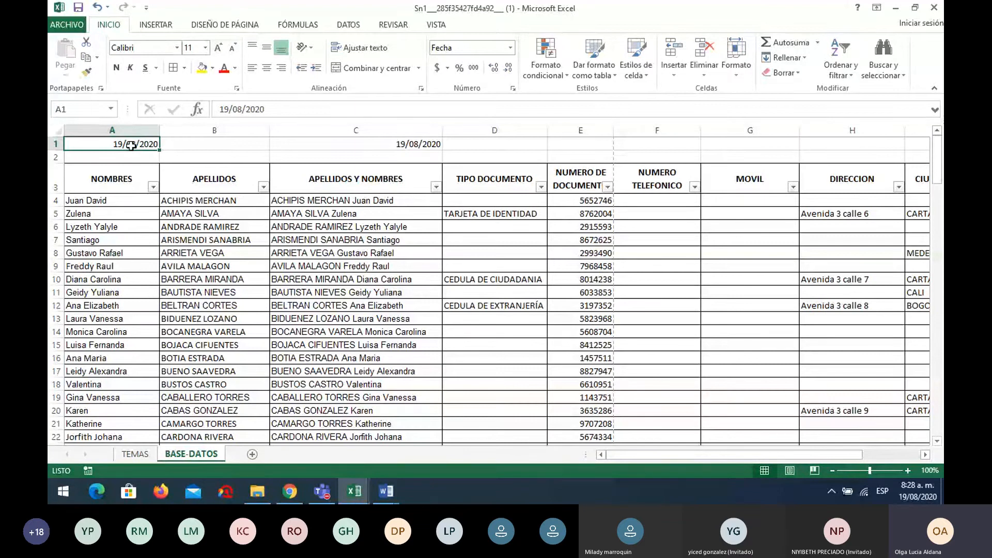
left_click(328, 143)
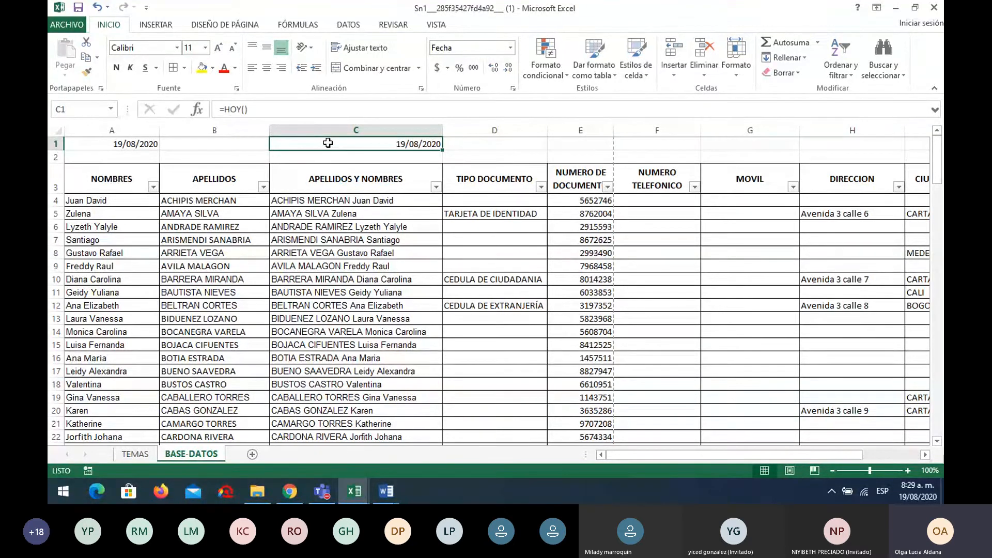
Enter =AHORA() in D1 and compare its formula with C1's
left_click(510, 142)
type("=AHORA")
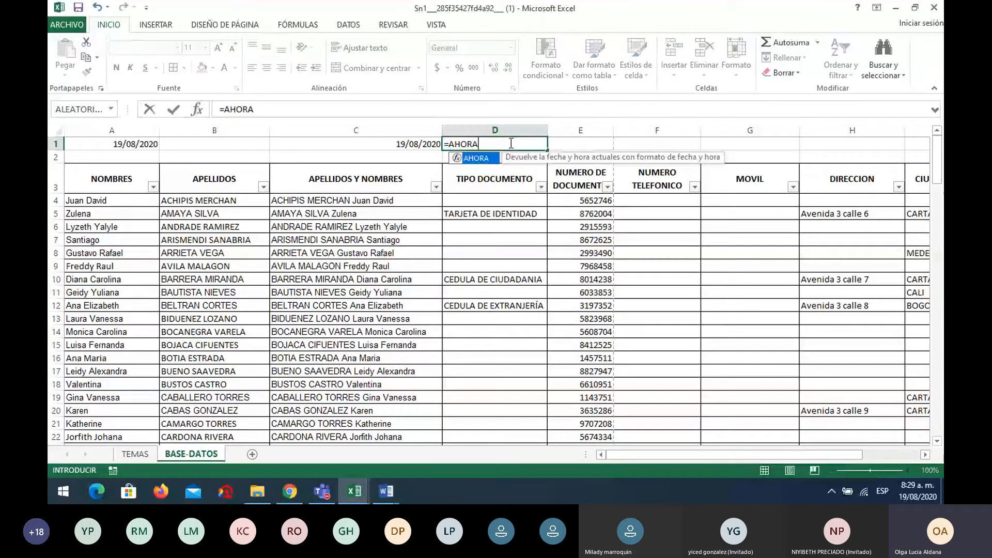
type("()")
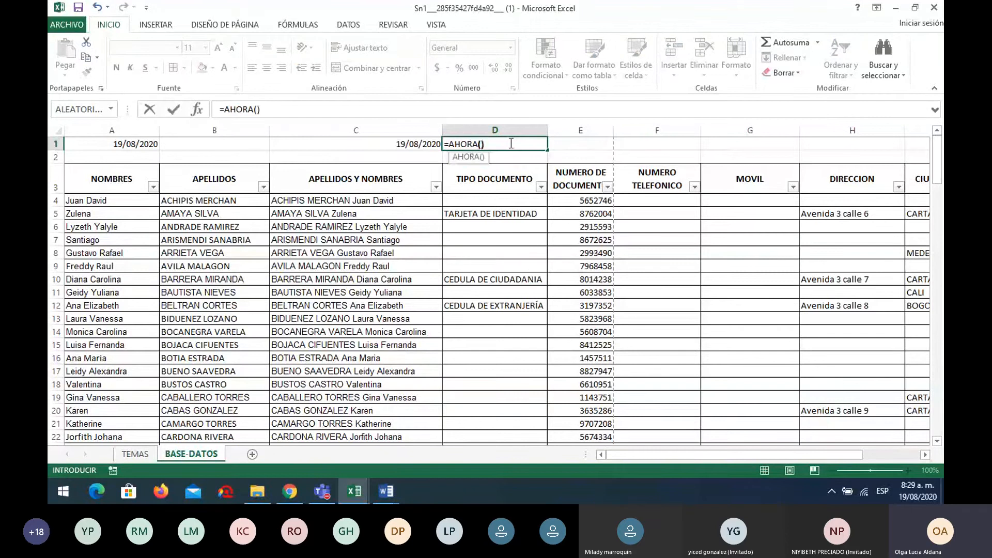
key("Return")
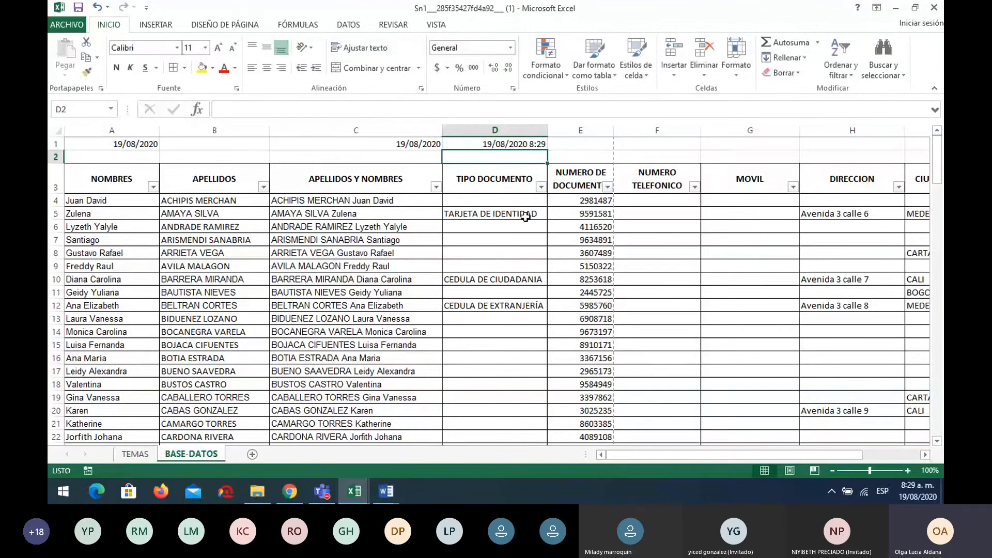
left_click(468, 143)
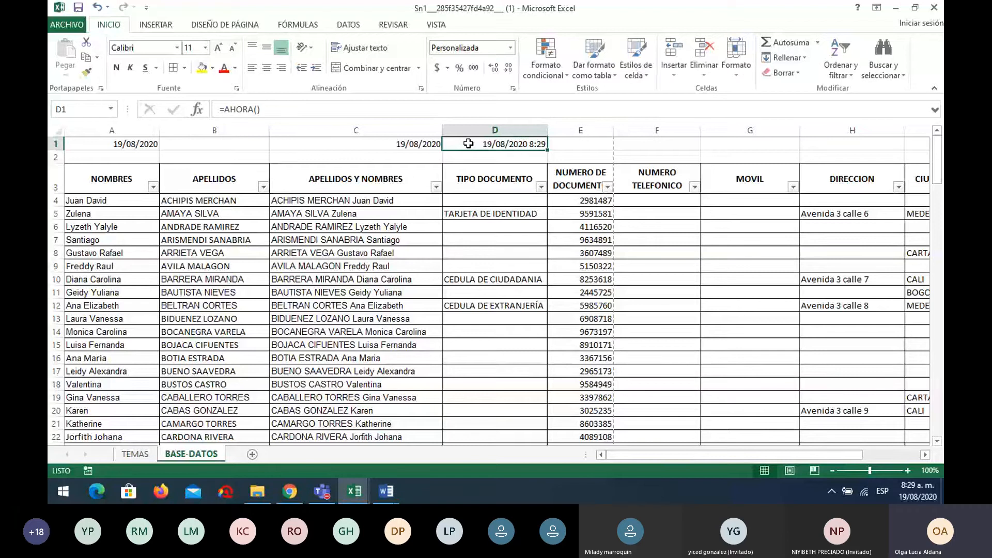
left_click(365, 146)
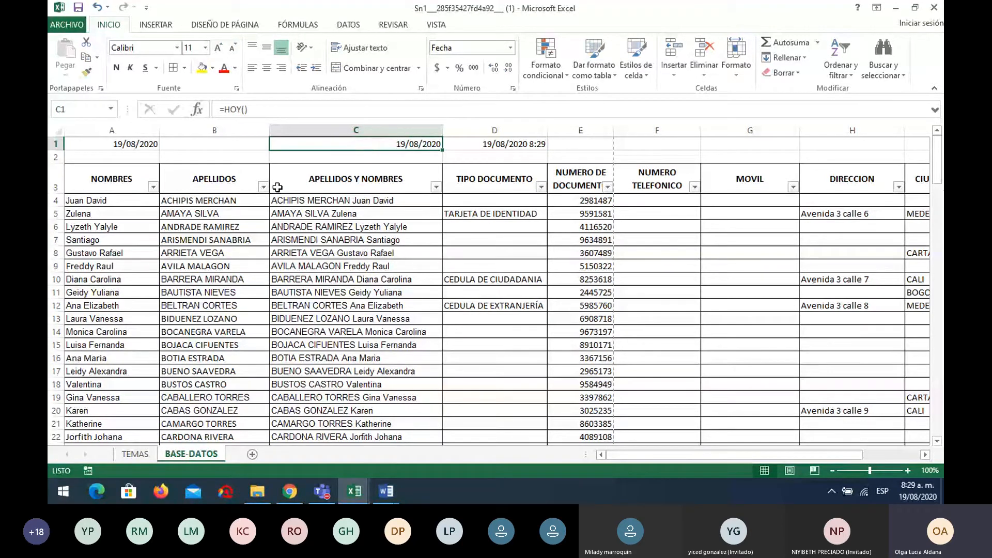
left_click(225, 187)
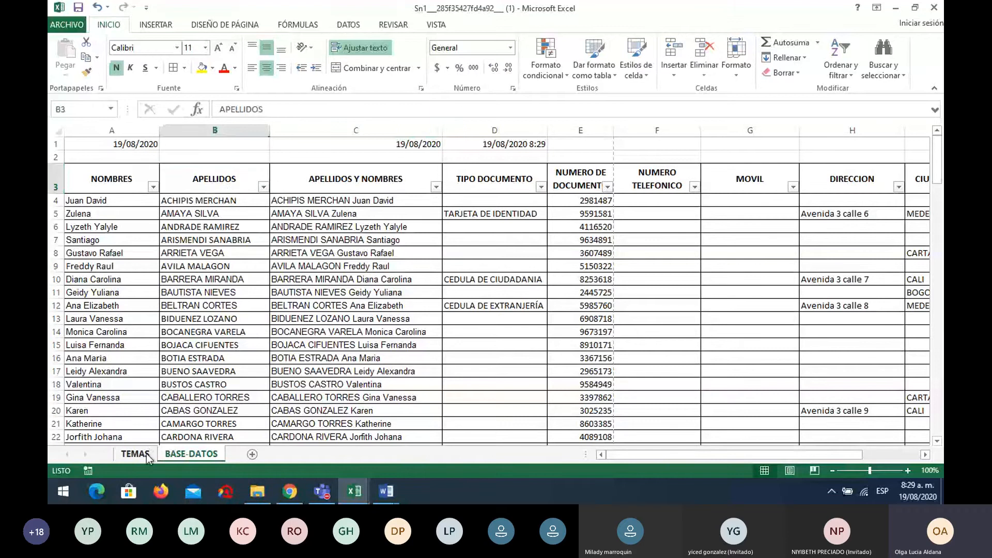
Shade the HOY and AHORA topics on the TEMAS sheet yellow
left_click(135, 453)
left_click(129, 307)
left_click_drag(128, 307, 129, 313)
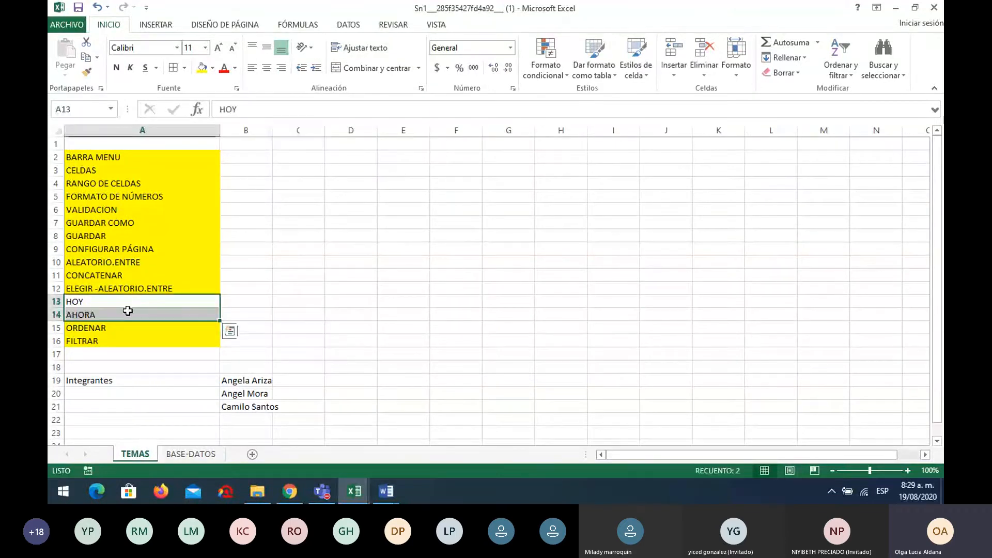
left_click(203, 72)
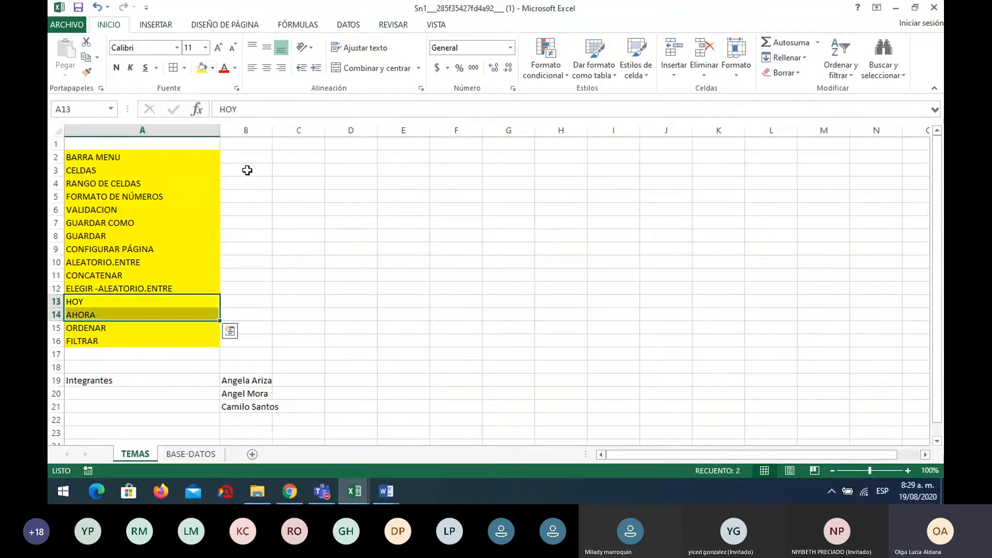
left_click(333, 288)
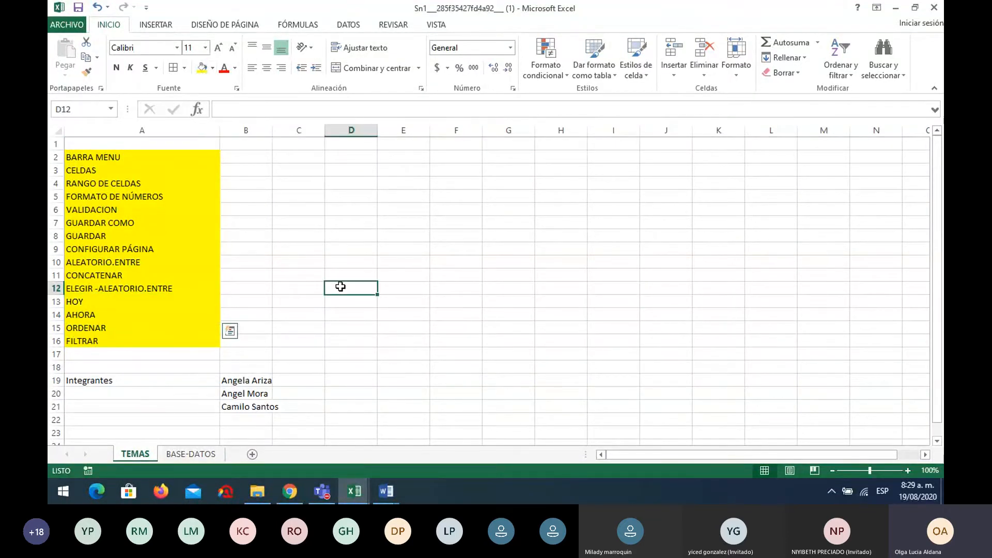
Widen column B on TEMAS so the three team members' names fit
left_click(214, 457)
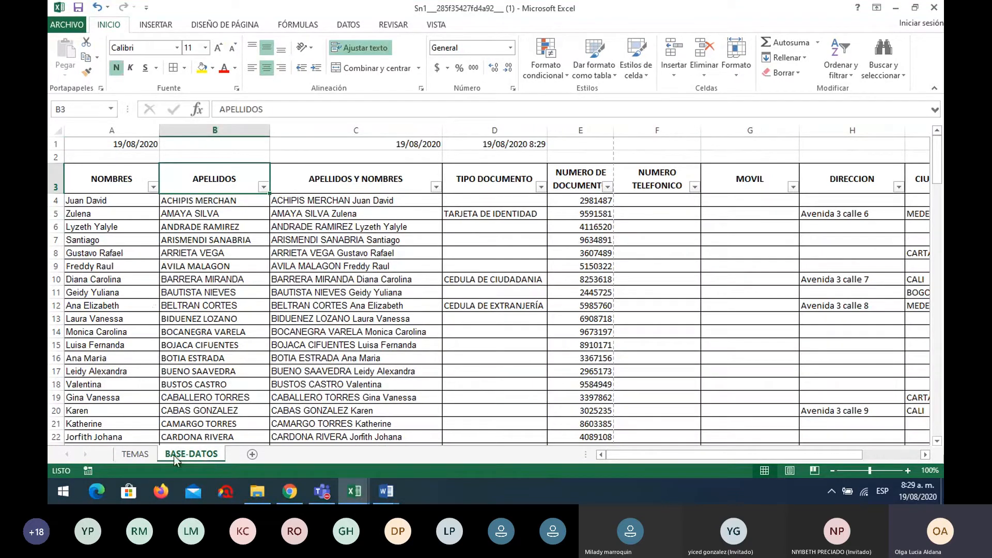
left_click(140, 455)
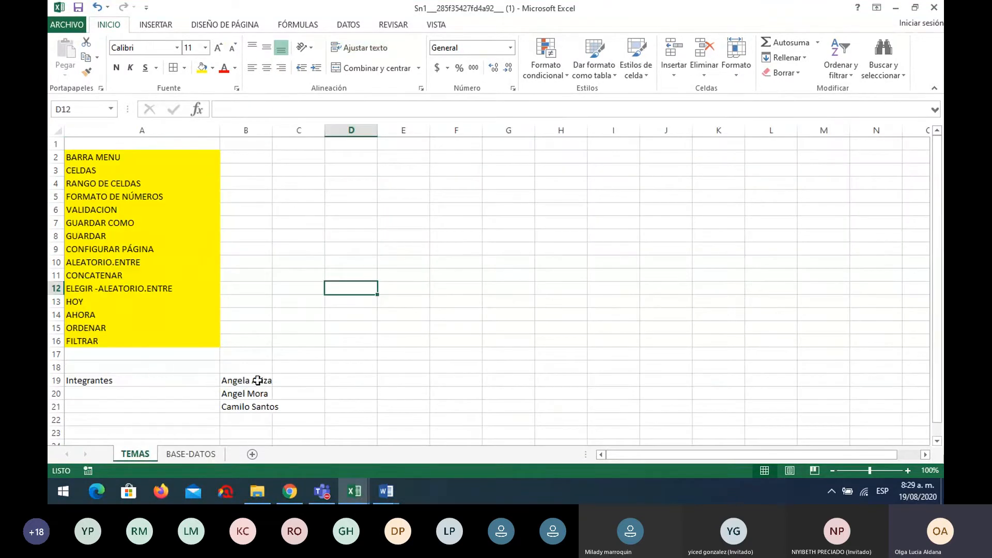
left_click_drag(258, 380, 261, 409)
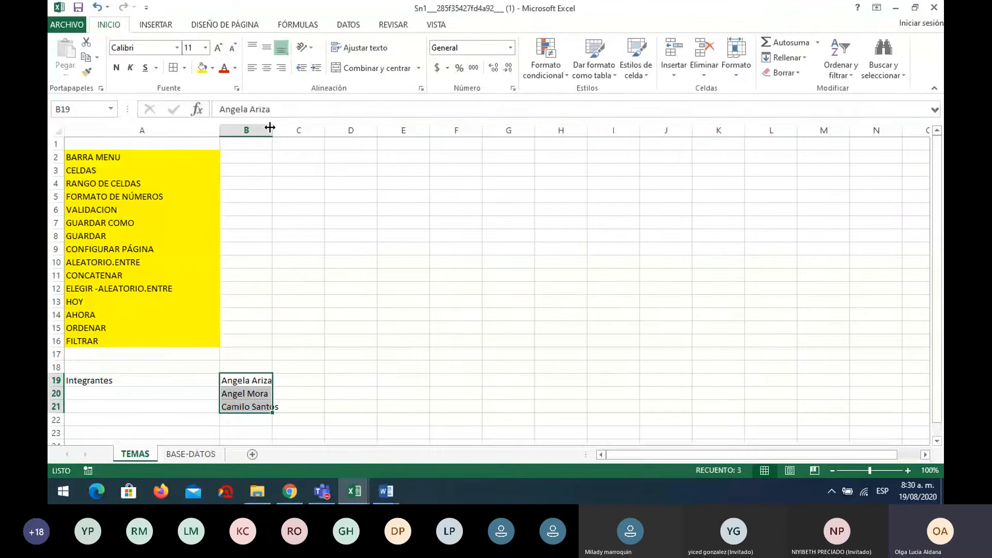
left_click_drag(272, 130, 295, 130)
left_click(402, 325)
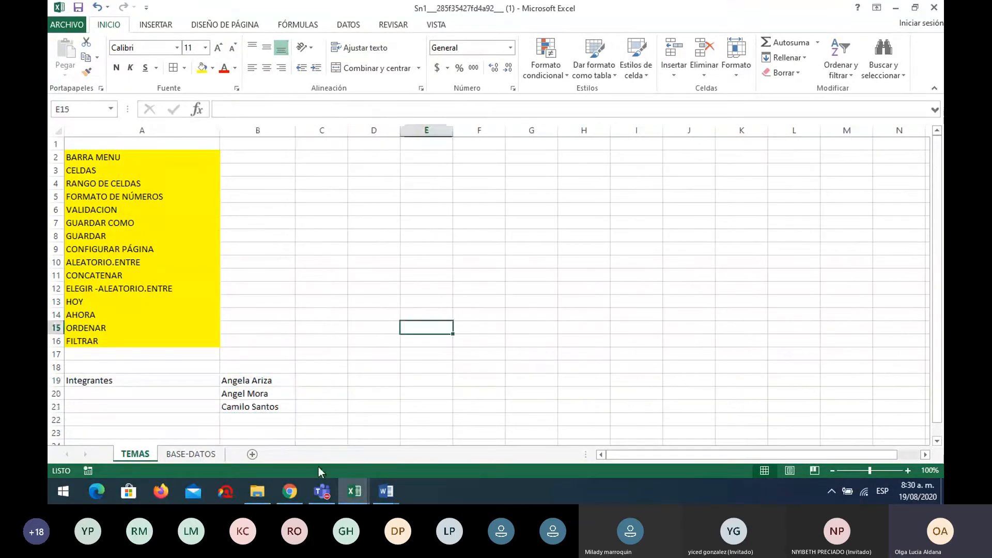
mouse_move(328, 496)
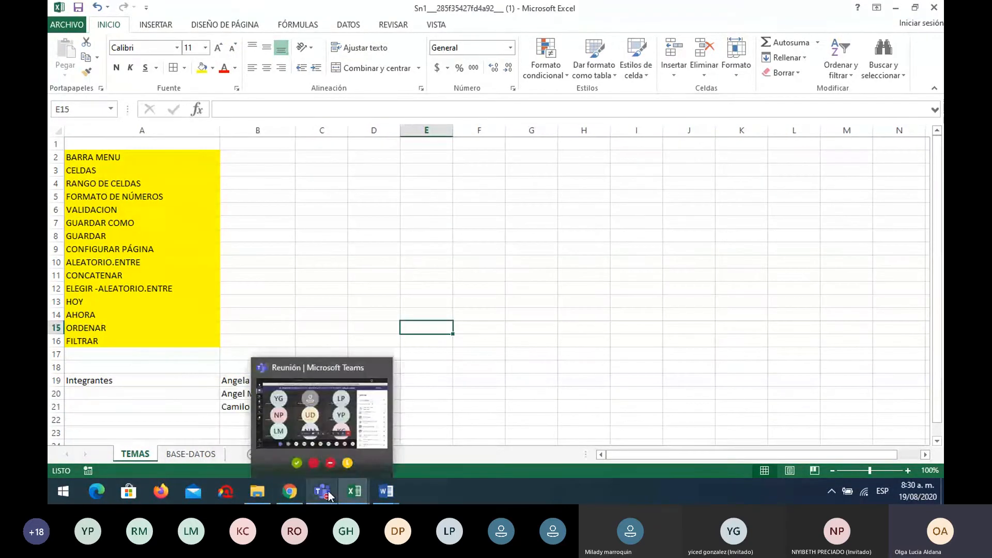
left_click(328, 396)
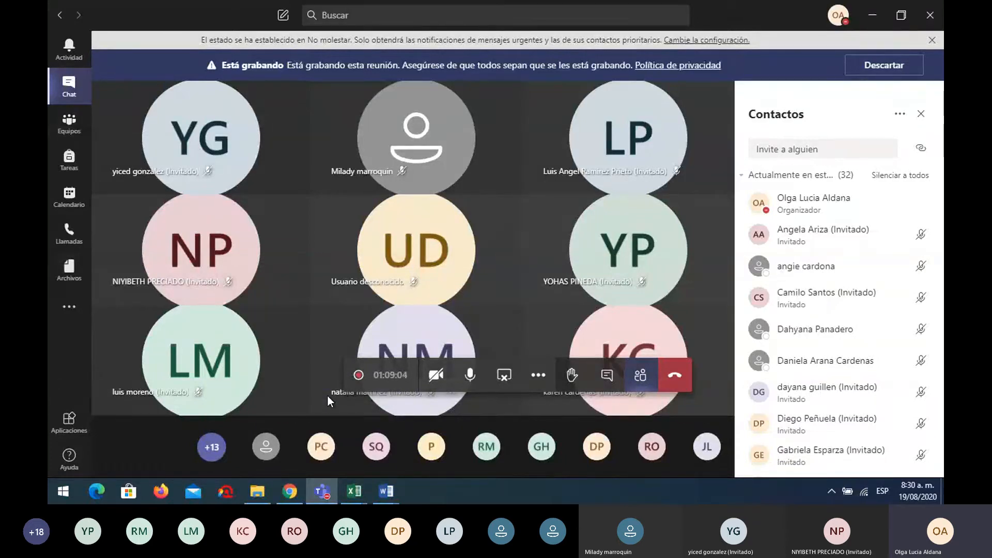
mouse_move(354, 497)
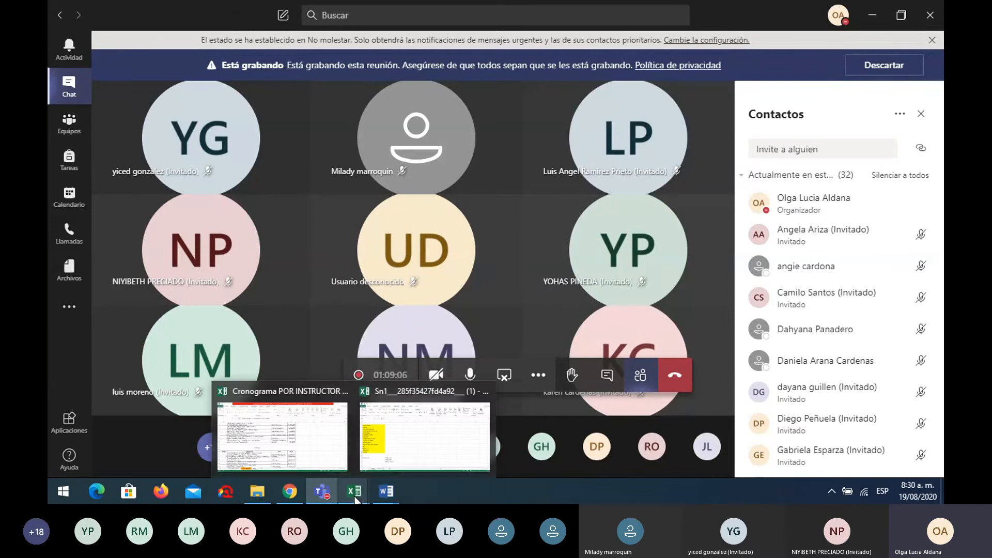
left_click(418, 445)
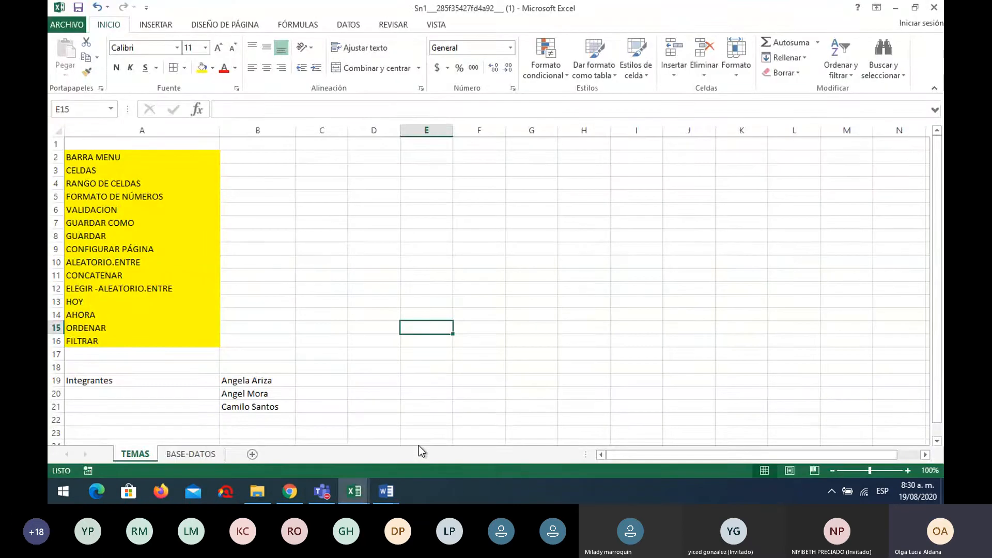
On BASE-DATOS, open the Datos ribbon and select TIPO DOCUMENTO cell D4
left_click(209, 454)
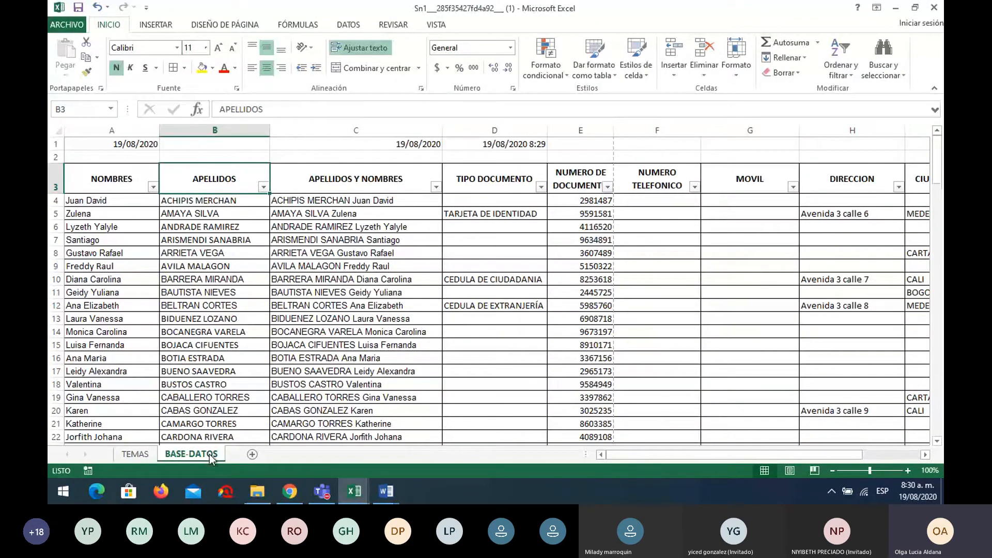
left_click(740, 237)
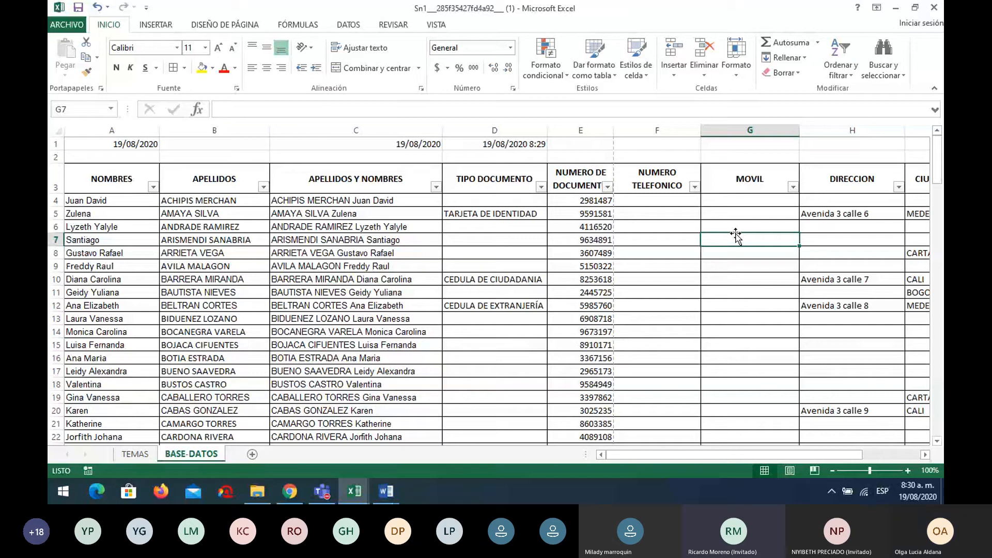
left_click(517, 202)
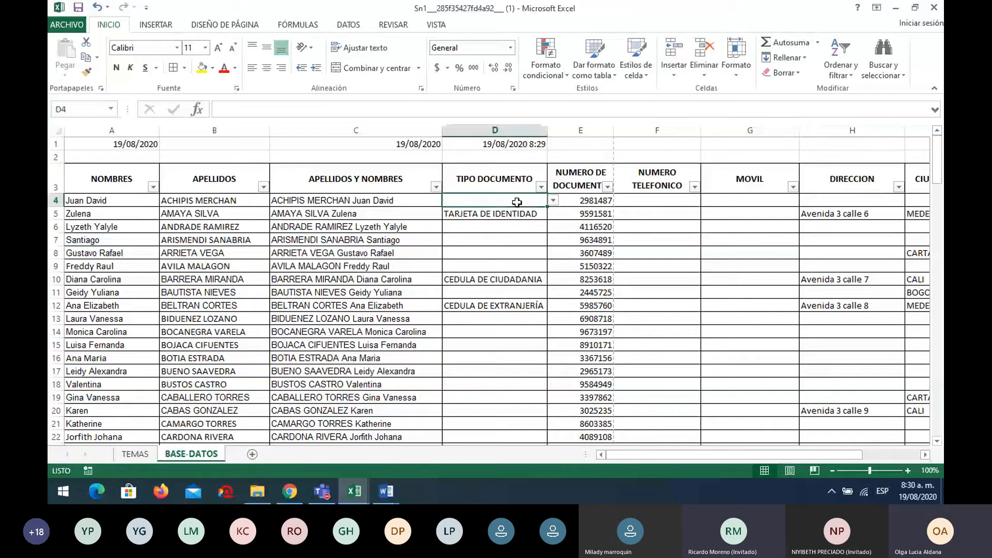
left_click(347, 26)
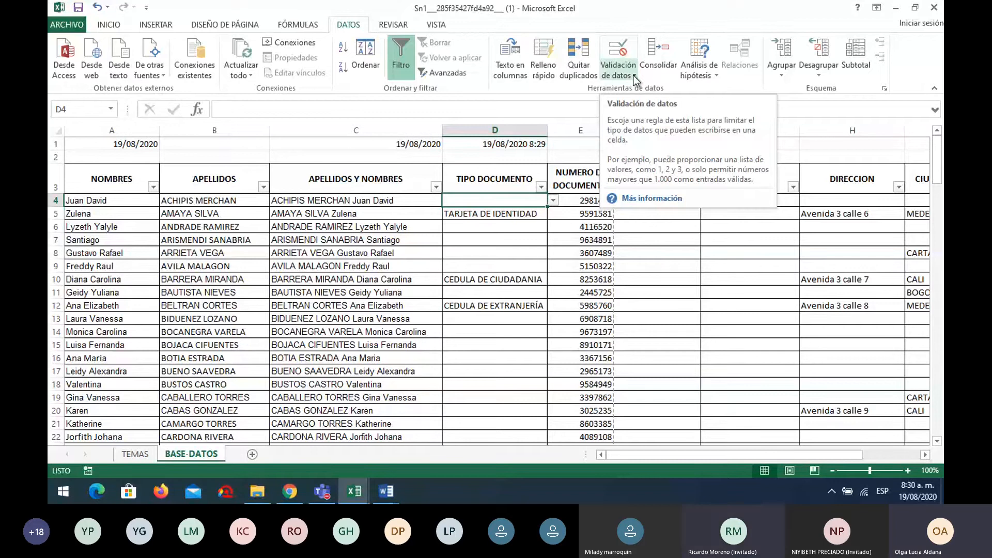
left_click(358, 226)
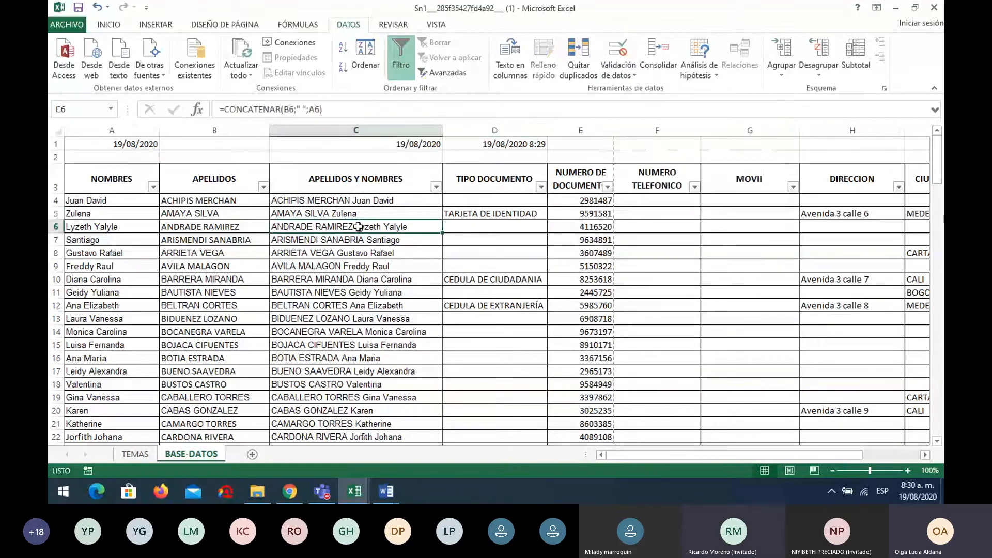
left_click(481, 201)
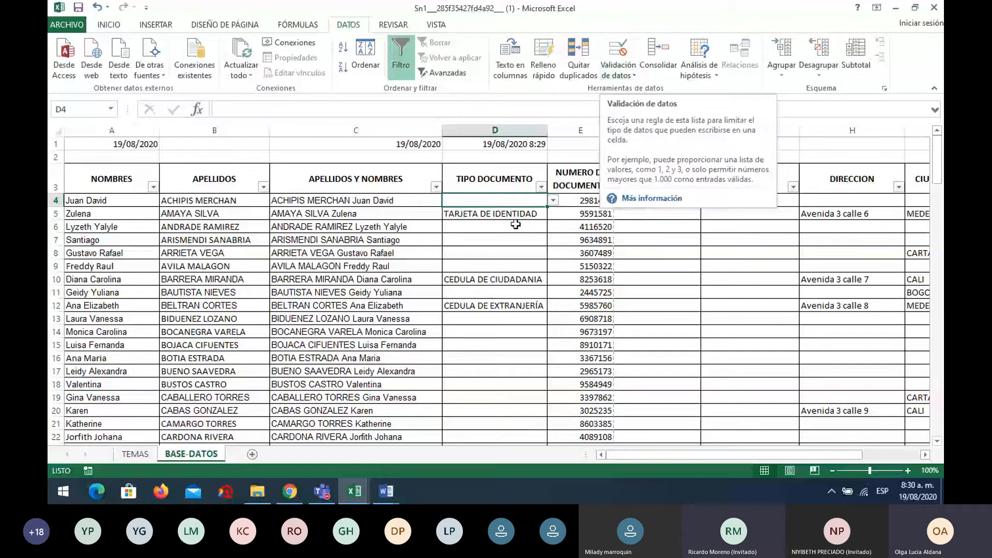
Clear the TIPO DOCUMENTO entries in D4:D12 and remove all existing data validation
left_click_drag(482, 199, 509, 303)
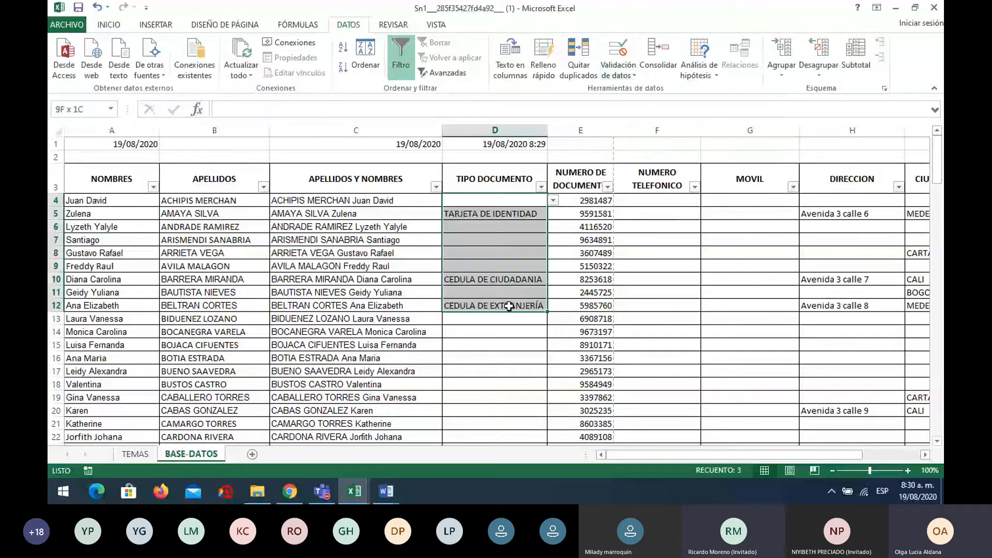
key("Delete")
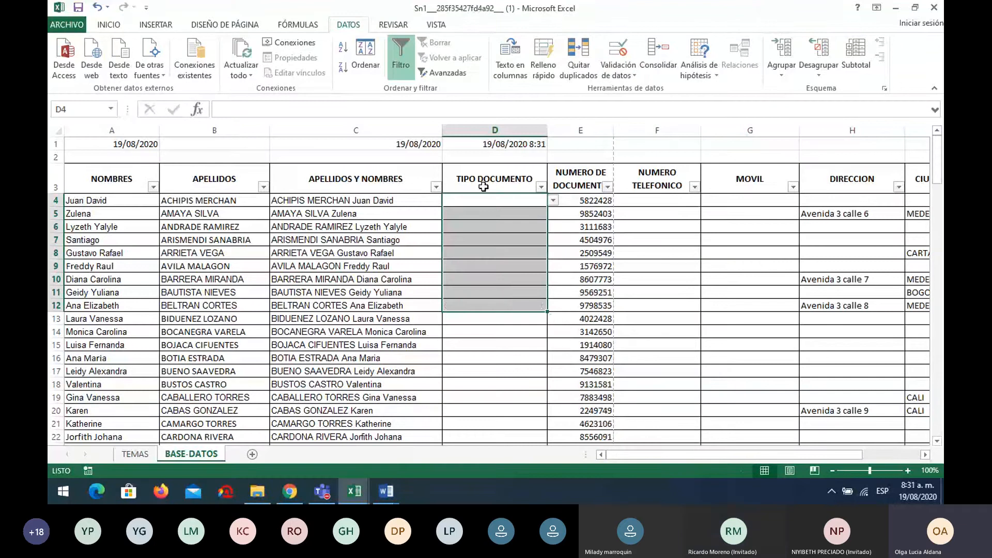
left_click(630, 75)
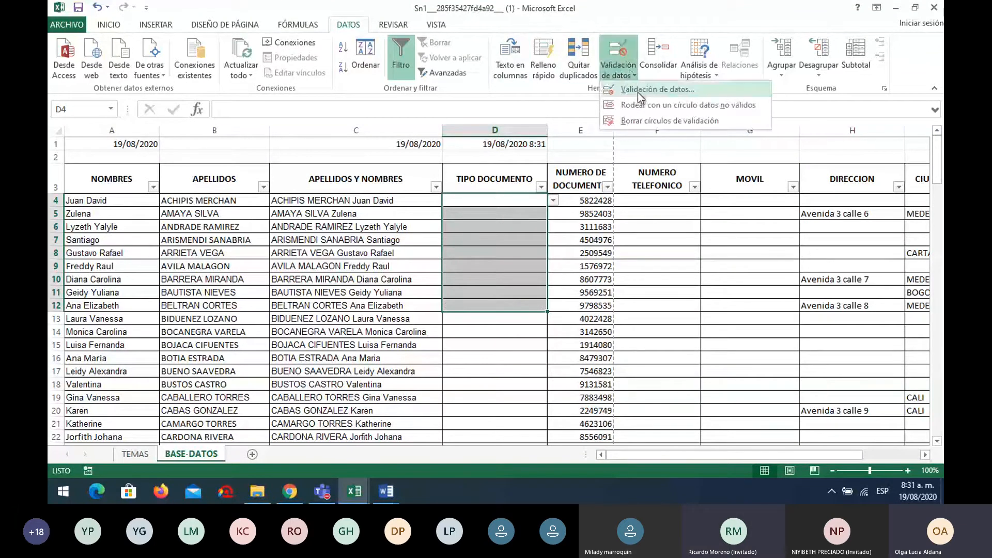
left_click(638, 92)
left_click(432, 303)
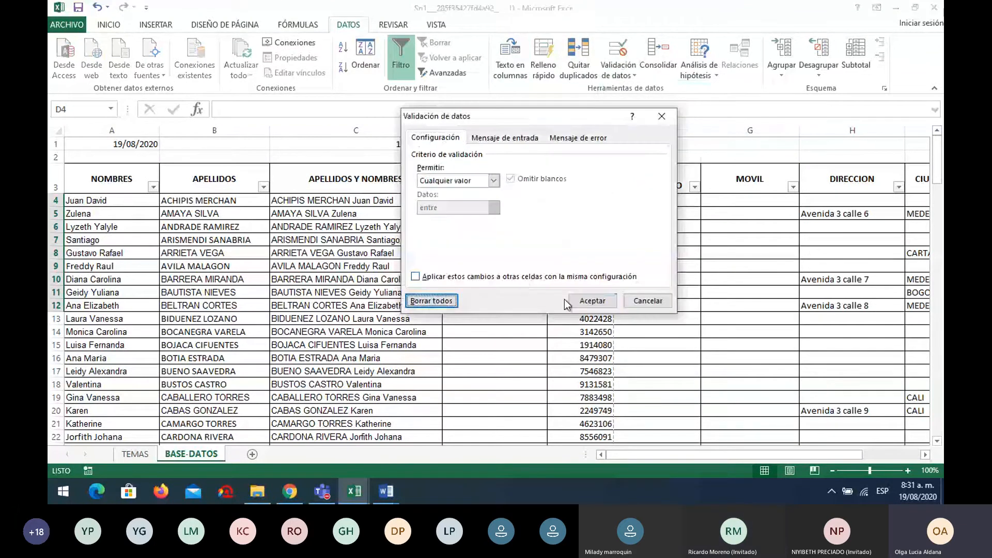
left_click(592, 302)
Give D4 a Lista validation with source RC;TI;CC;CE and view its choices
left_click(494, 200)
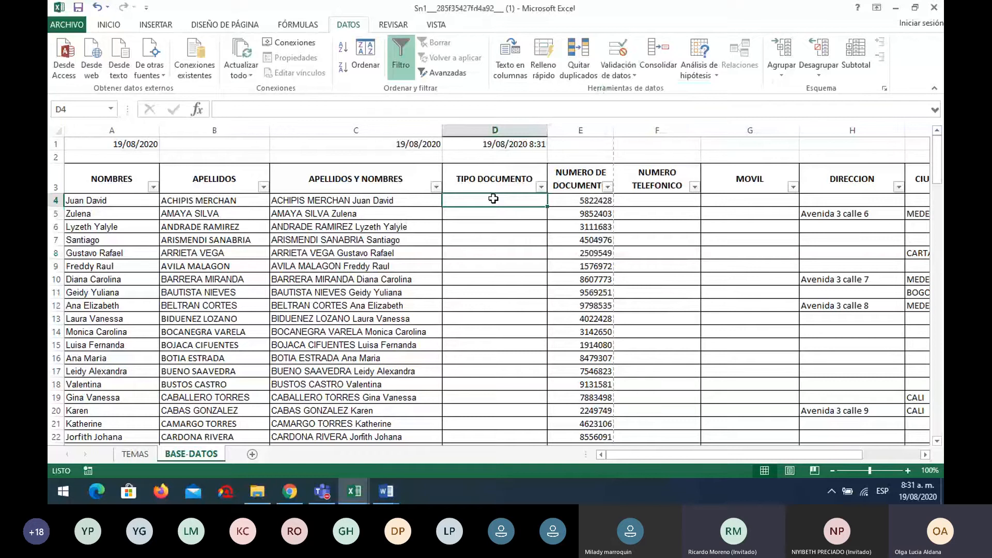
left_click(627, 75)
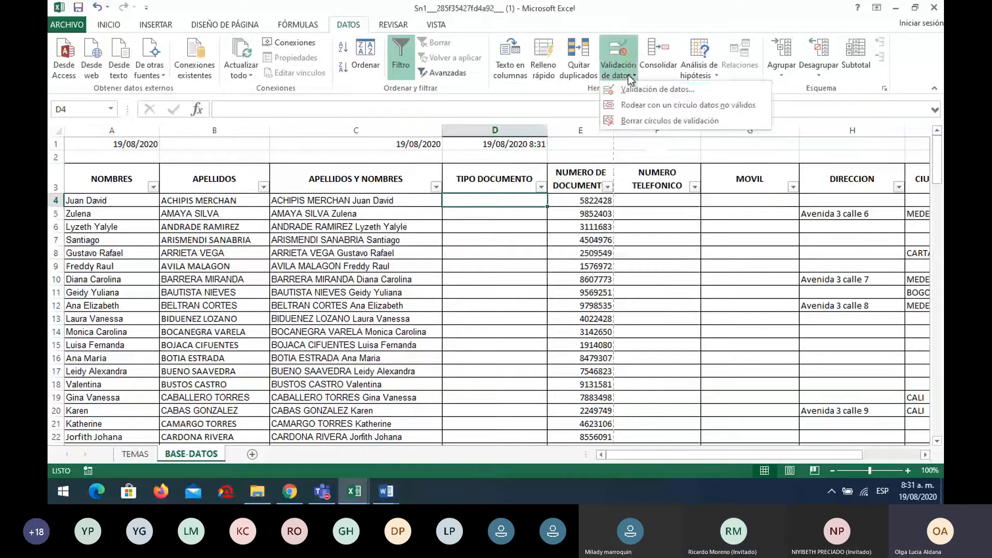
left_click(634, 89)
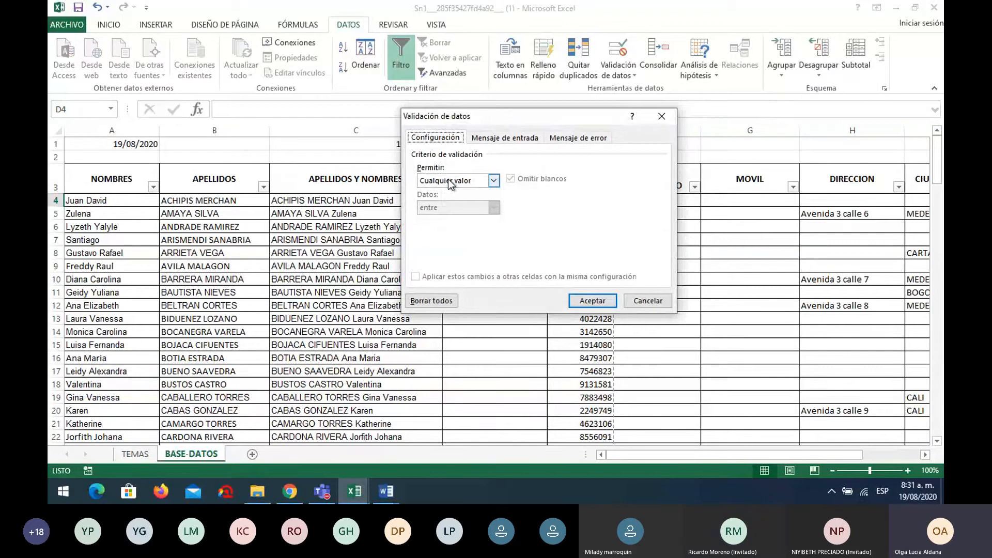
left_click(487, 181)
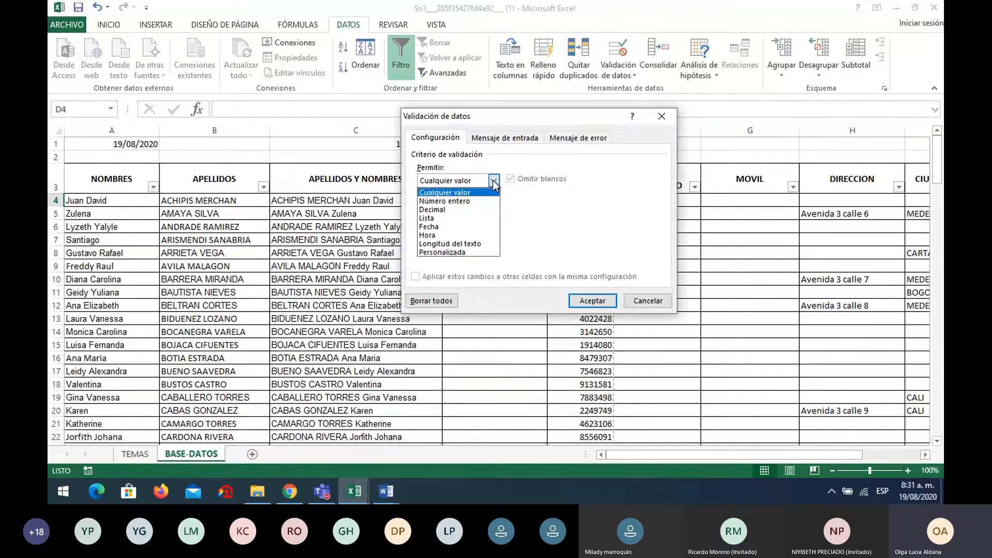
left_click(458, 217)
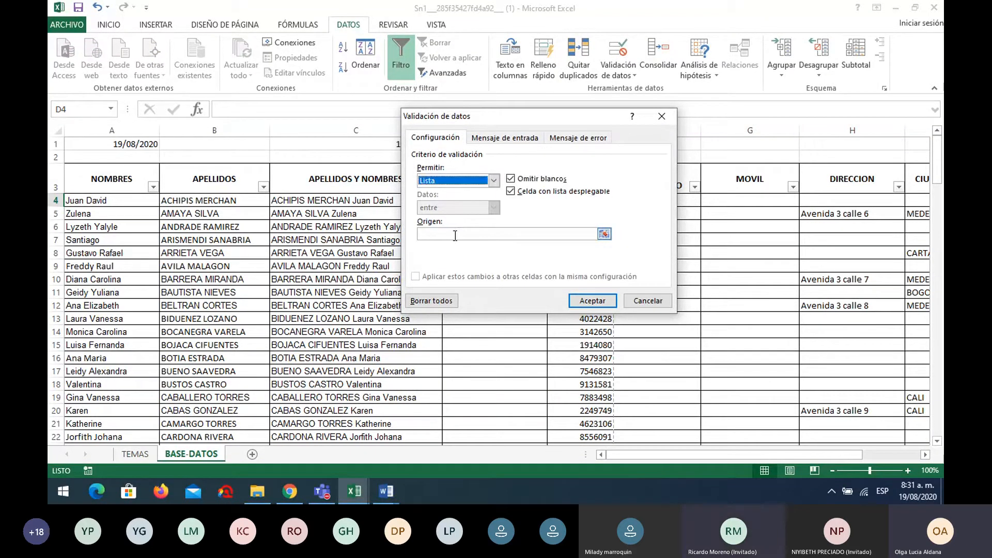
left_click(455, 235)
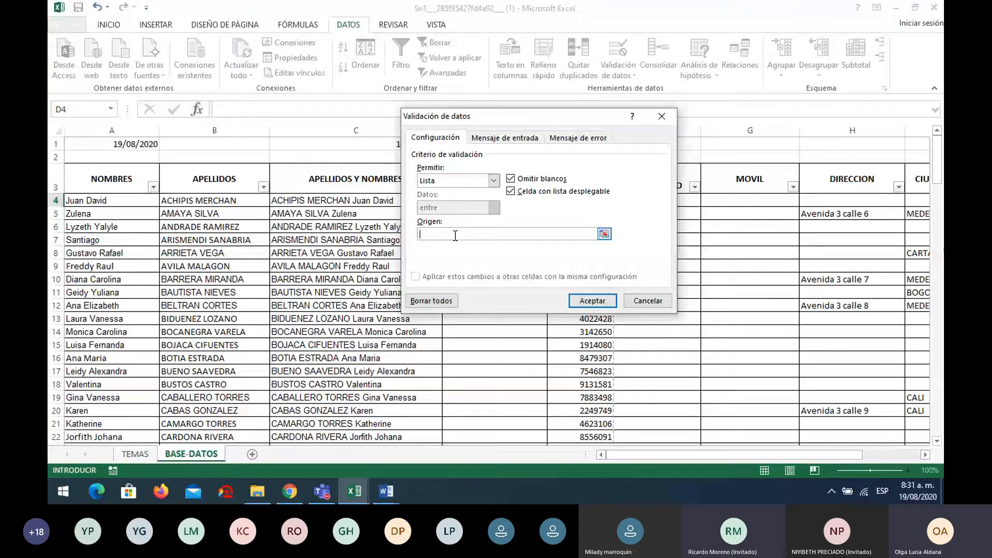
type("RC")
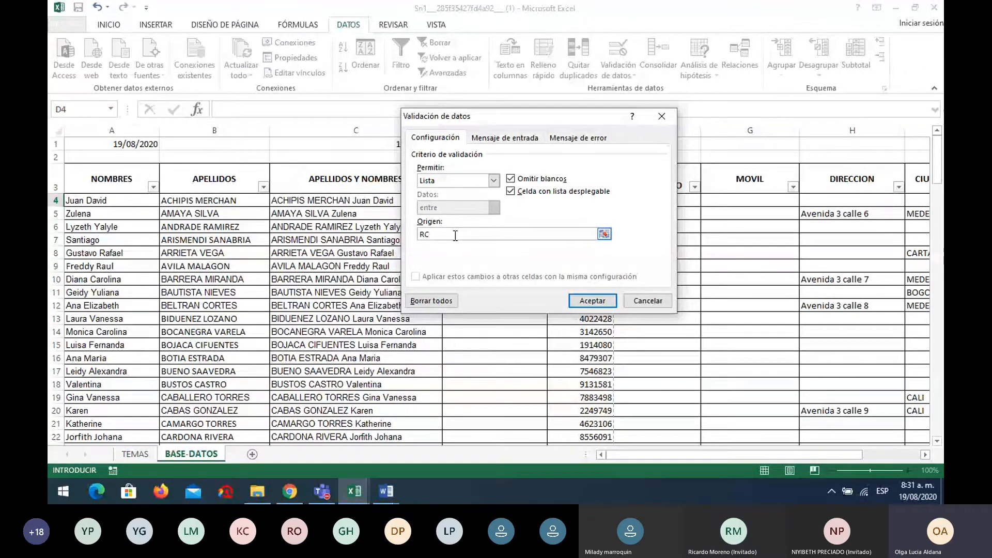
type(";")
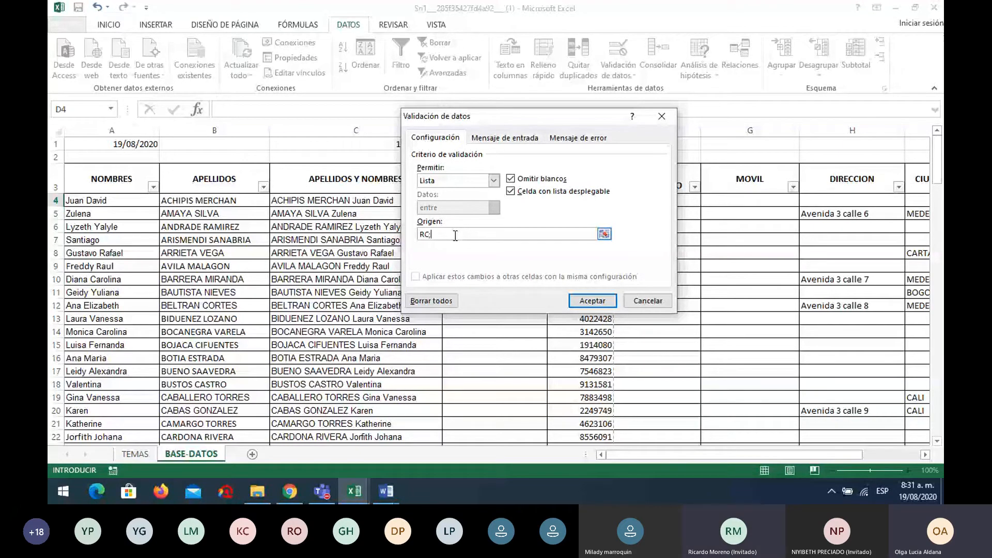
type("TI;CC;CE")
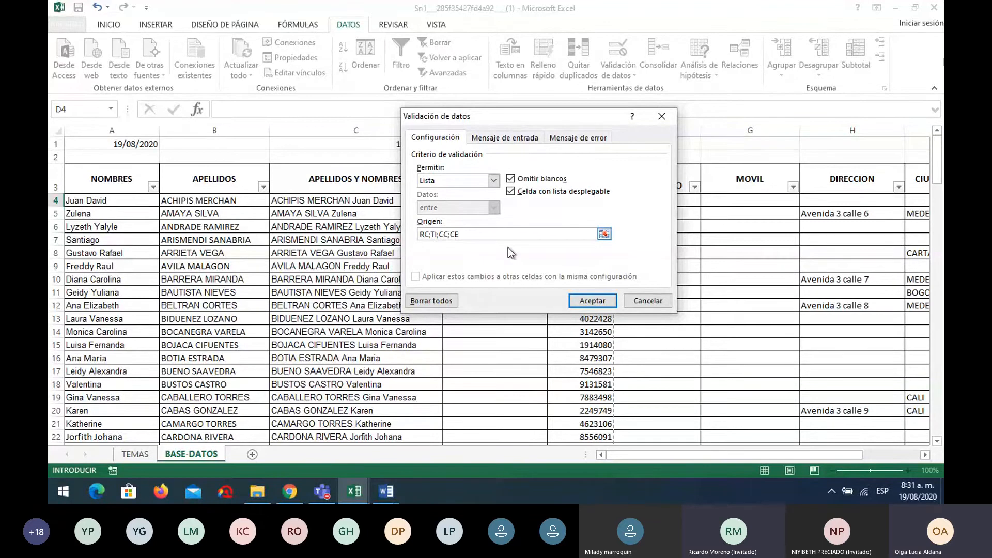
key("Return")
left_click(552, 201)
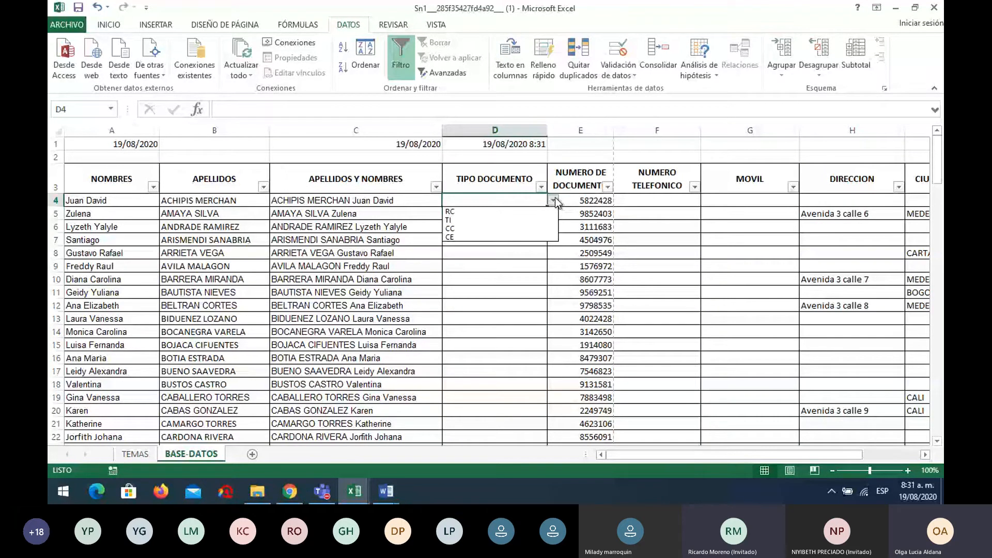
left_click(526, 200)
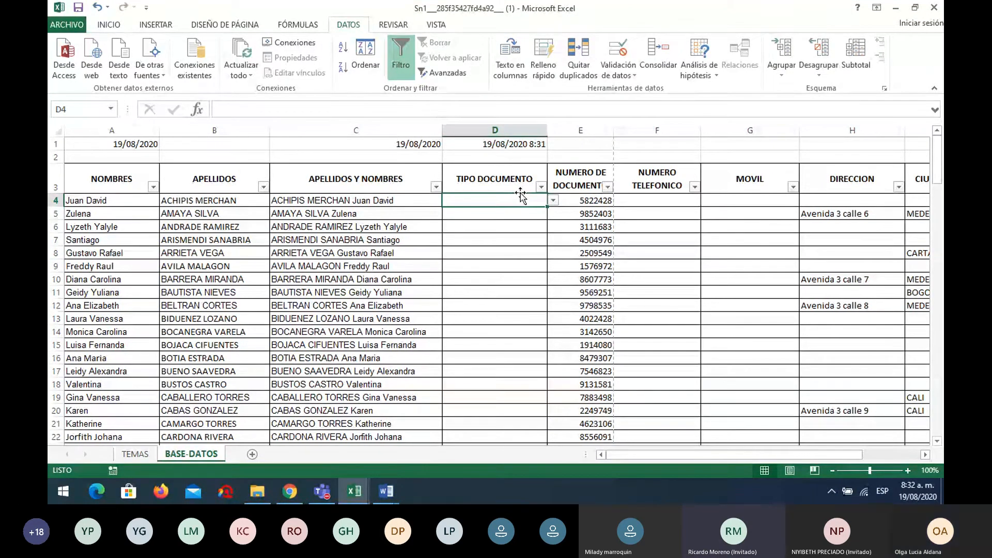
left_click(512, 180)
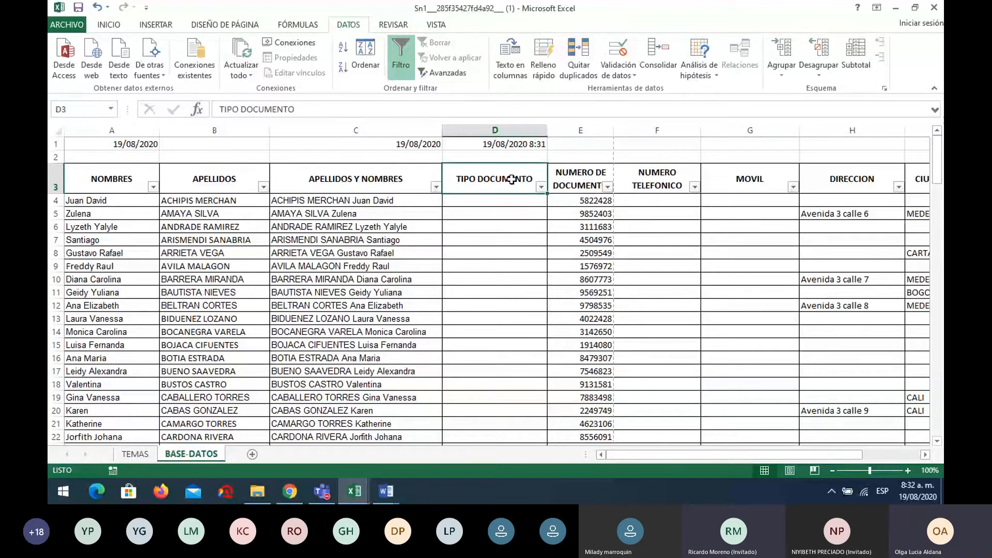
left_click(508, 203)
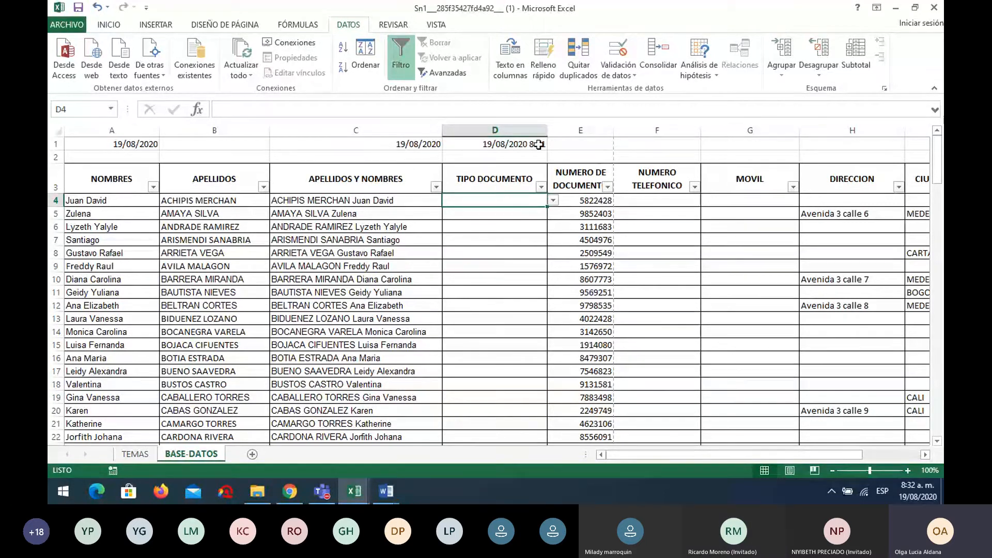
key("Right")
key("Right")
key("Right")
key("Right")
key("Right")
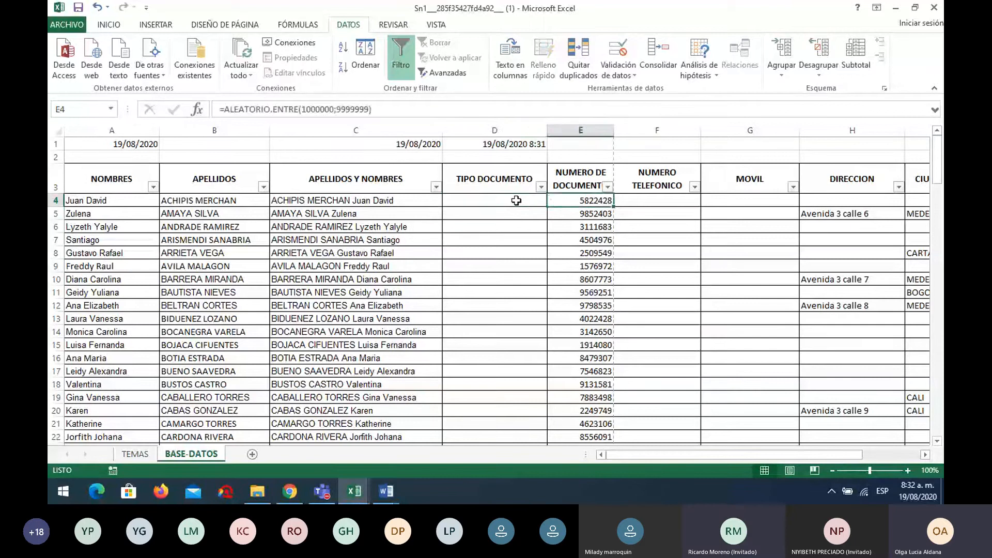
key("Right")
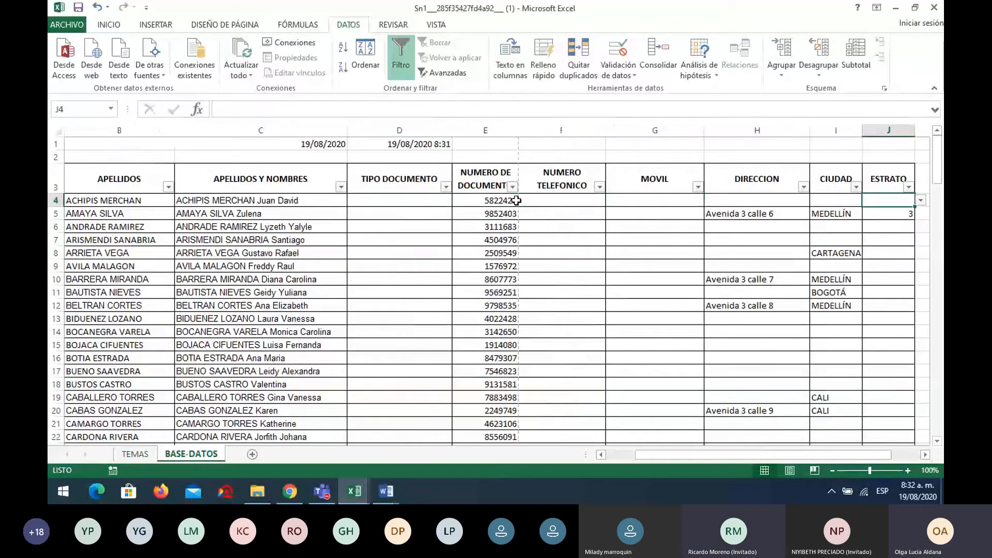
key("Left")
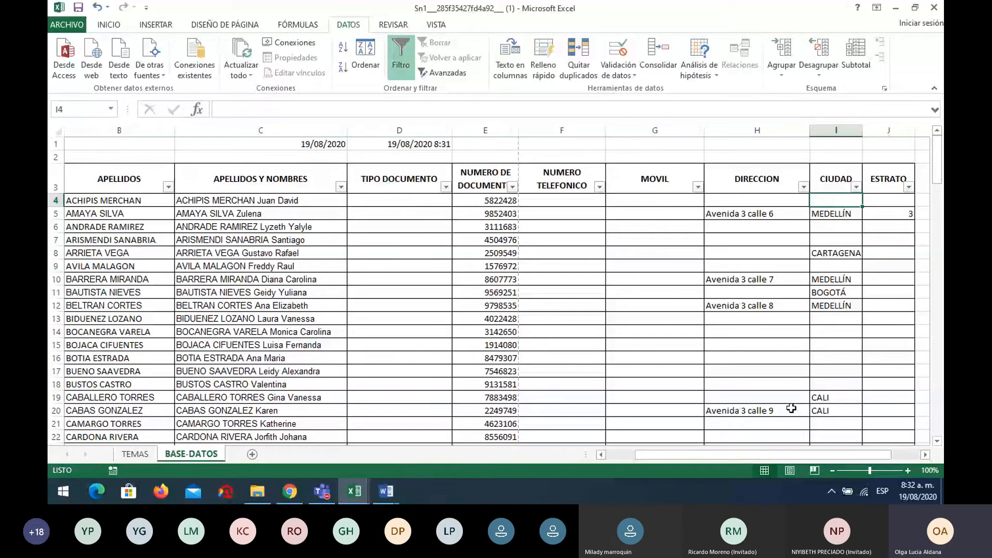
scroll(793, 459, "right", 1)
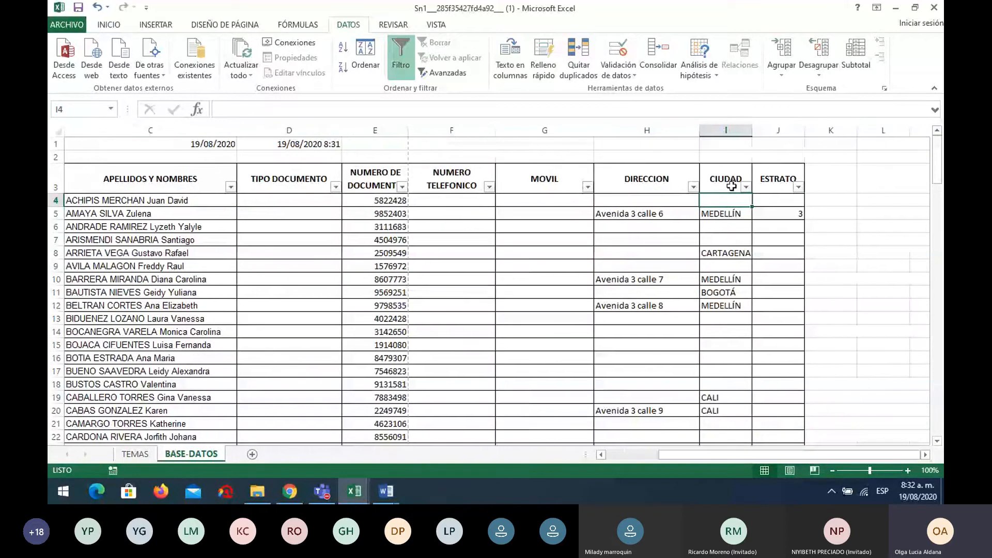
left_click(728, 214)
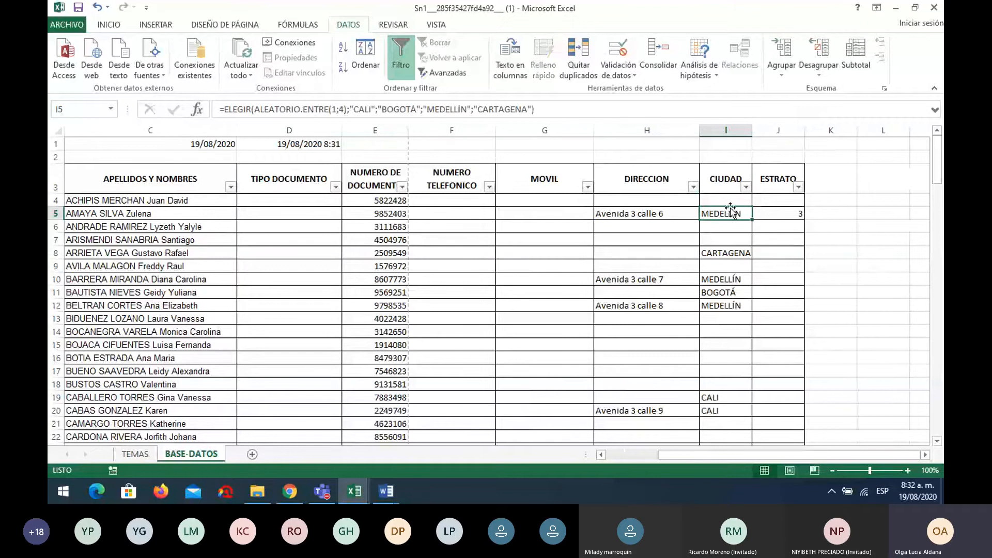
left_click(729, 202)
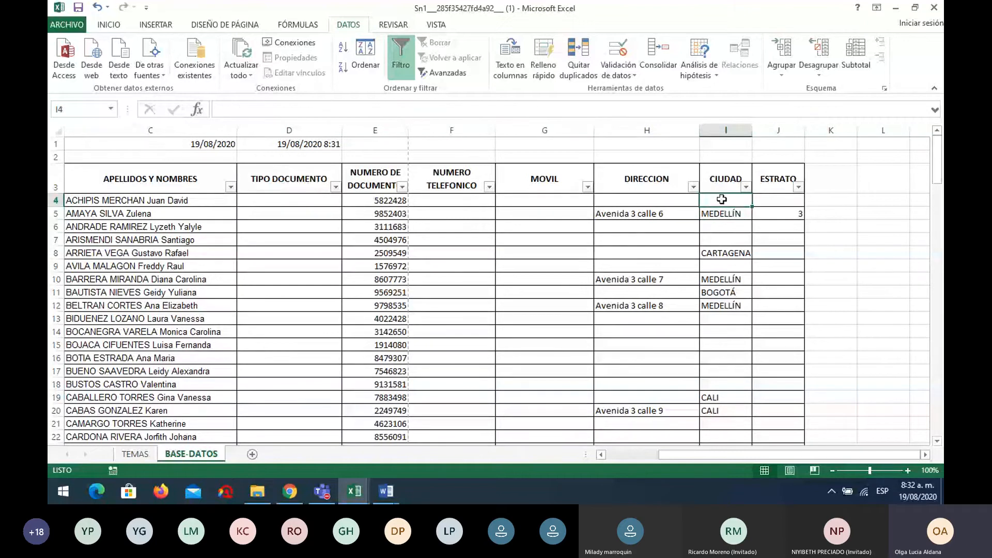
Clear CIUDAD cells I4:I13 and enter a Lista source CALI;BOGOTÁ;MEDELLÍN;CARTAGENA for I4
left_click_drag(722, 200, 726, 318)
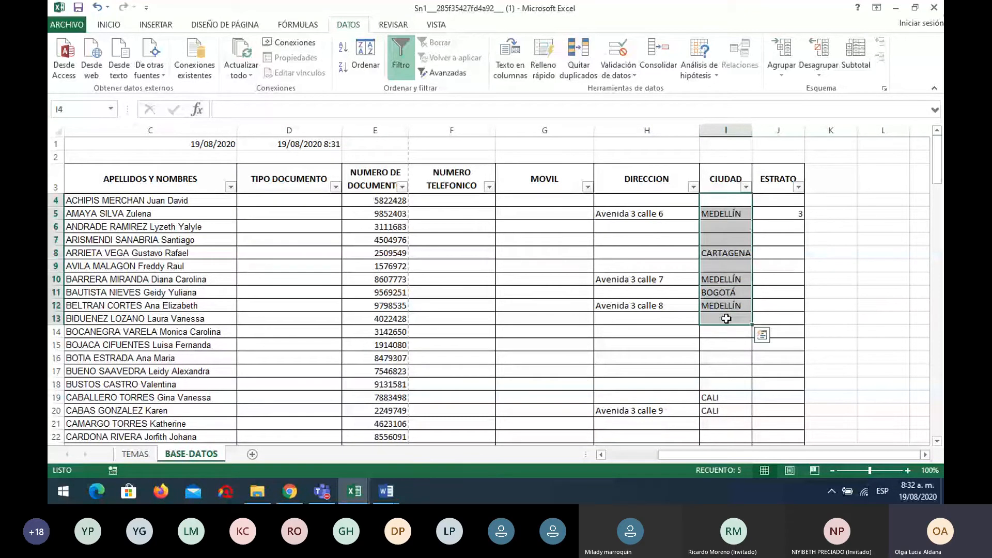
key("Delete")
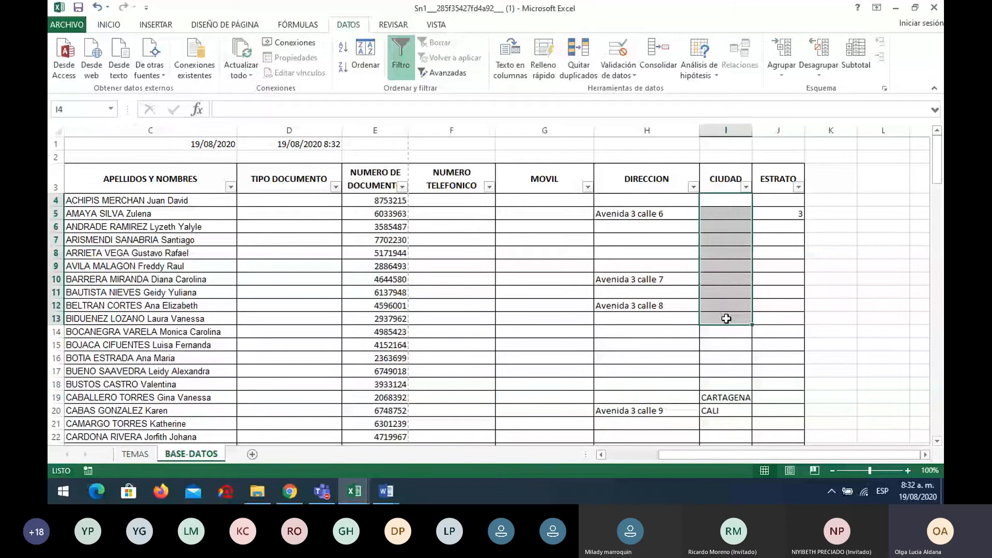
left_click(623, 74)
left_click(494, 180)
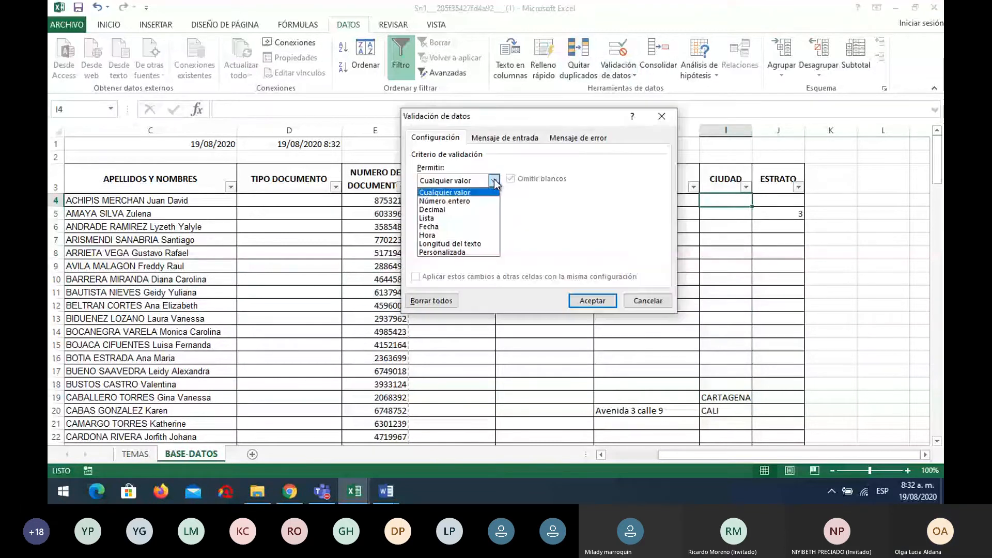
left_click(464, 216)
left_click(470, 233)
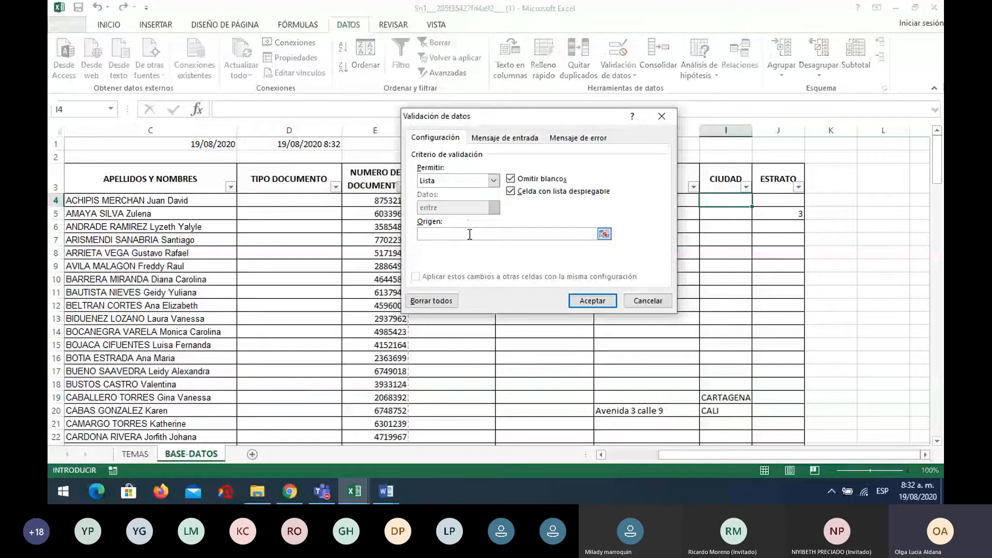
type("CALI")
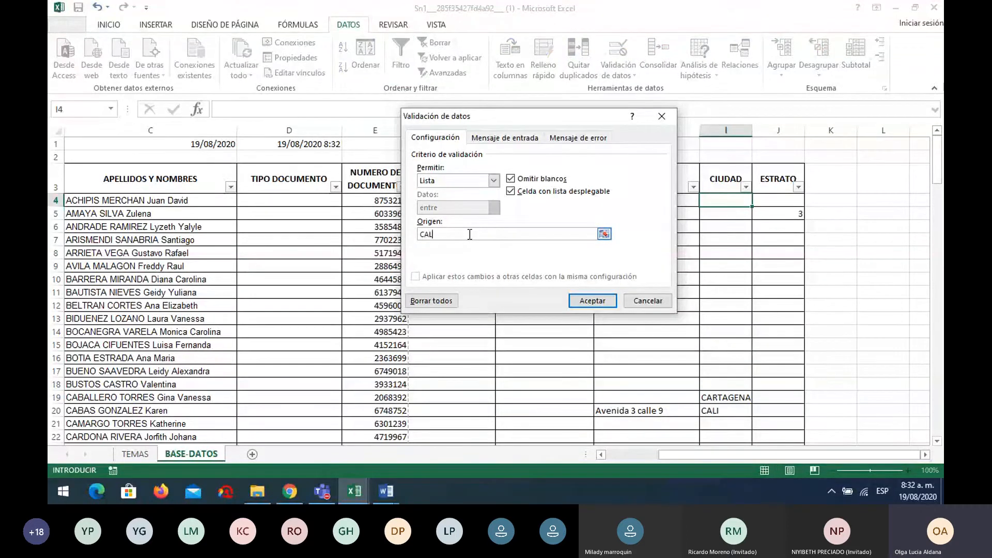
type(";BOGOTÁ;MEDELL")
type("ÍN;CARTAGENA")
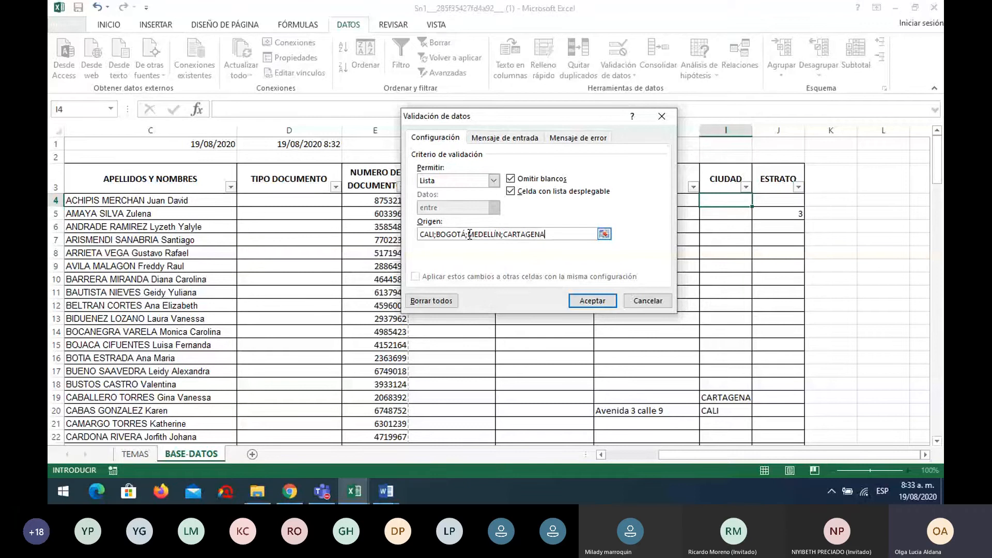
Apply the city list and pick CARTAGENA for I4 from its drop-down
left_click(589, 302)
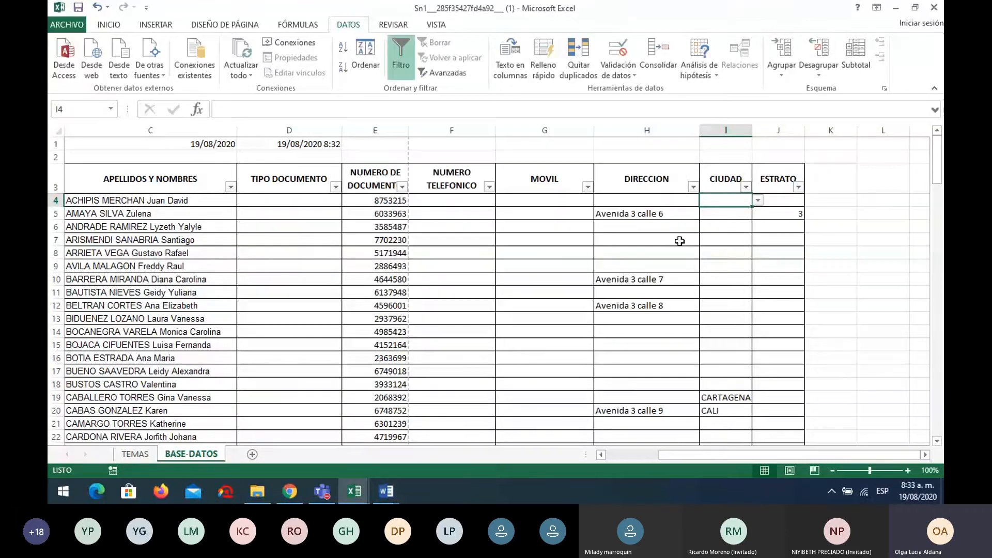
left_click(758, 202)
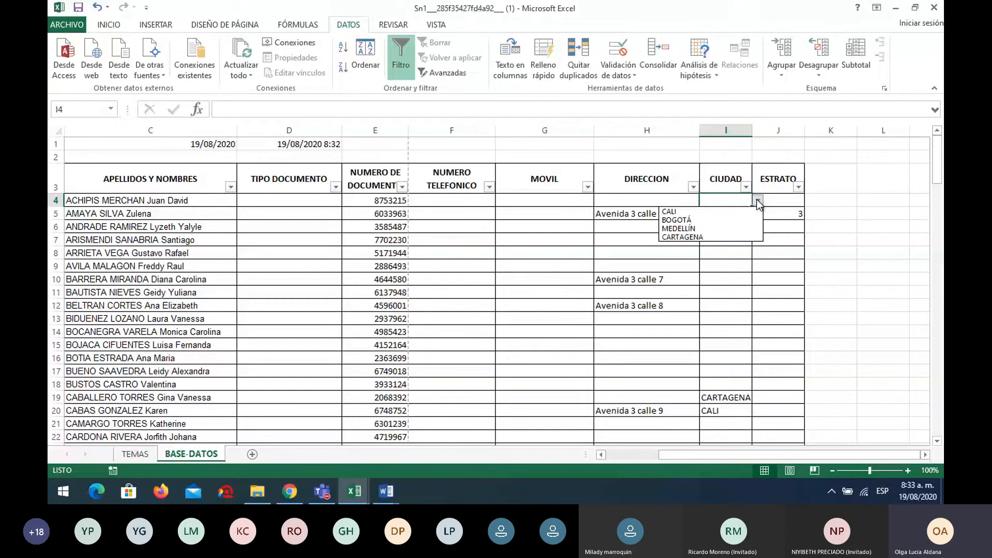
left_click(693, 228)
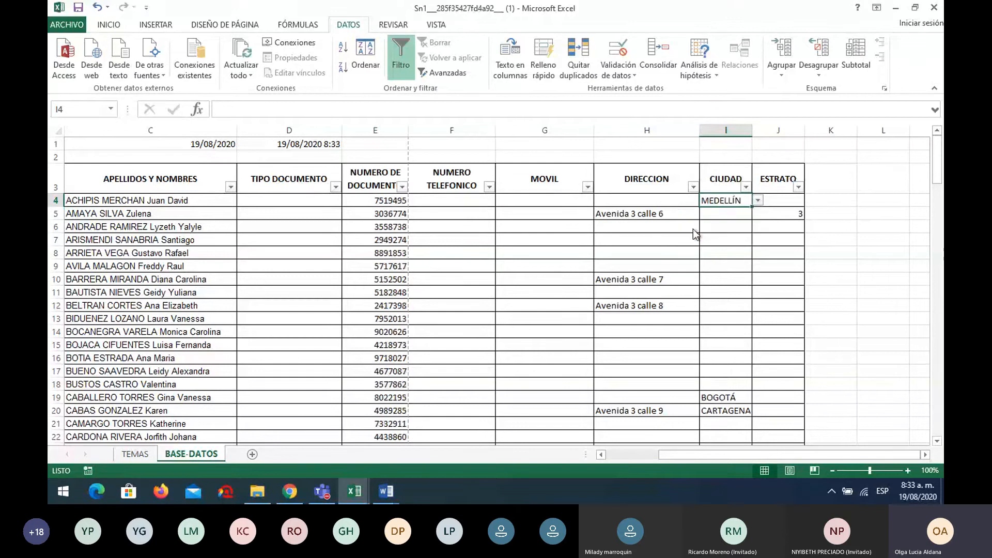
left_click(758, 200)
left_click(719, 236)
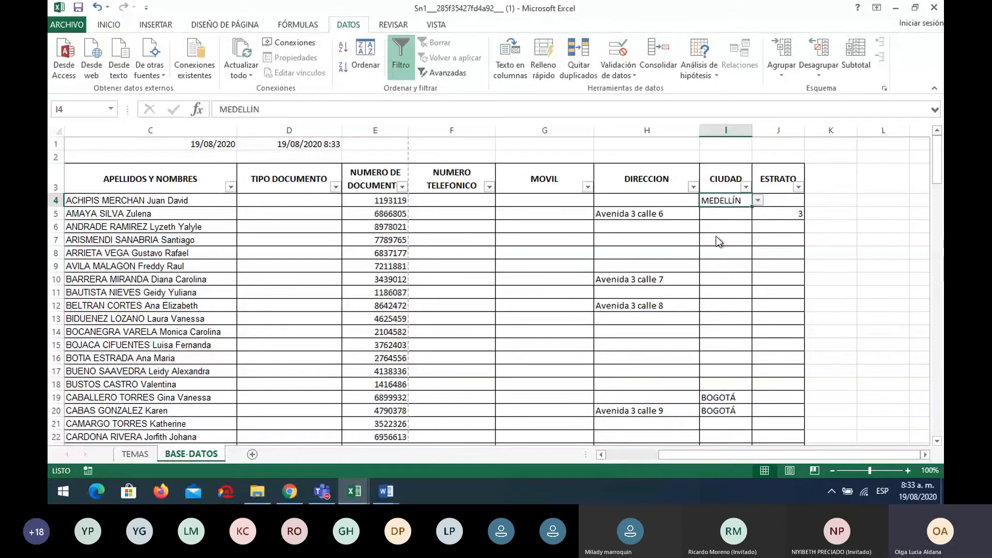
Inspect the formulas behind cells I19 and E4
left_click(729, 397)
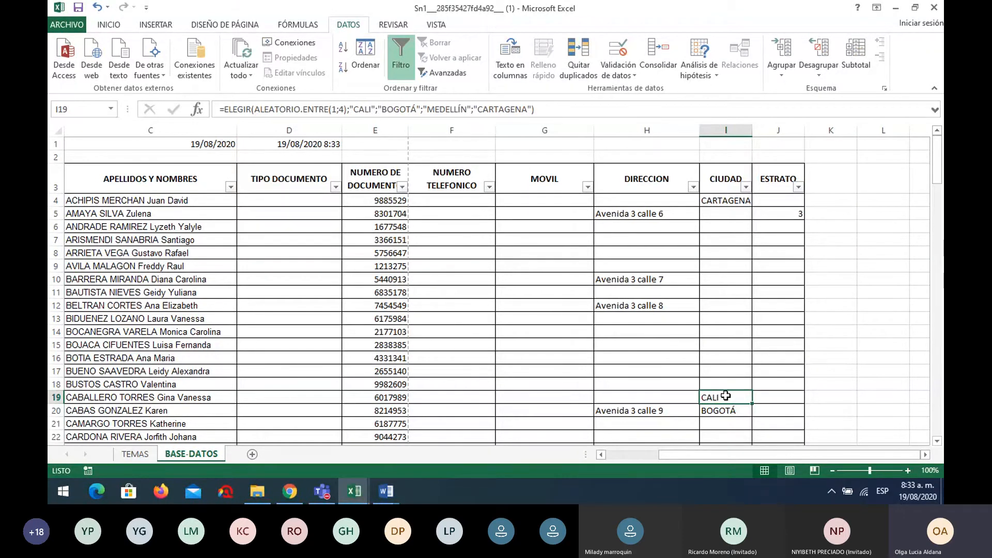
left_click(720, 200)
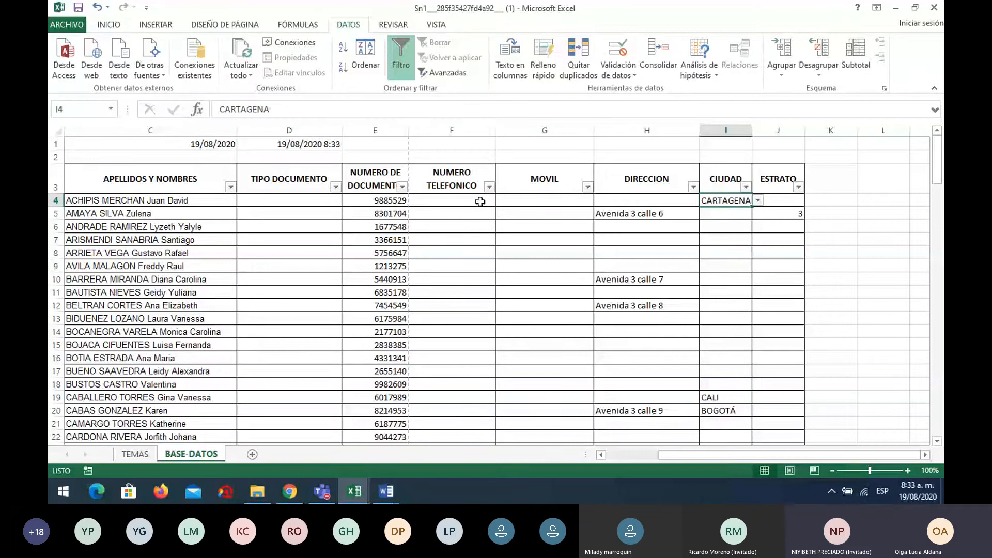
left_click(388, 201)
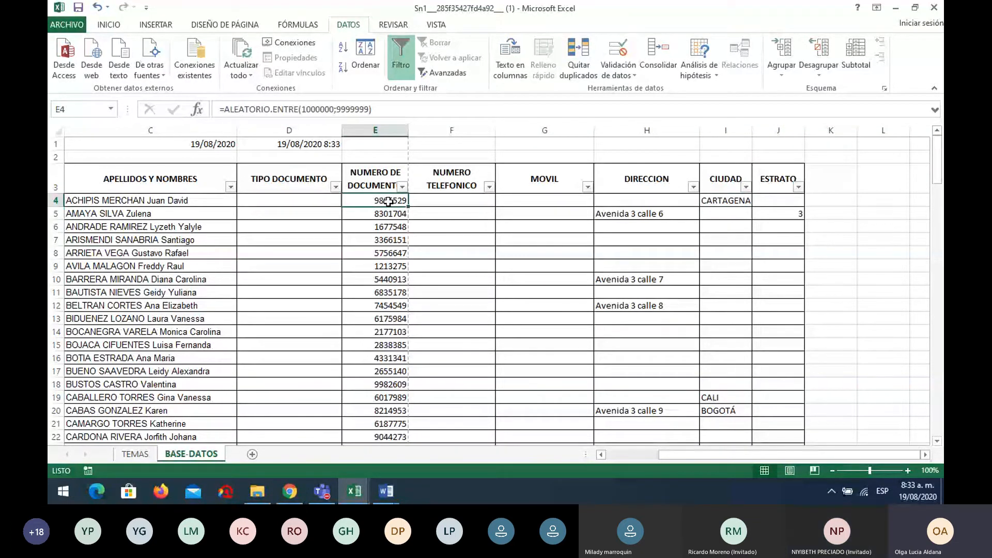
left_click(891, 201)
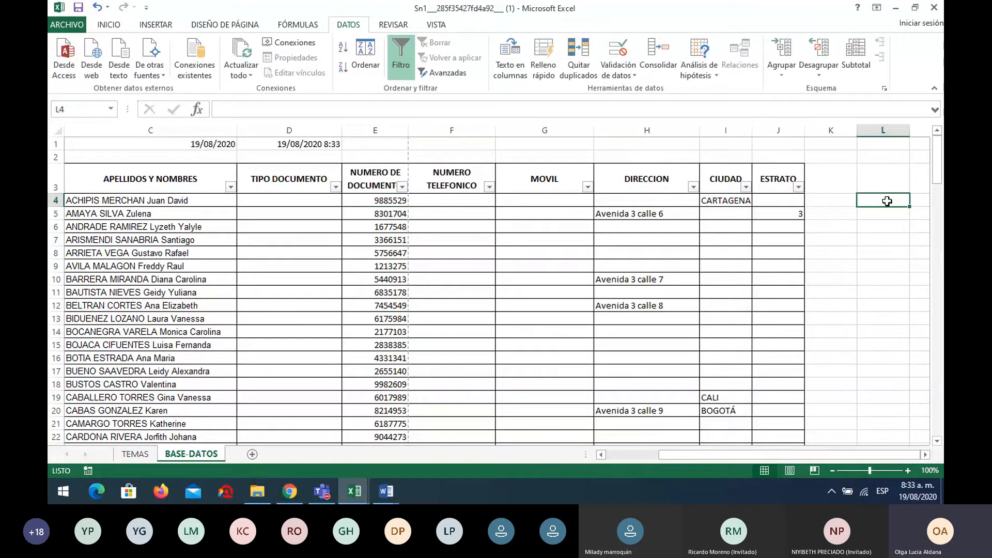
type("=")
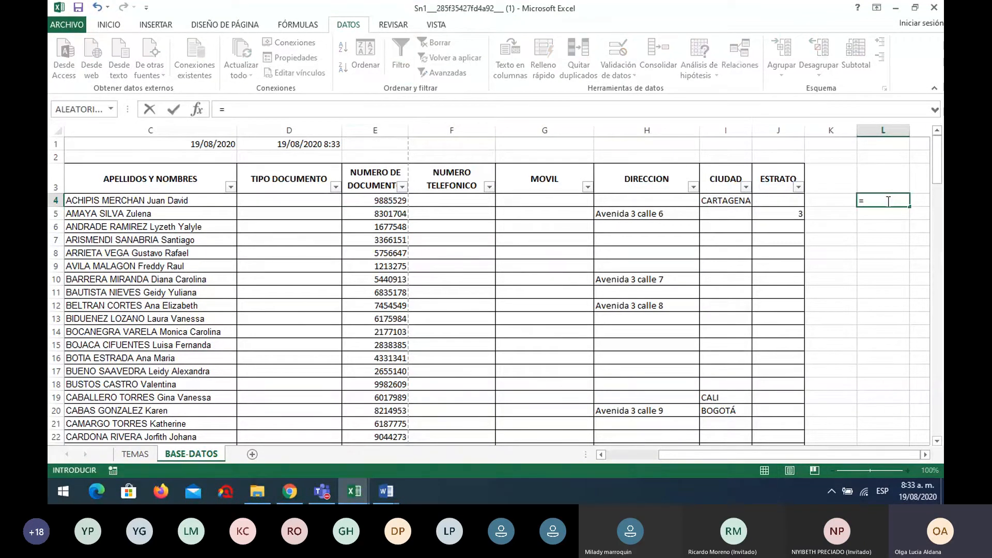
type("ALE")
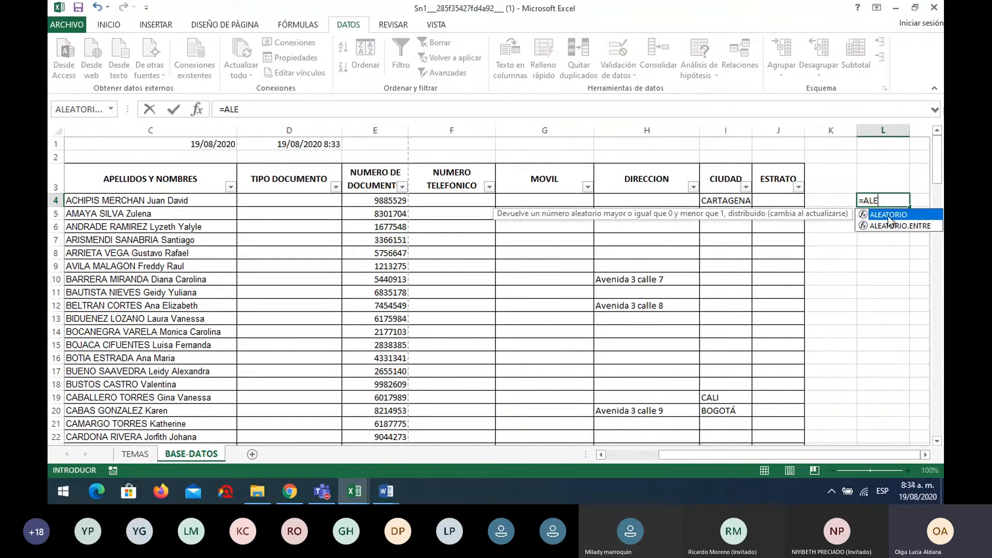
double_click(892, 226)
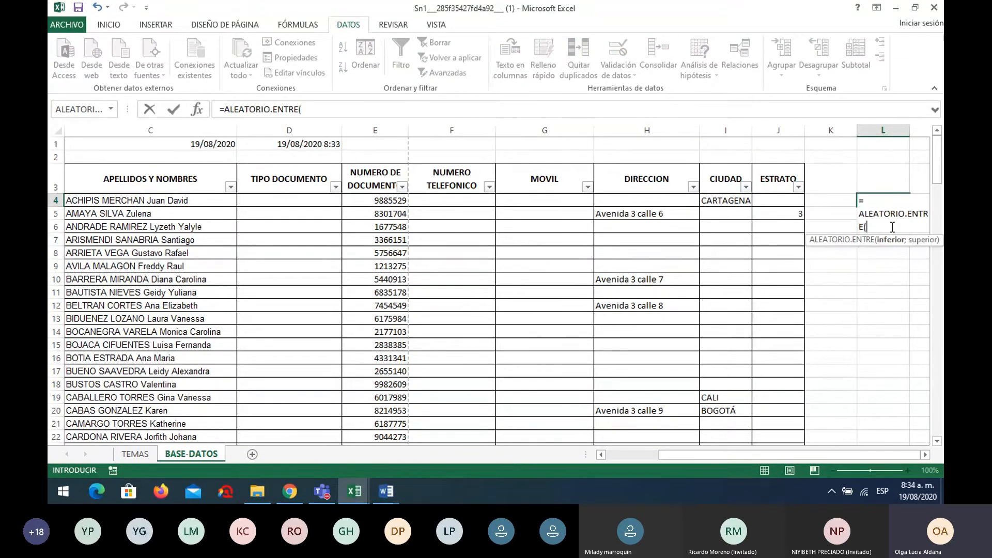
scroll(904, 442, "right", 2)
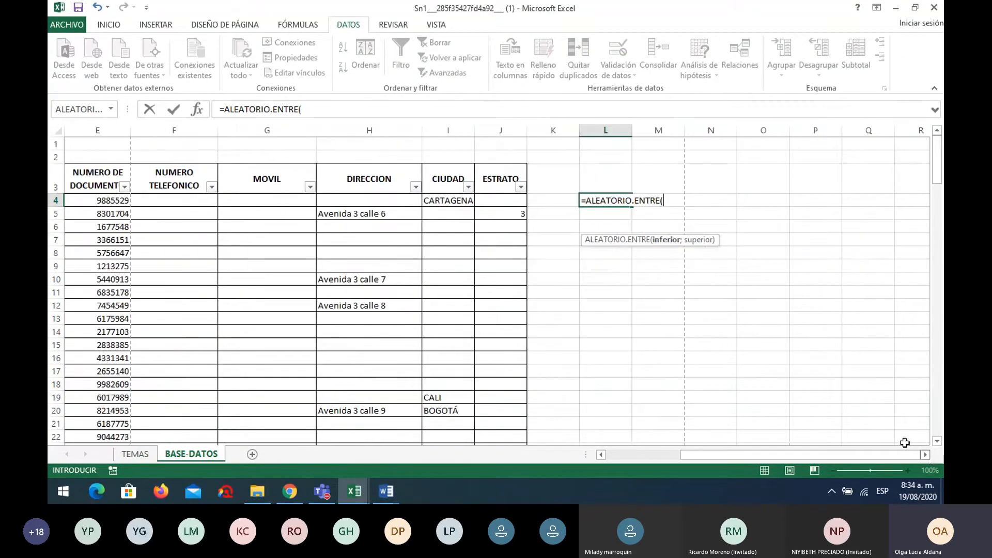
type("1")
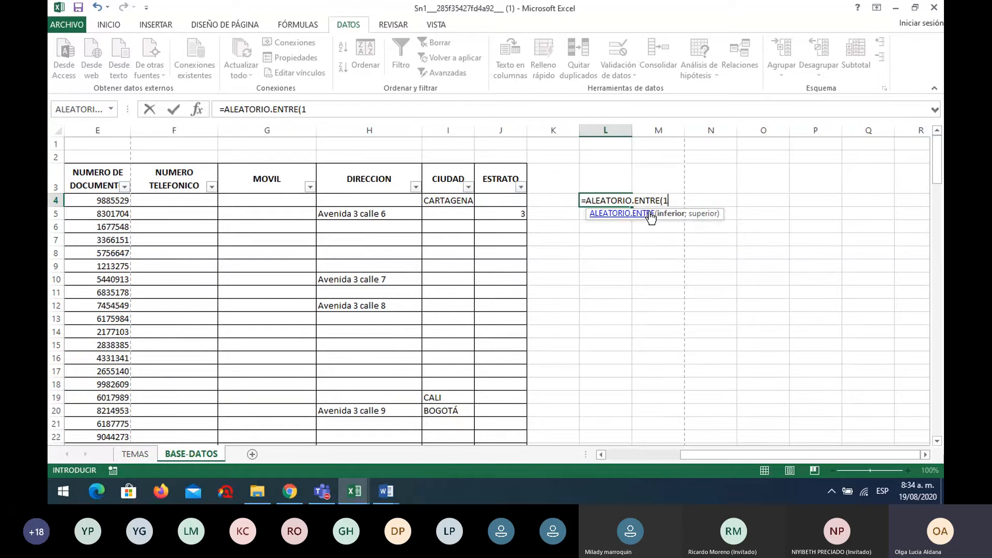
type(";5")
key("Return")
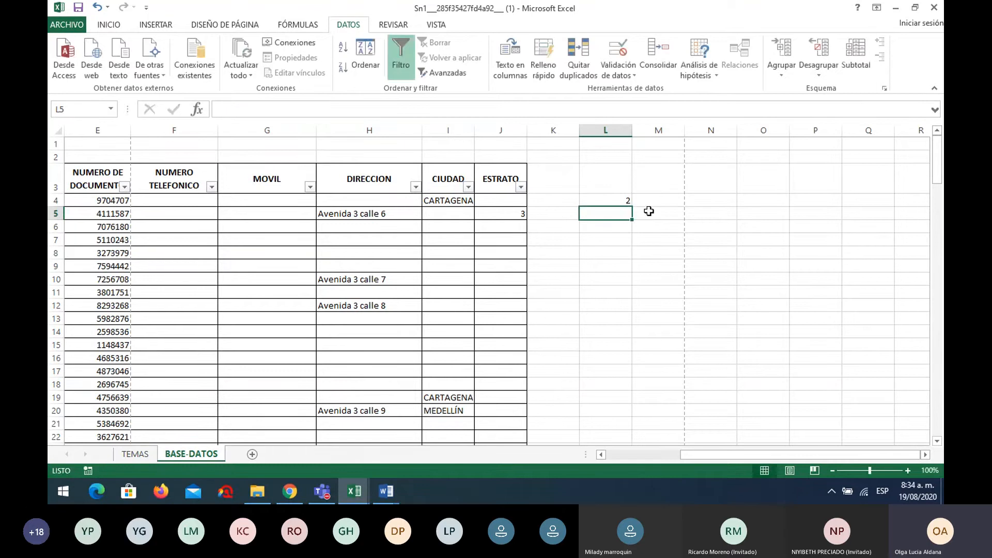
left_click(616, 203)
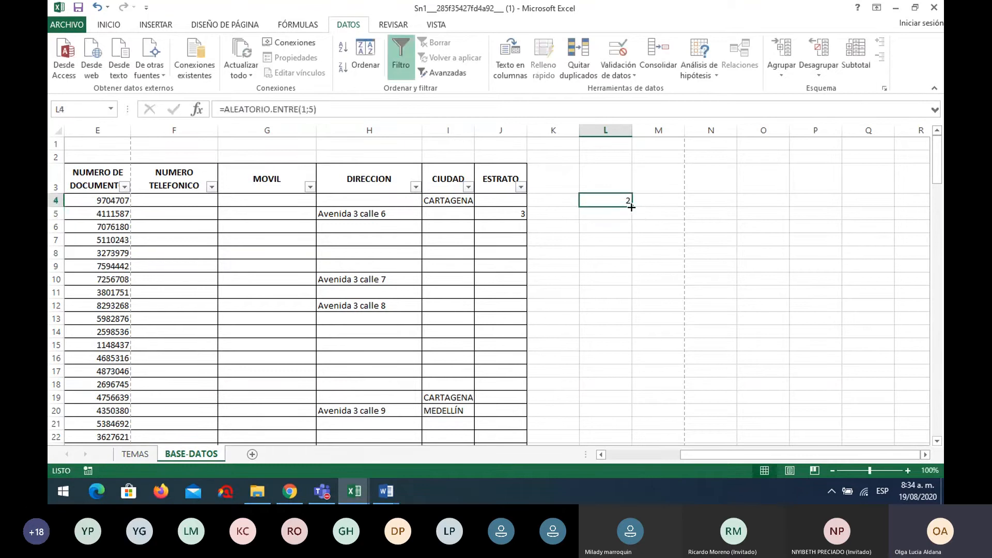
left_click_drag(631, 206, 631, 311)
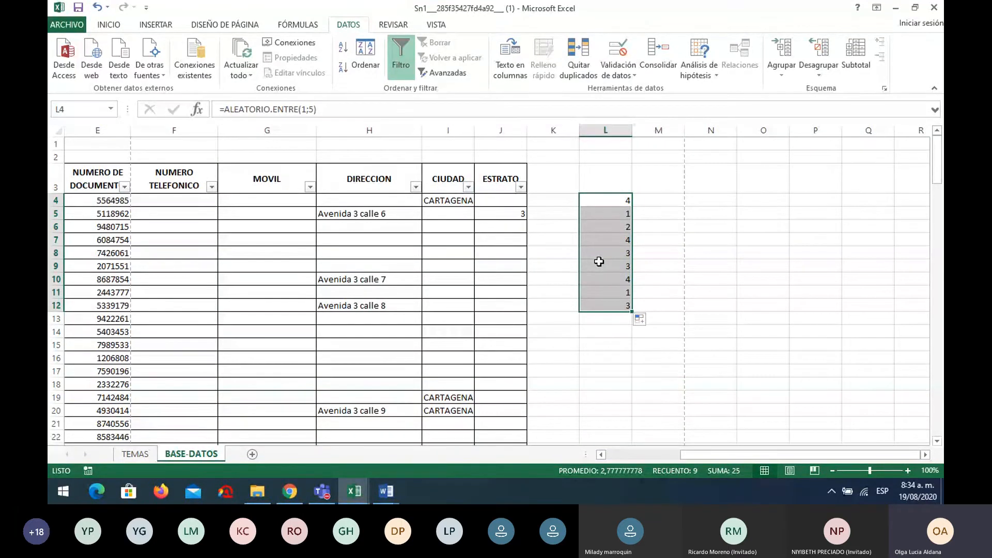
left_click(84, 197)
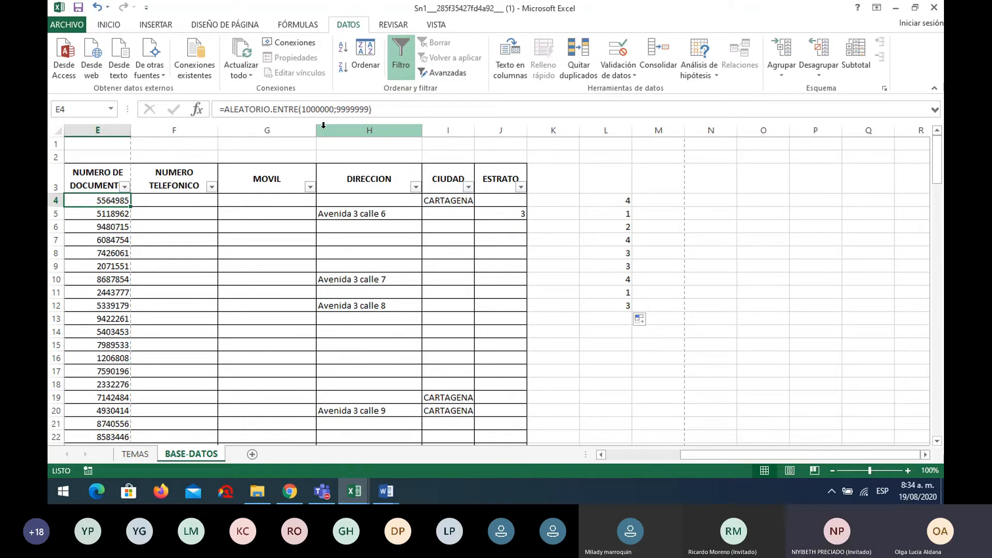
left_click_drag(584, 199, 608, 300)
key("Delete")
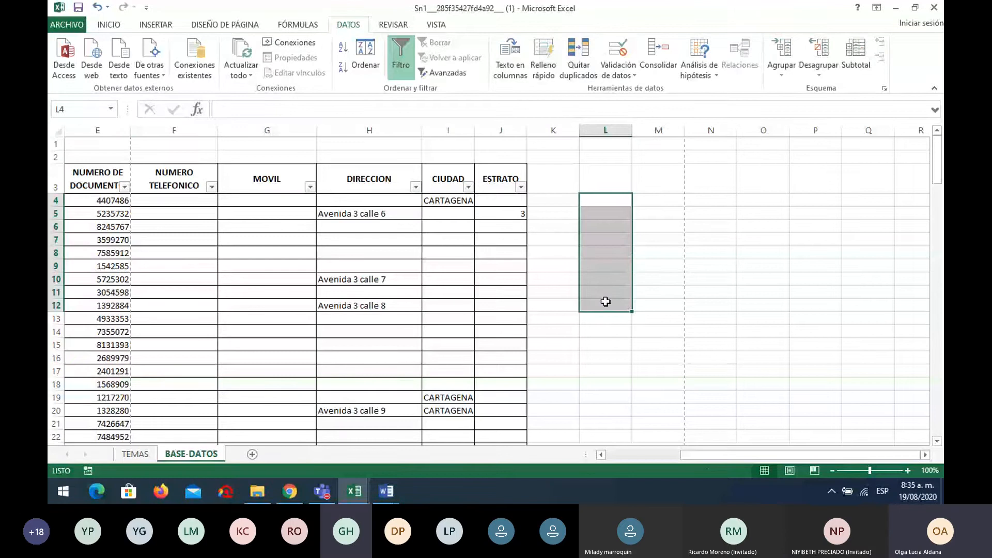
left_click_drag(723, 456, 625, 457)
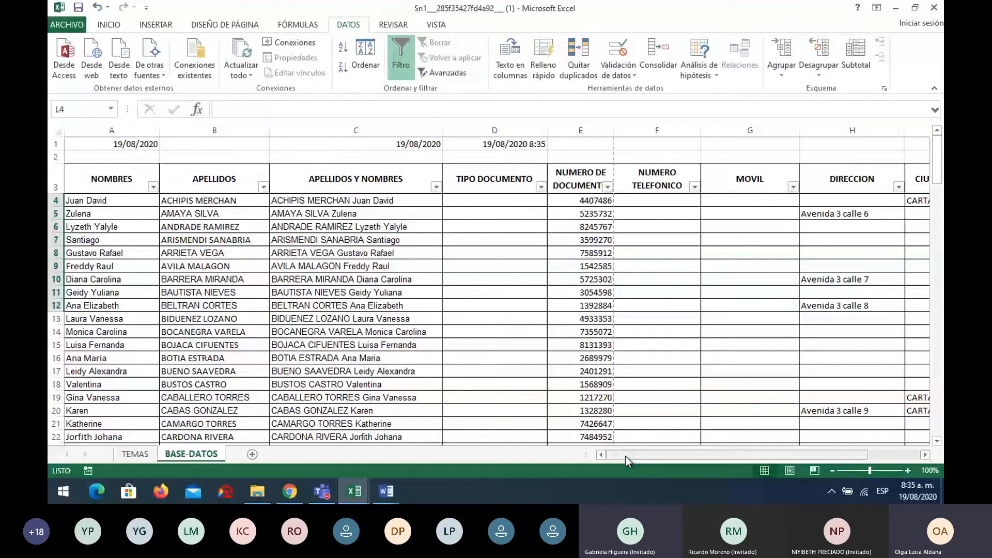
Open the Guardar como page, then cancel back to the BASE-DATOS sheet
left_click(67, 24)
left_click(100, 160)
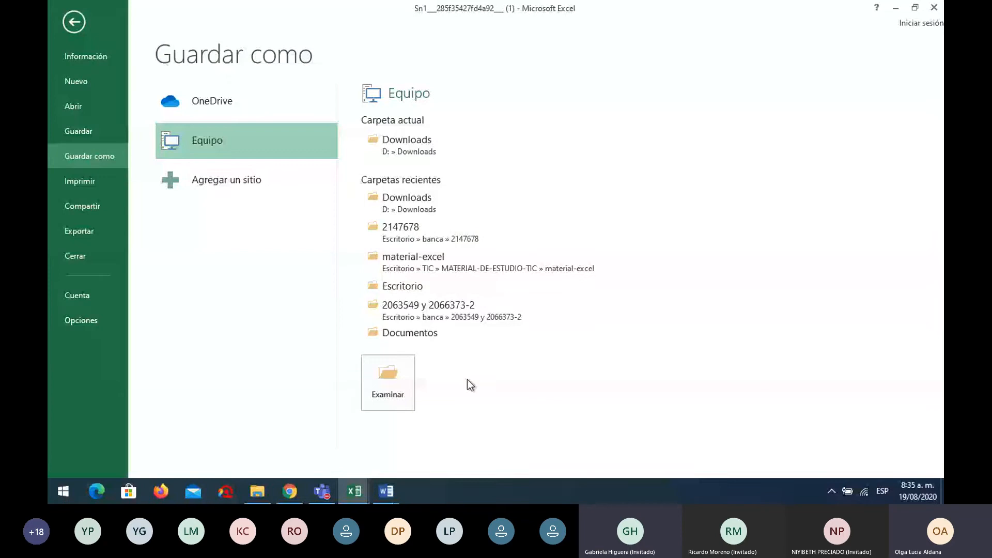
key("Escape")
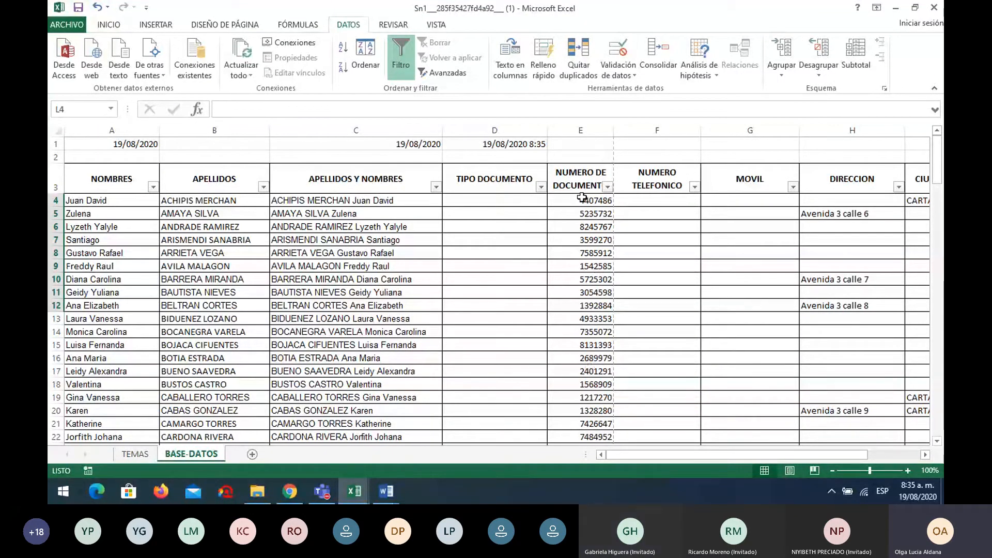
scroll(582, 198, "down", 4)
left_click(586, 368)
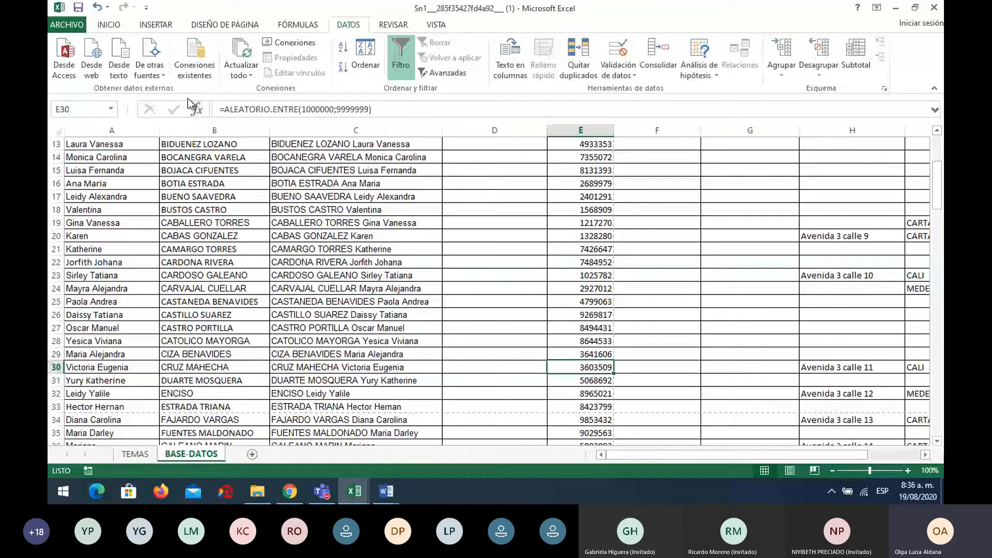
left_click(767, 270)
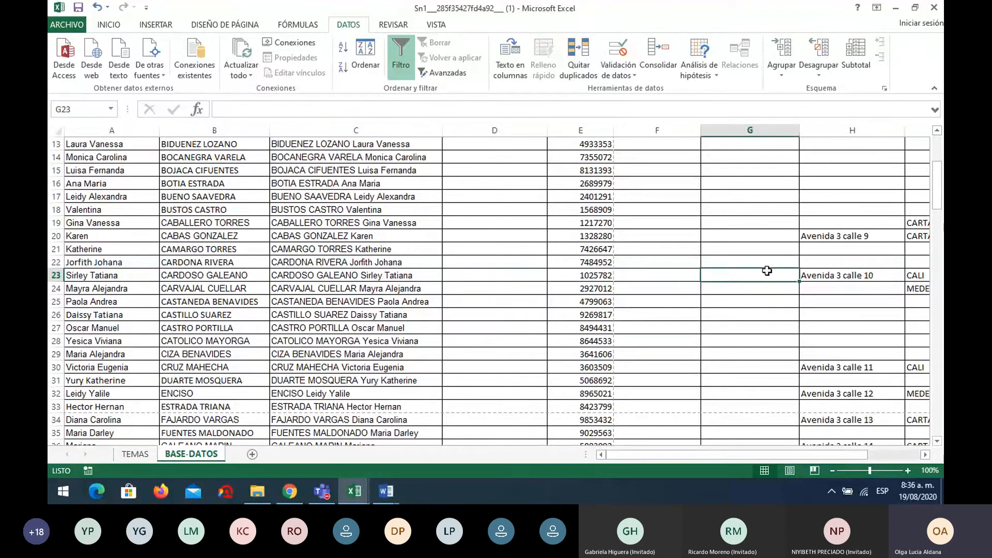
left_click(815, 274)
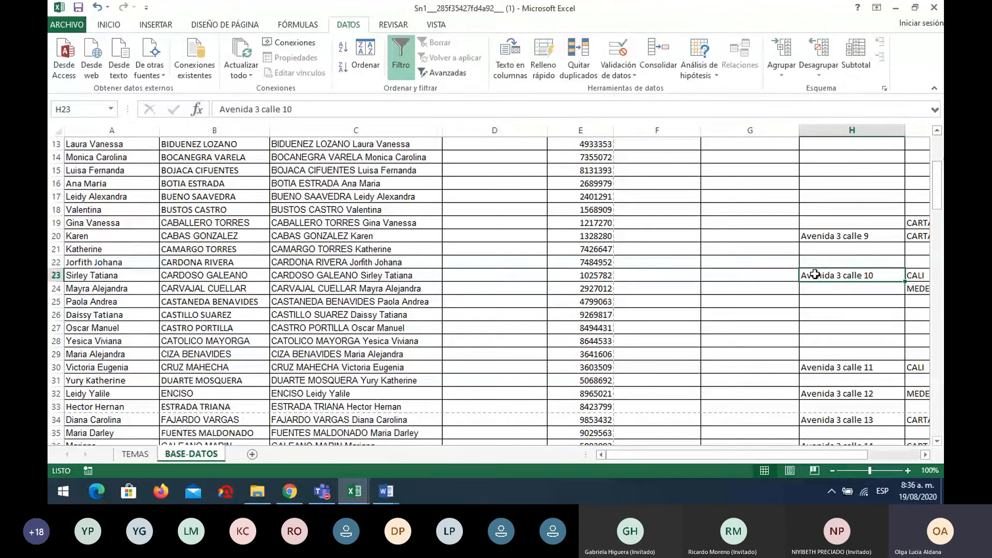
scroll(746, 286, "up", 4)
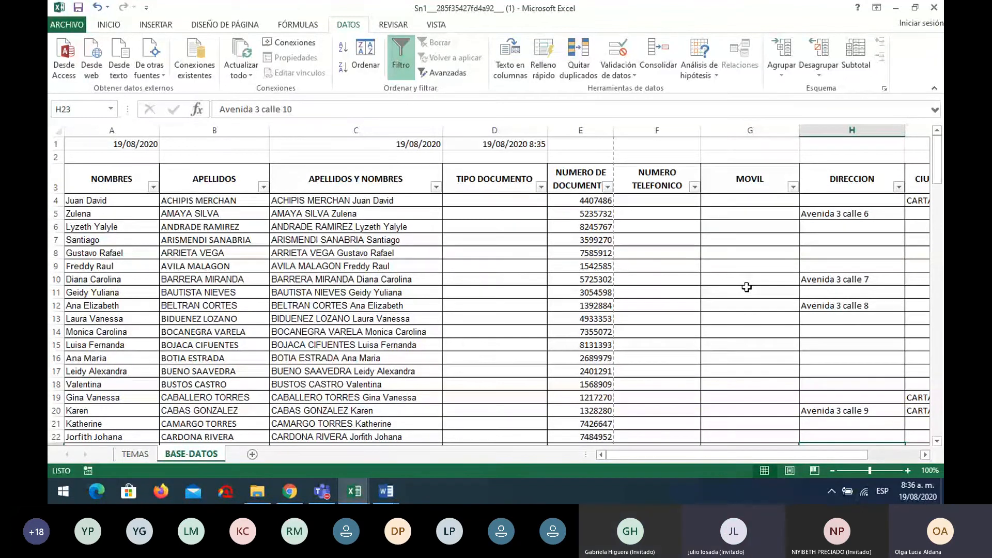
left_click(829, 200)
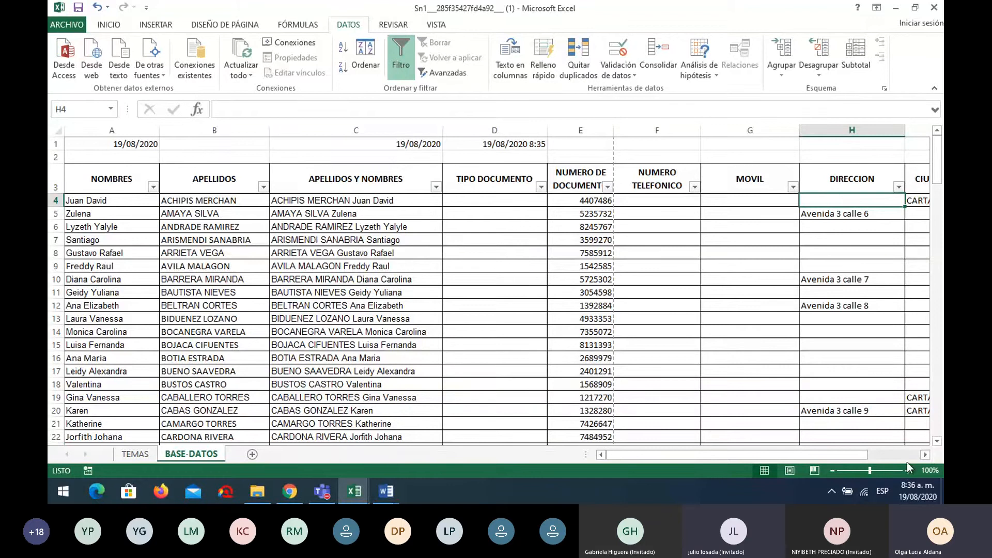
left_click(924, 455)
left_click(925, 455)
left_click(668, 215)
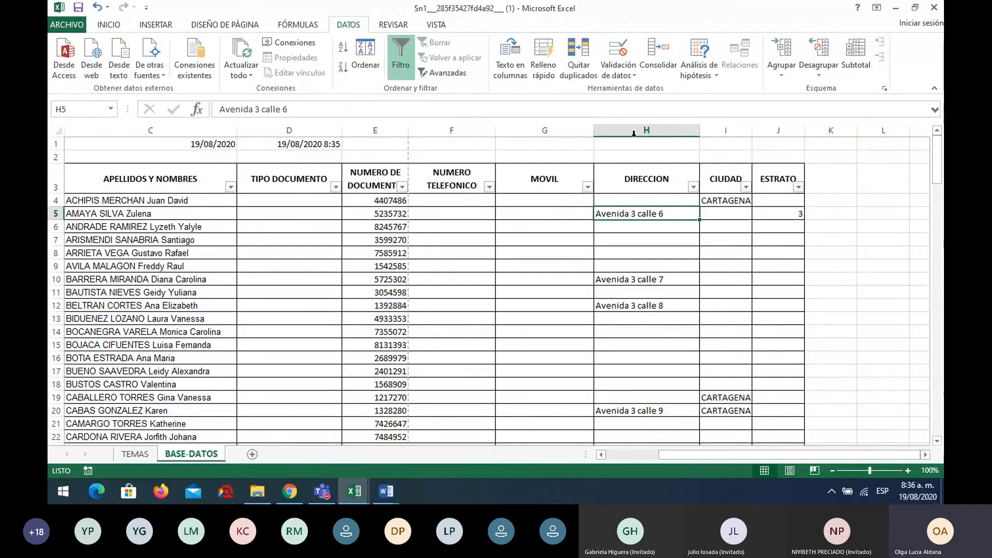
Type CARRERA 9 CALLE 11 in H4 and fill the series down to H12
left_click(661, 201)
type("C")
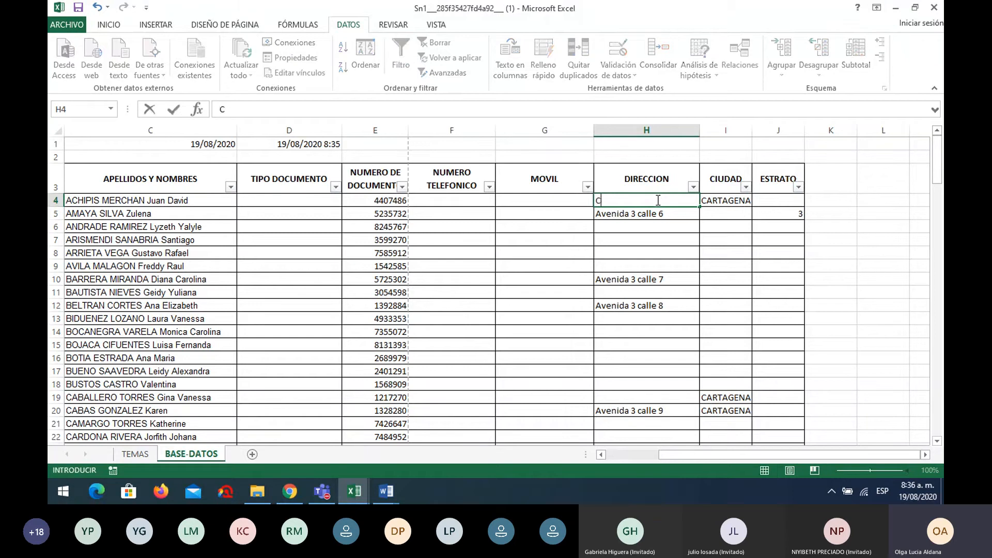
type("ARRERA 9 CAL")
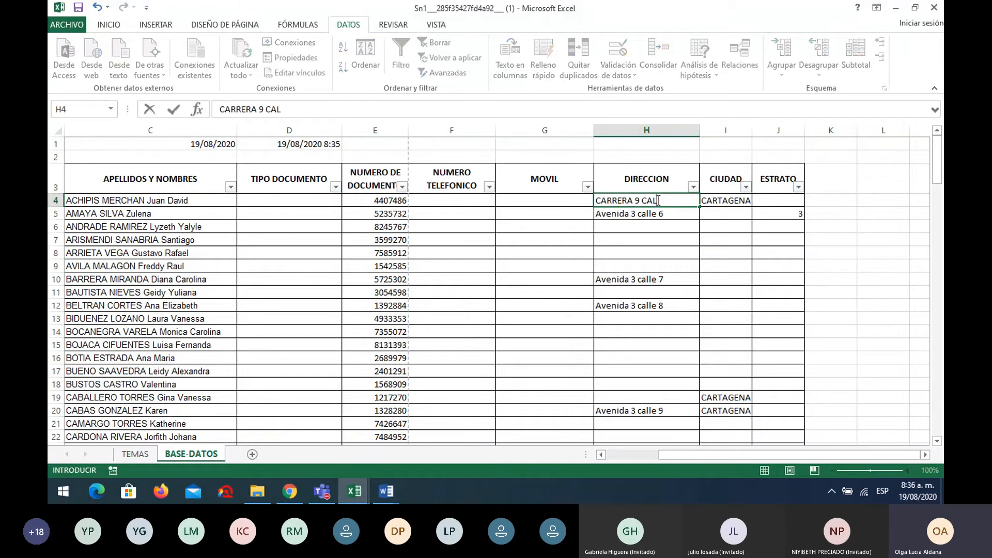
type("LE 11")
left_click(670, 222)
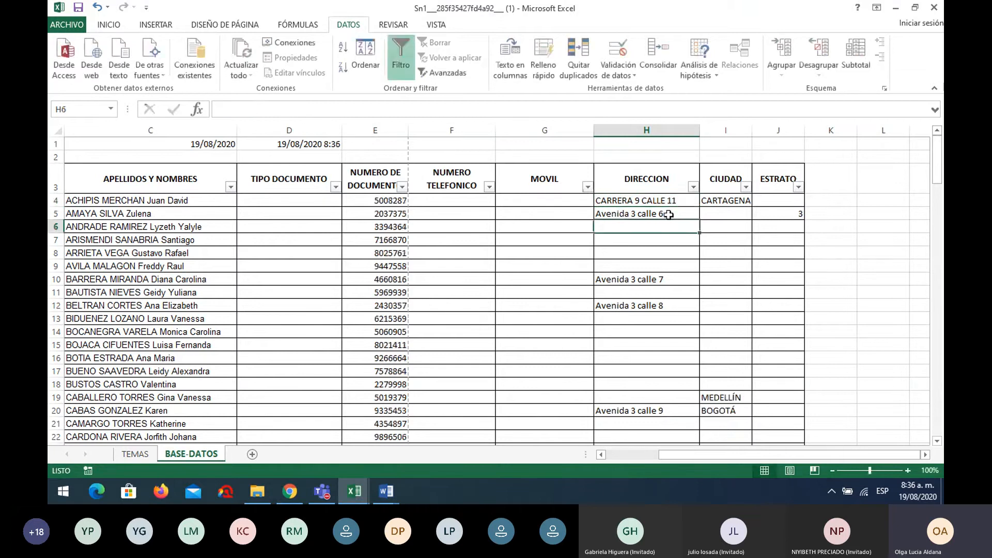
left_click(665, 201)
left_click_drag(695, 209, 687, 309)
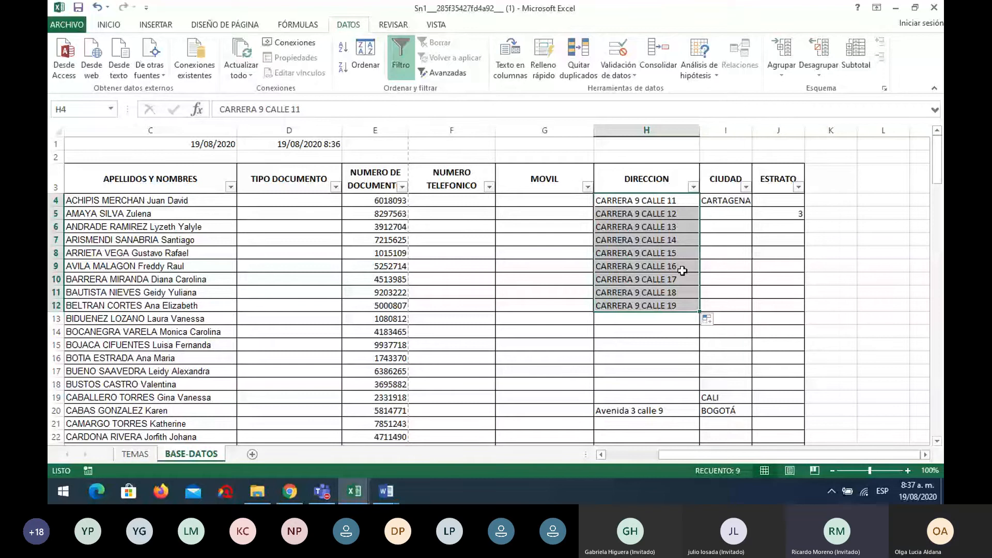
left_click(734, 198)
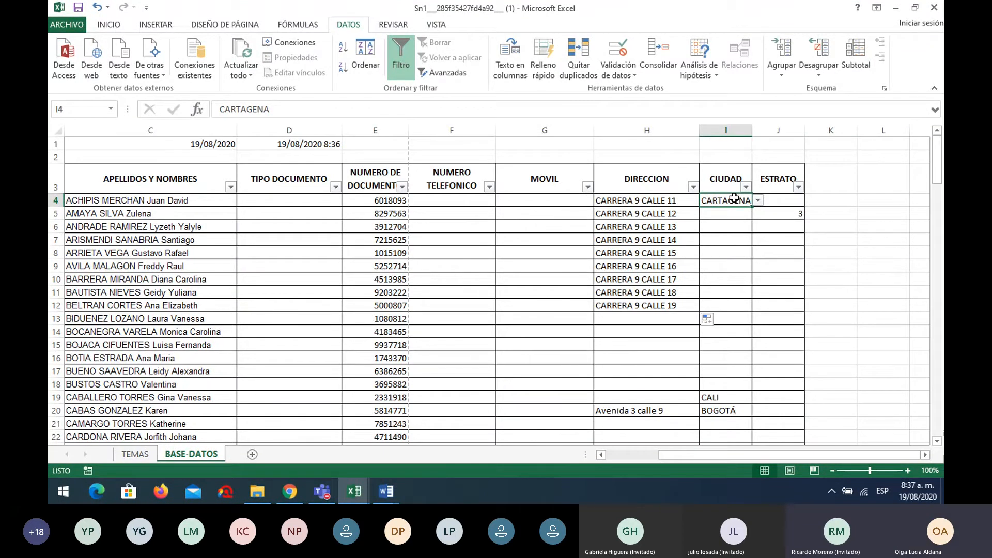
left_click(799, 202)
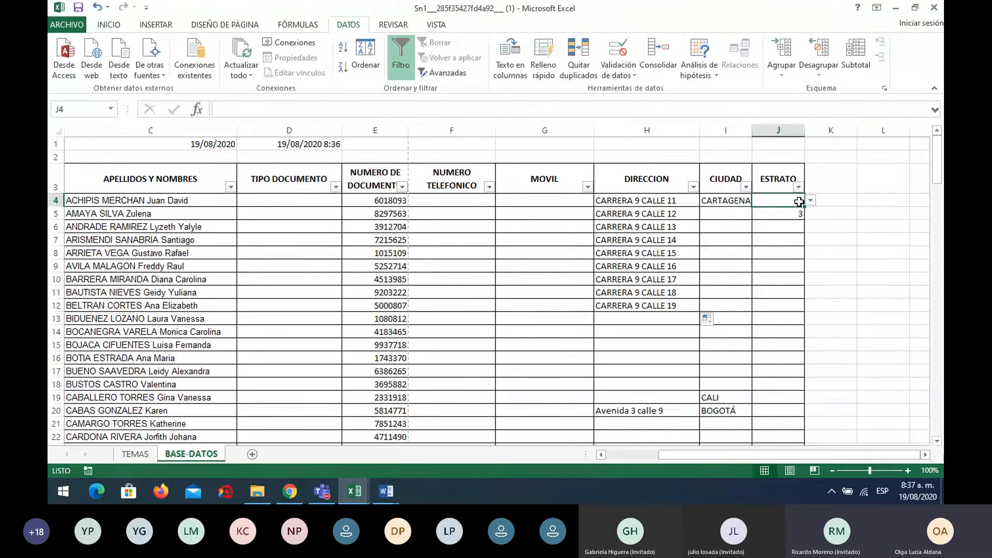
left_click(799, 213)
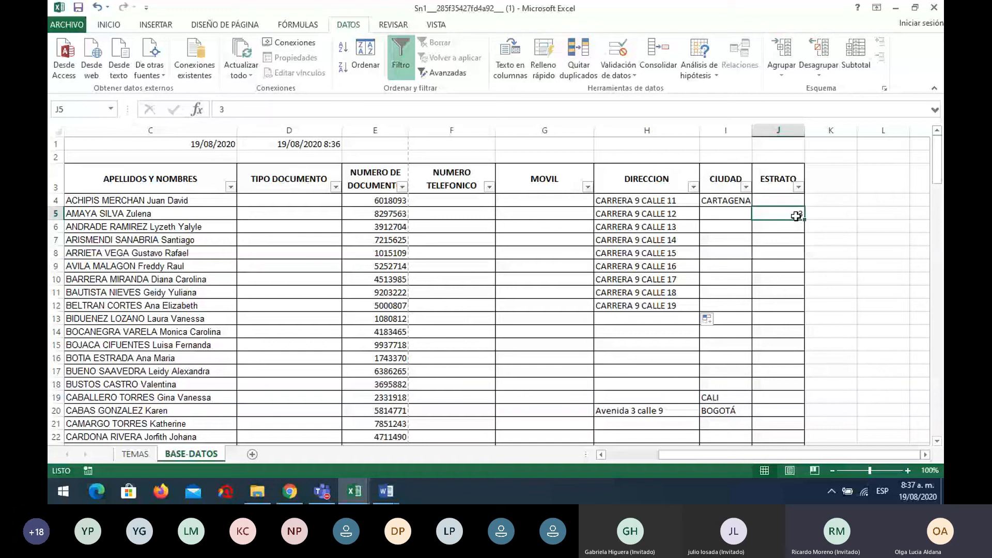
left_click(740, 393)
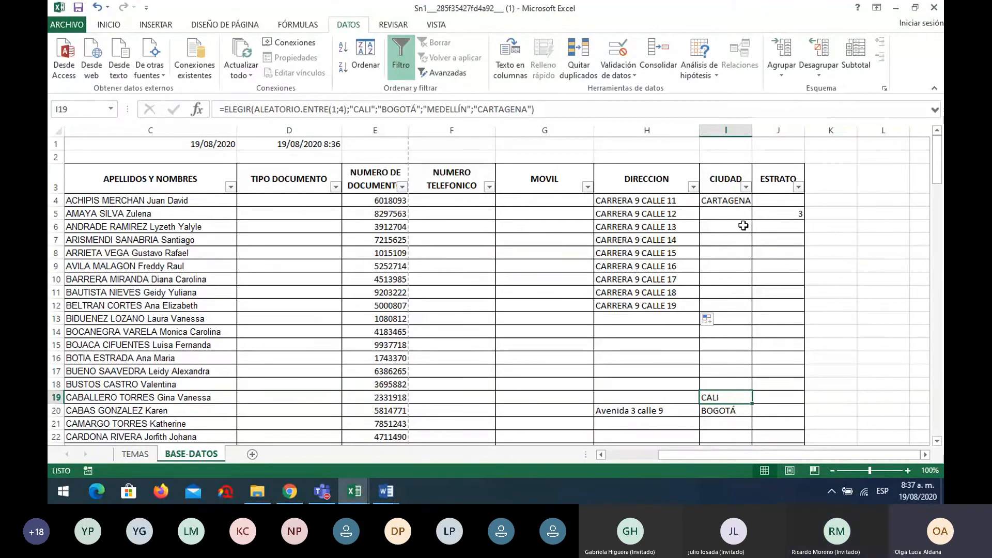
left_click(386, 201)
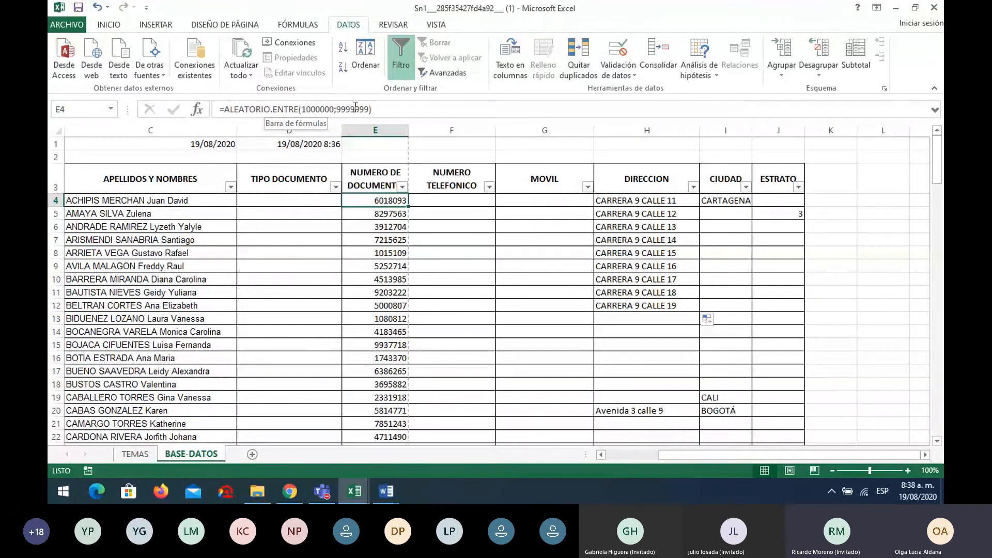
left_click(738, 392)
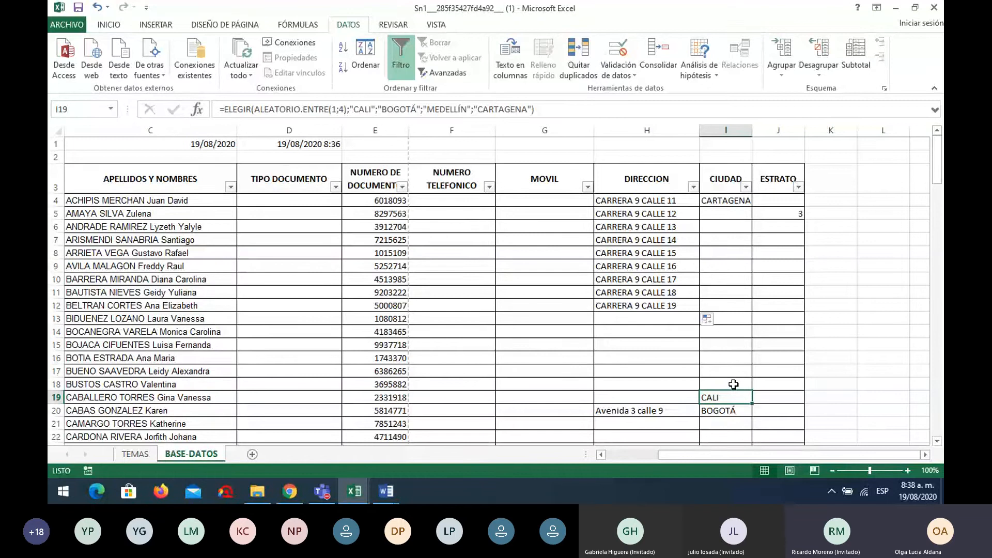
Bring the Teams meeting window forward and open the meeting chat
mouse_move(326, 486)
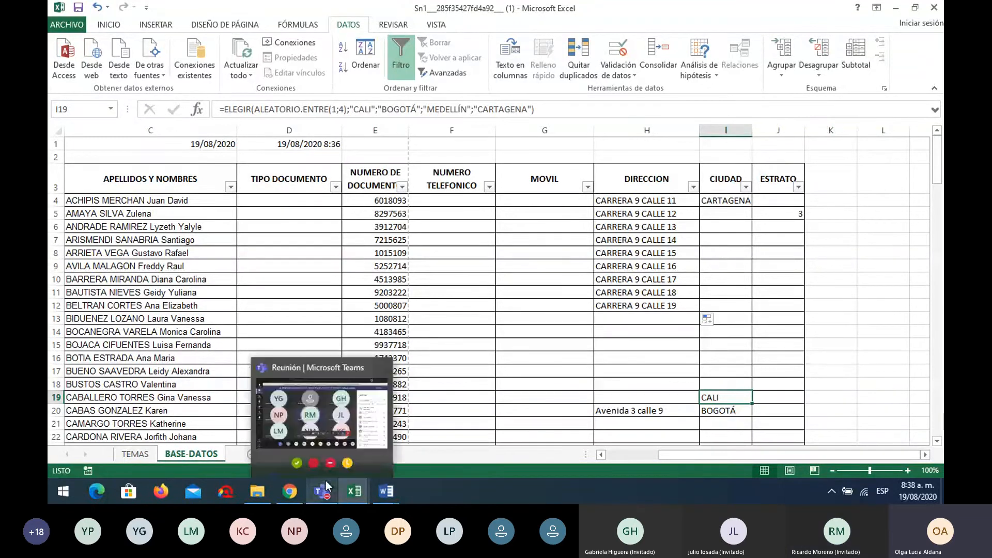
left_click(277, 461)
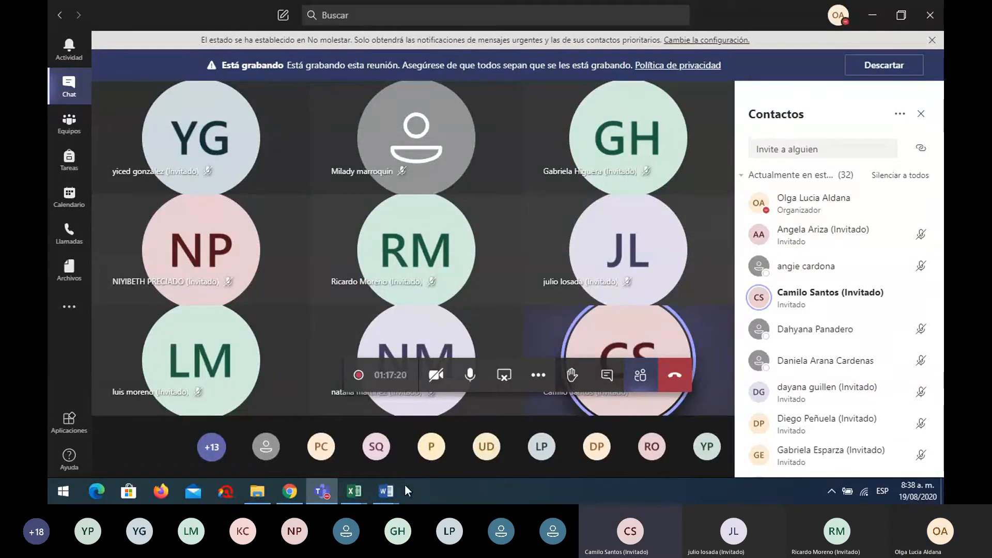
mouse_move(364, 489)
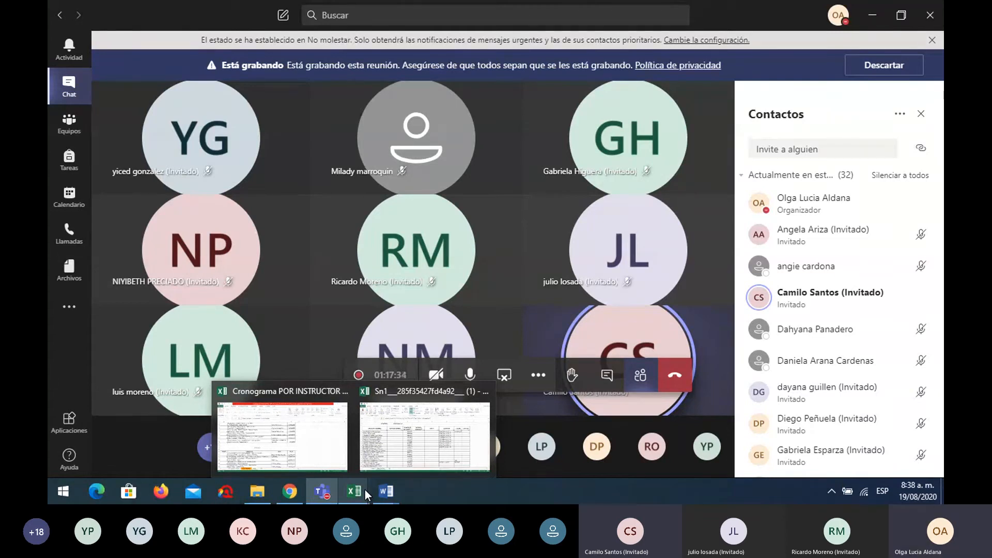
left_click(607, 374)
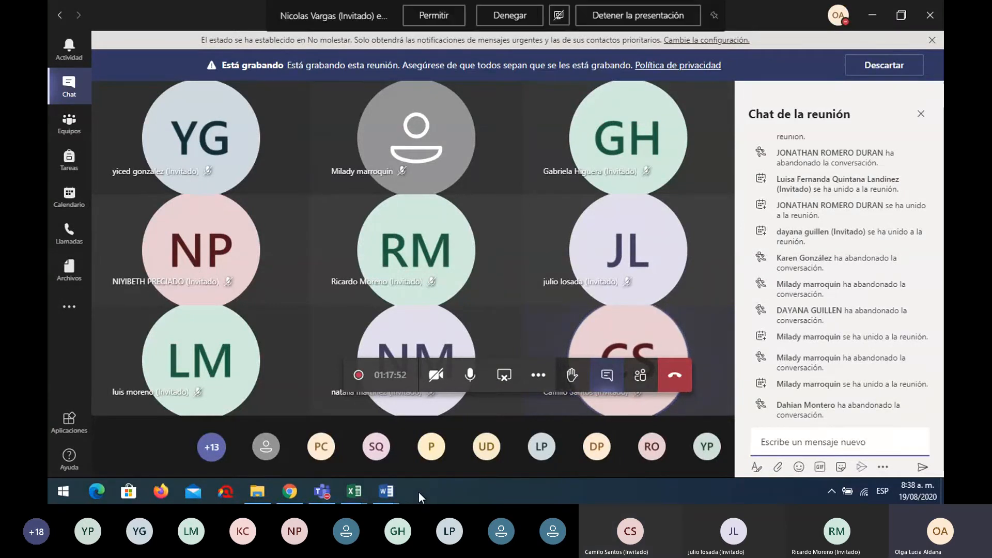
Return to Excel and bring the Cronograma schedule workbook to the front
left_click(363, 496)
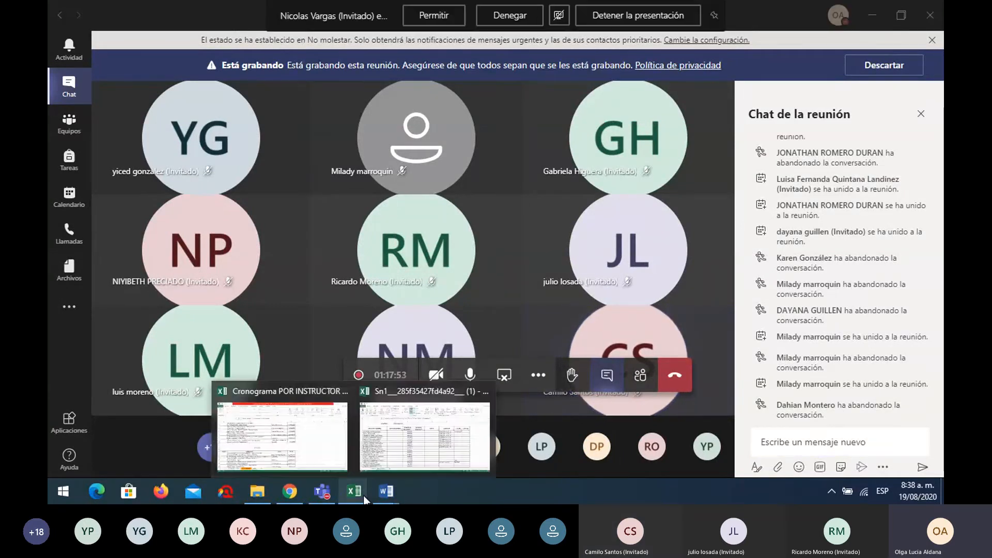
left_click(316, 457)
scroll(345, 145, "up", 1)
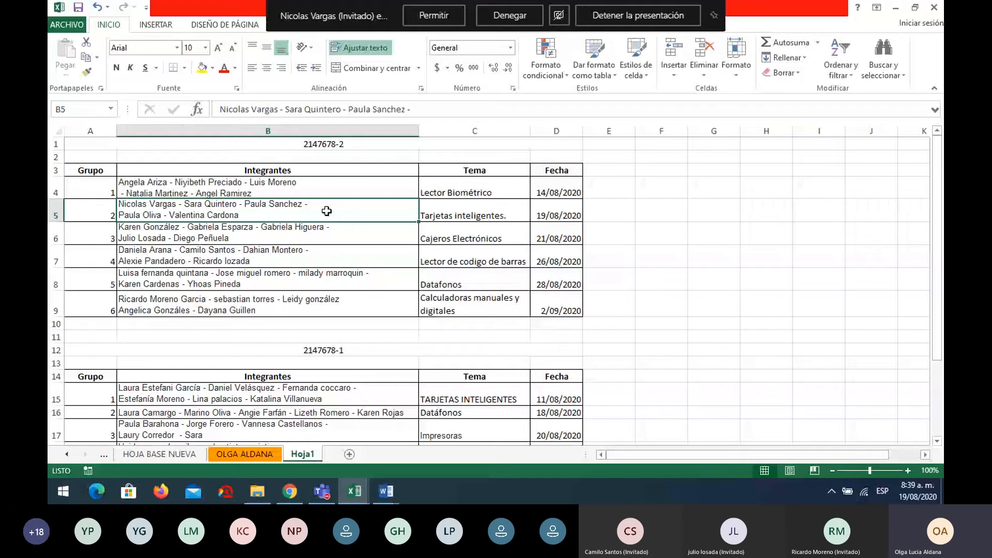
Select C5, the Tarjetas inteligentes topic on Cronograma's Hoja1
left_click(479, 208)
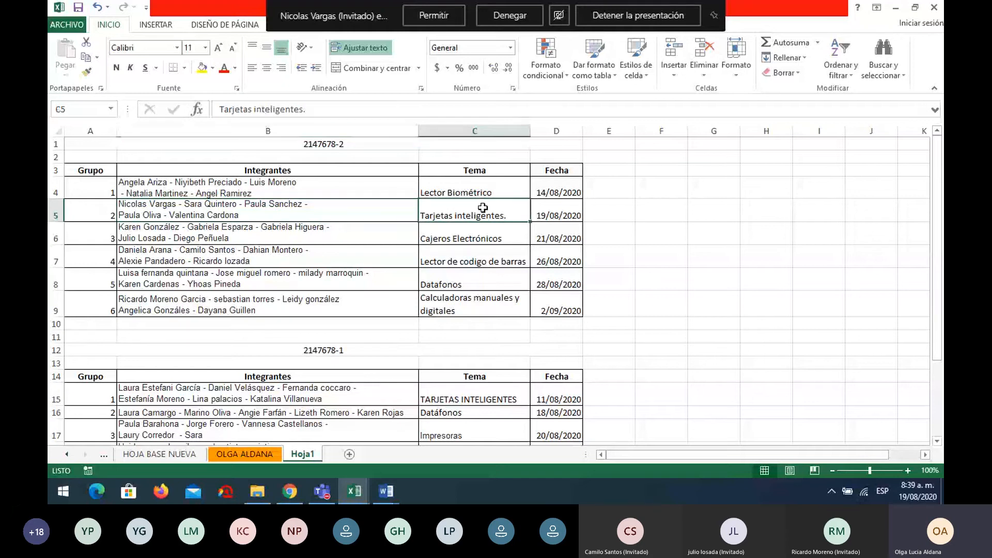